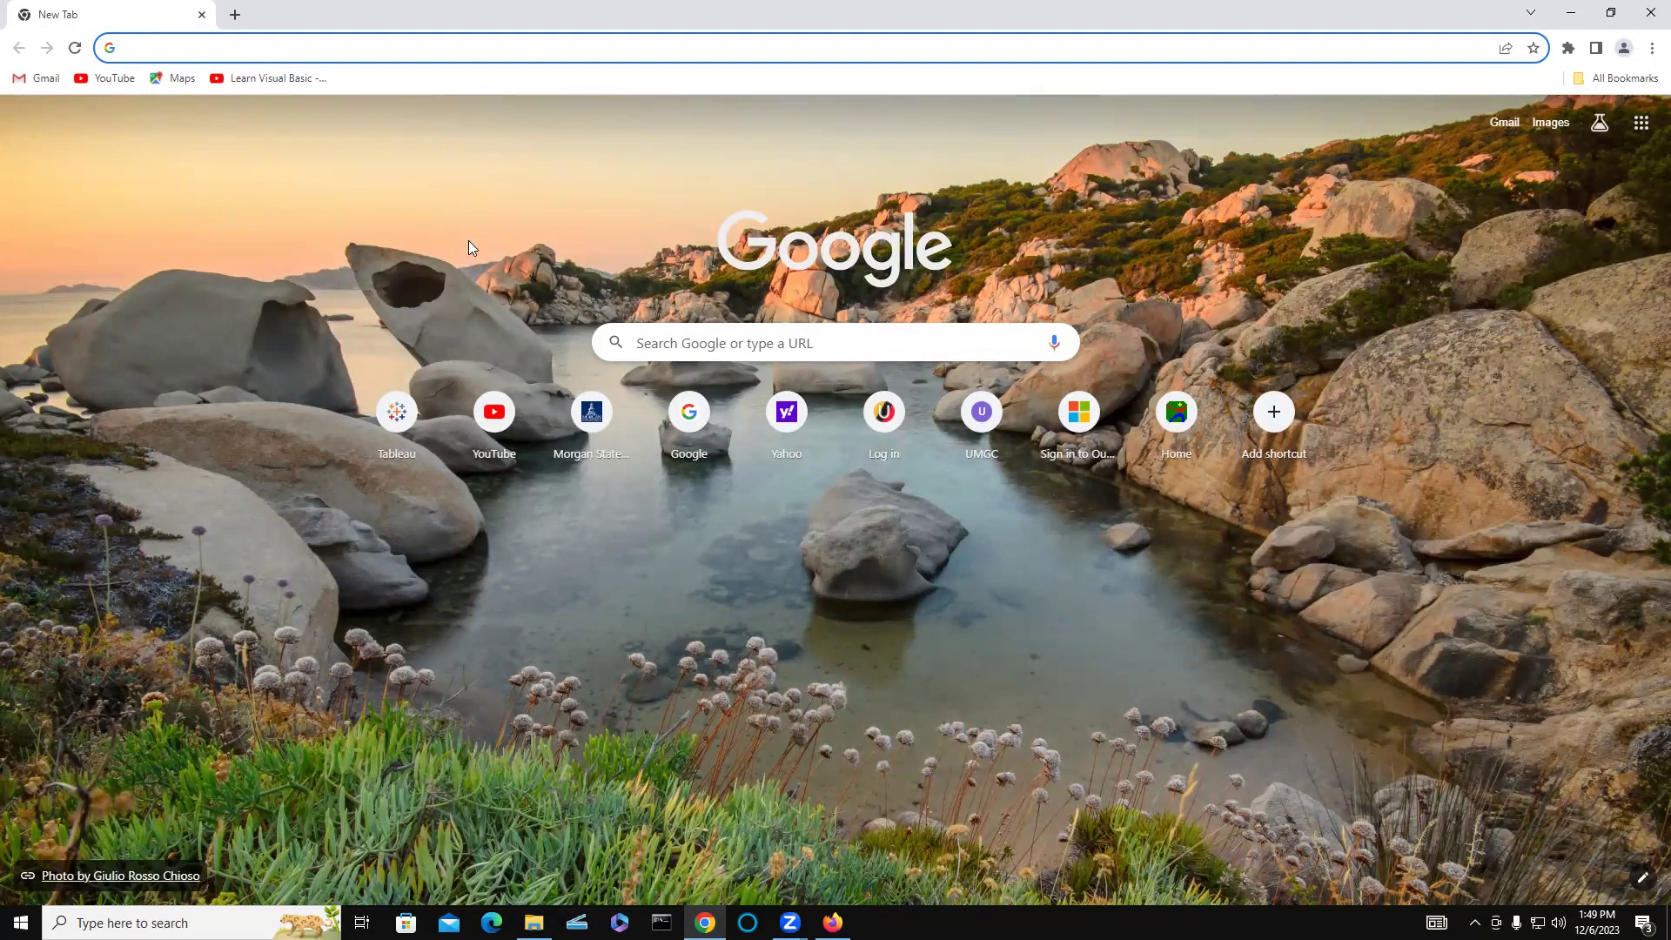
# - Go to tableau.com and sign in to Tableau Cloud with the already filled-in account credentials
pyautogui.write('tableau')
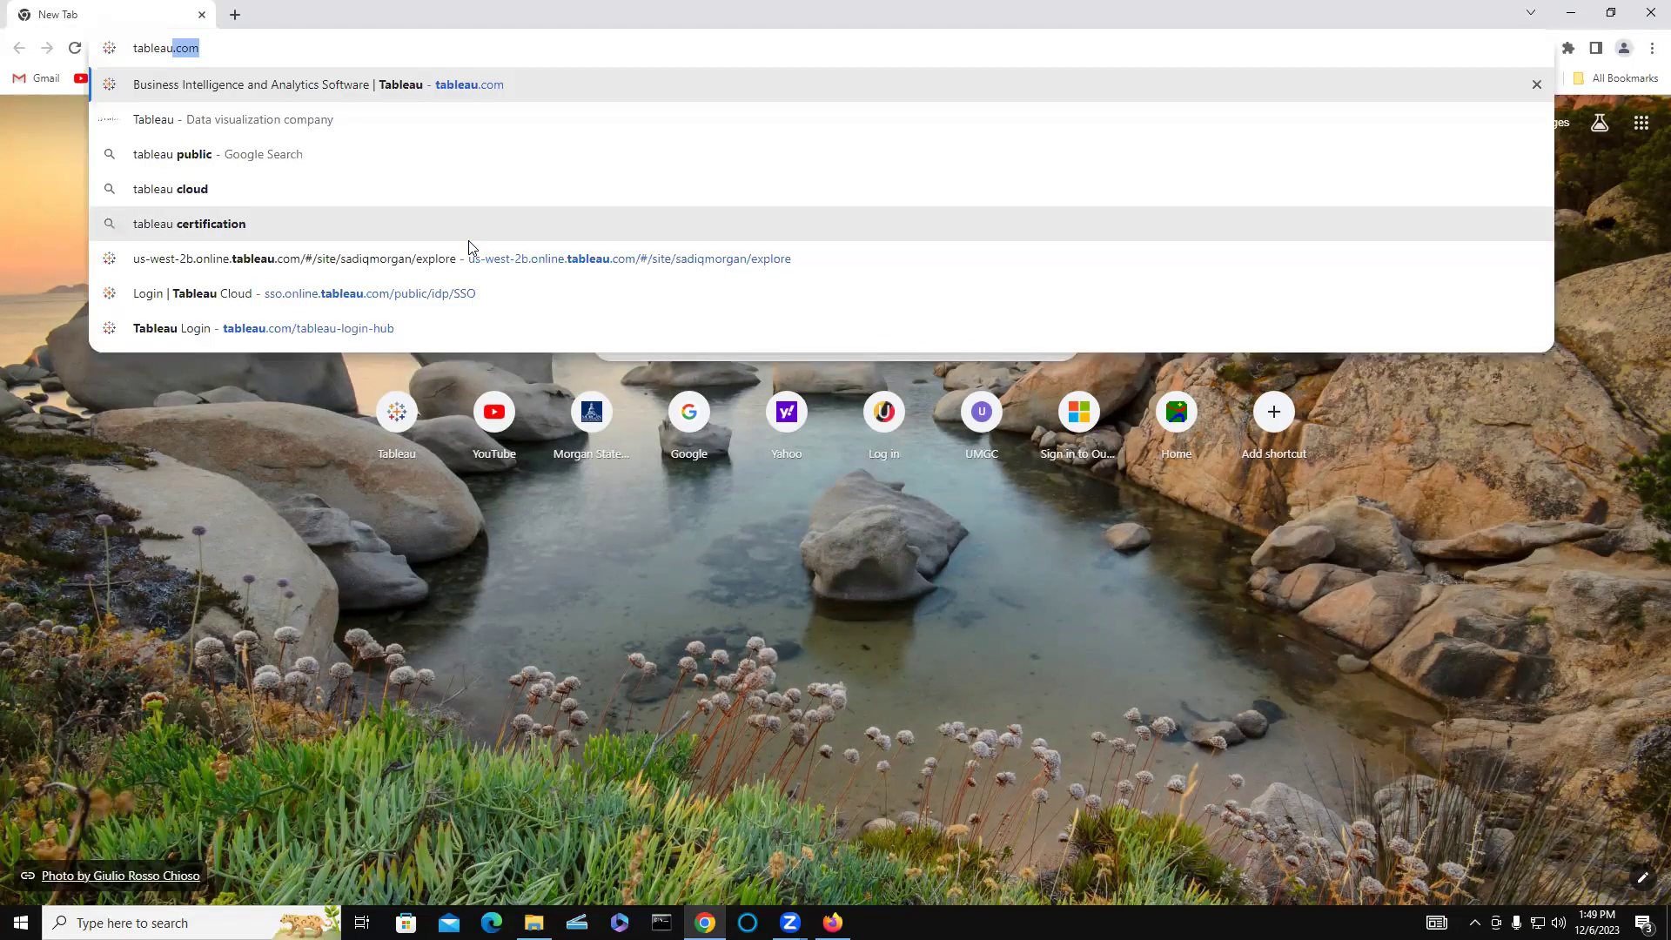
pyautogui.press('Return')
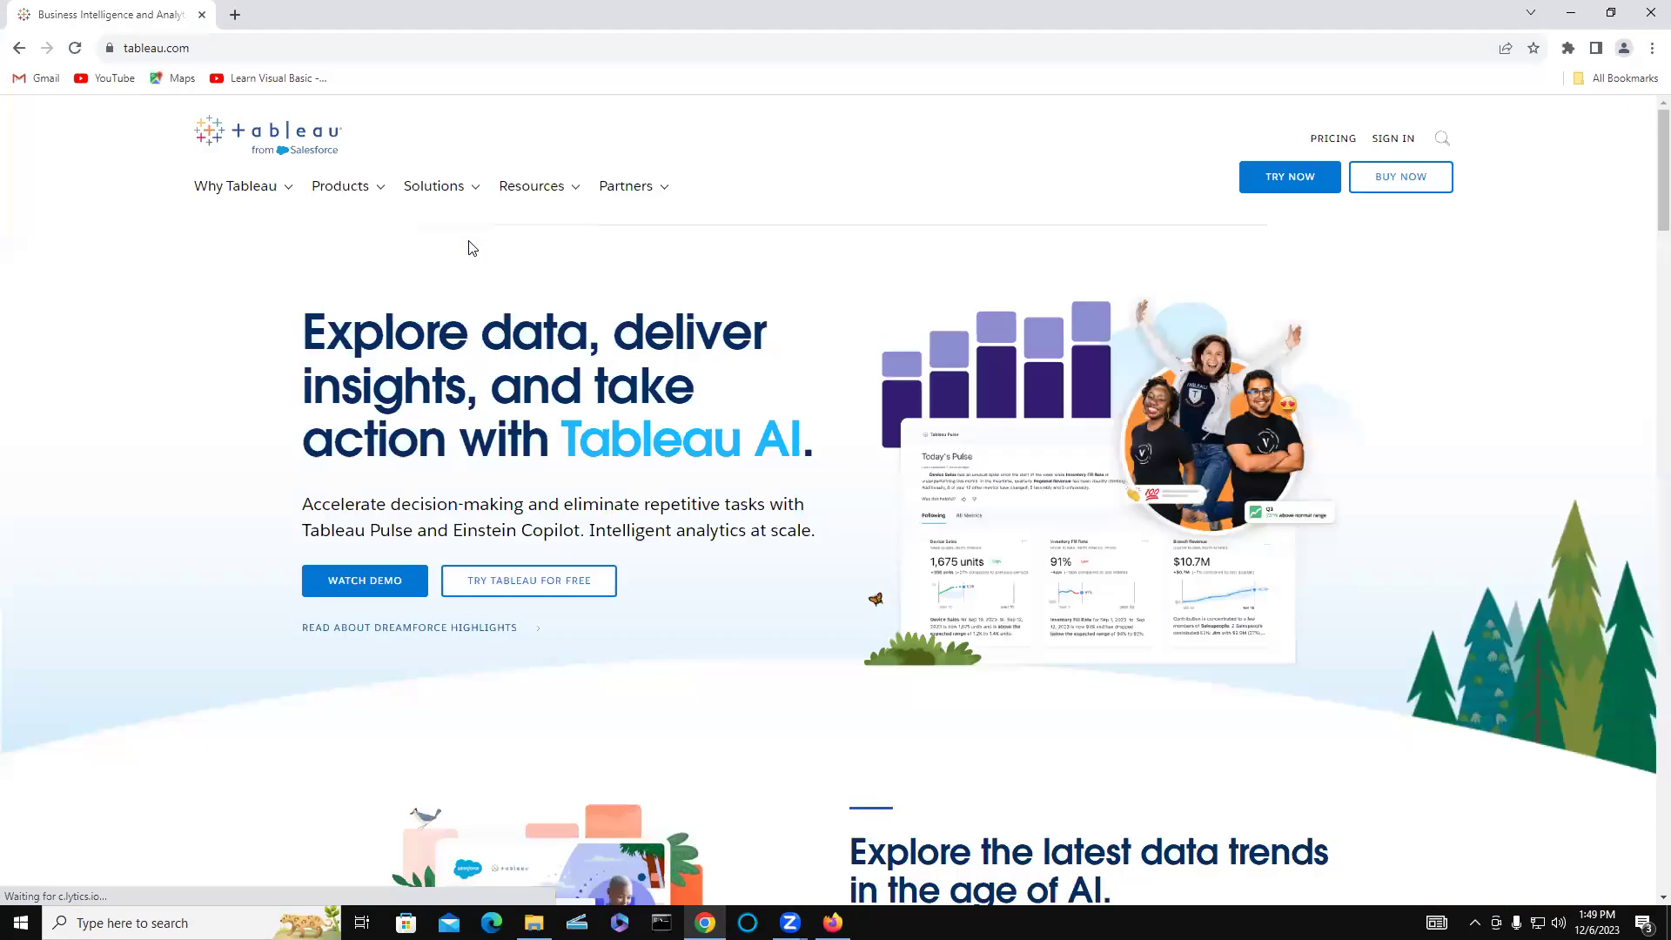
pyautogui.click(1396, 140)
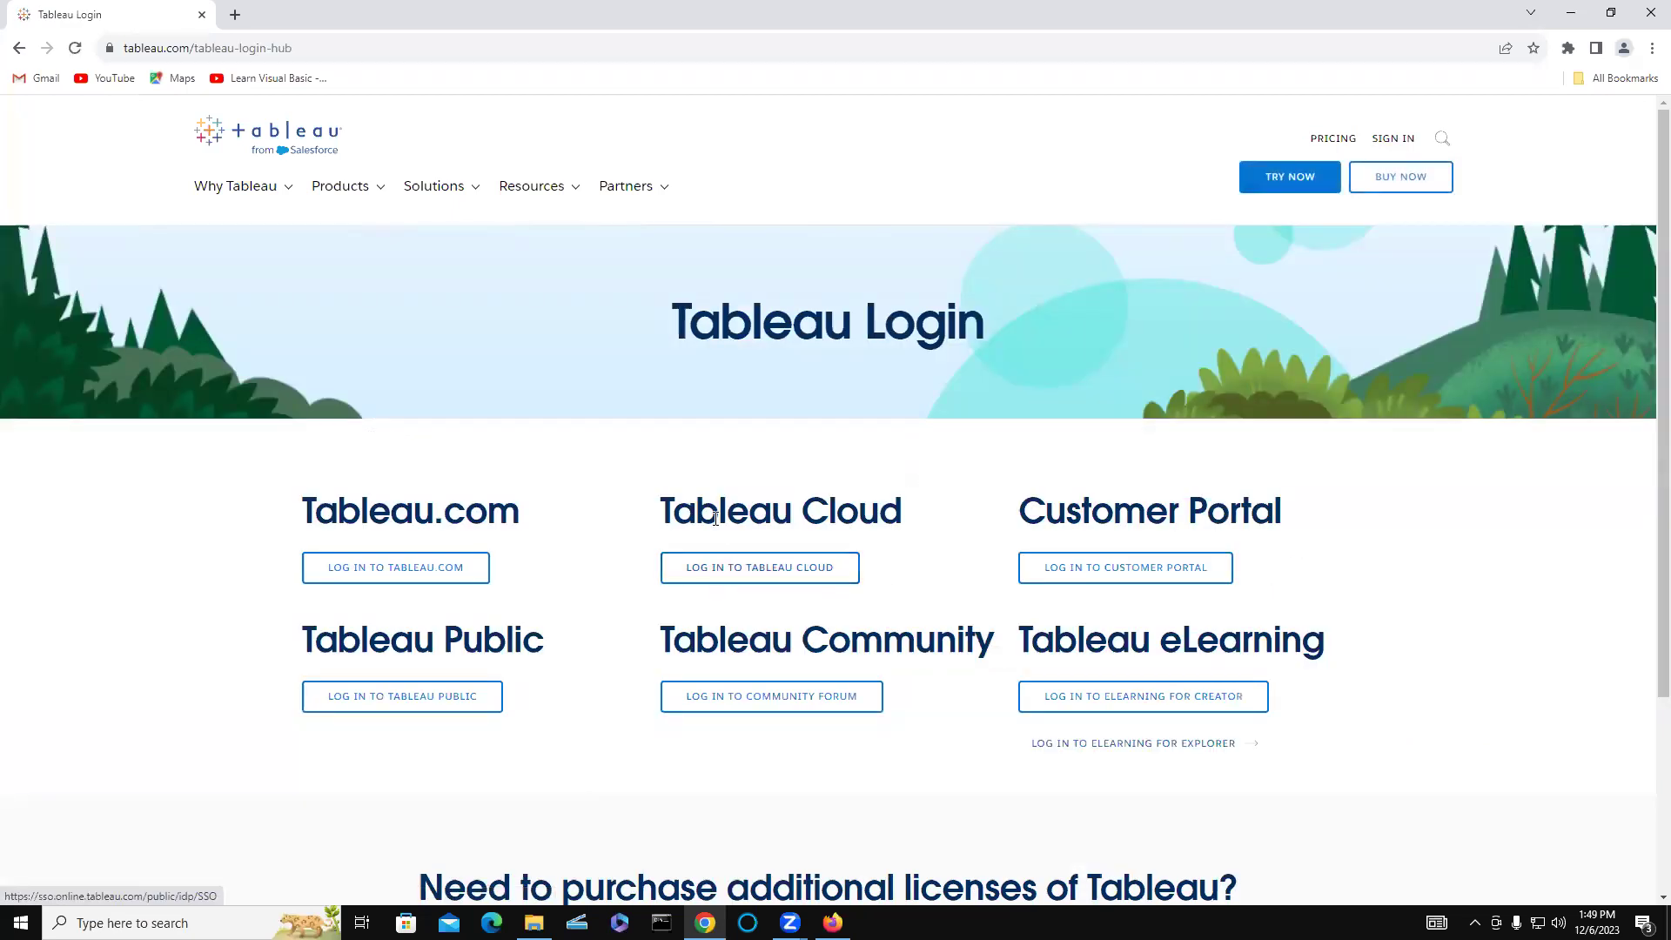
pyautogui.click(770, 572)
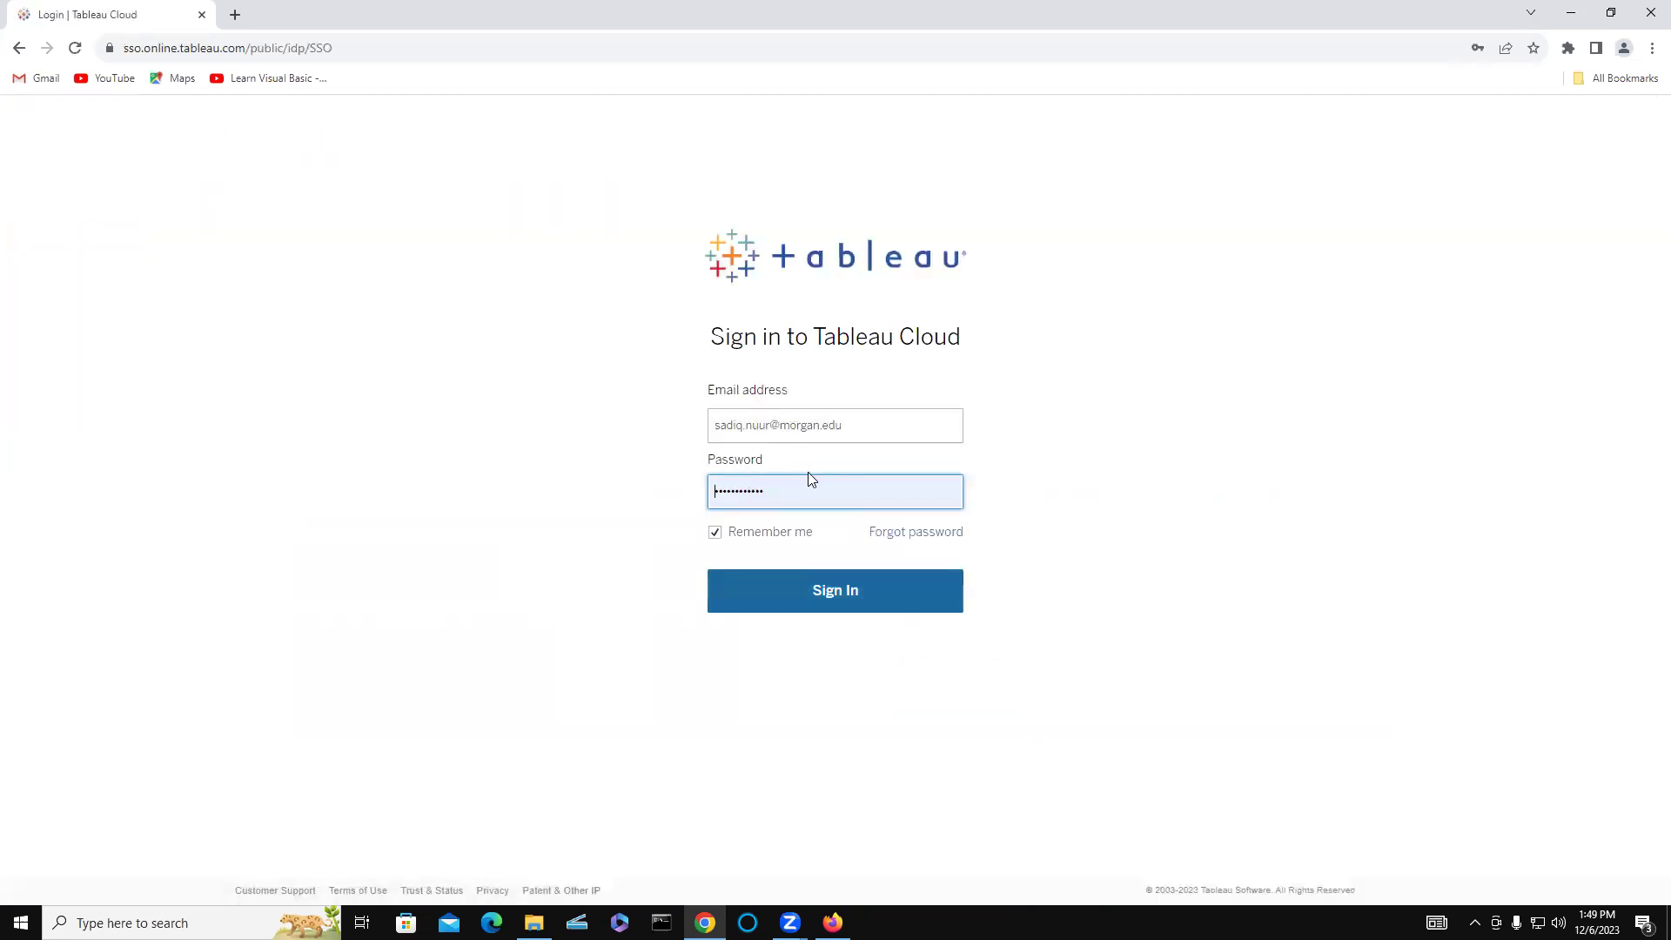
pyautogui.click(825, 597)
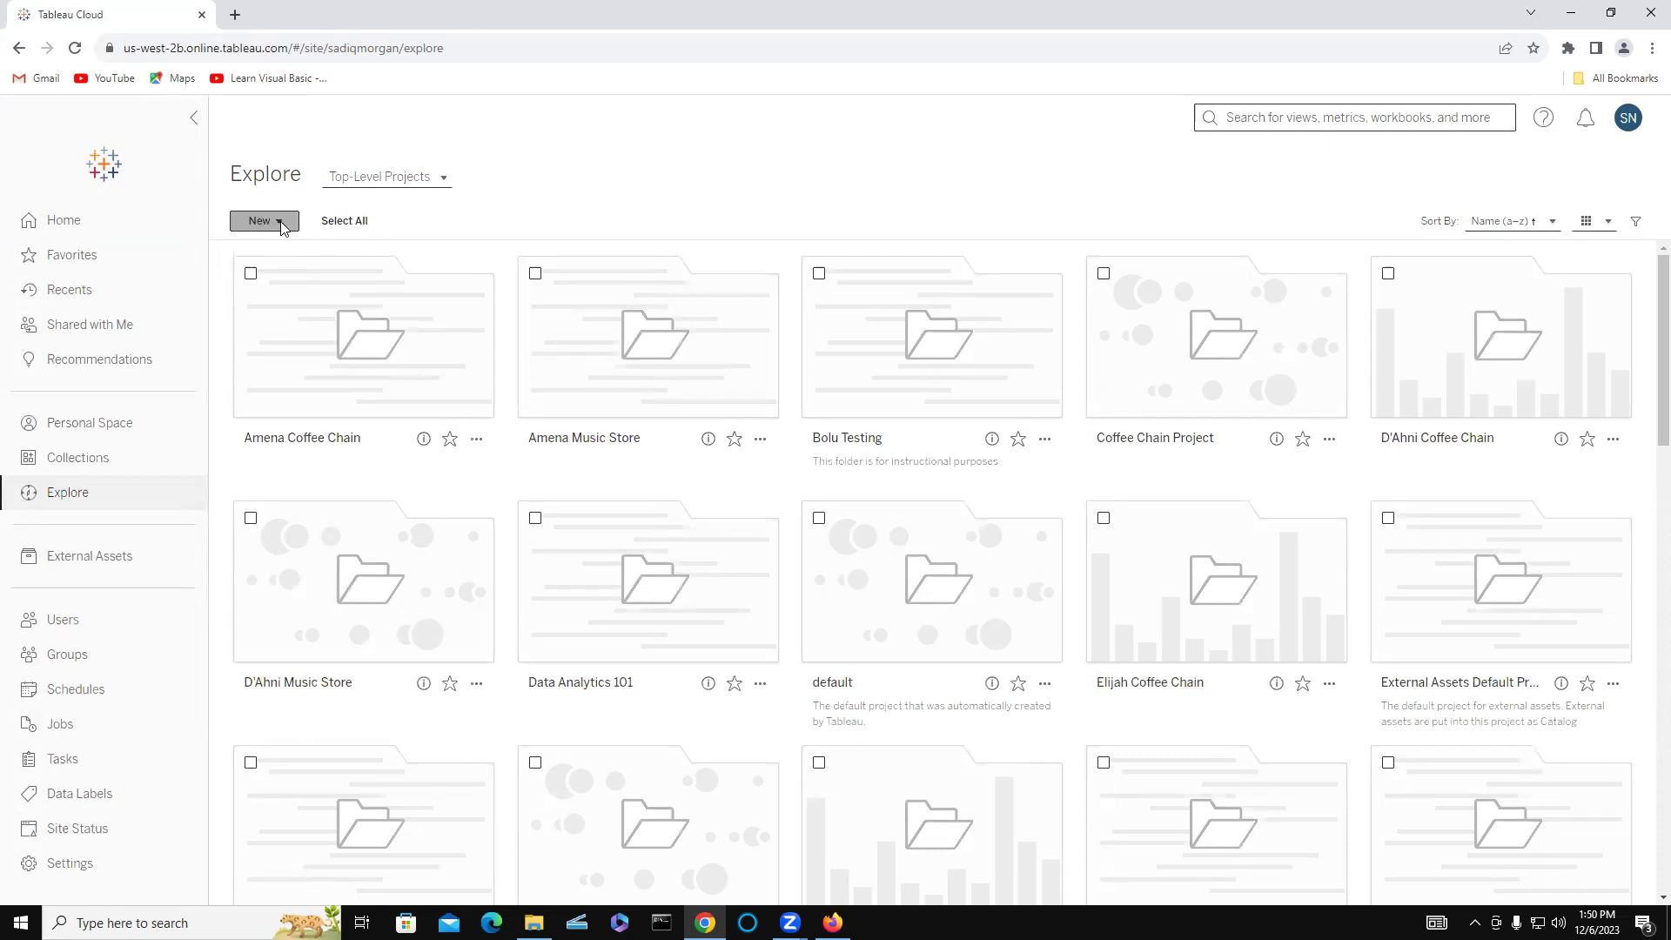
# - Create a top-level project named with the owner's first name followed by "UFO Sightings Test"
pyautogui.click(263, 222)
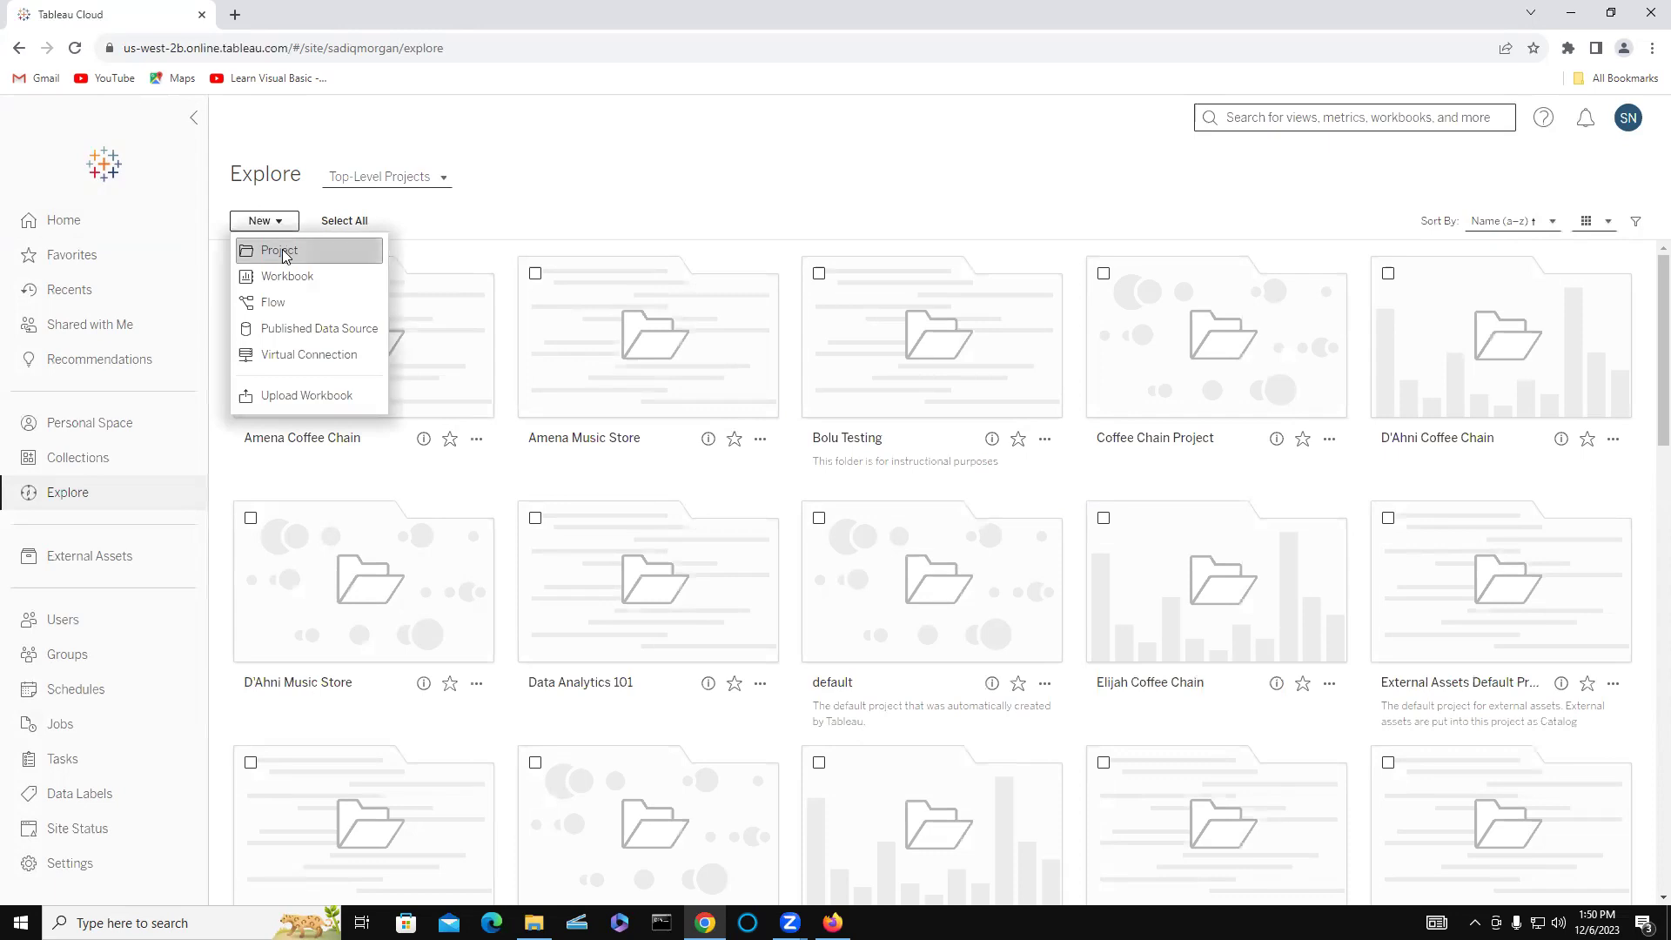
pyautogui.click(282, 252)
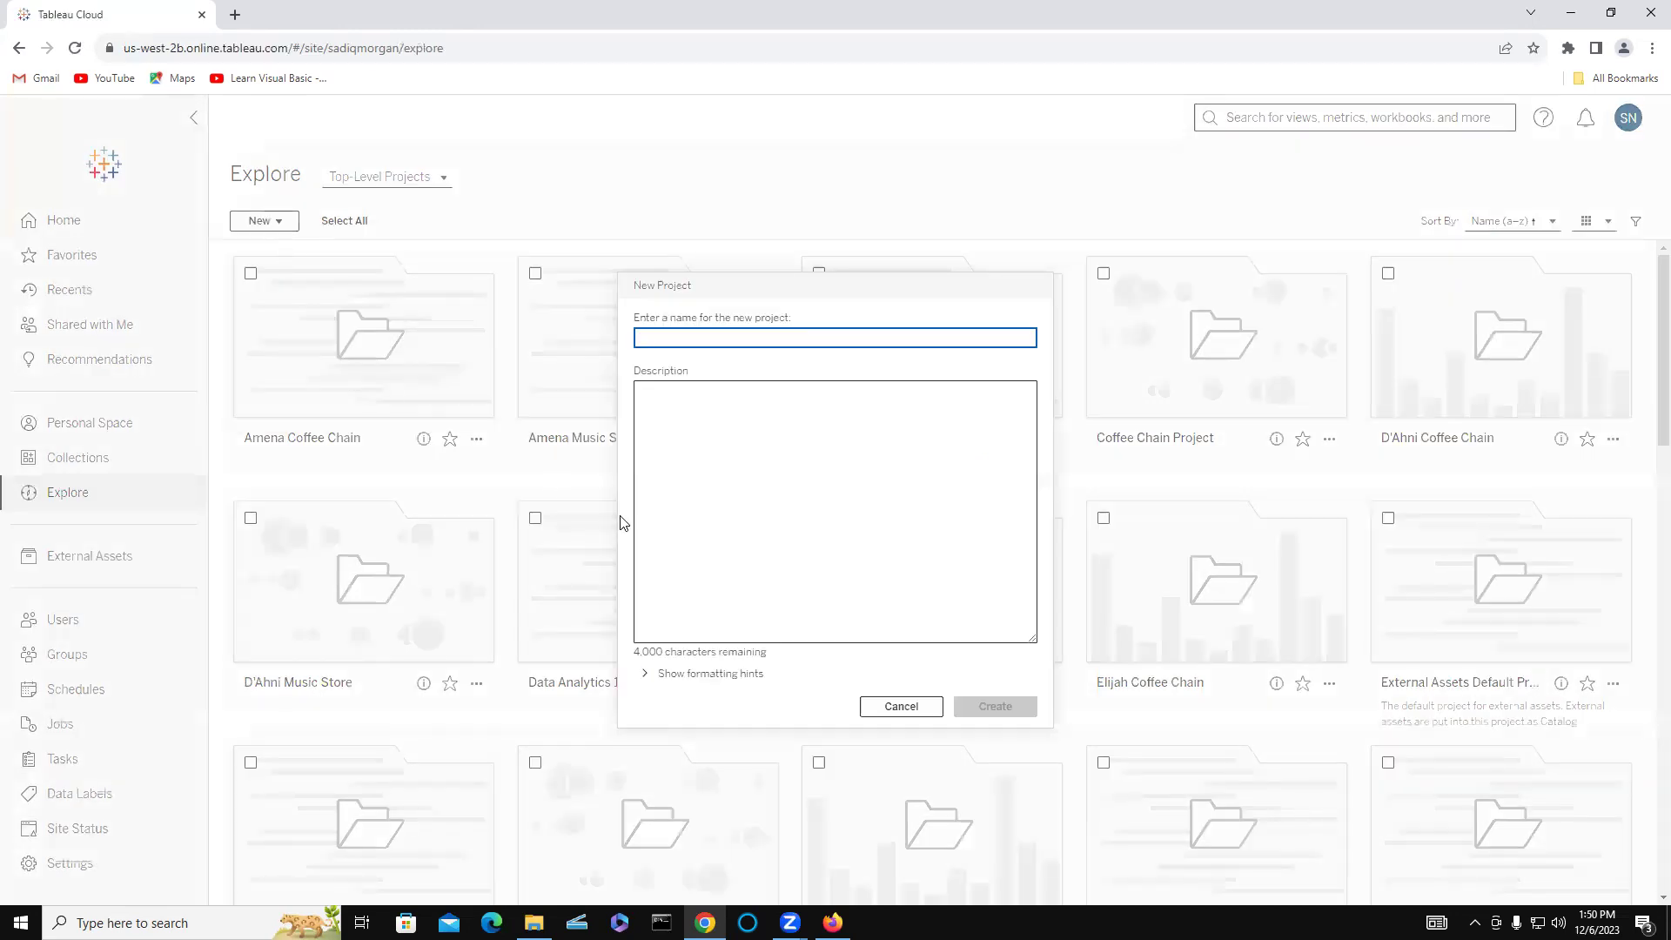
pyautogui.write('Sadiq UFO Sightings Test')
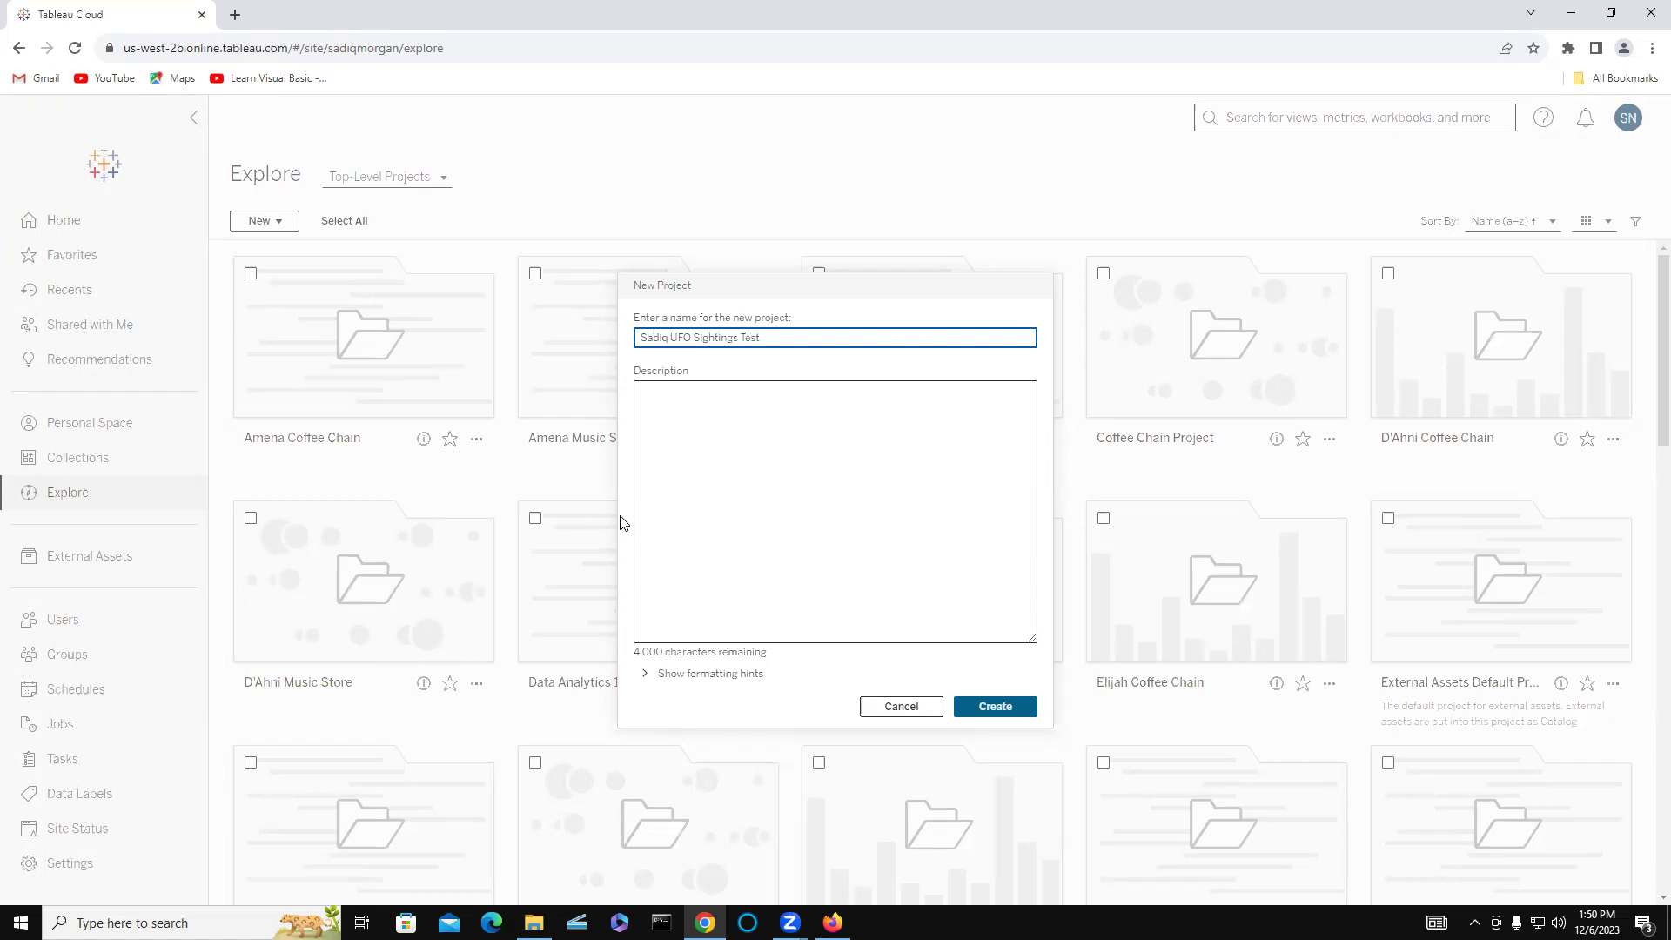
pyautogui.click(997, 707)
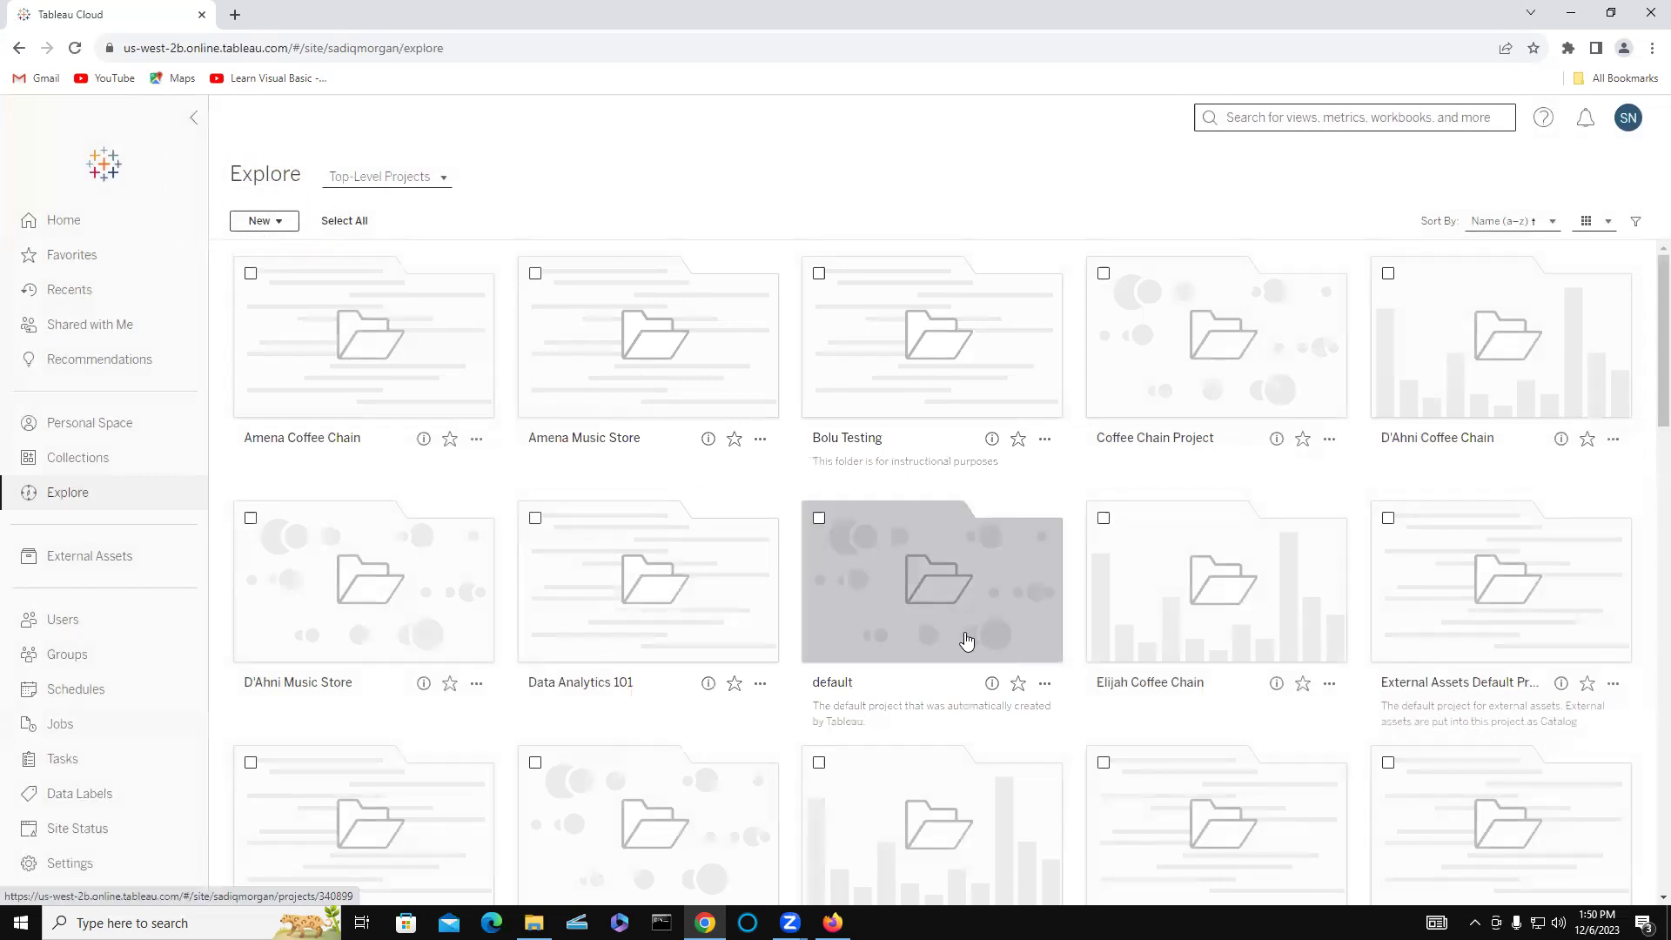
# - Find the new UFO Sightings Test project among the top-level projects and open it
pyautogui.click(63, 223)
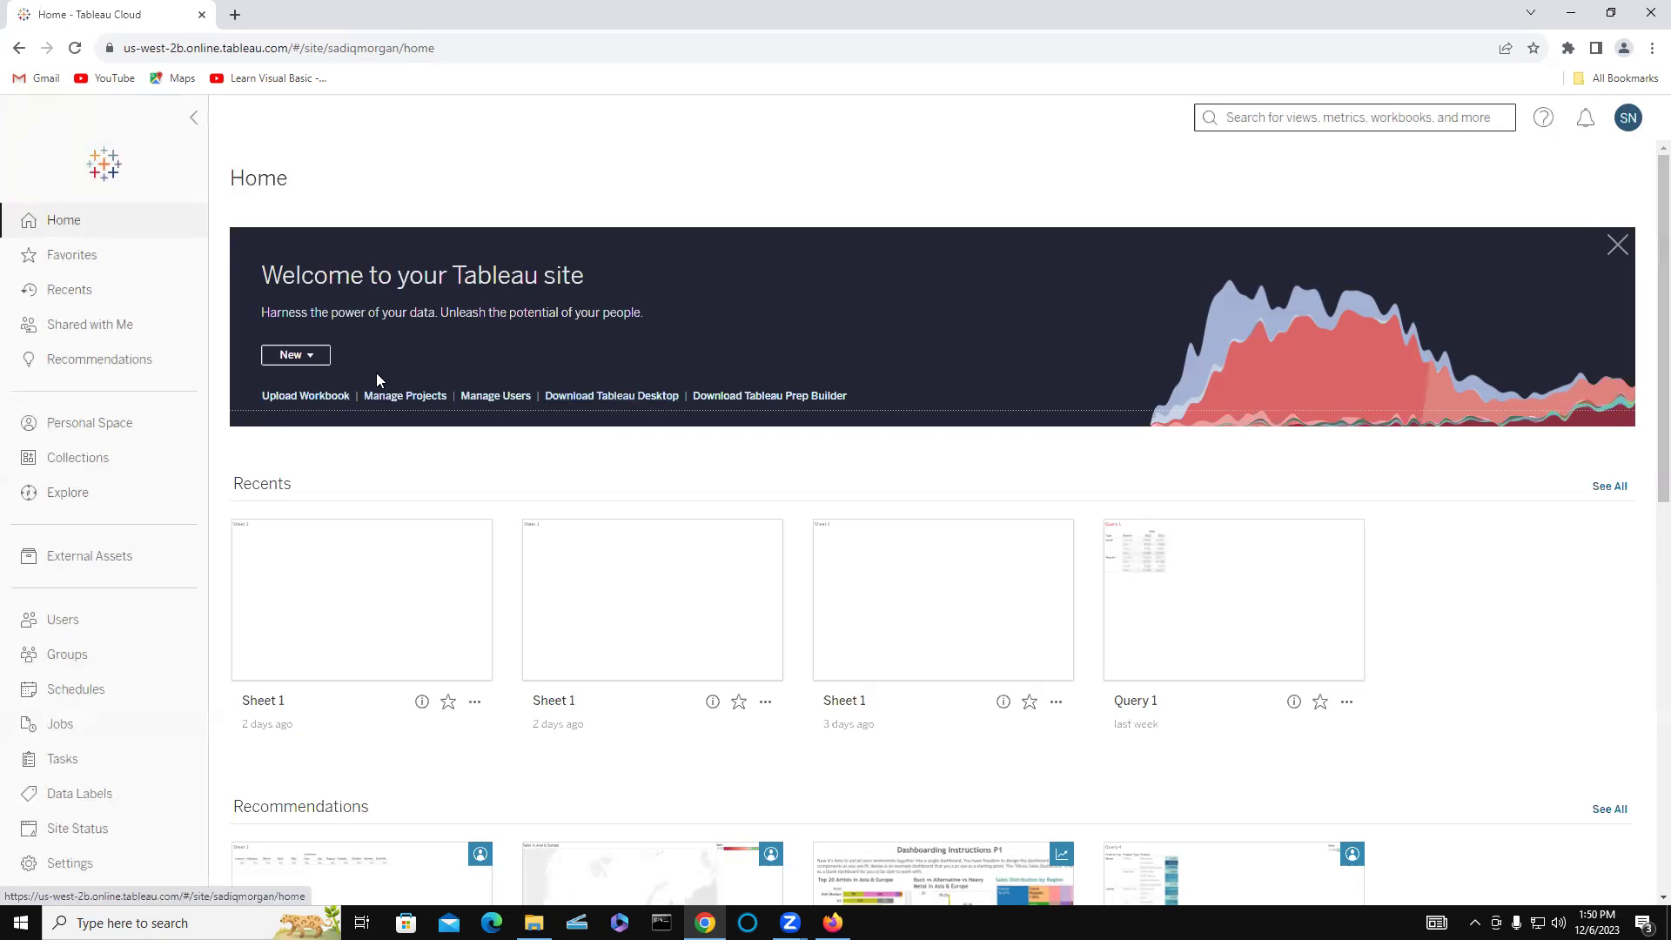
pyautogui.click(104, 164)
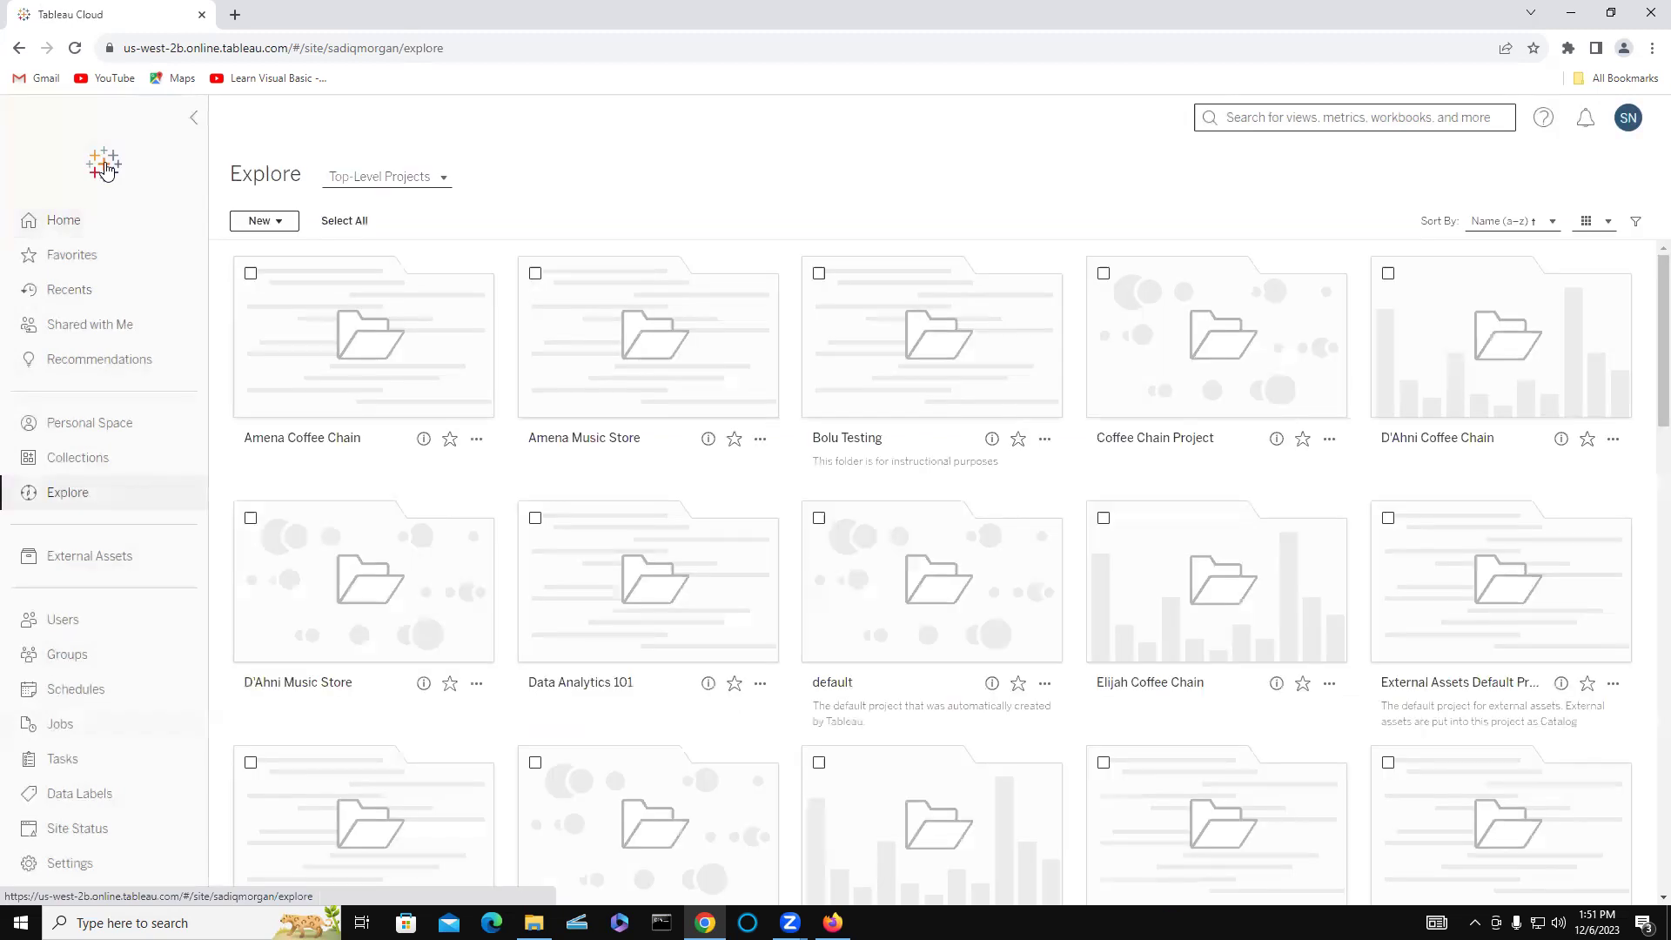
pyautogui.scroll(-8, 1035, 649)
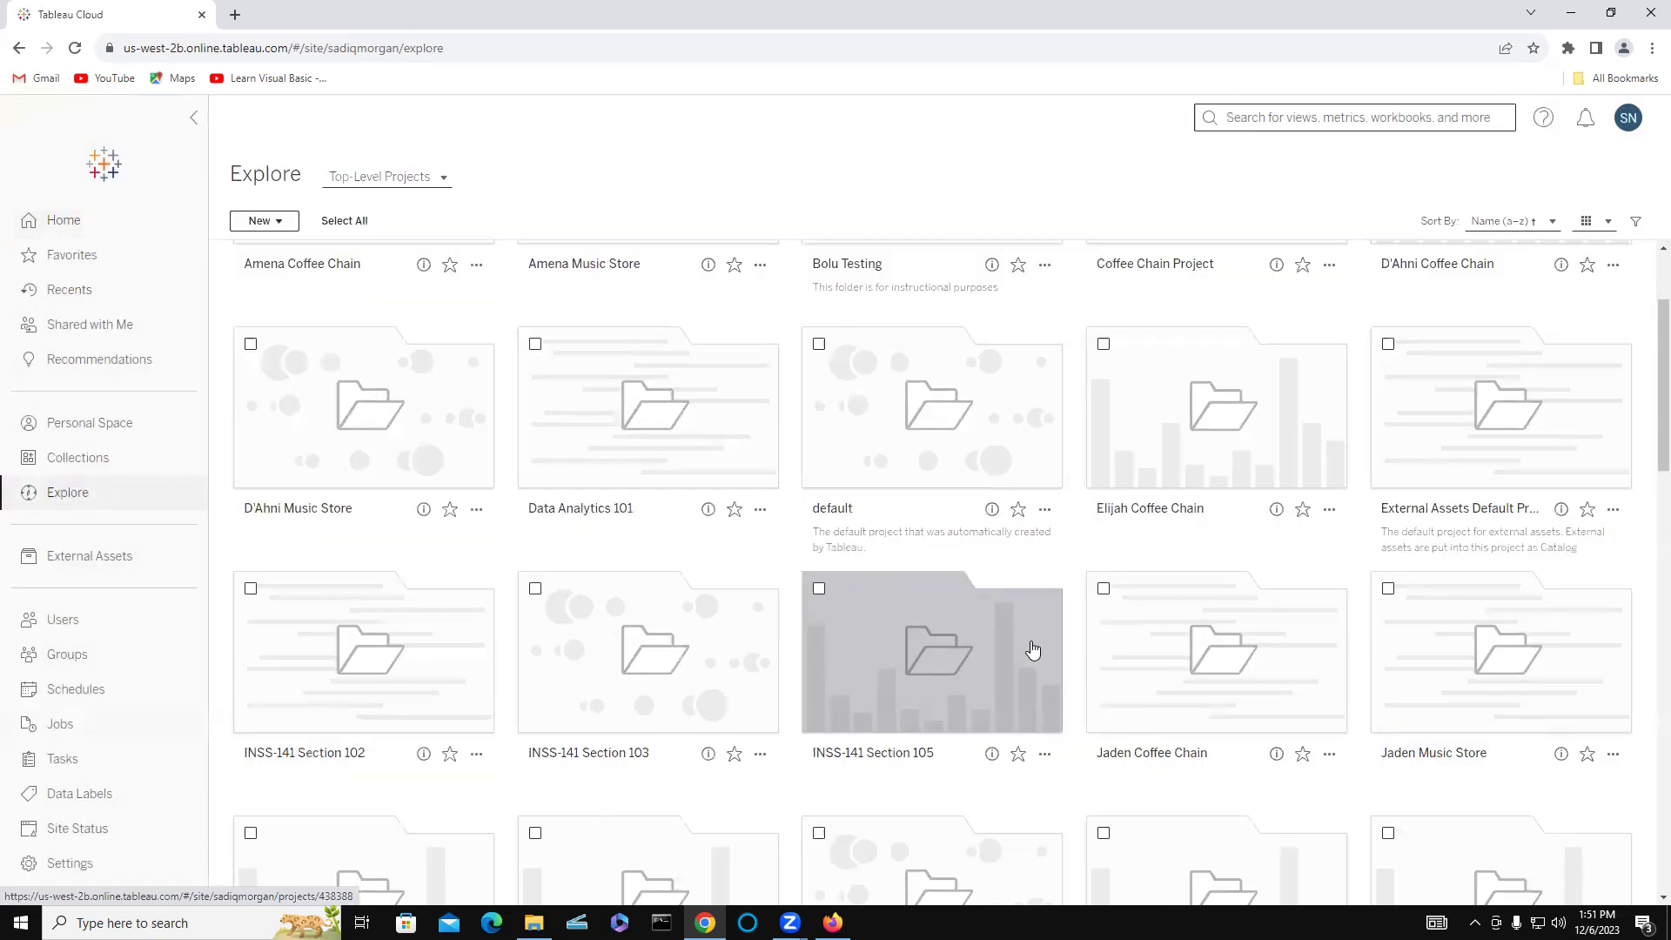
pyautogui.scroll(-6, 1018, 646)
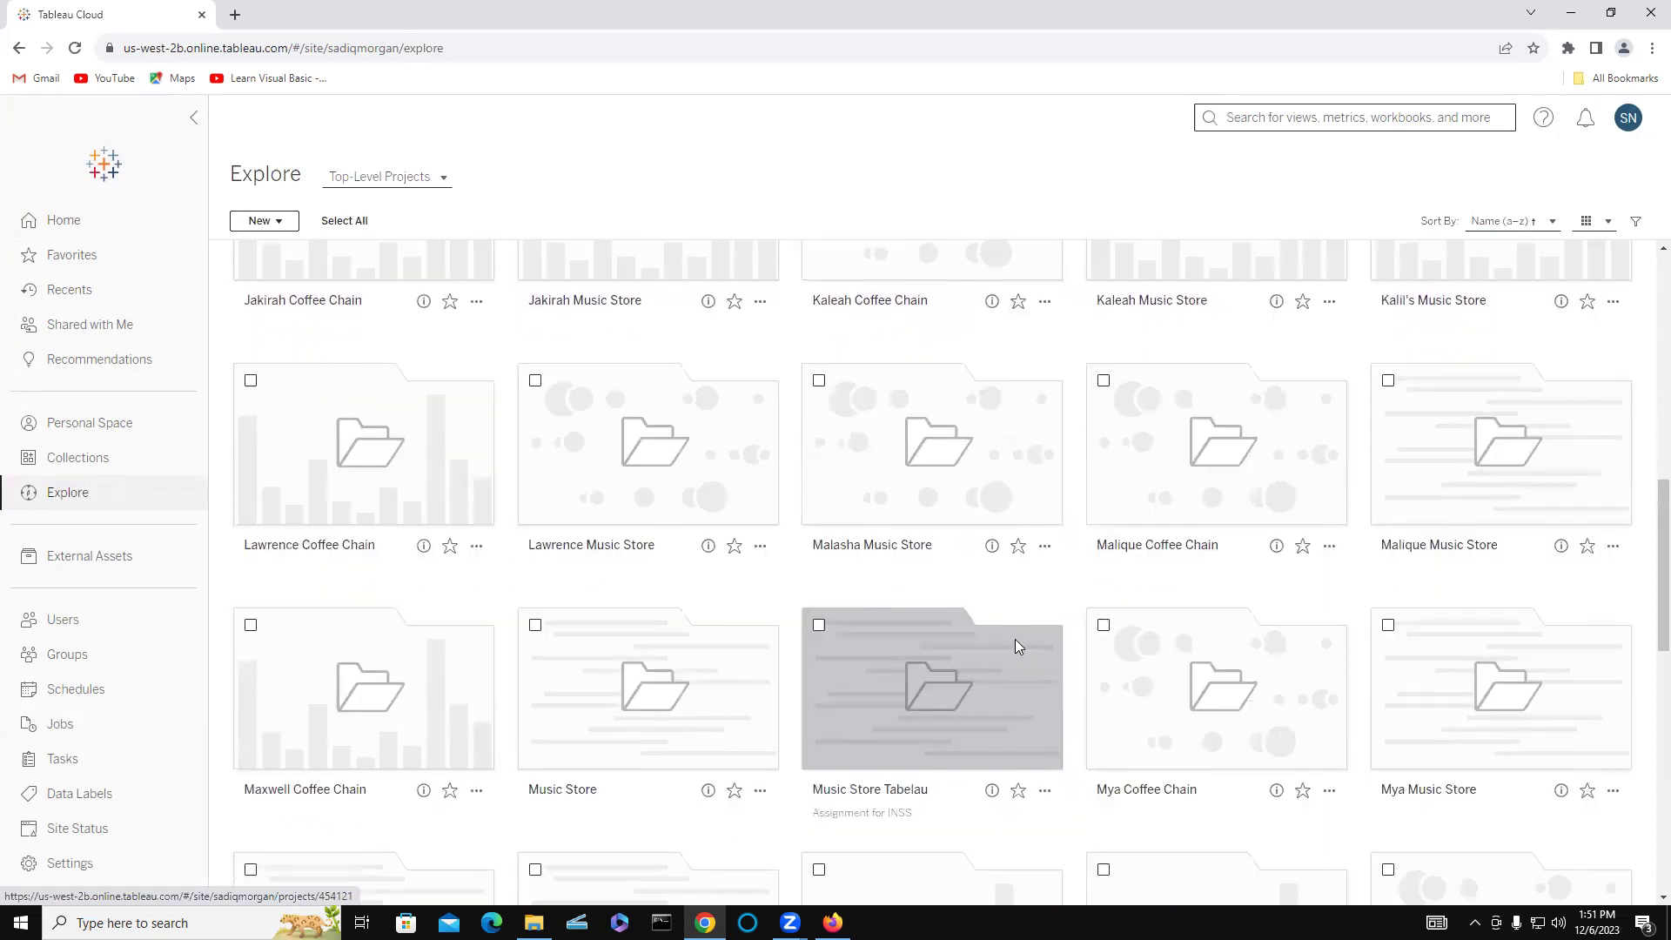
pyautogui.scroll(-7, 1009, 649)
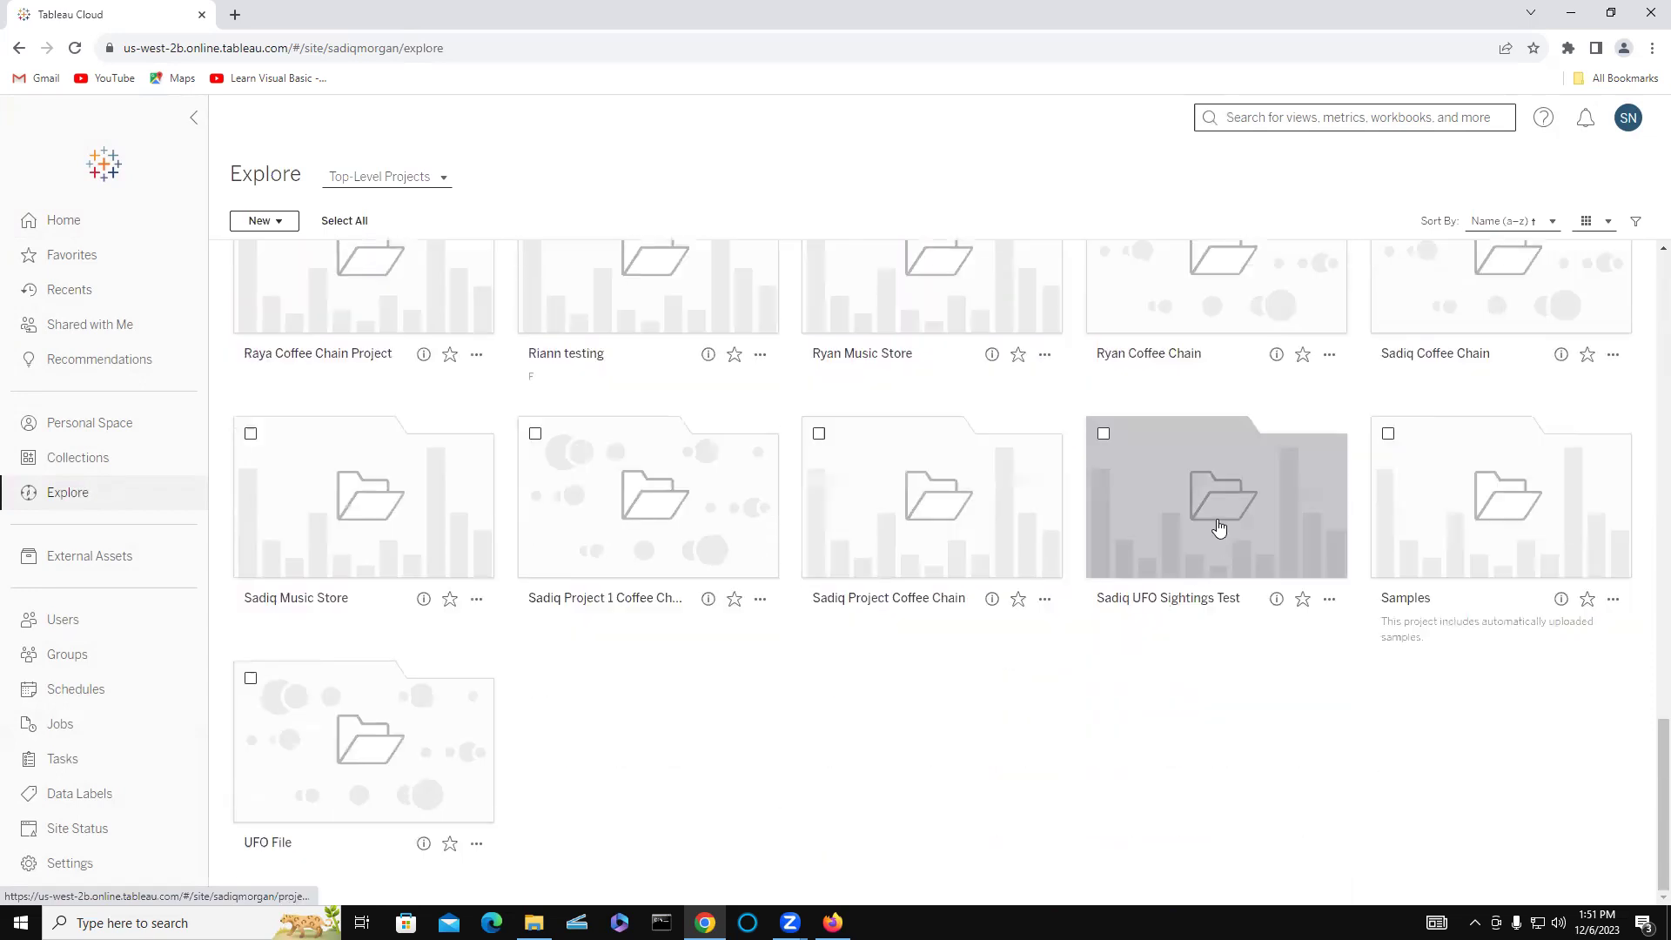
pyautogui.click(1220, 507)
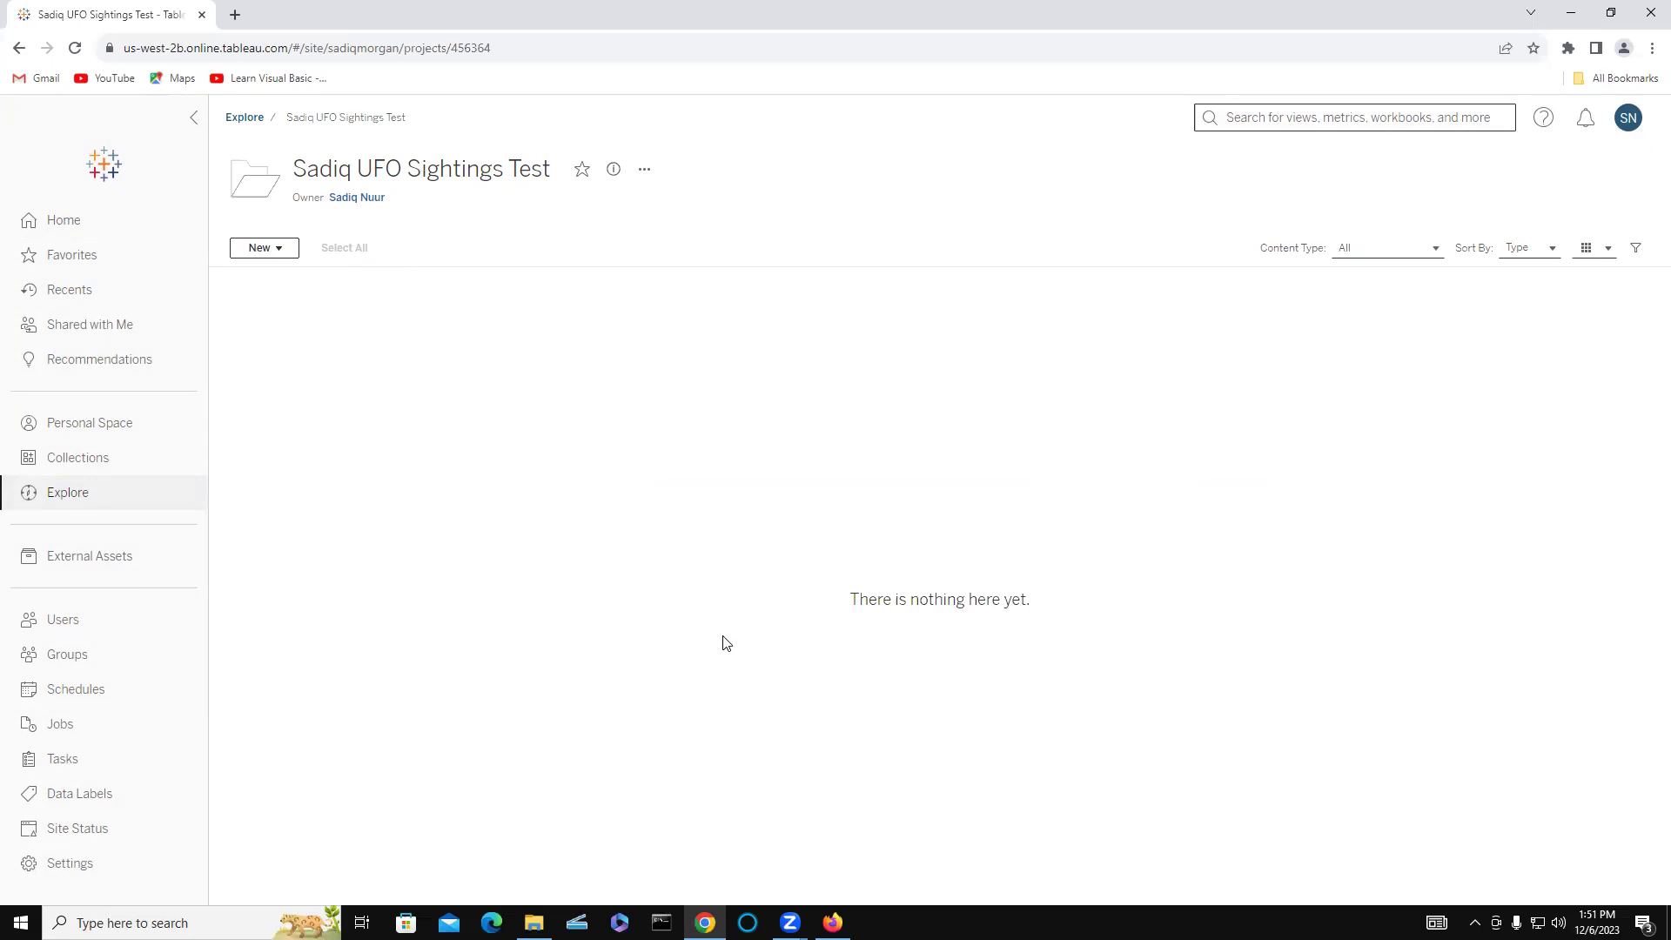
# - Create a workbook in the project and connect it to the UFO_sightings Excel file uploaded from Downloads
pyautogui.click(283, 250)
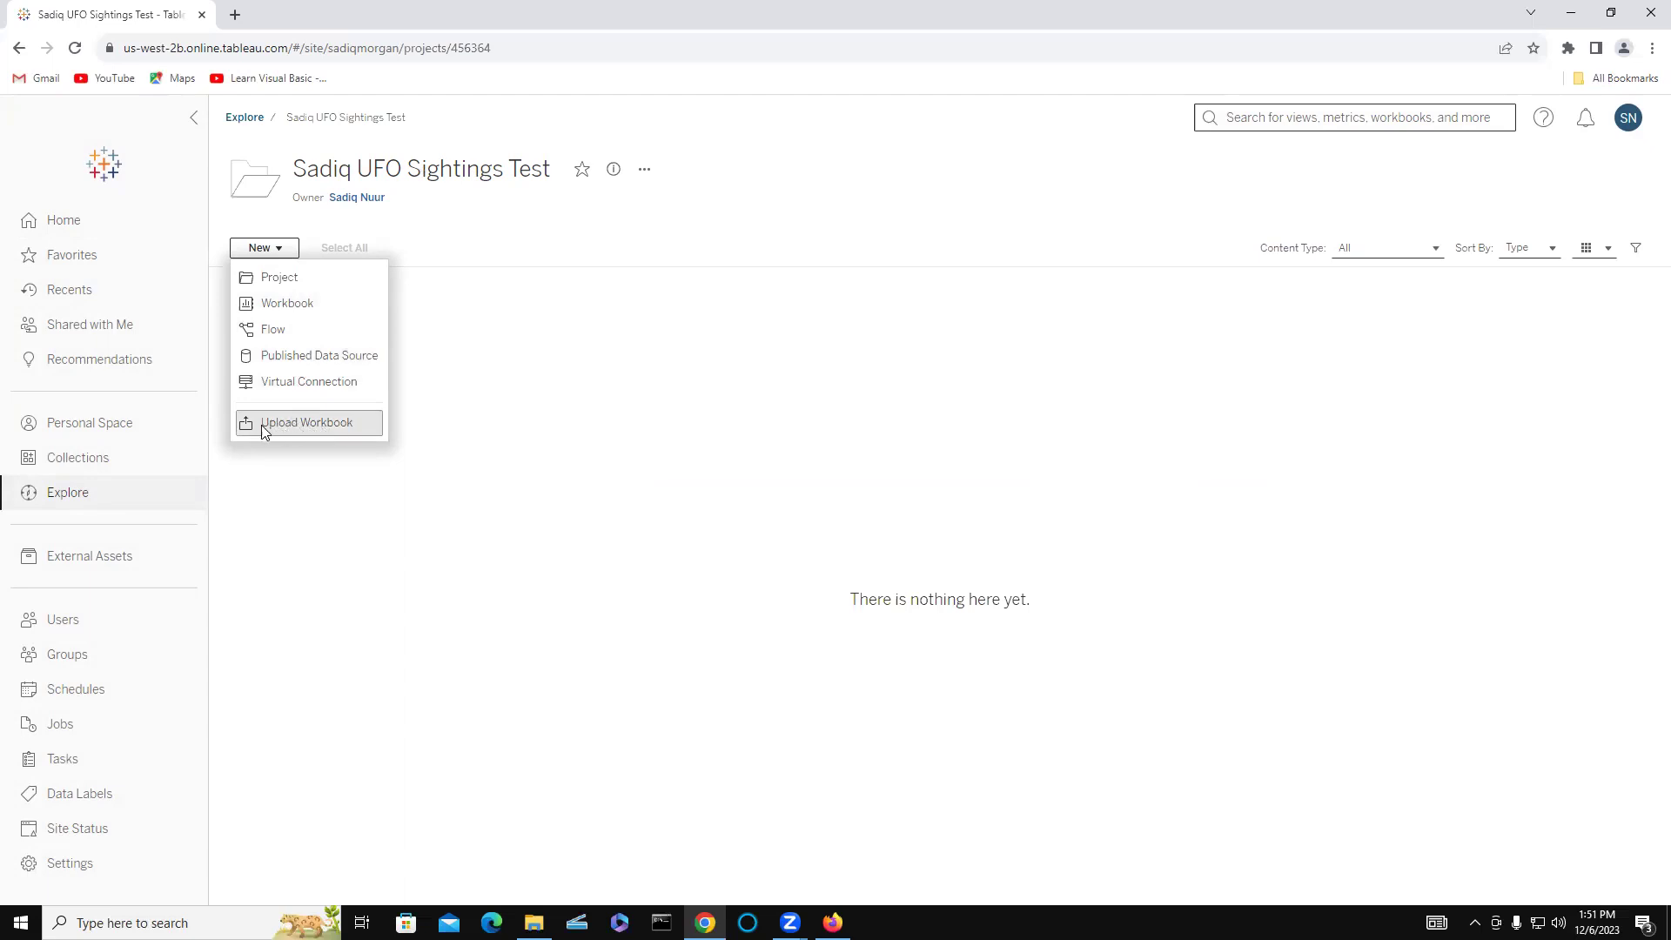
pyautogui.click(288, 302)
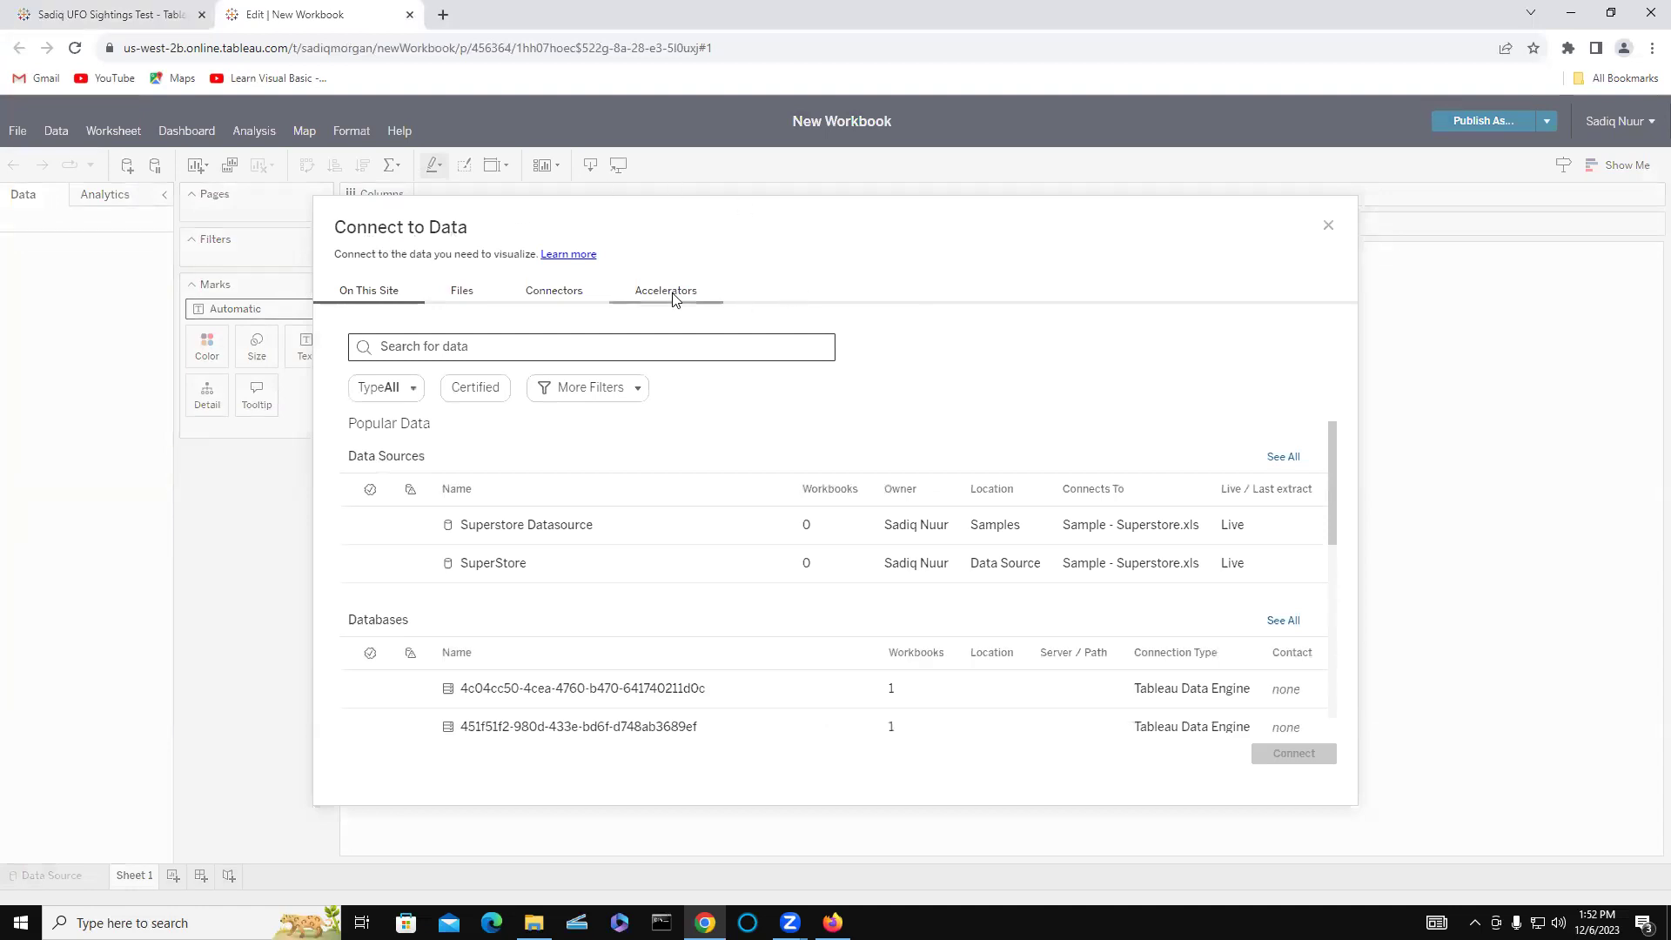
pyautogui.click(459, 297)
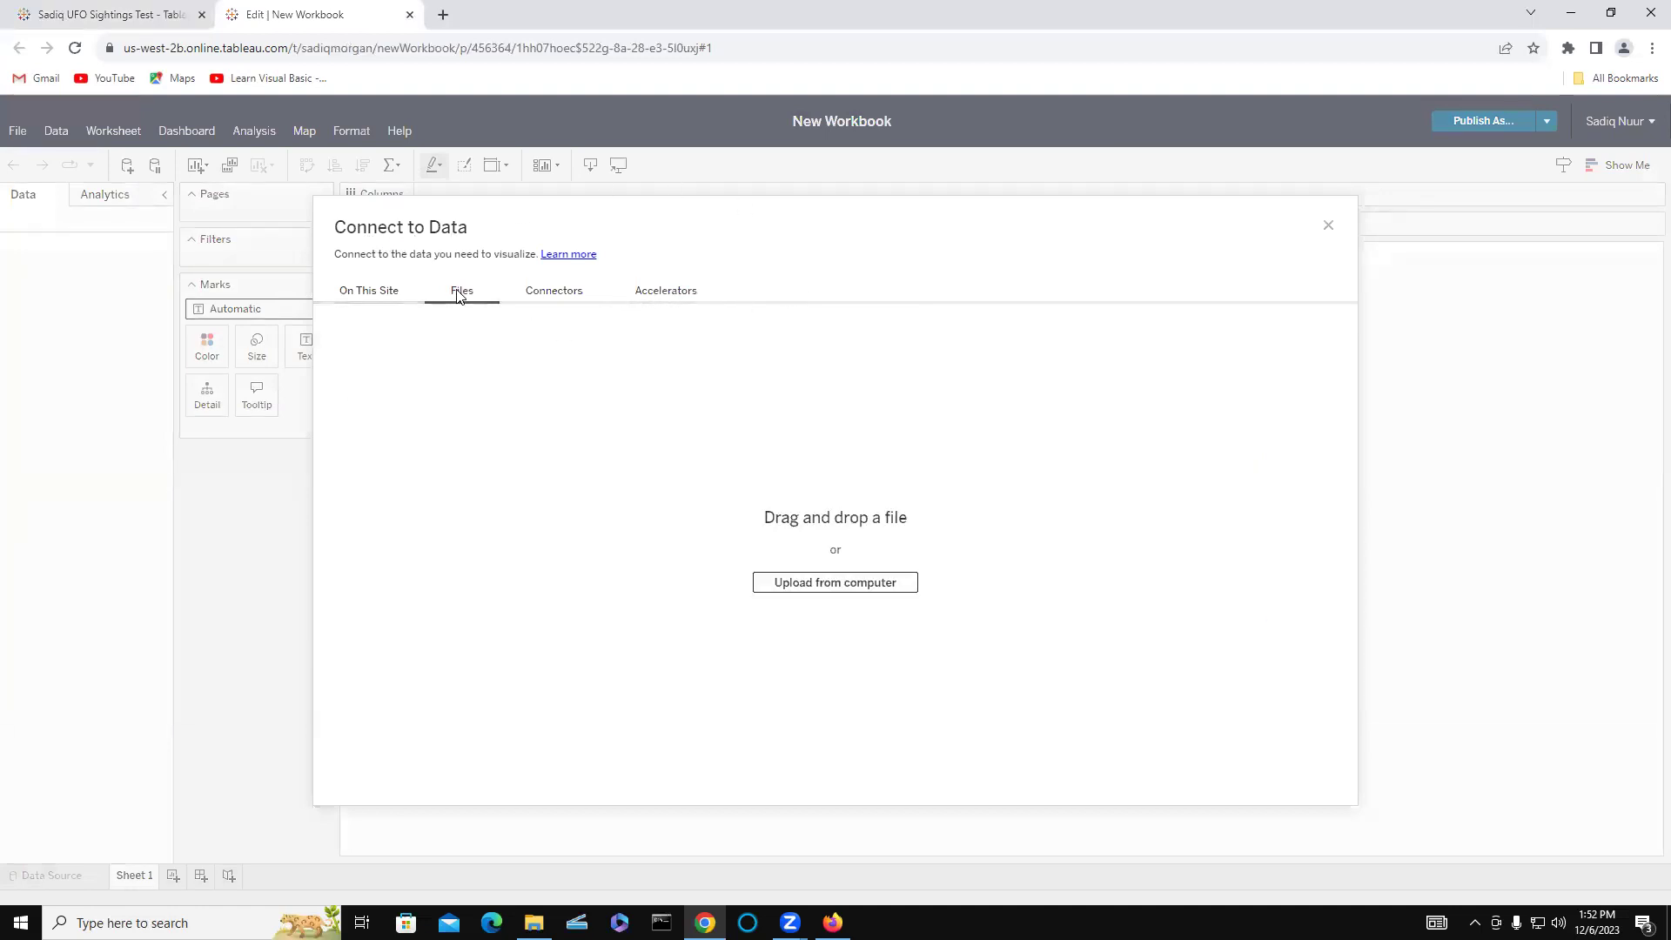
pyautogui.click(829, 583)
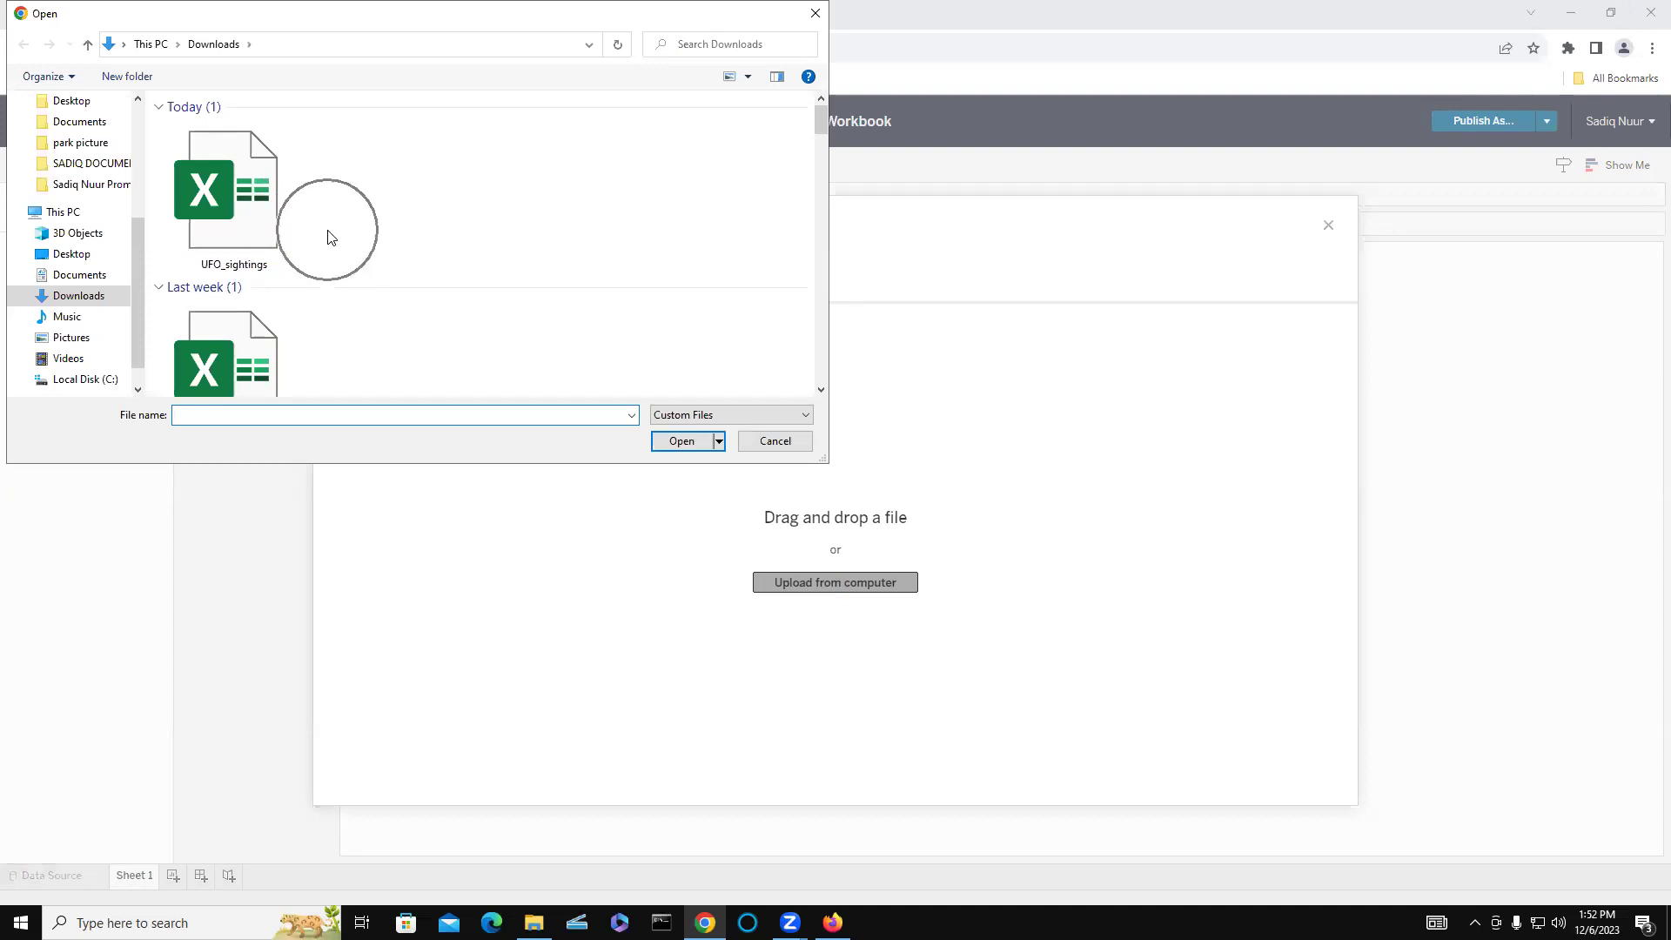
pyautogui.click(254, 223)
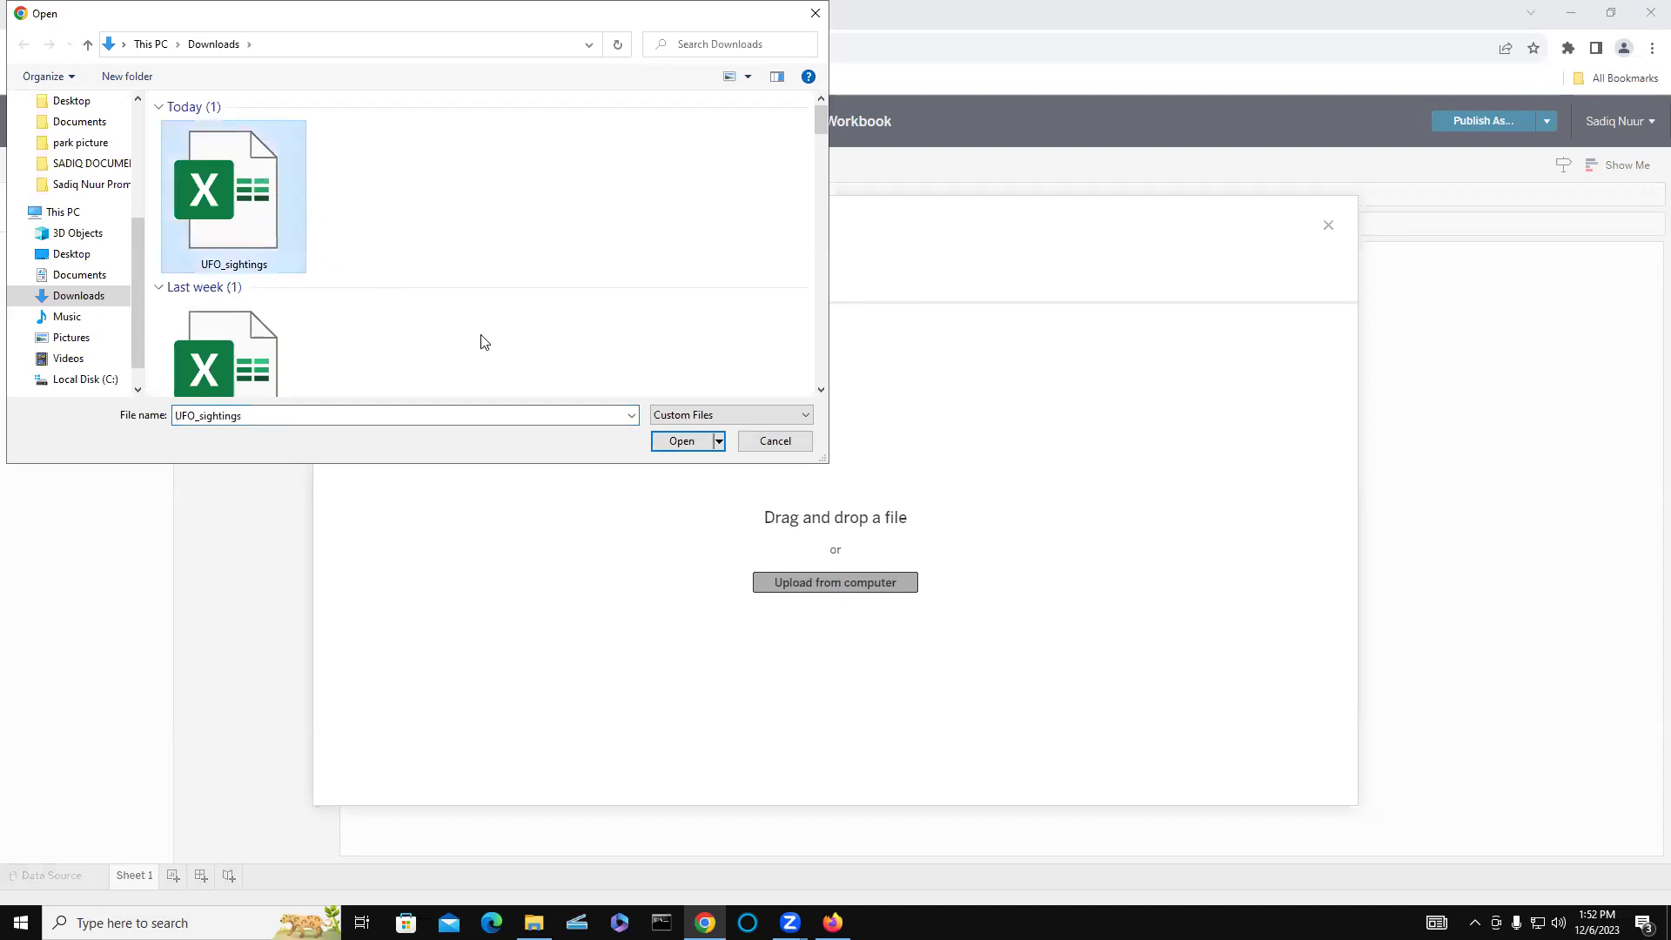
pyautogui.click(682, 441)
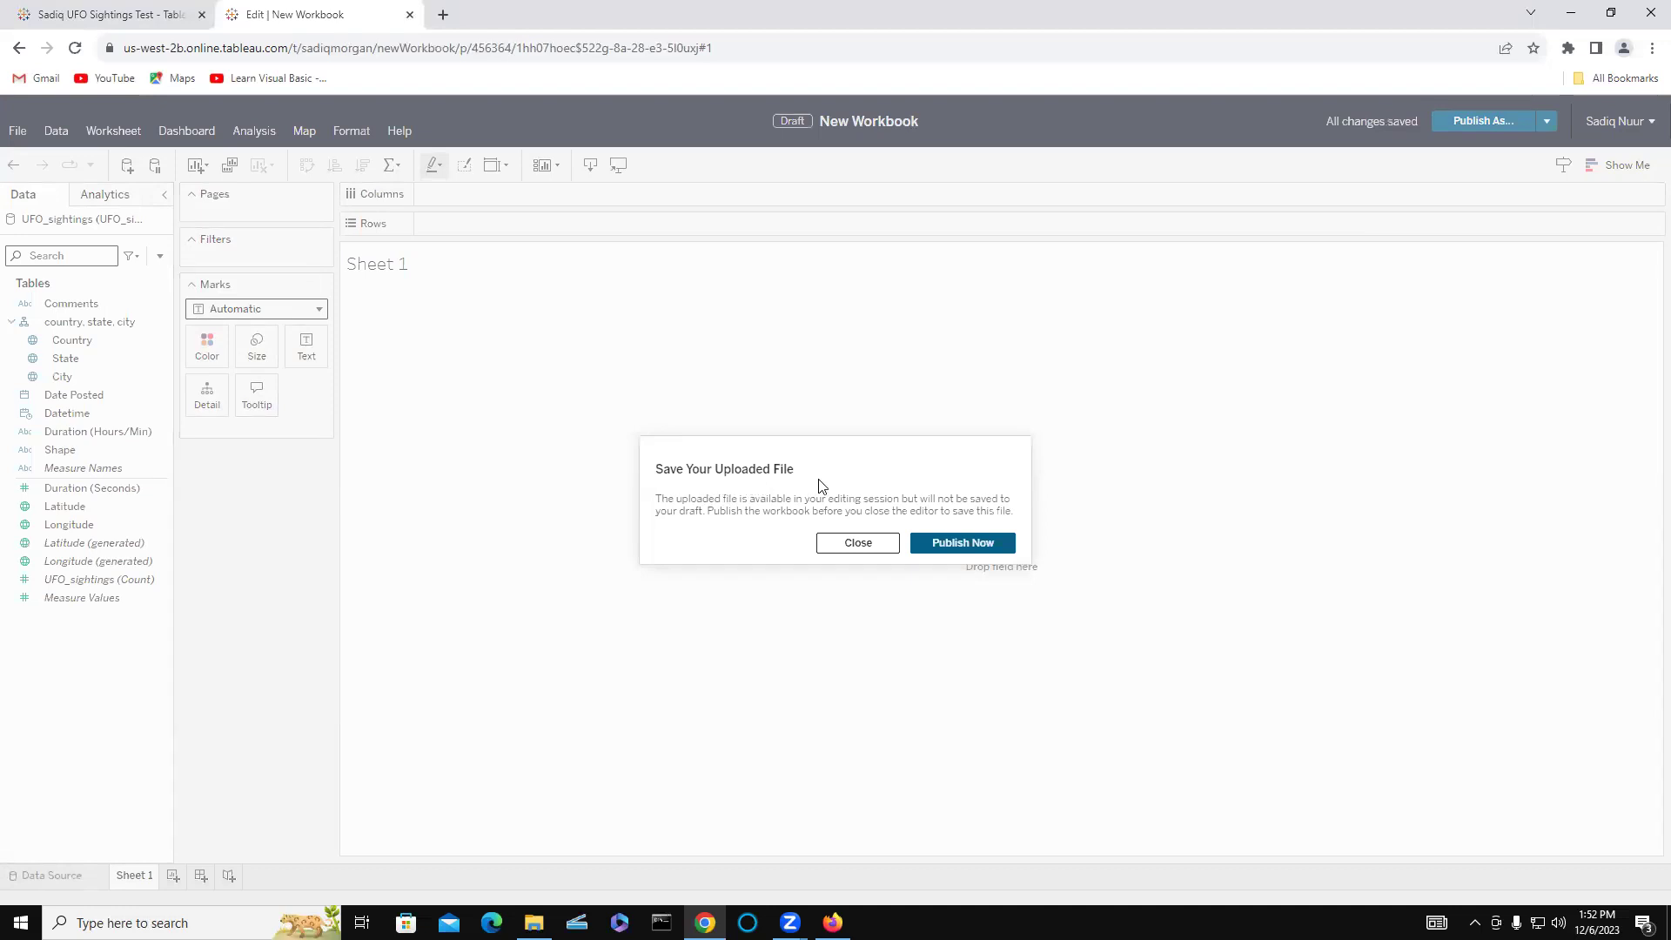
# - Publish the workbook to the UFO Sightings Test project under the owner's first name plus "UFO Sighting Workbook", with sheets shown as tabs
pyautogui.click(957, 545)
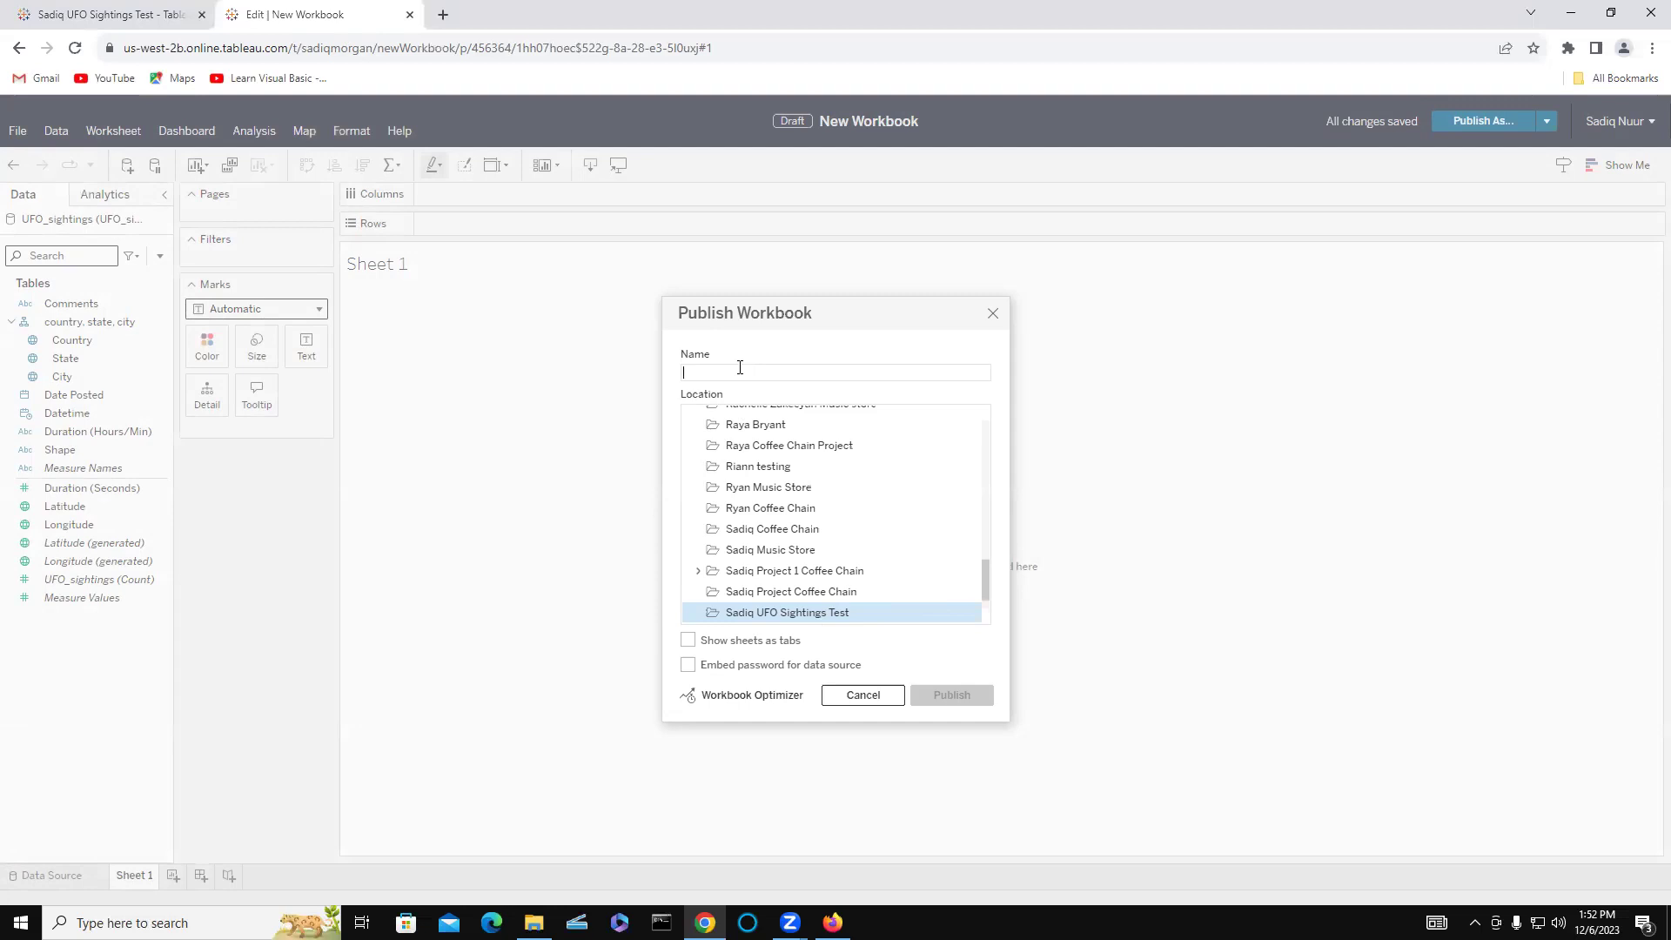
pyautogui.write('Sadiq UFO Sighting Workbook')
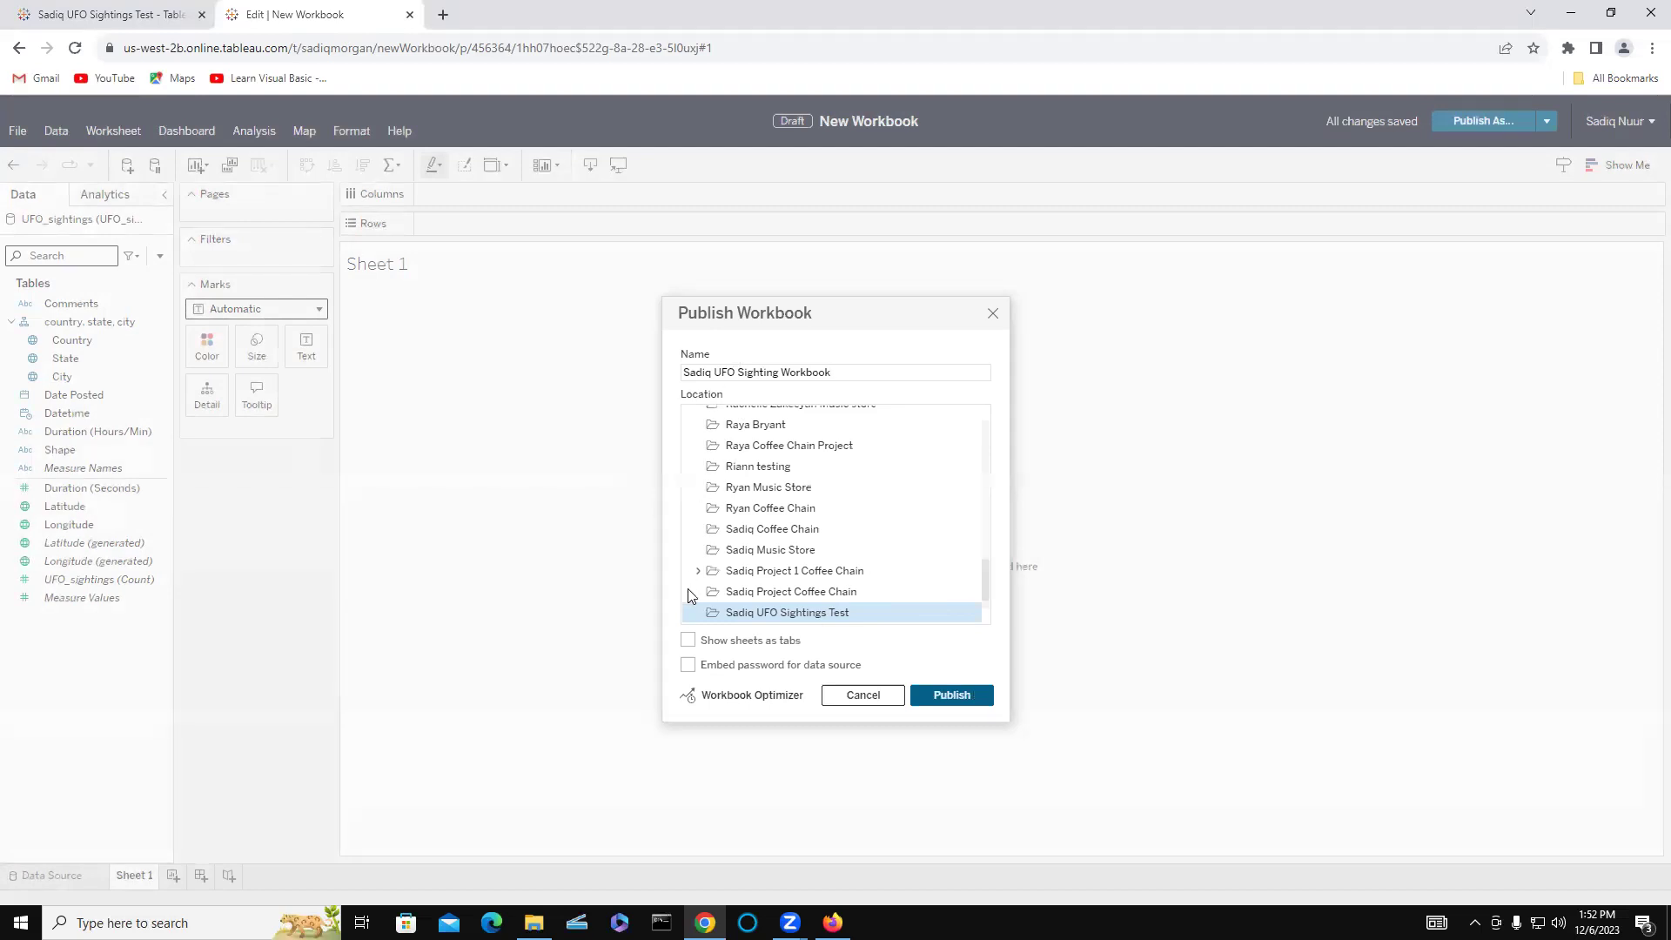
pyautogui.click(689, 641)
pyautogui.click(951, 695)
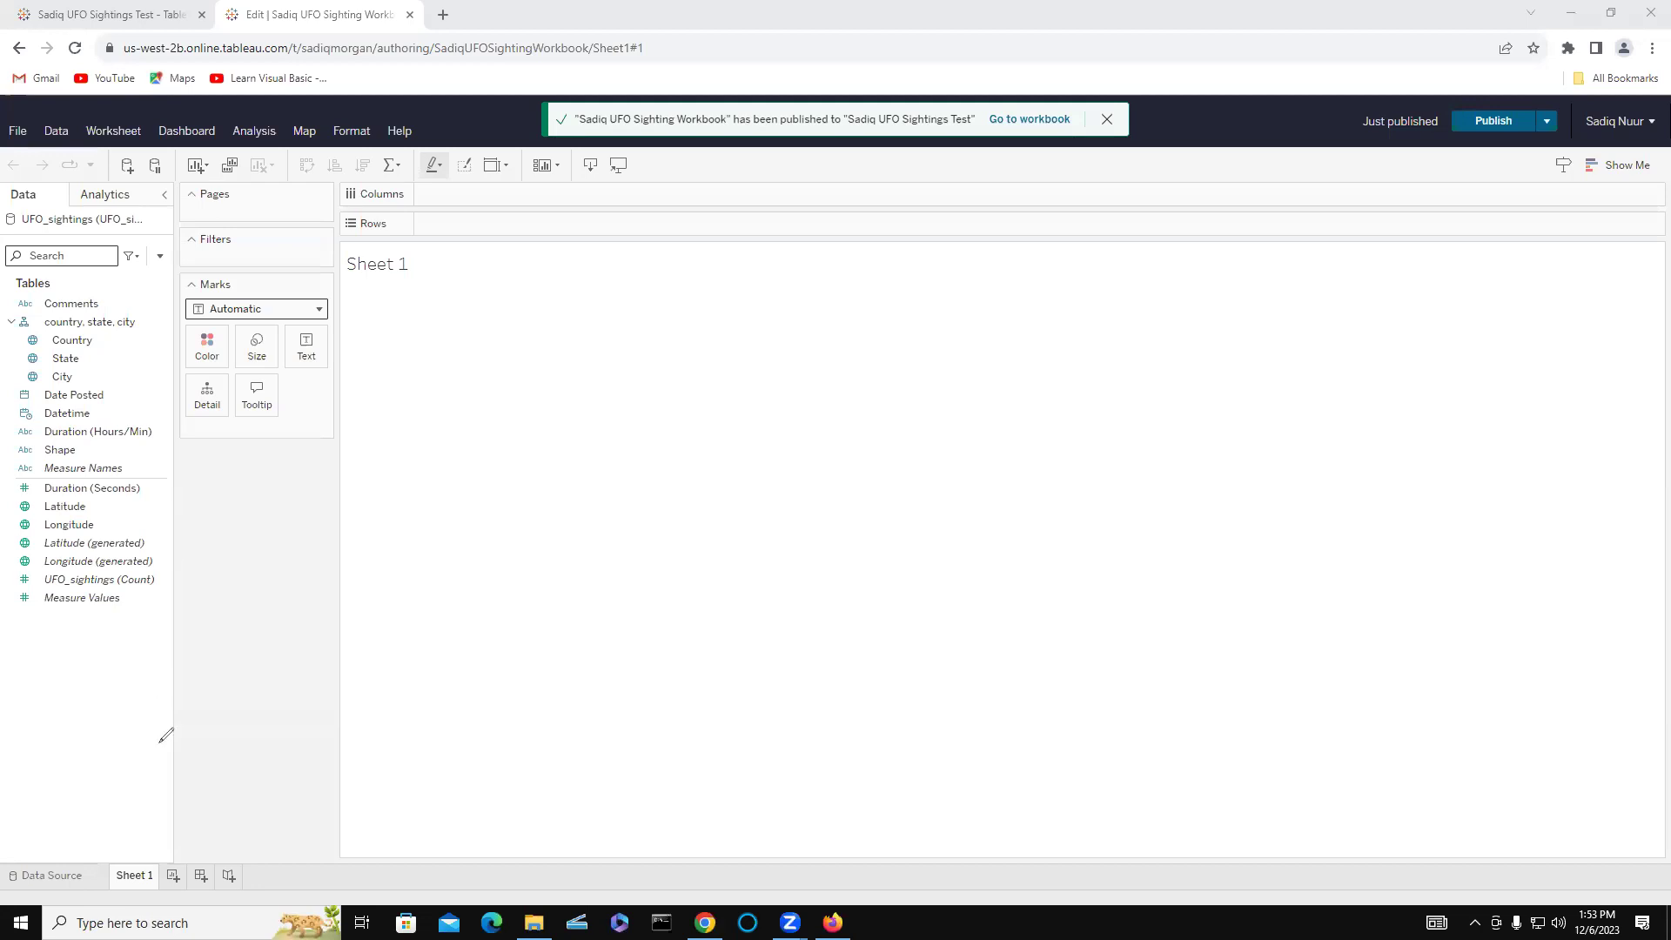
pyautogui.moveTo(454, 794)
pyautogui.mouseDown()
pyautogui.moveTo(137, 712)
pyautogui.moveTo(132, 696)
pyautogui.moveTo(153, 694)
pyautogui.mouseUp()
pyautogui.moveTo(41, 770)
pyautogui.mouseDown()
pyautogui.moveTo(12, 753)
pyautogui.moveTo(43, 764)
pyautogui.moveTo(45, 729)
pyautogui.moveTo(103, 688)
pyautogui.moveTo(107, 661)
pyautogui.moveTo(135, 664)
pyautogui.mouseUp()
pyautogui.moveTo(83, 806)
pyautogui.mouseDown()
pyautogui.moveTo(131, 745)
pyautogui.moveTo(153, 831)
pyautogui.moveTo(170, 801)
pyautogui.moveTo(220, 790)
pyautogui.mouseUp()
pyautogui.click(213, 768)
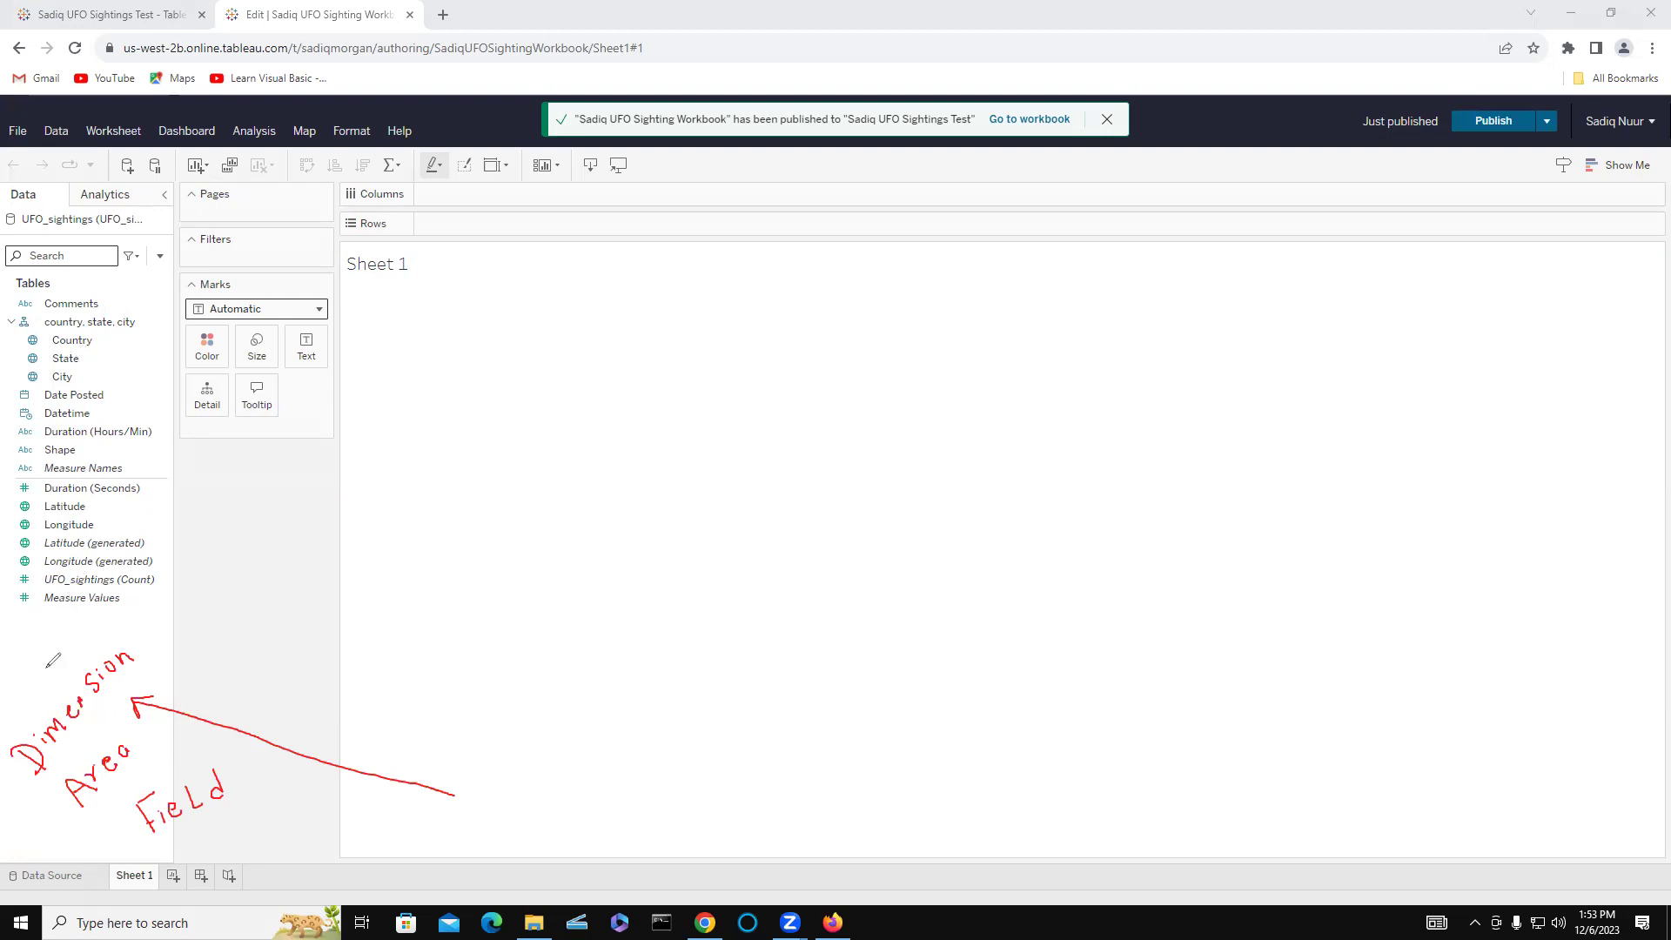
pyautogui.moveTo(43, 687); pyautogui.dragTo(46, 640)
pyautogui.moveTo(22, 477)
pyautogui.mouseDown()
pyautogui.moveTo(8, 565)
pyautogui.moveTo(28, 611)
pyautogui.moveTo(46, 509)
pyautogui.moveTo(29, 484)
pyautogui.mouseUp()
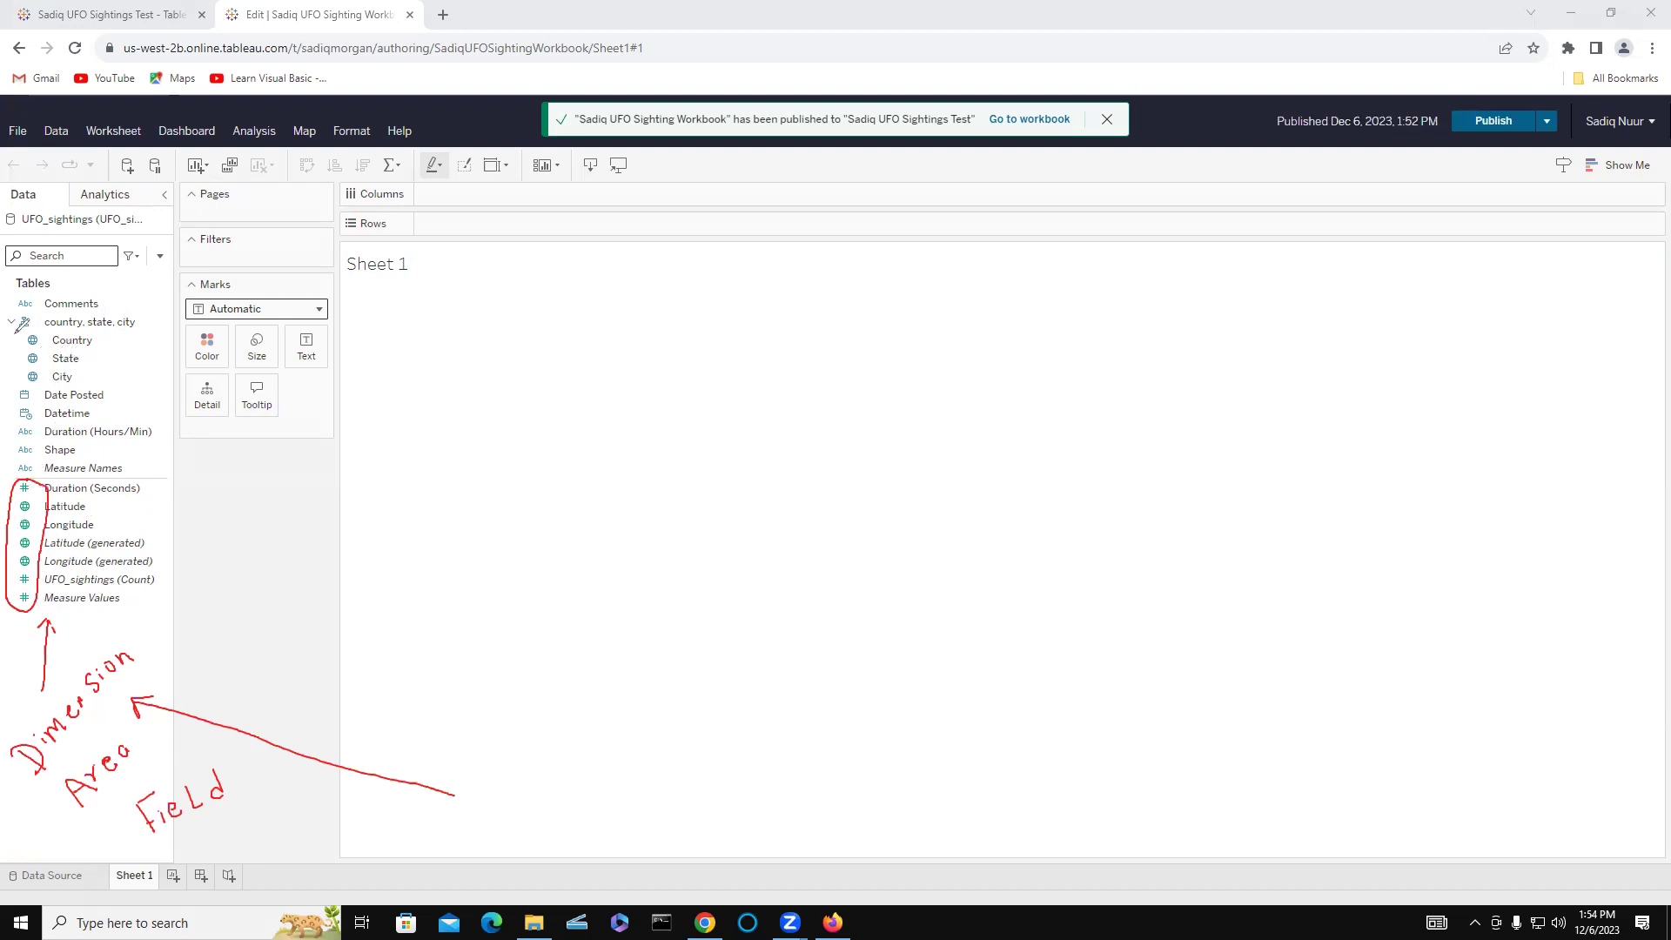
pyautogui.moveTo(16, 335)
pyautogui.mouseDown()
pyautogui.moveTo(9, 474)
pyautogui.moveTo(33, 475)
pyautogui.moveTo(44, 339)
pyautogui.moveTo(19, 336)
pyautogui.mouseUp()
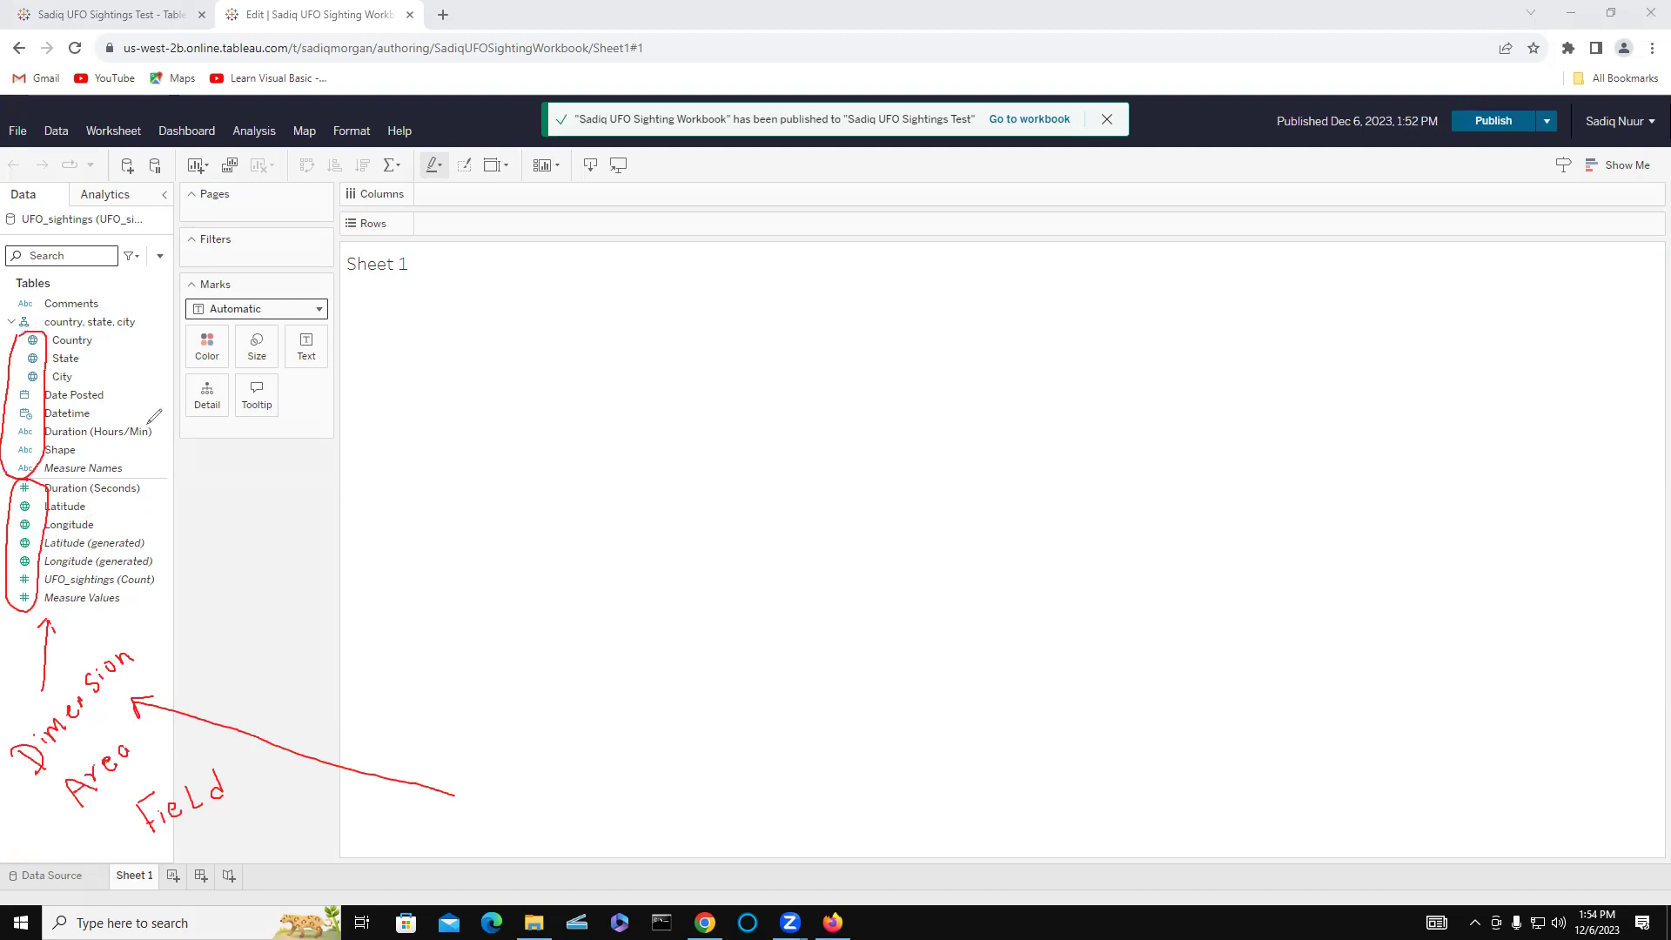
pyautogui.moveTo(43, 207)
pyautogui.mouseDown()
pyautogui.moveTo(7, 213)
pyautogui.moveTo(14, 229)
pyautogui.moveTo(98, 232)
pyautogui.moveTo(158, 220)
pyautogui.moveTo(82, 203)
pyautogui.mouseUp()
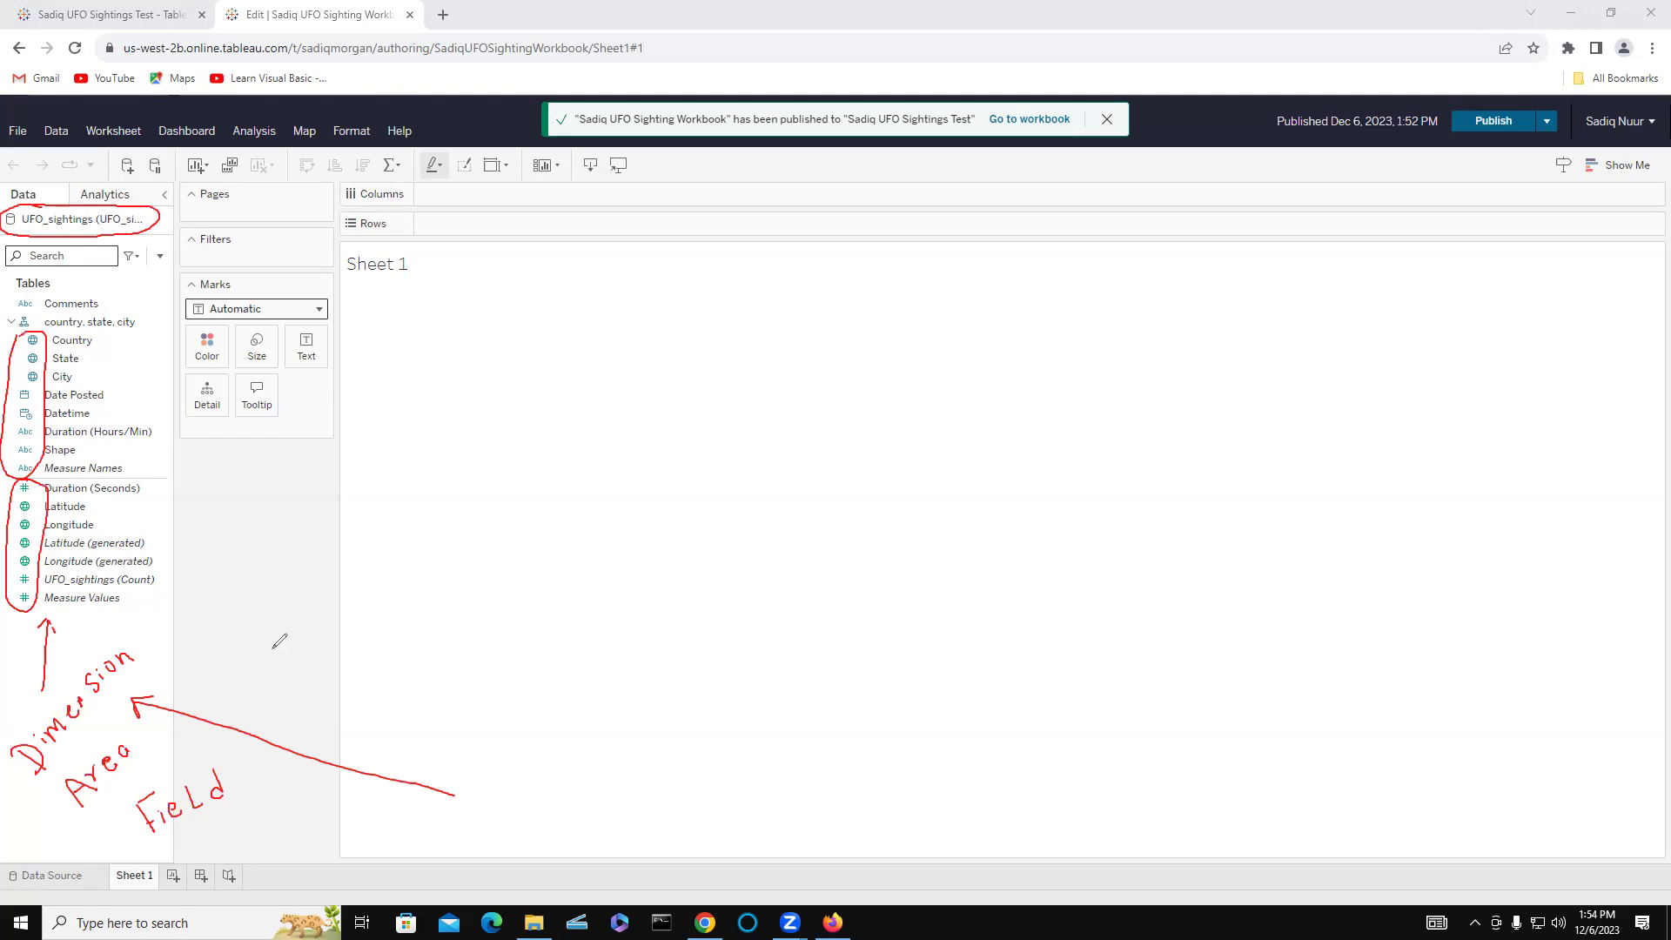
pyautogui.moveTo(275, 658)
pyautogui.mouseDown()
pyautogui.moveTo(259, 582)
pyautogui.moveTo(244, 579)
pyautogui.moveTo(269, 575)
pyautogui.mouseUp()
pyautogui.moveTo(287, 464)
pyautogui.mouseDown()
pyautogui.moveTo(285, 512)
pyautogui.moveTo(301, 475)
pyautogui.moveTo(309, 499)
pyautogui.moveTo(352, 480)
pyautogui.mouseUp()
pyautogui.moveTo(352, 467); pyautogui.dragTo(372, 449)
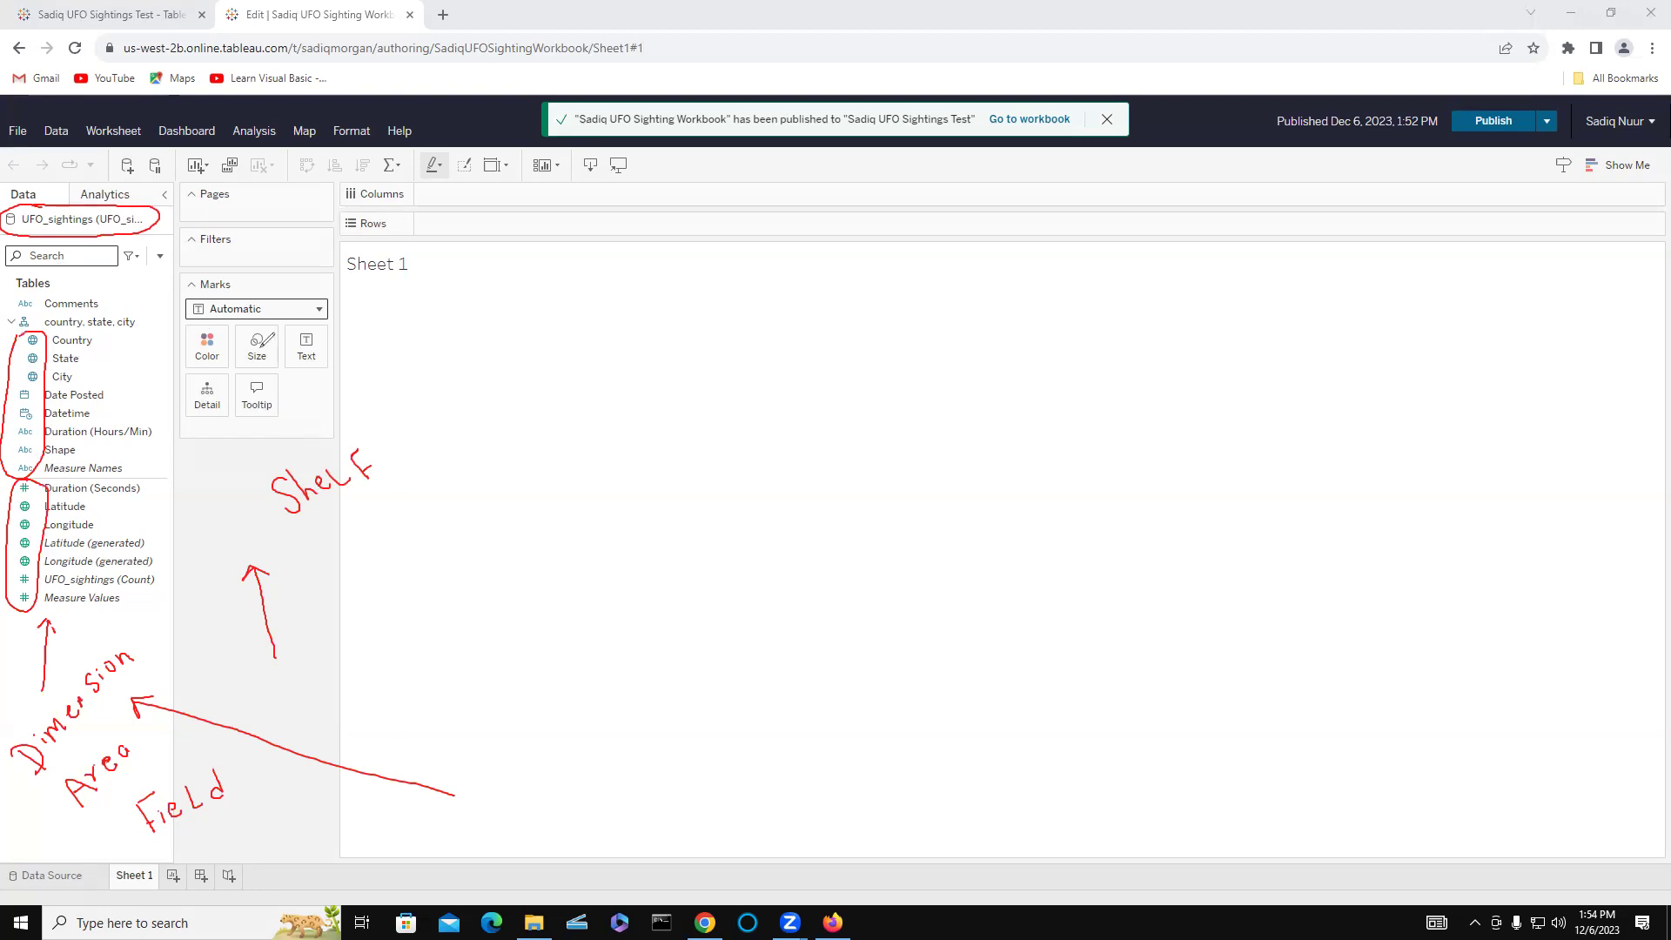
pyautogui.moveTo(320, 439); pyautogui.dragTo(303, 371)
pyautogui.moveTo(301, 465)
pyautogui.mouseDown()
pyautogui.moveTo(275, 418)
pyautogui.moveTo(258, 451)
pyautogui.moveTo(219, 414)
pyautogui.moveTo(229, 428)
pyautogui.mouseUp()
pyautogui.moveTo(258, 237)
pyautogui.mouseDown()
pyautogui.moveTo(306, 280)
pyautogui.moveTo(342, 444)
pyautogui.mouseUp()
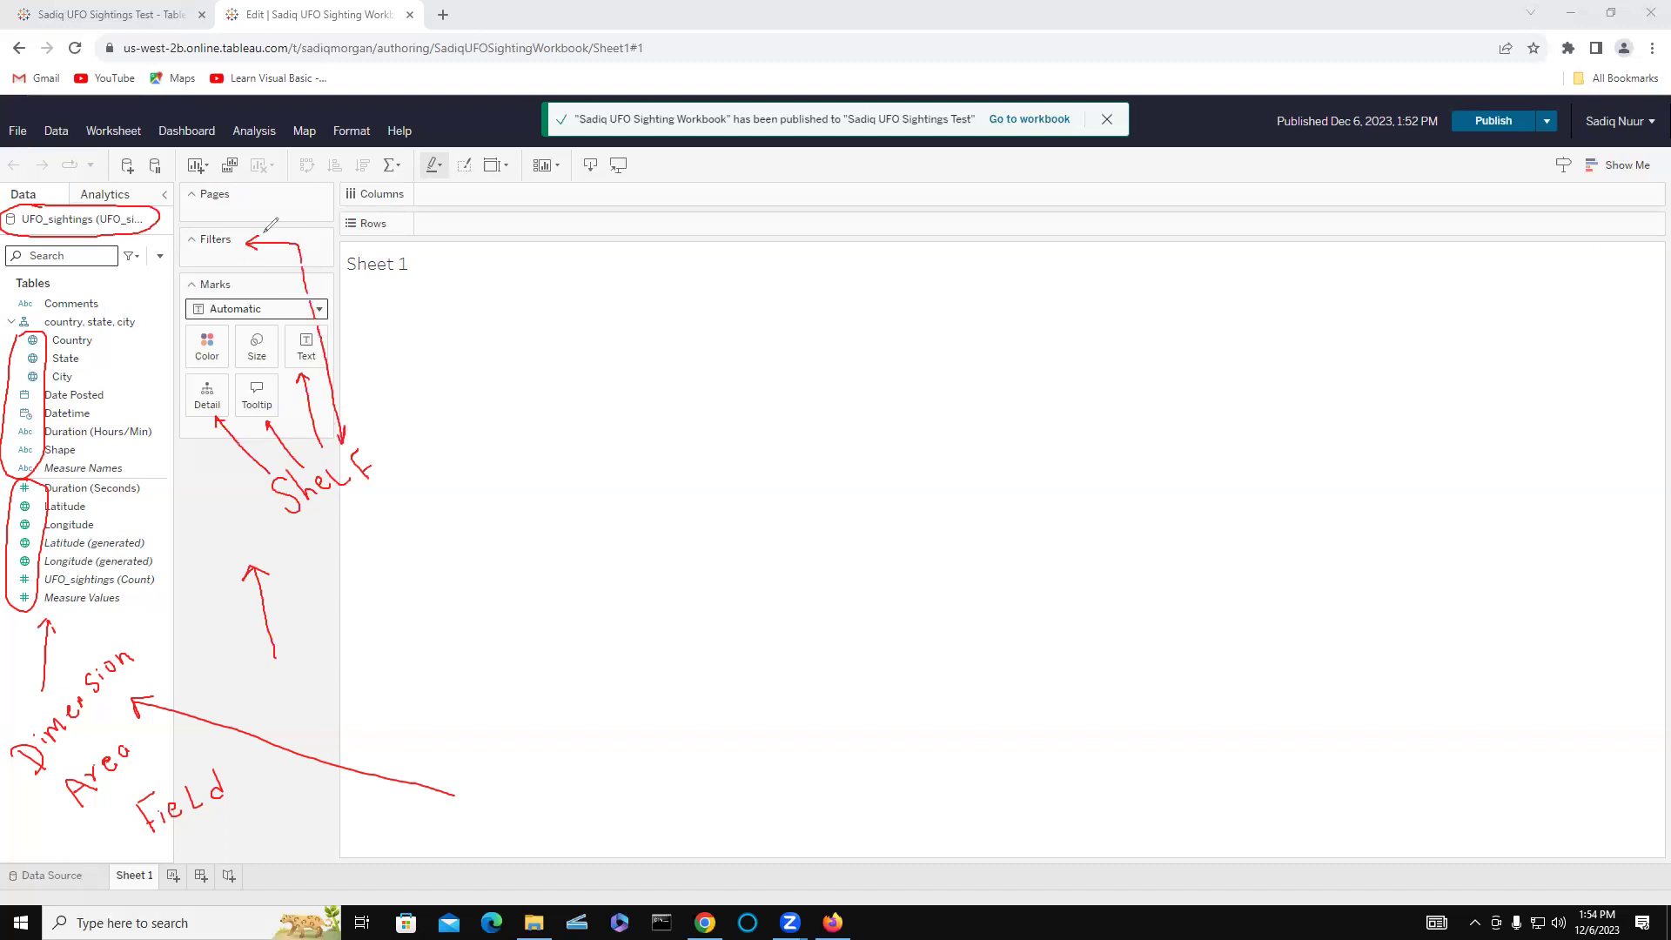
pyautogui.moveTo(242, 580); pyautogui.dragTo(270, 576)
pyautogui.moveTo(448, 189)
pyautogui.mouseDown()
pyautogui.moveTo(480, 209)
pyautogui.moveTo(452, 233)
pyautogui.mouseUp()
pyautogui.moveTo(515, 189)
pyautogui.mouseDown()
pyautogui.moveTo(506, 216)
pyautogui.moveTo(583, 209)
pyautogui.moveTo(601, 188)
pyautogui.mouseUp()
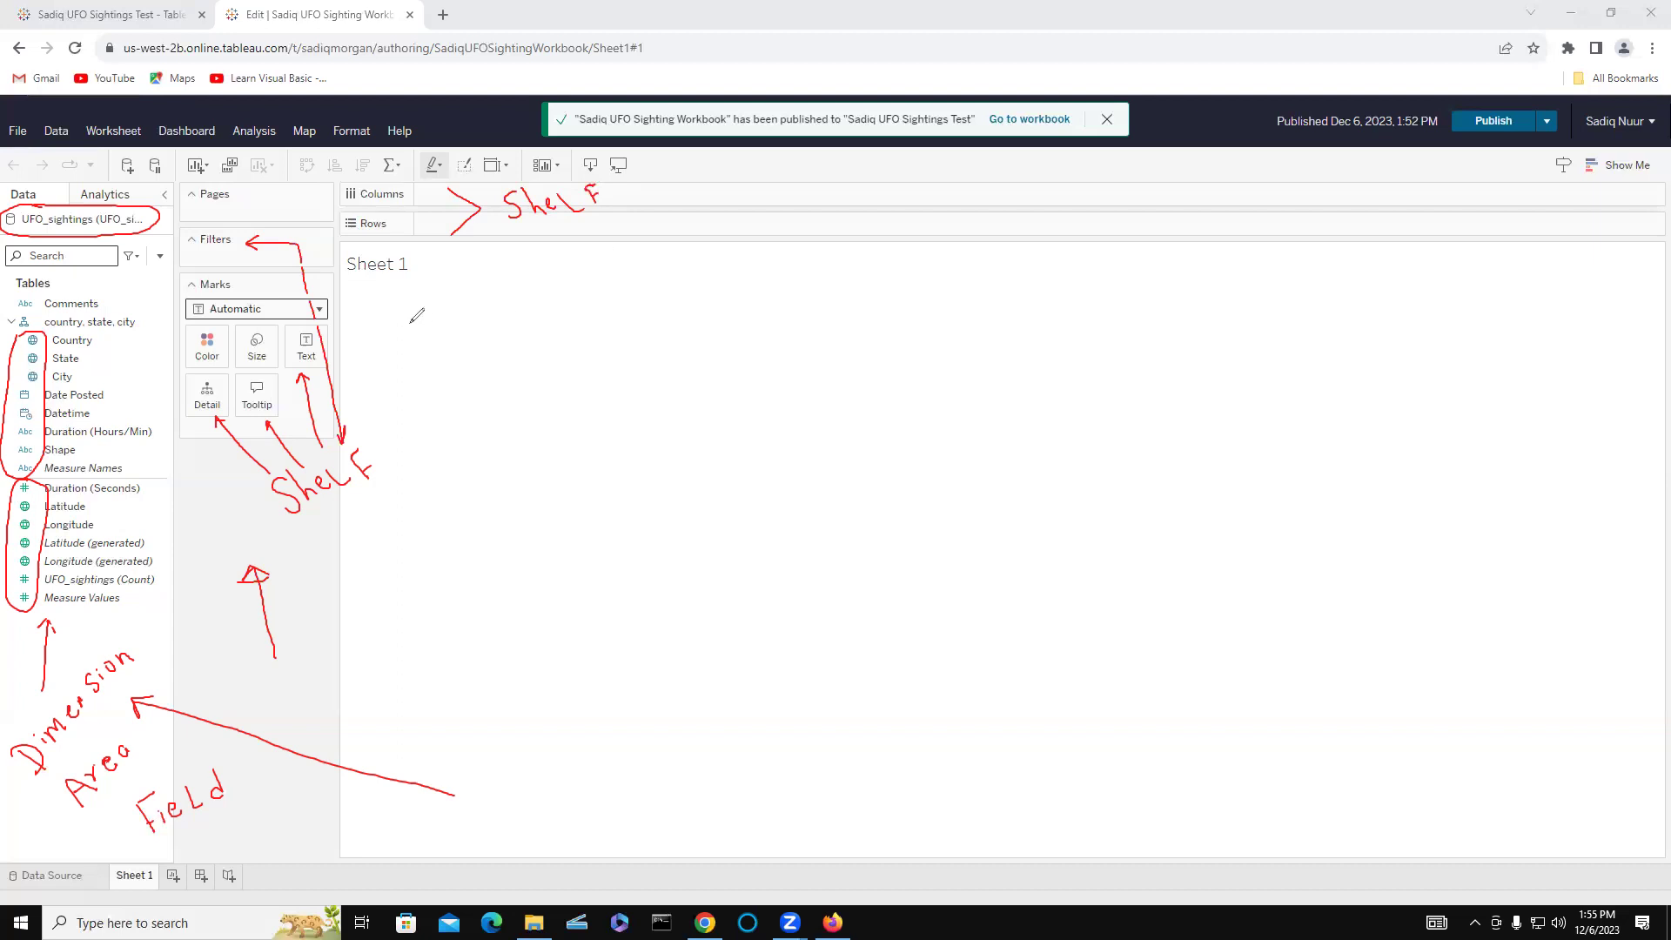
pyautogui.moveTo(725, 518)
pyautogui.mouseDown()
pyautogui.moveTo(740, 552)
pyautogui.moveTo(1108, 496)
pyautogui.mouseUp()
pyautogui.moveTo(906, 612)
pyautogui.mouseDown()
pyautogui.moveTo(1005, 619)
pyautogui.moveTo(1201, 550)
pyautogui.moveTo(1255, 553)
pyautogui.mouseUp()
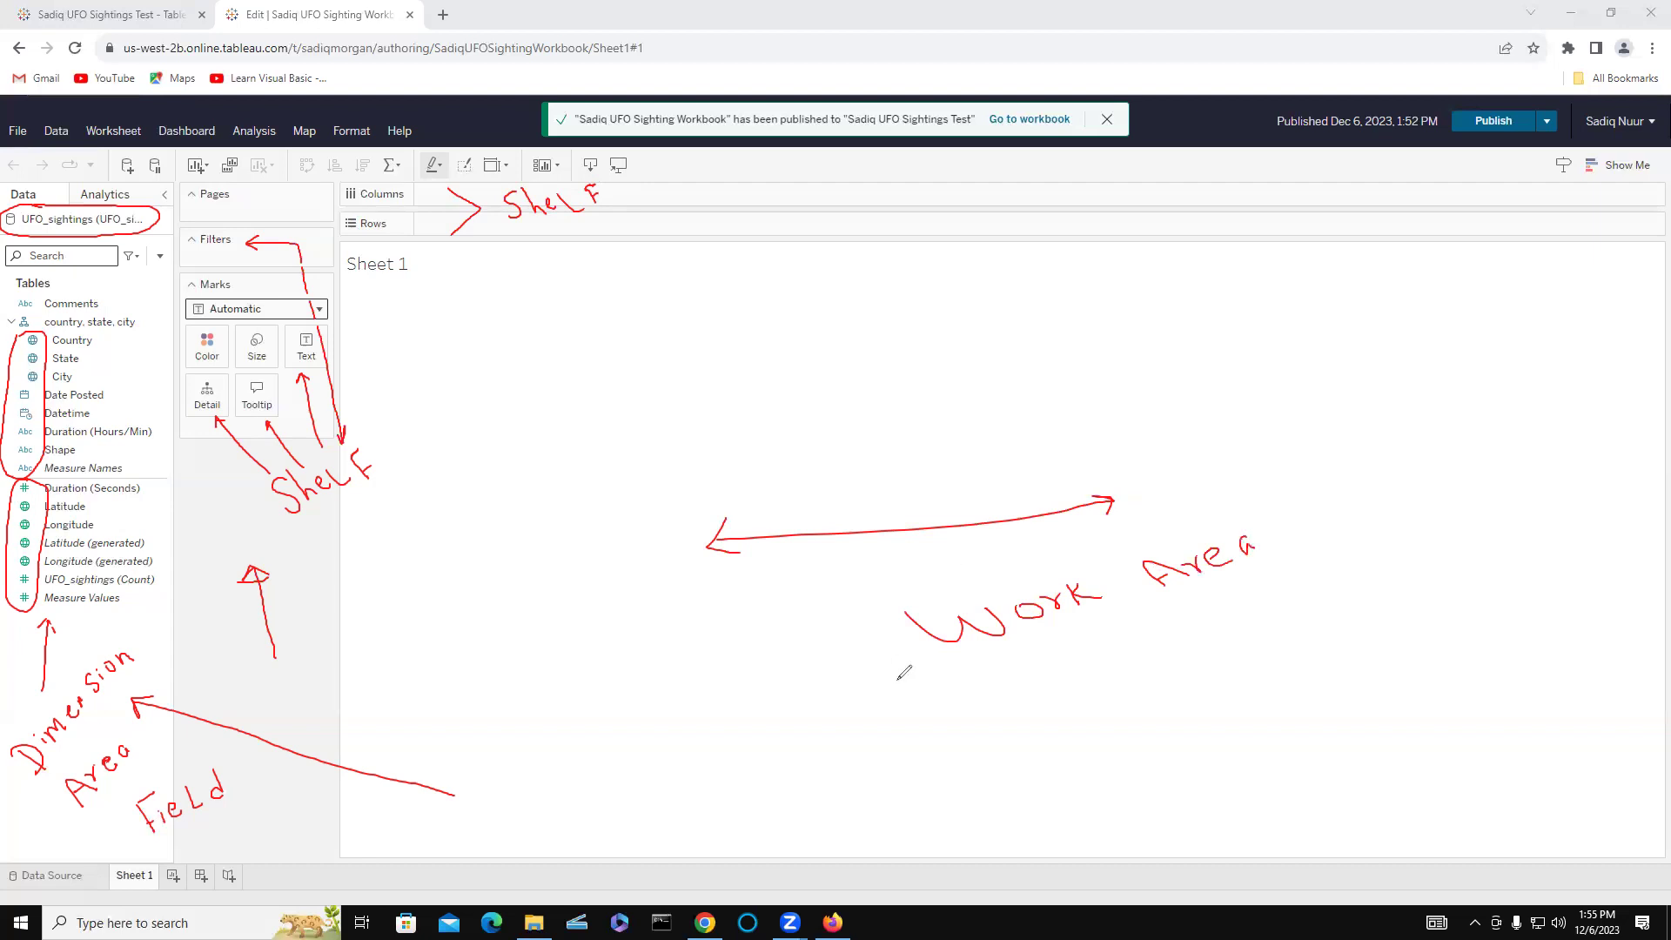
pyautogui.moveTo(564, 785); pyautogui.dragTo(421, 874)
pyautogui.moveTo(13, 887)
pyautogui.mouseDown()
pyautogui.moveTo(83, 885)
pyautogui.moveTo(22, 862)
pyautogui.moveTo(7, 880)
pyautogui.moveTo(32, 885)
pyautogui.mouseUp()
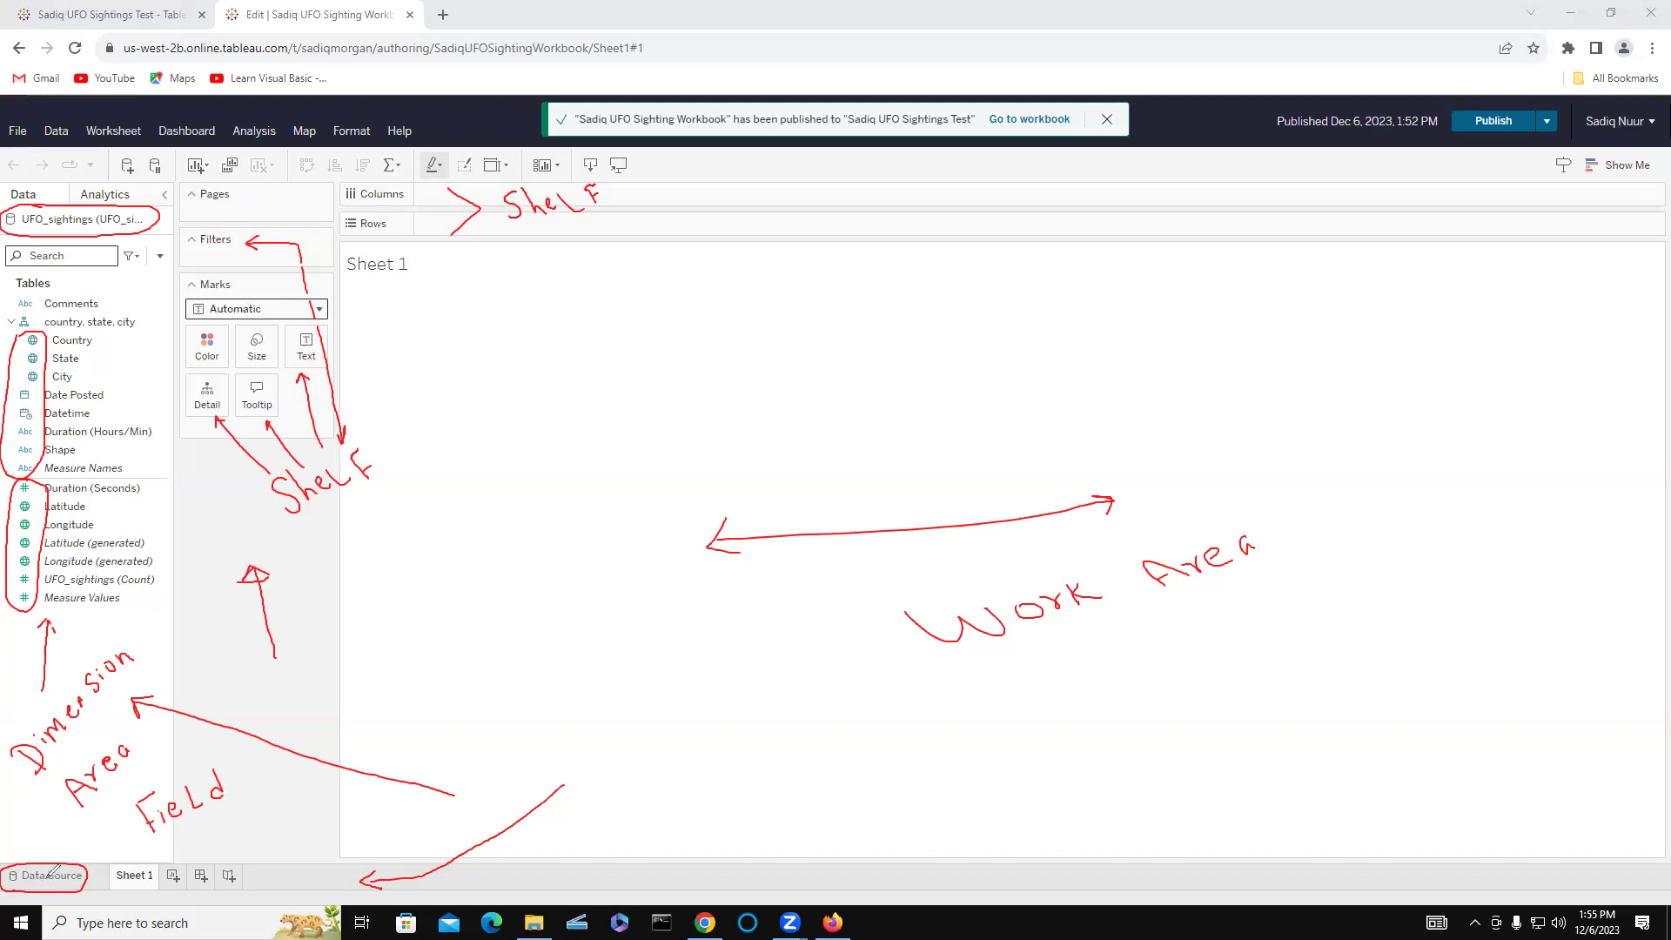
pyautogui.moveTo(113, 889); pyautogui.dragTo(150, 889)
pyautogui.moveTo(161, 858)
pyautogui.mouseDown()
pyautogui.moveTo(115, 853)
pyautogui.moveTo(106, 887)
pyautogui.moveTo(128, 891)
pyautogui.mouseUp()
pyautogui.moveTo(166, 868)
pyautogui.mouseDown()
pyautogui.moveTo(172, 893)
pyautogui.moveTo(175, 866)
pyautogui.mouseUp()
pyautogui.moveTo(204, 862)
pyautogui.mouseDown()
pyautogui.moveTo(205, 889)
pyautogui.moveTo(202, 862)
pyautogui.moveTo(229, 861)
pyautogui.moveTo(221, 890)
pyautogui.moveTo(242, 889)
pyautogui.moveTo(246, 866)
pyautogui.mouseUp()
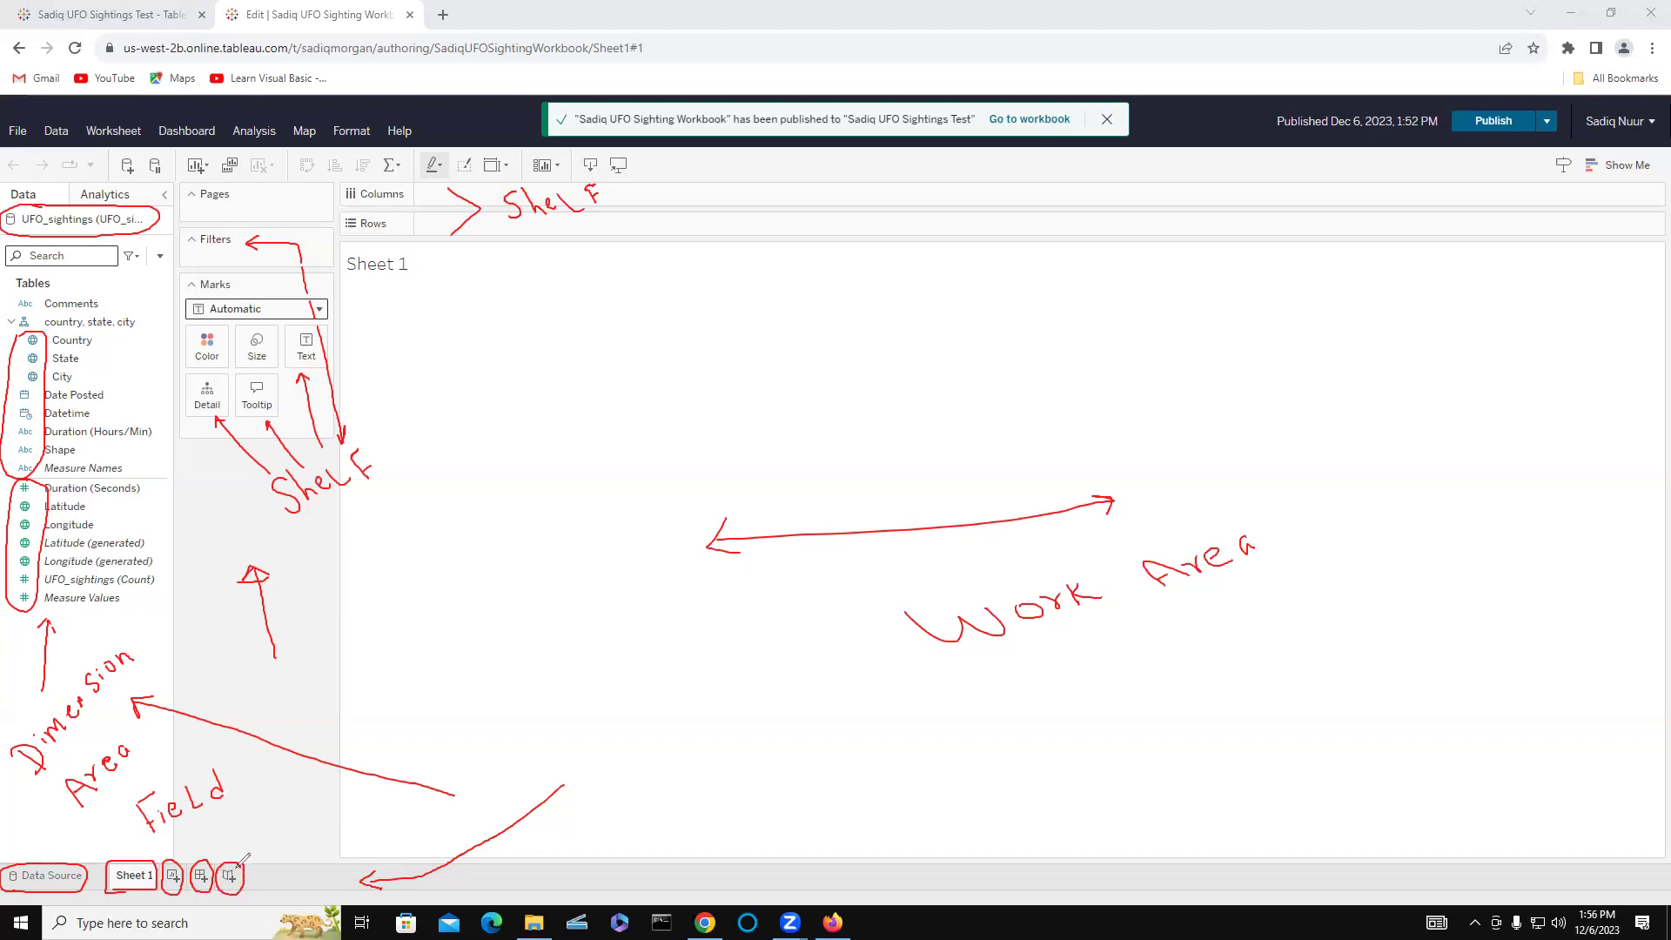
pyautogui.moveTo(17, 109)
pyautogui.mouseDown()
pyautogui.moveTo(5, 122)
pyautogui.moveTo(39, 140)
pyautogui.moveTo(397, 139)
pyautogui.moveTo(426, 110)
pyautogui.moveTo(366, 107)
pyautogui.moveTo(771, 278)
pyautogui.moveTo(828, 265)
pyautogui.moveTo(857, 286)
pyautogui.moveTo(897, 269)
pyautogui.mouseUp()
pyautogui.moveTo(893, 379)
pyautogui.mouseDown()
pyautogui.moveTo(852, 336)
pyautogui.moveTo(944, 348)
pyautogui.moveTo(1008, 322)
pyautogui.moveTo(1006, 352)
pyautogui.mouseUp()
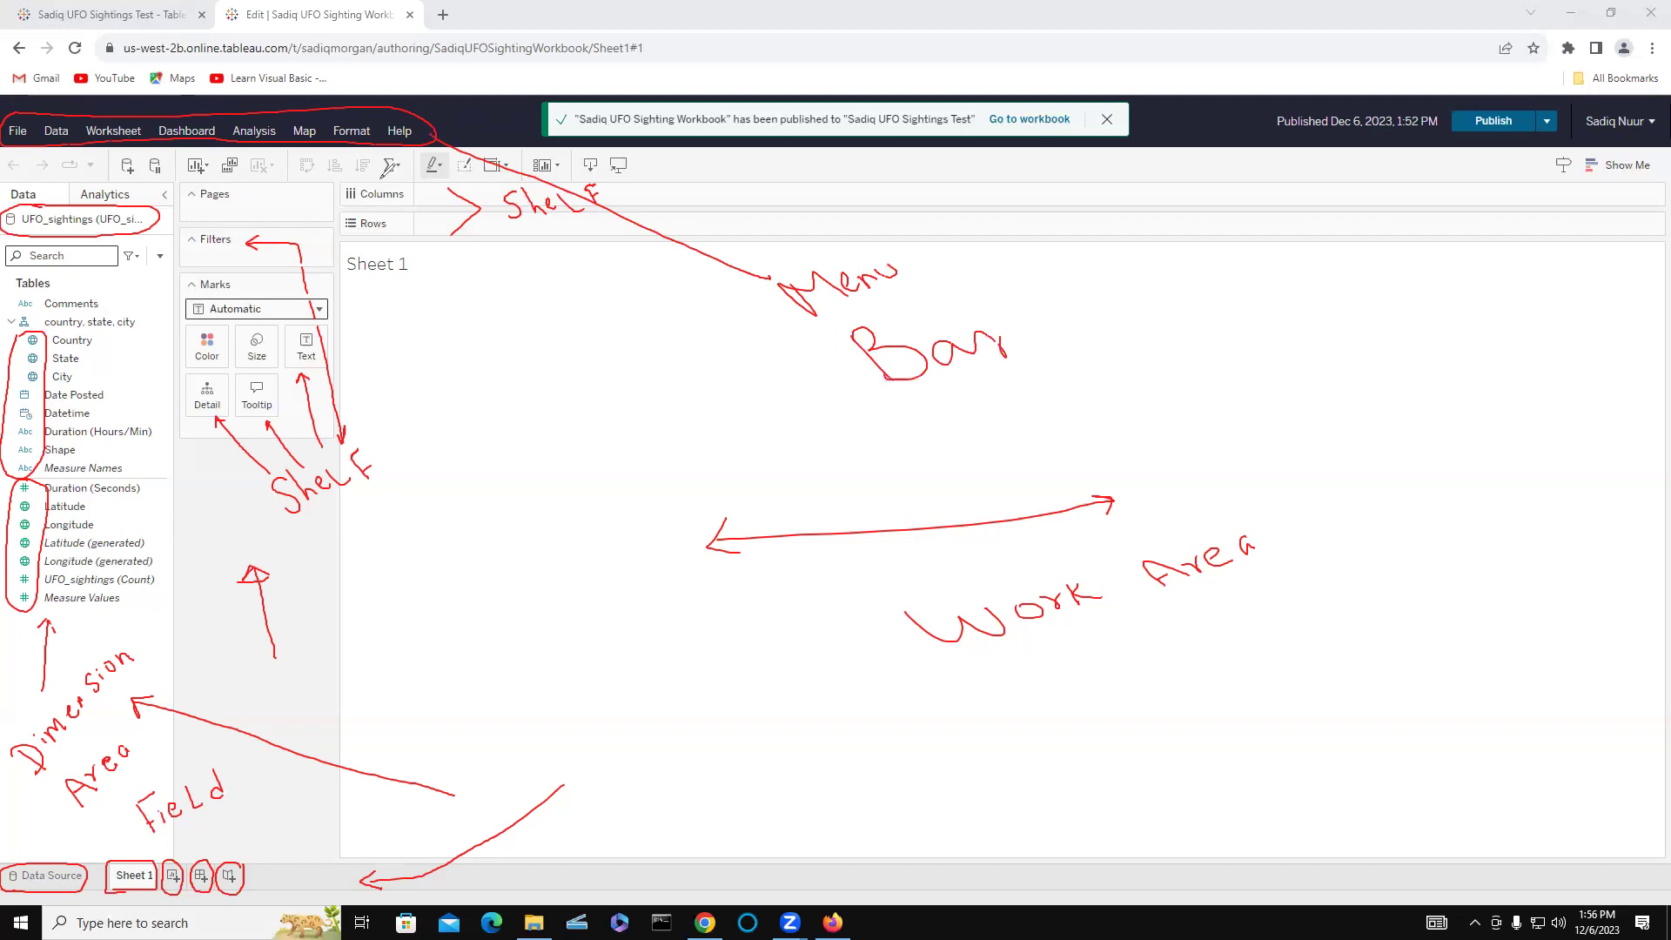
pyautogui.moveTo(50, 167); pyautogui.dragTo(611, 169)
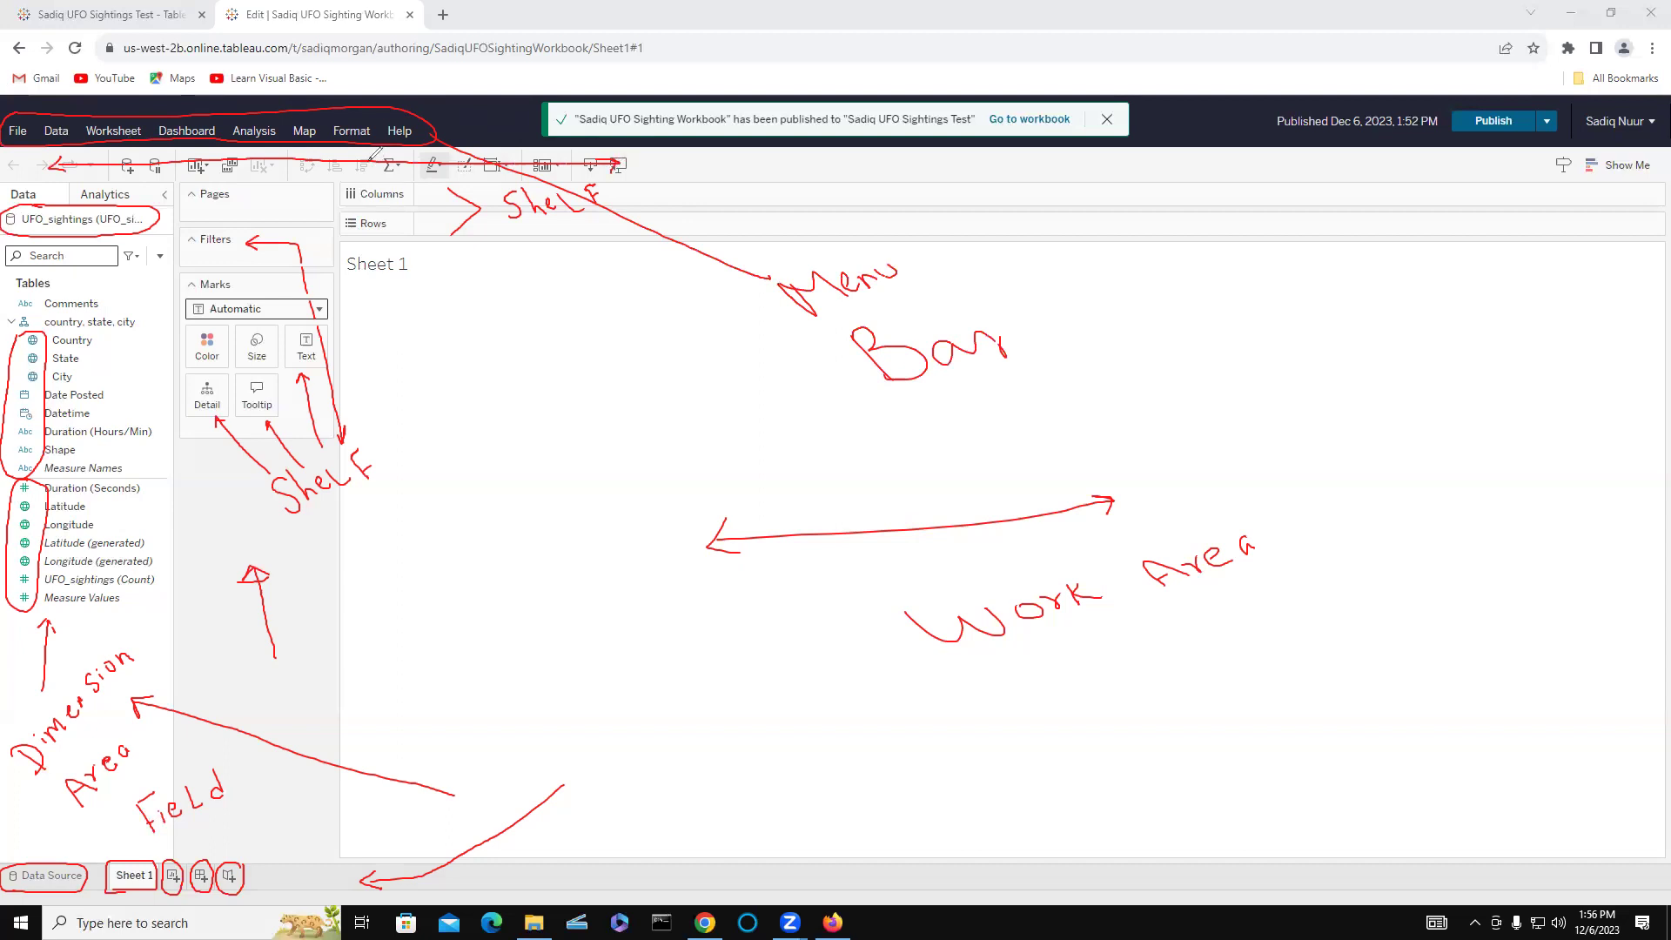
pyautogui.moveTo(376, 172)
pyautogui.mouseDown()
pyautogui.moveTo(544, 428)
pyautogui.moveTo(561, 505)
pyautogui.moveTo(558, 470)
pyautogui.moveTo(716, 448)
pyautogui.mouseUp()
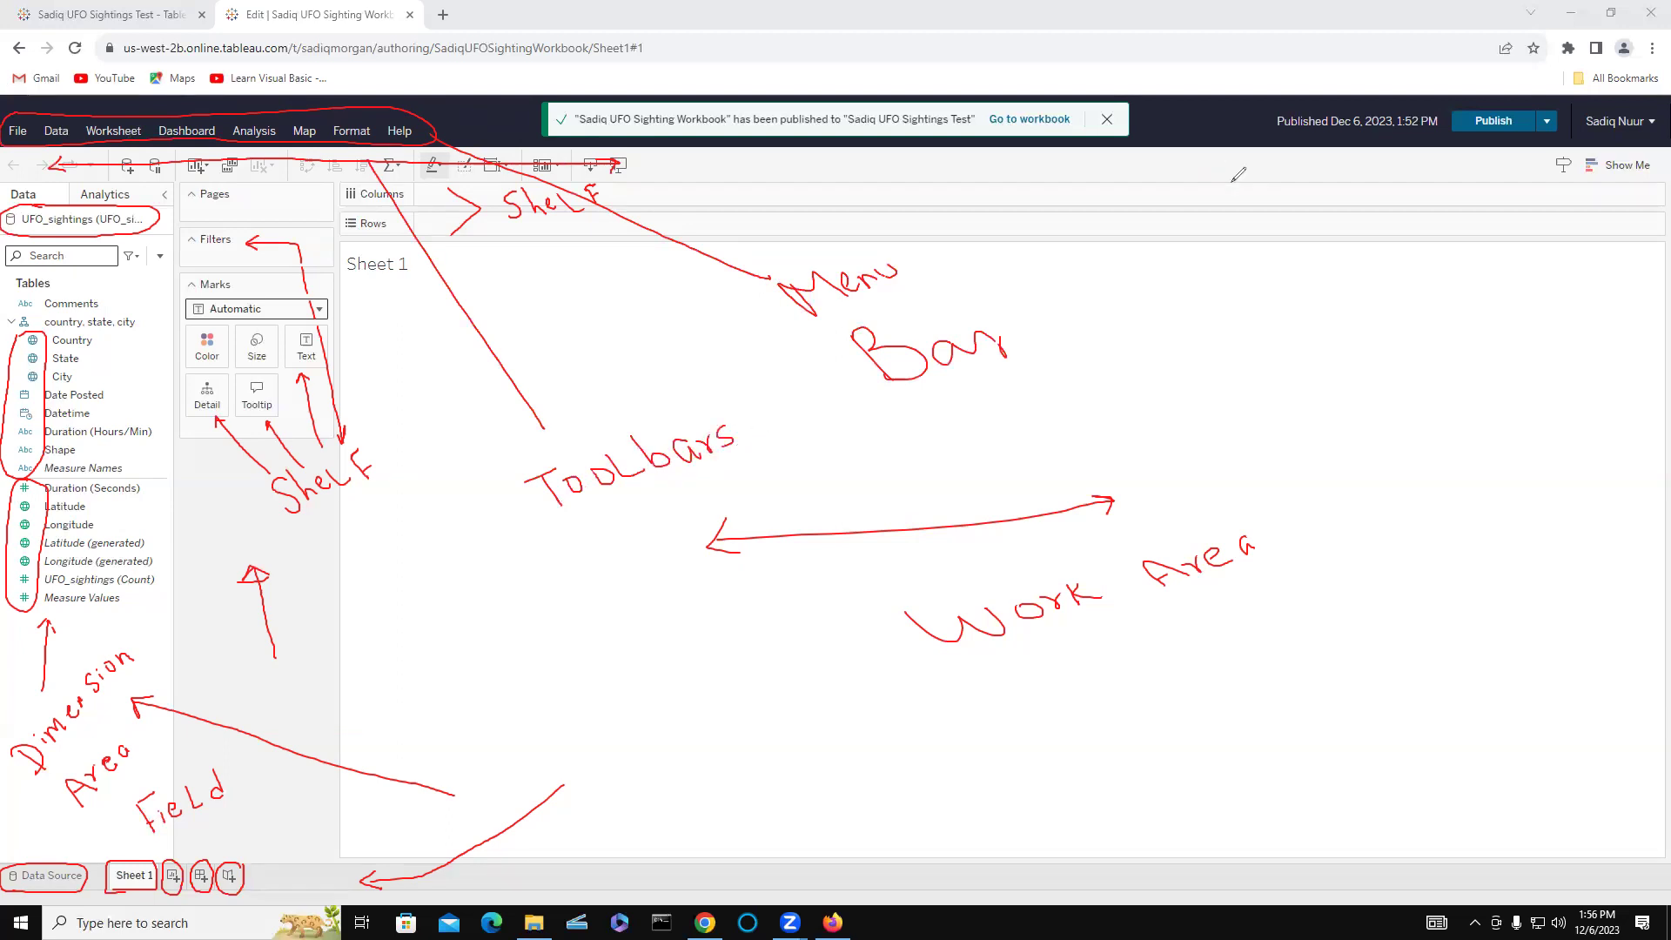
pyautogui.moveTo(1600, 148)
pyautogui.mouseDown()
pyautogui.moveTo(1573, 167)
pyautogui.moveTo(1658, 157)
pyautogui.moveTo(1603, 149)
pyautogui.mouseUp()
pyautogui.moveTo(1463, 307)
pyautogui.mouseDown()
pyautogui.moveTo(1448, 319)
pyautogui.moveTo(1592, 181)
pyautogui.moveTo(1585, 193)
pyautogui.mouseUp()
pyautogui.moveTo(1586, 193); pyautogui.dragTo(1586, 222)
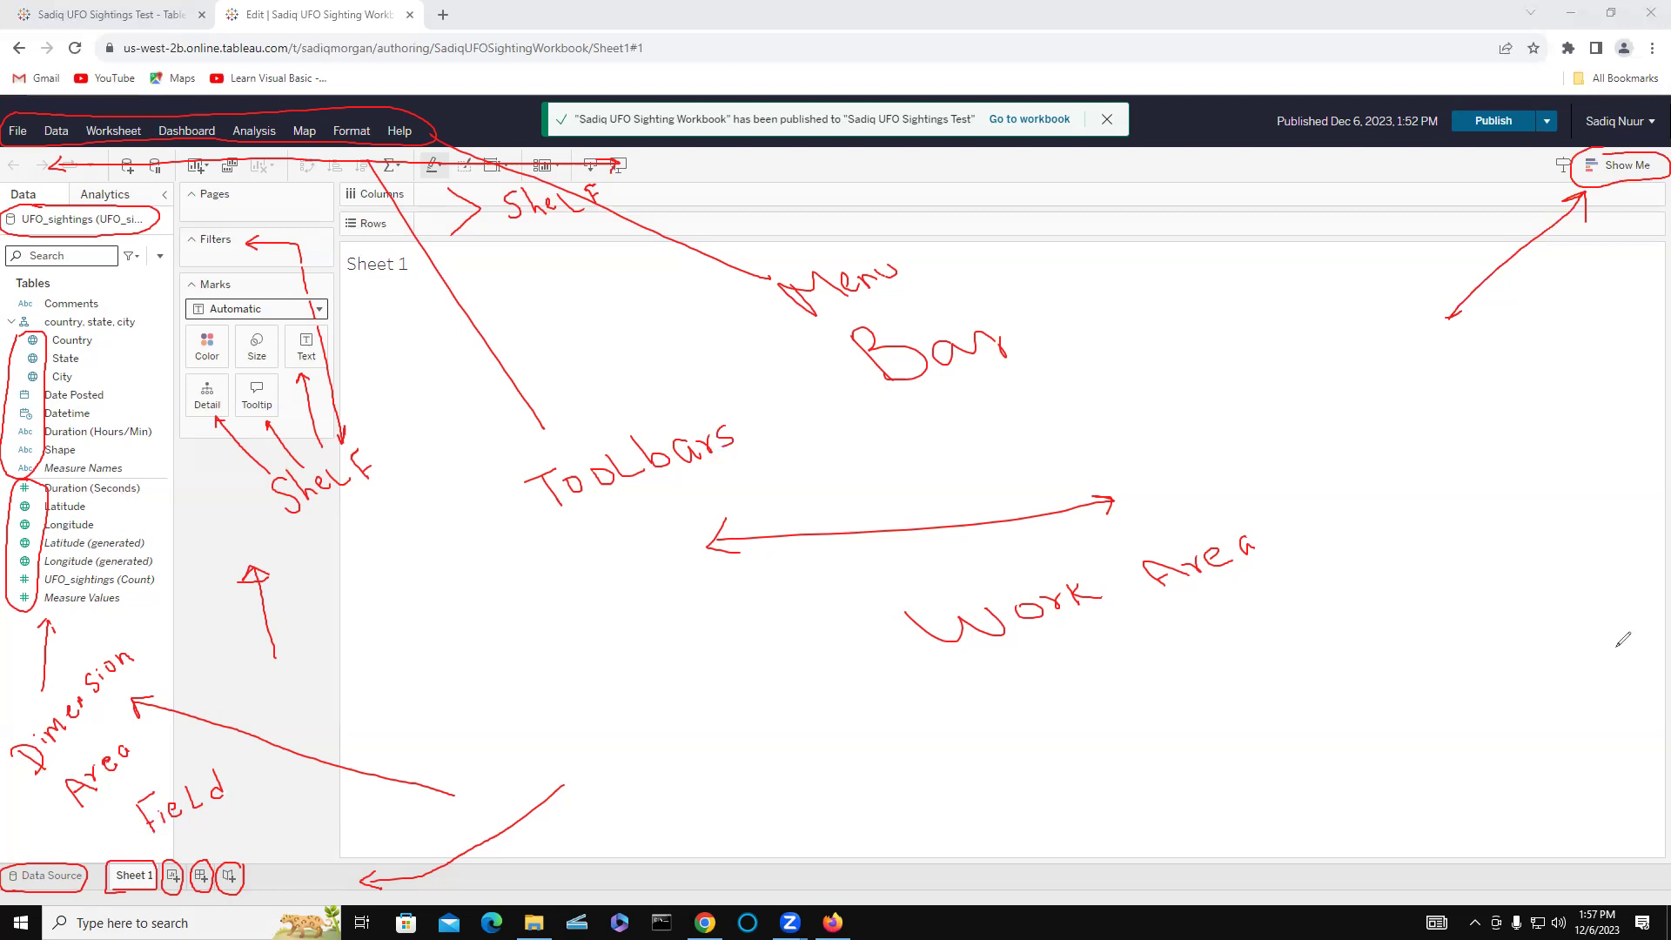
pyautogui.press('e')
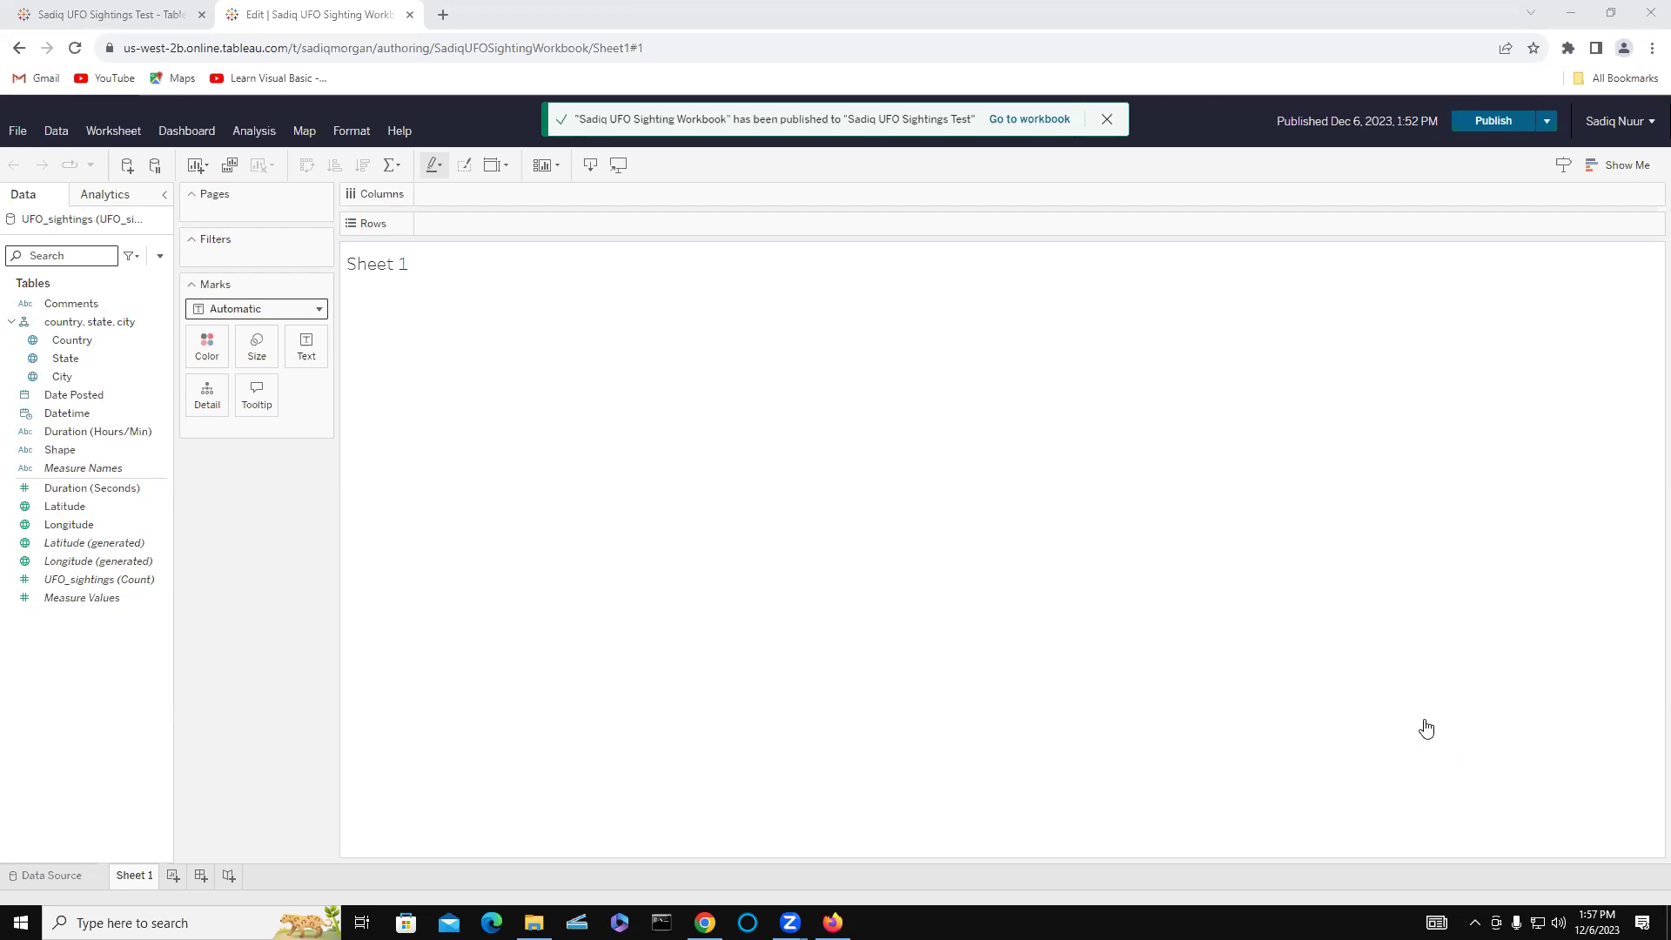
# - Review the workbook's data source page and the UFO_sightings connection's options, and return to Sheet 1
pyautogui.click(52, 875)
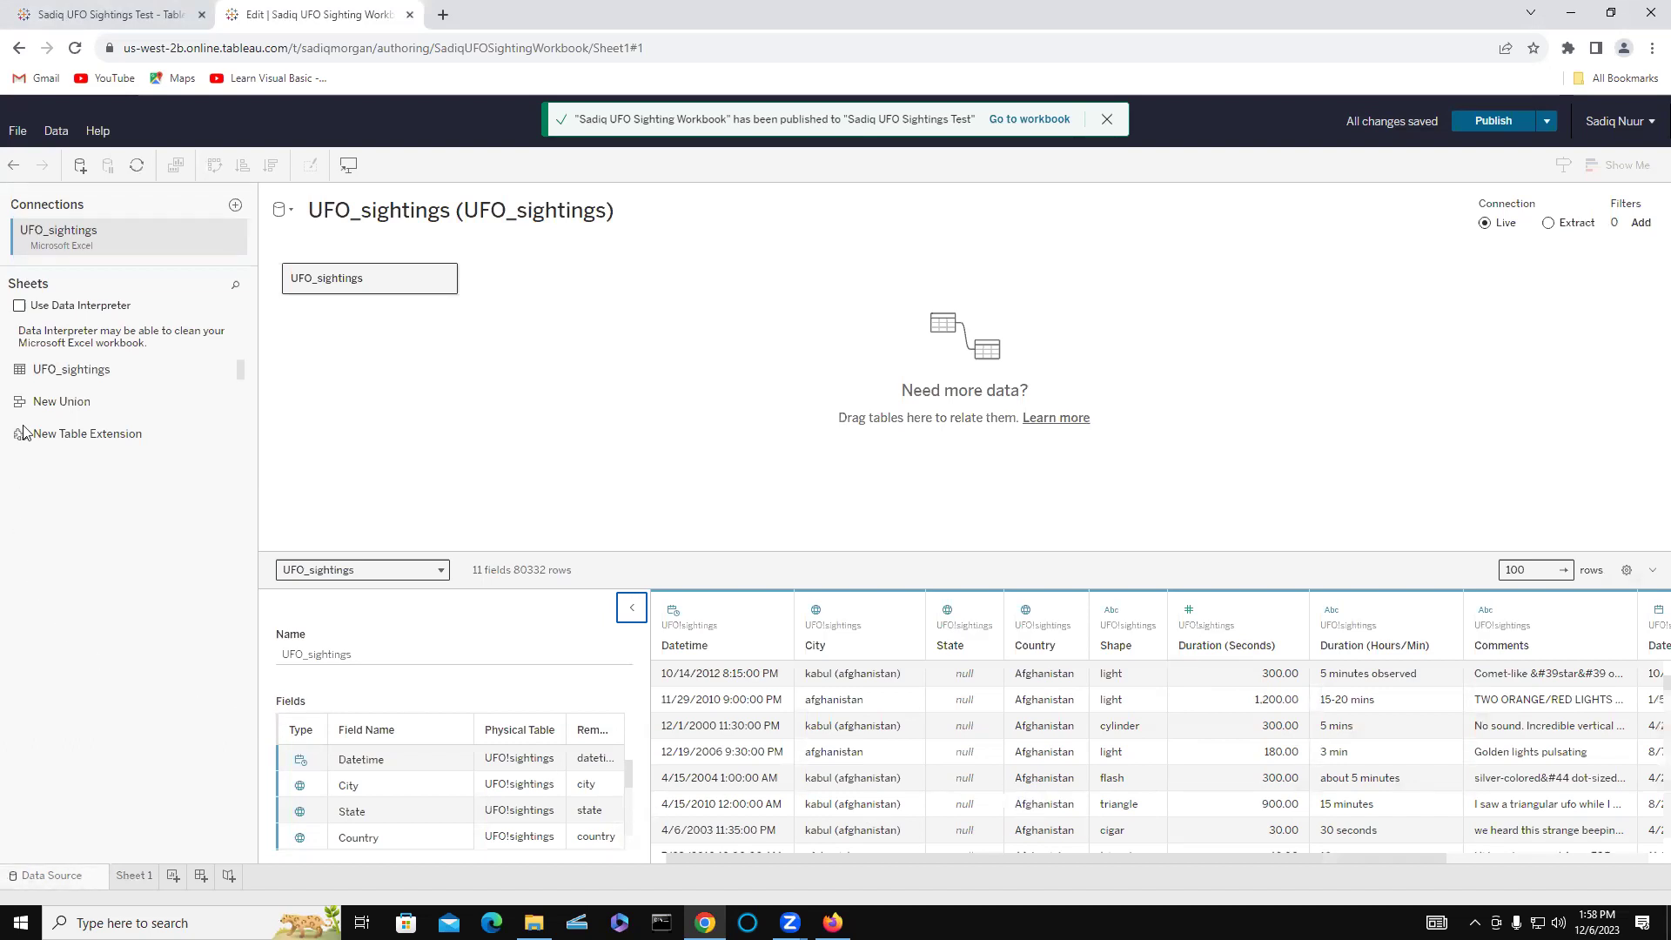
pyautogui.click(233, 236)
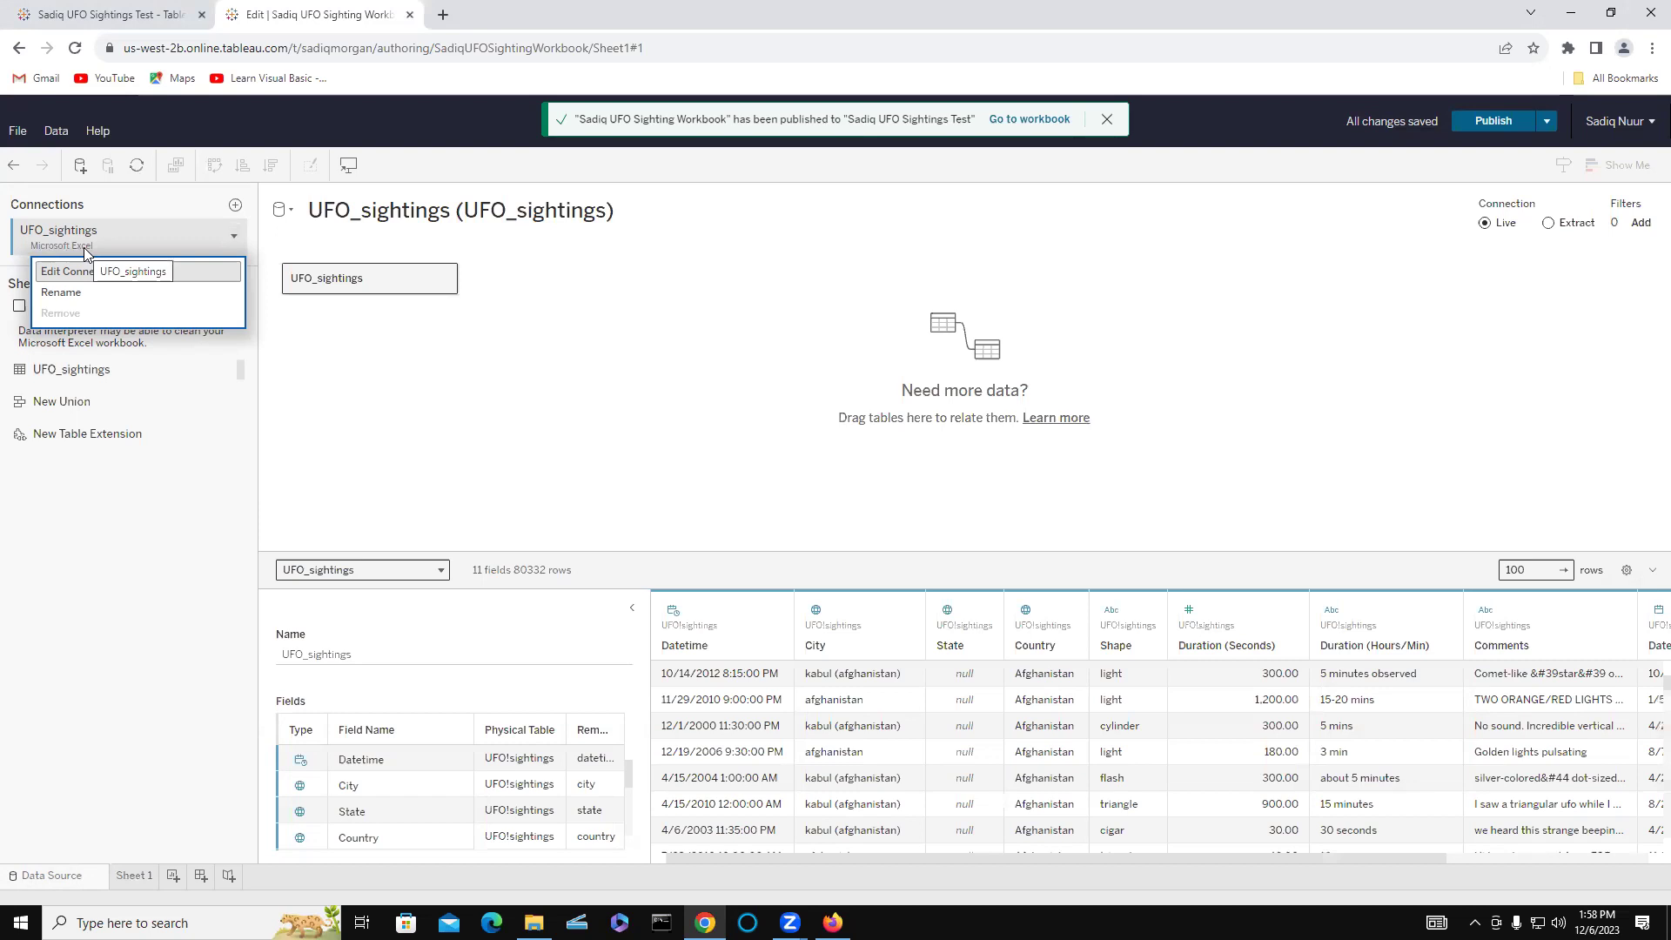
pyautogui.click(99, 529)
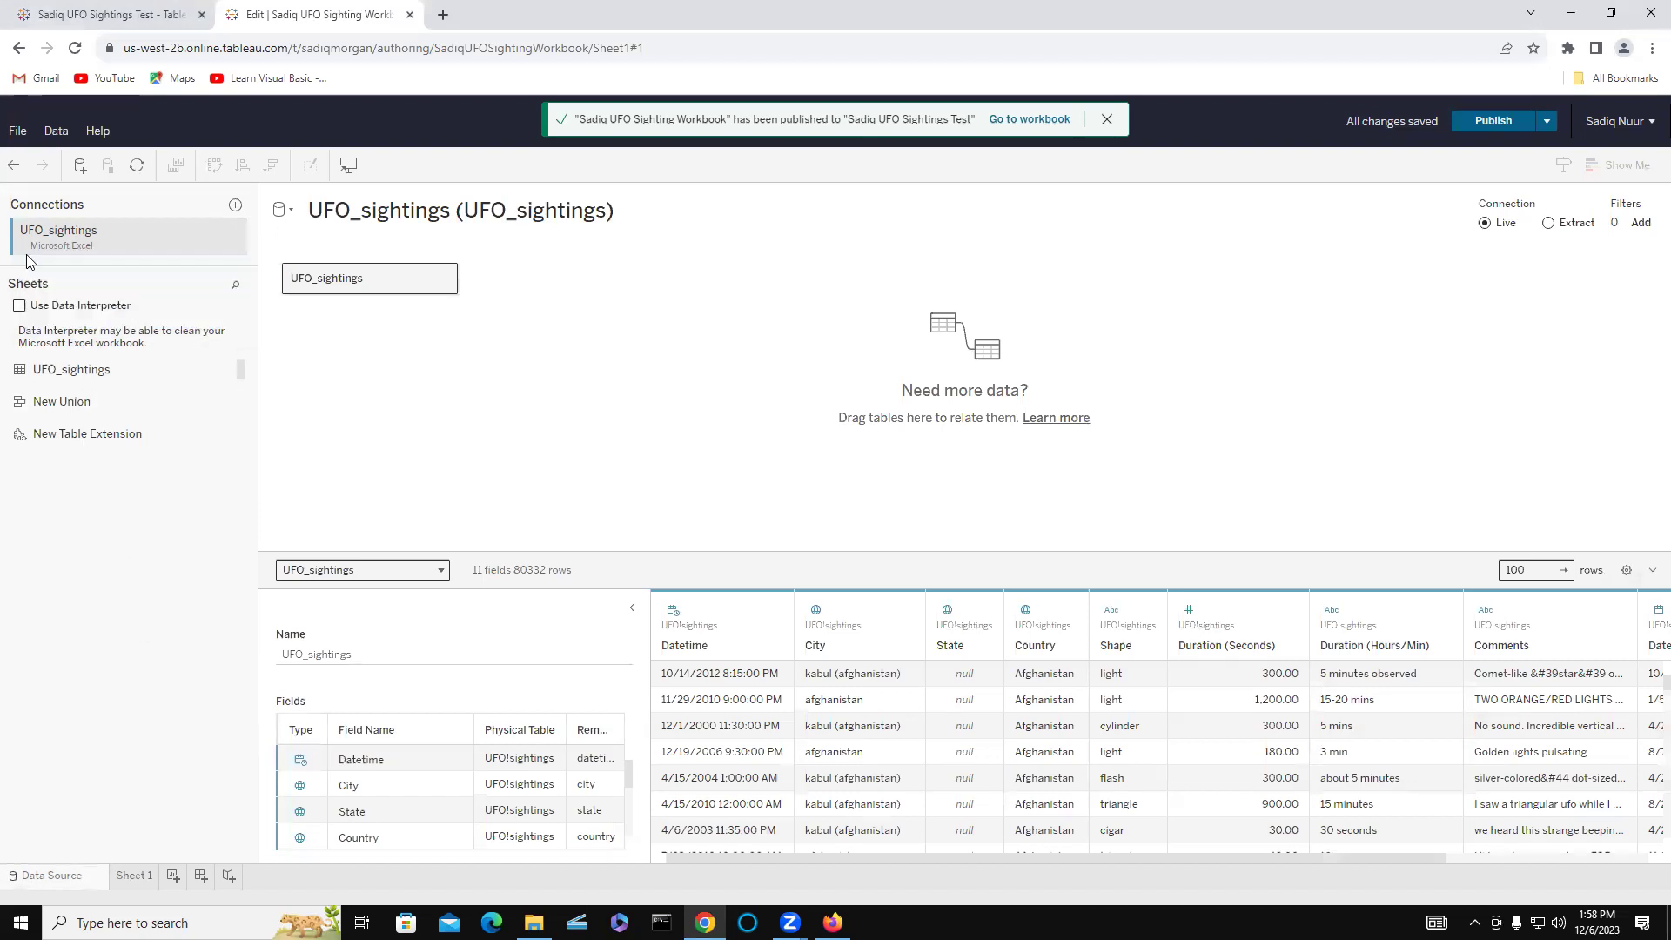
pyautogui.click(130, 876)
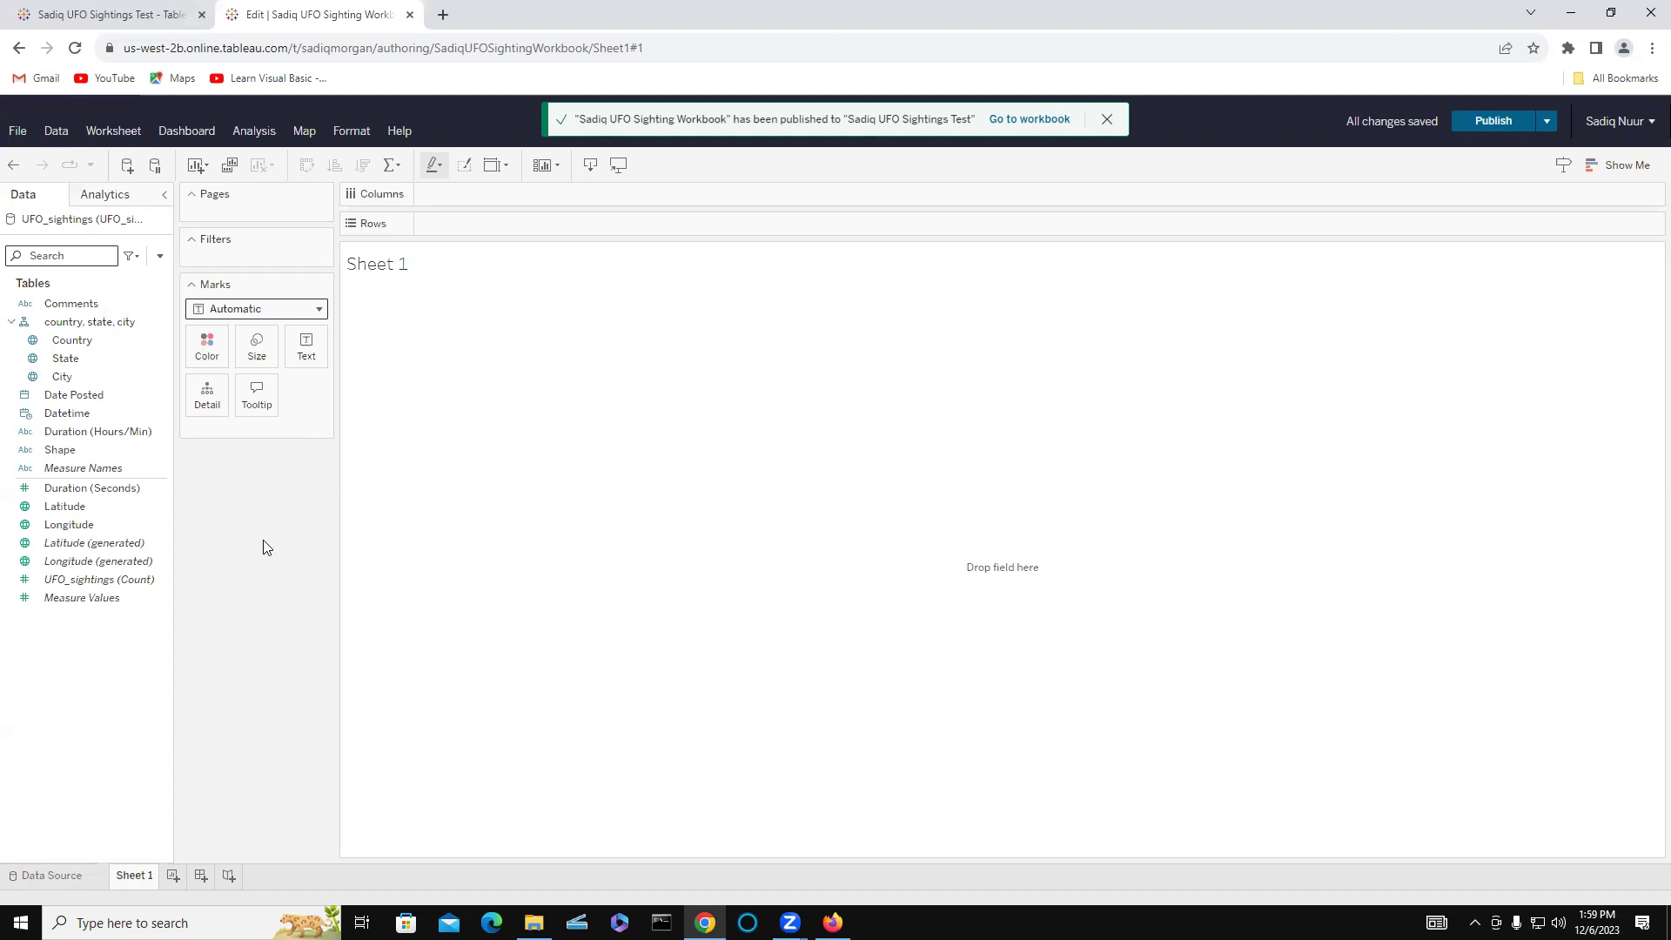
# - Build a line chart on Sheet 1 with the year of Datetime in Columns and UFO_sightings (Count) in Rows
pyautogui.click(78, 358)
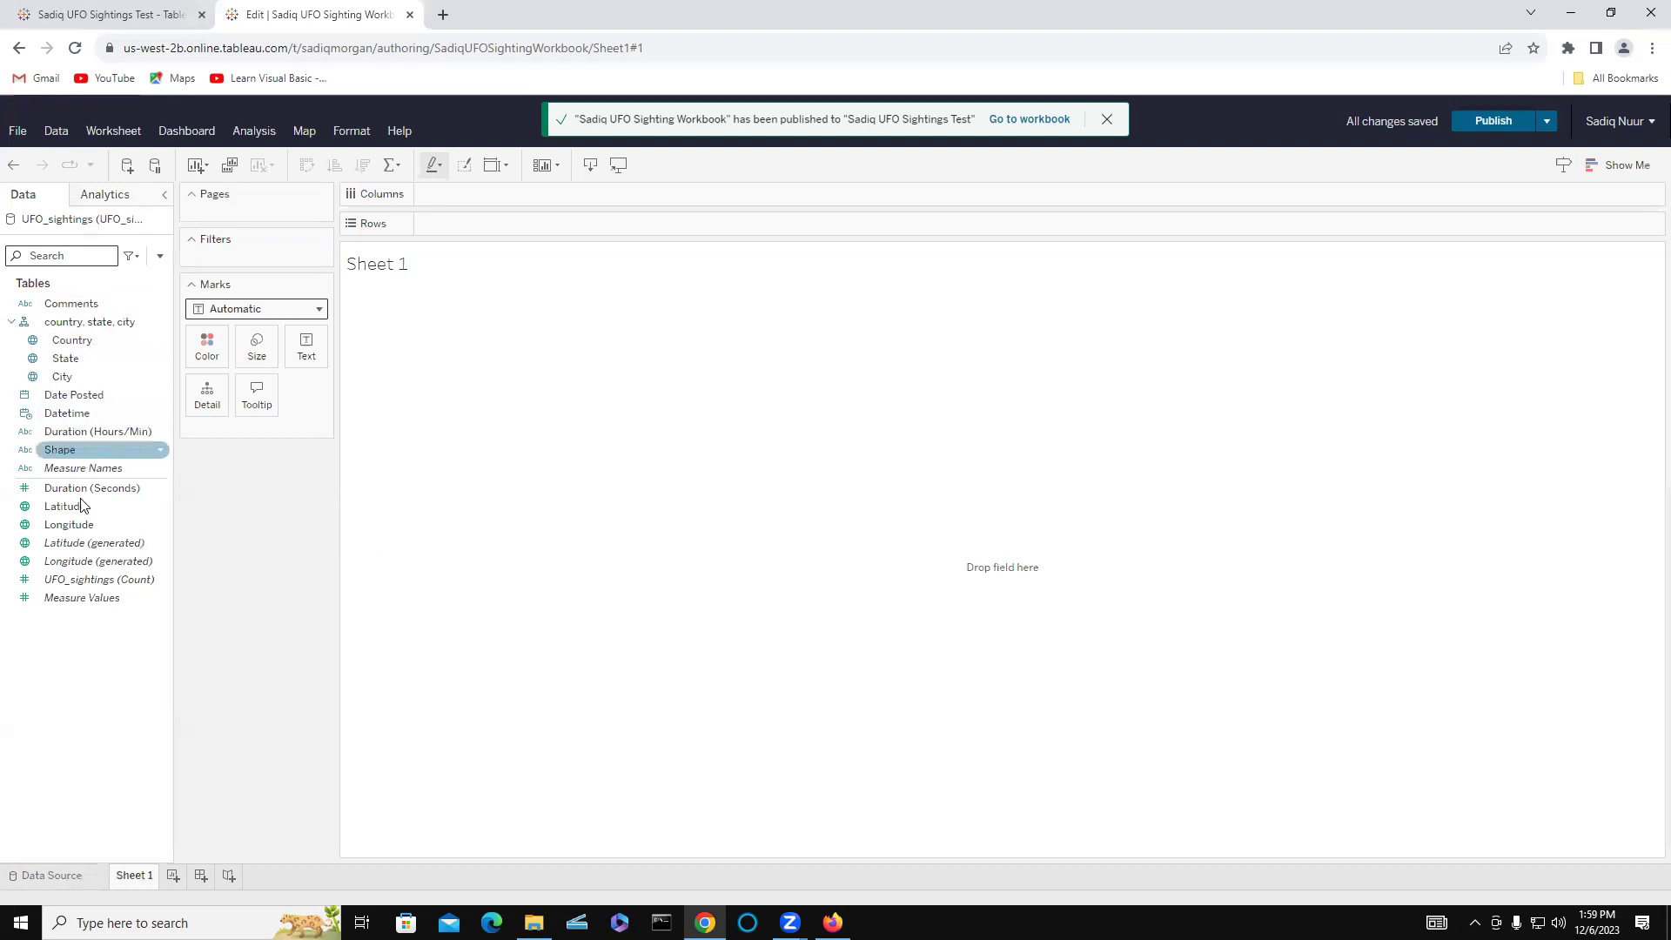
pyautogui.click(97, 430)
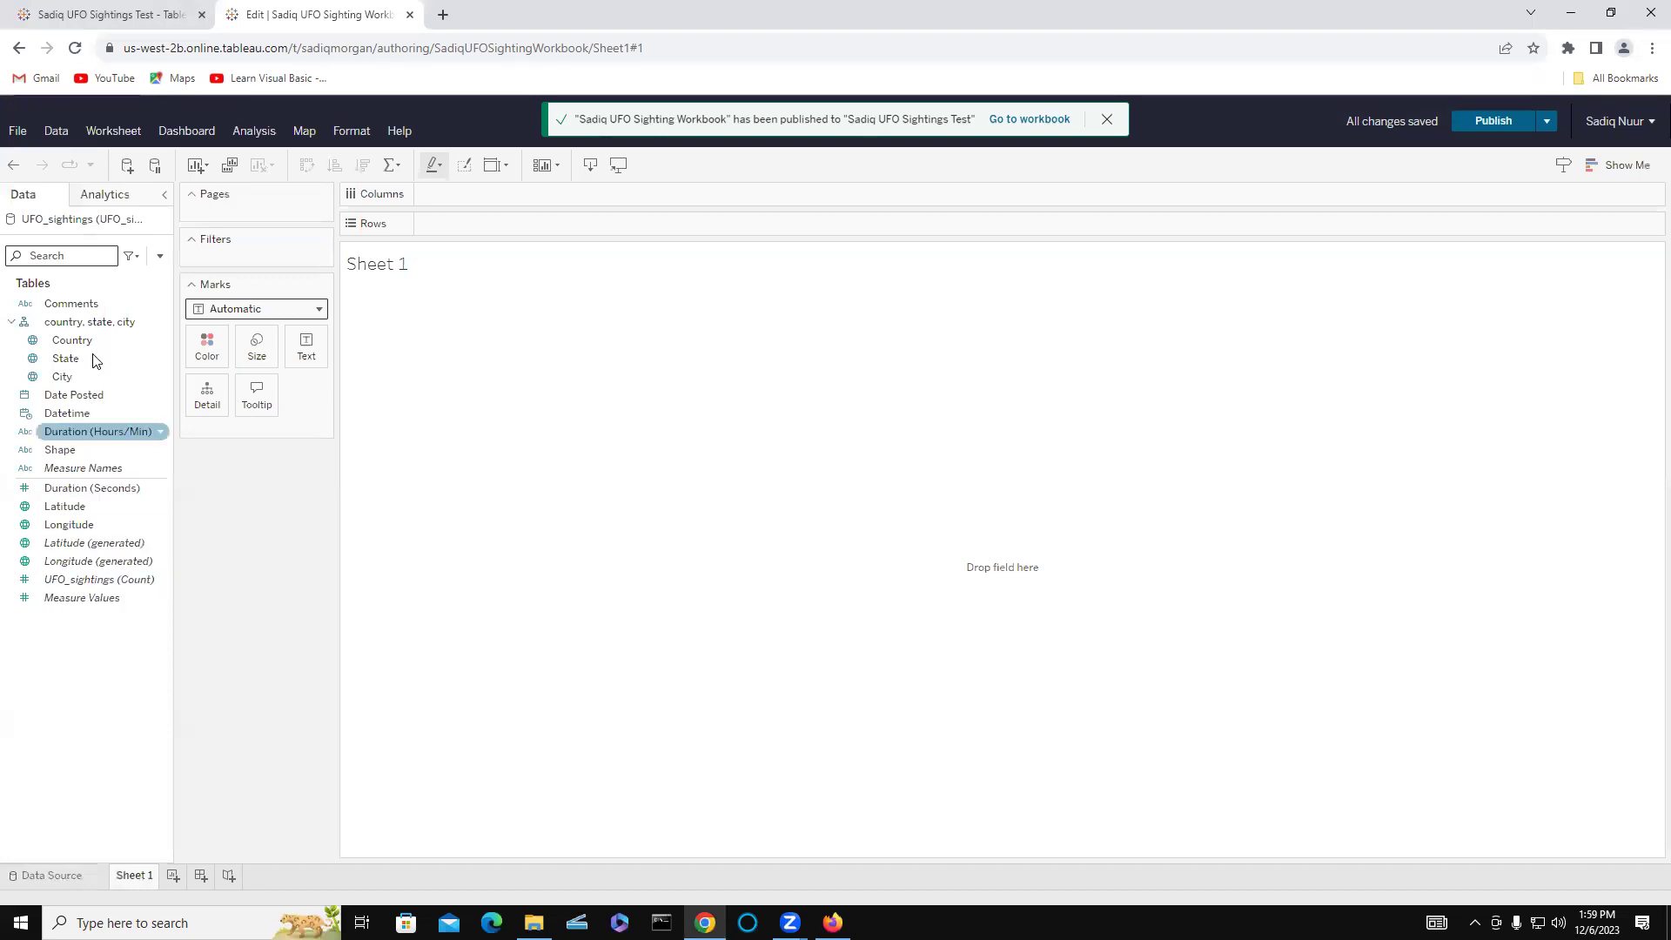
pyautogui.click(67, 414)
pyautogui.moveTo(79, 412); pyautogui.dragTo(475, 200)
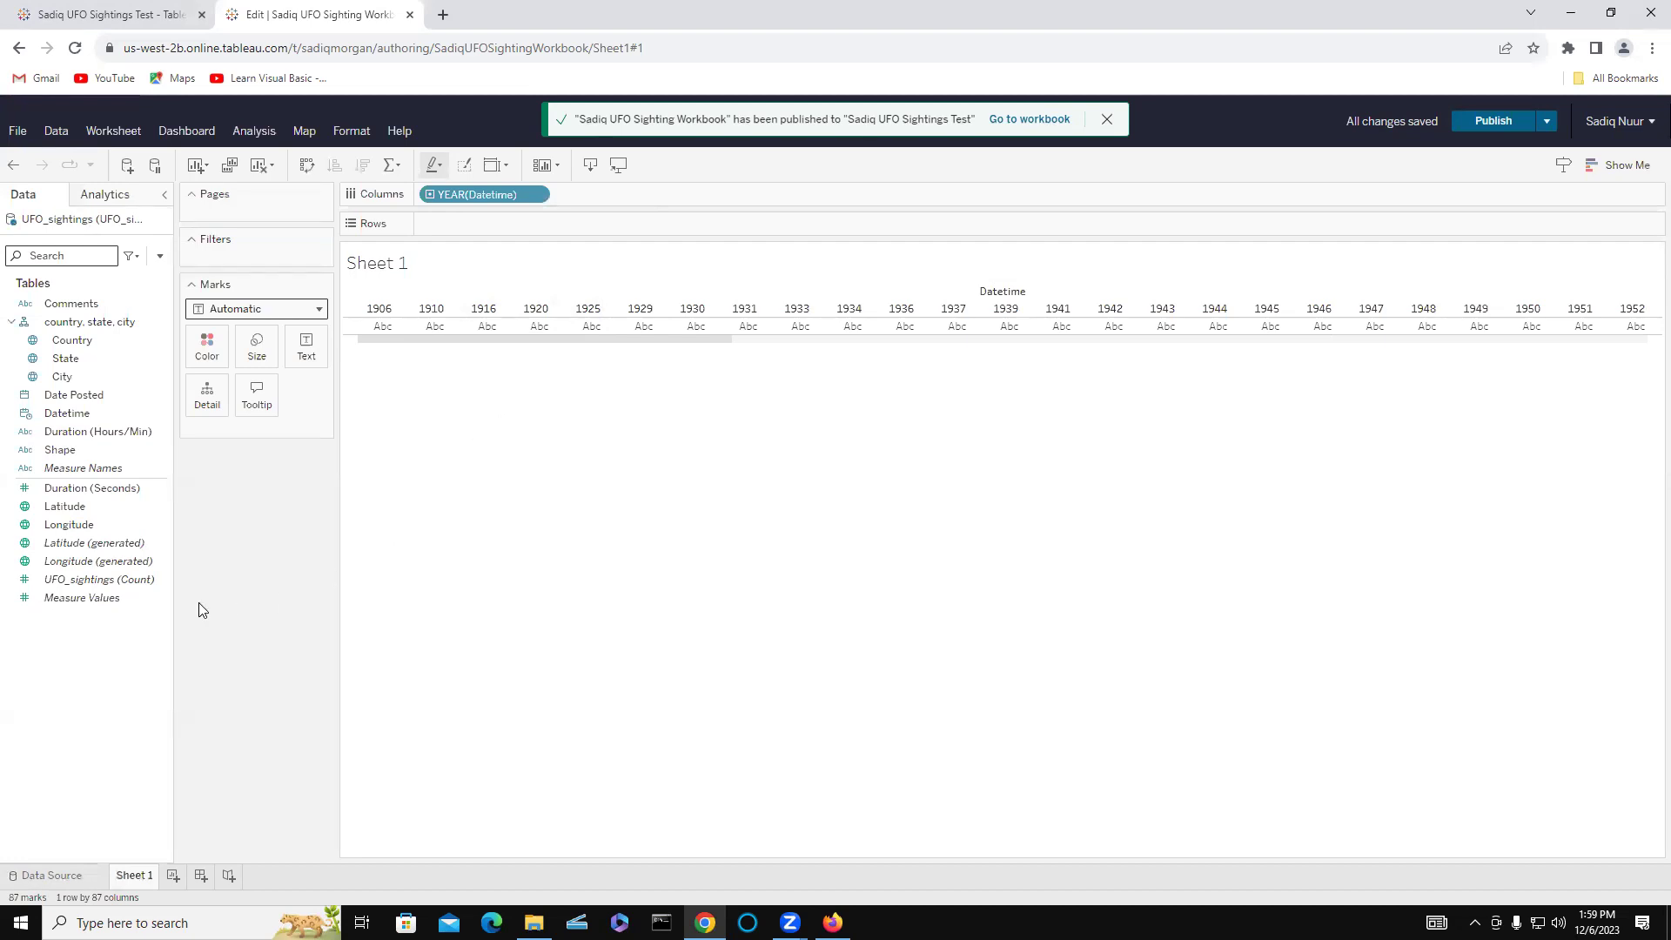
pyautogui.click(61, 579)
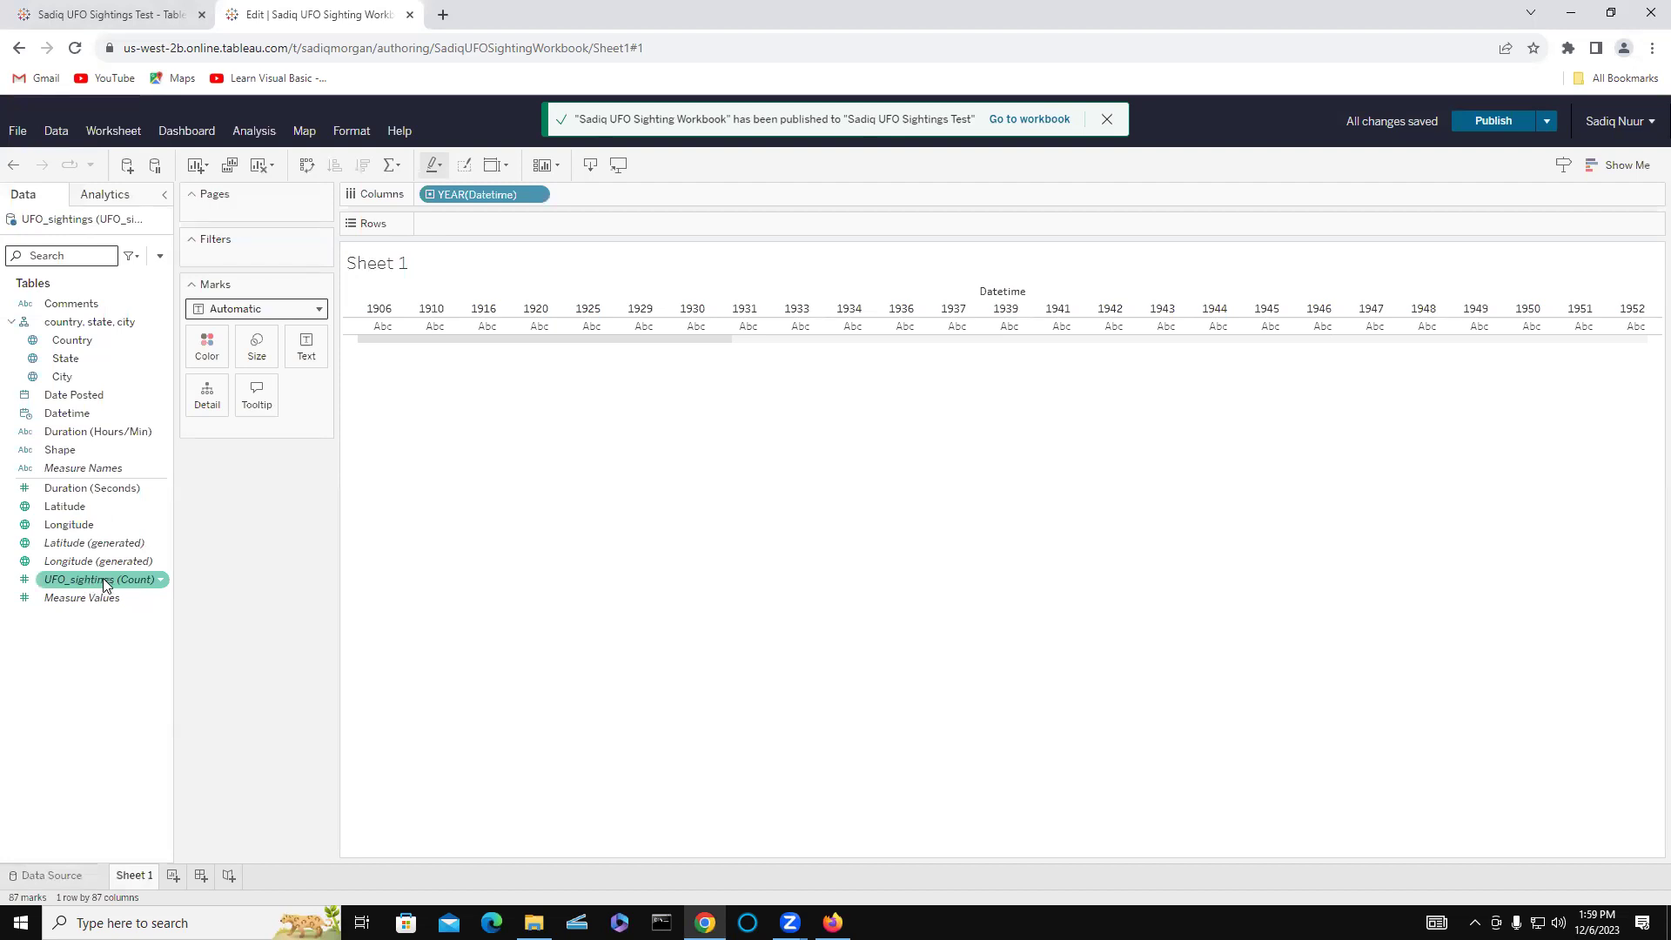
pyautogui.moveTo(104, 580); pyautogui.dragTo(440, 267)
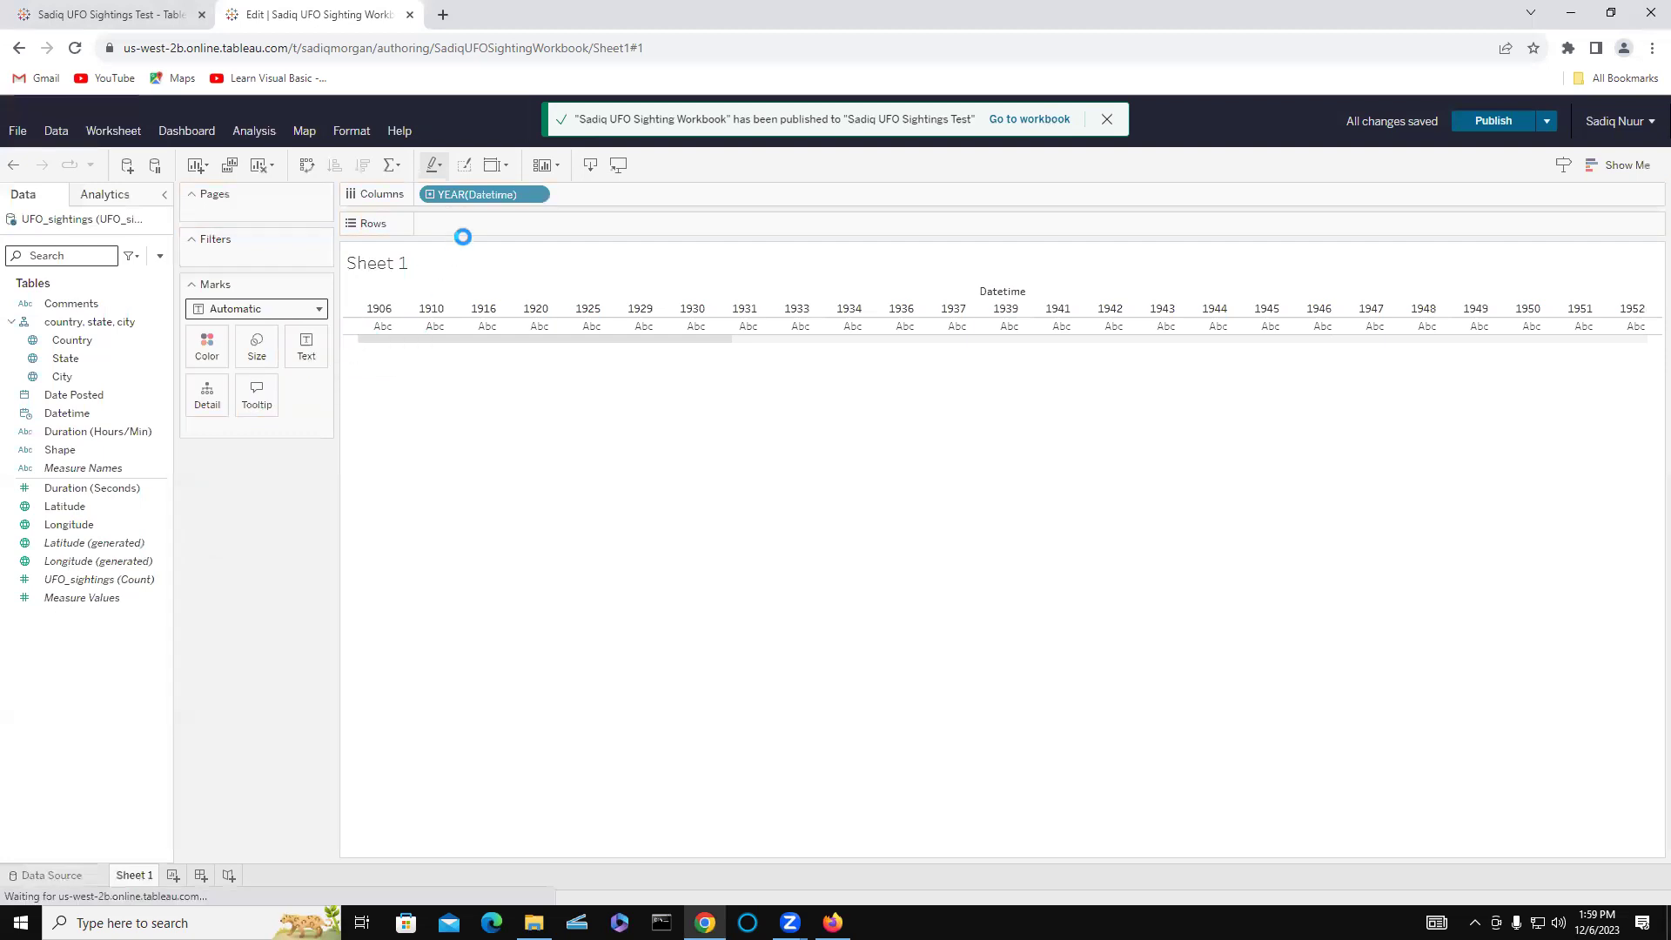
pyautogui.moveTo(263, 435); pyautogui.dragTo(477, 229)
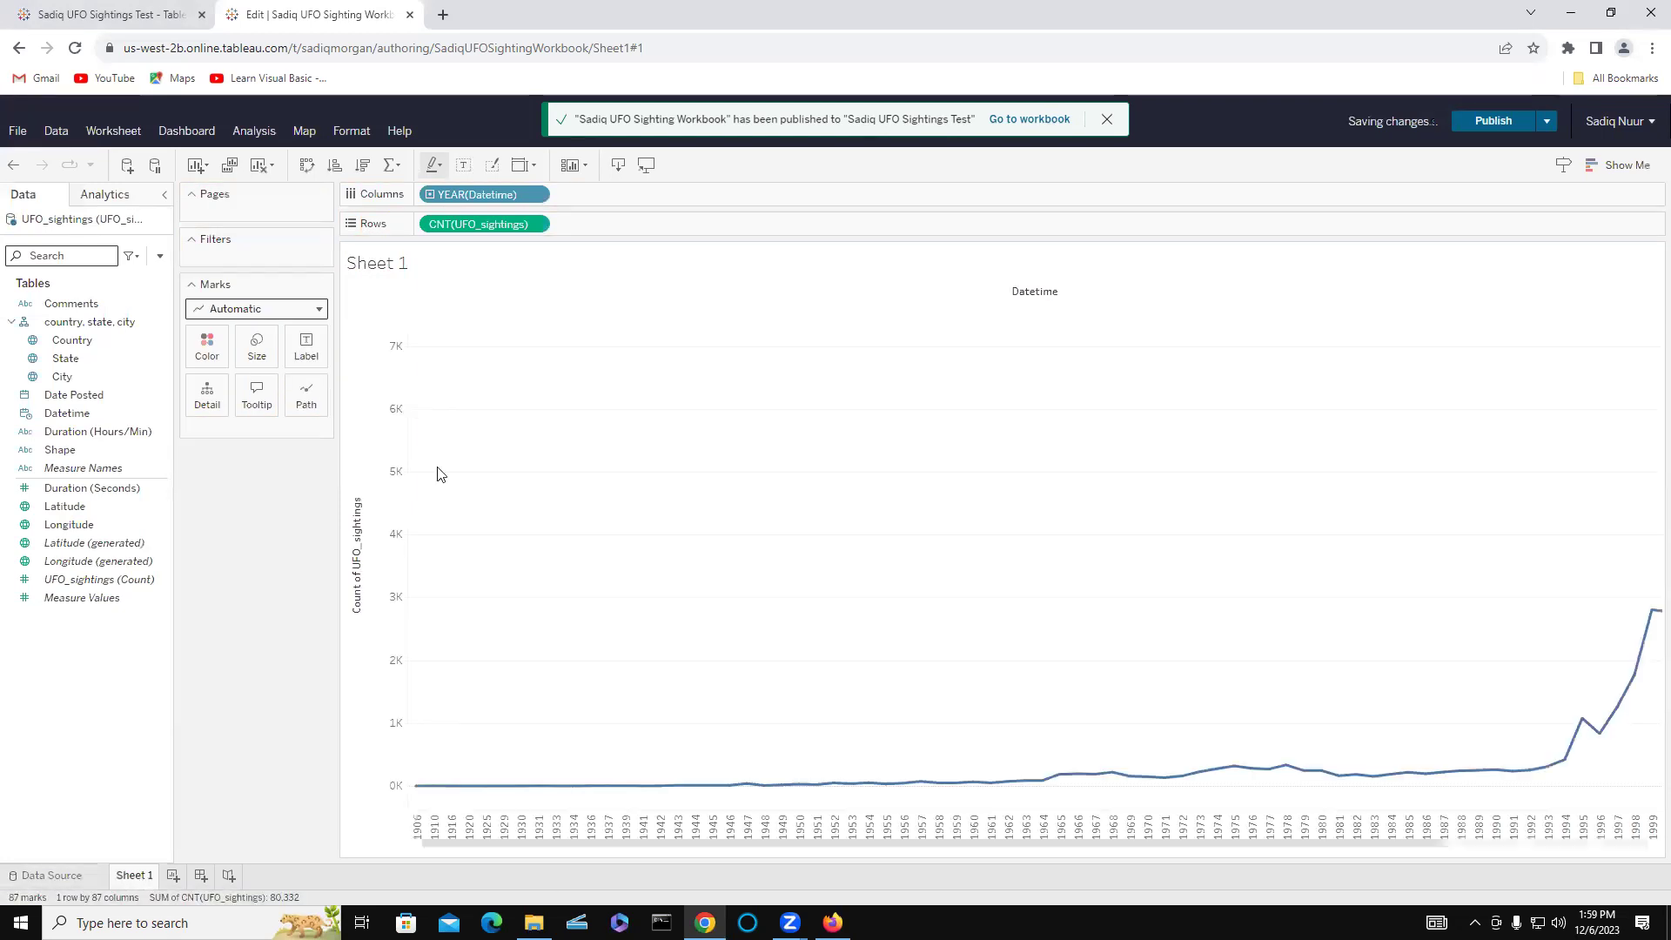
# - Examine the chart, the formatting and help commands, the options of the count field in Rows, and the chart types in Show Me
pyautogui.moveTo(669, 853); pyautogui.dragTo(534, 854)
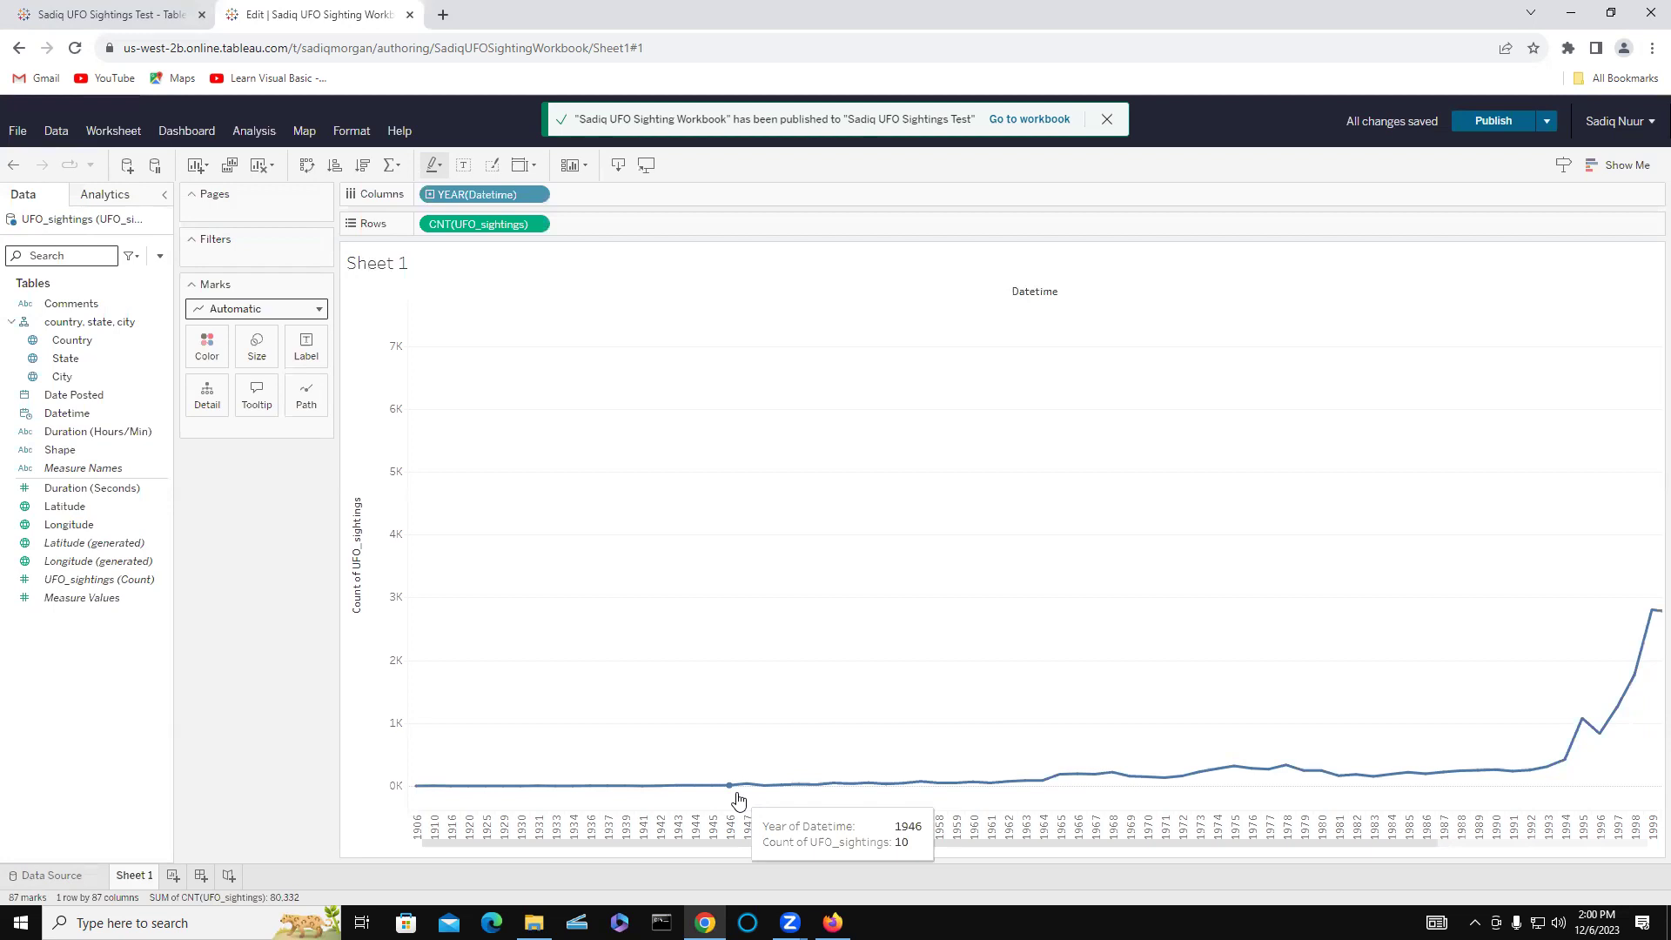
pyautogui.click(354, 138)
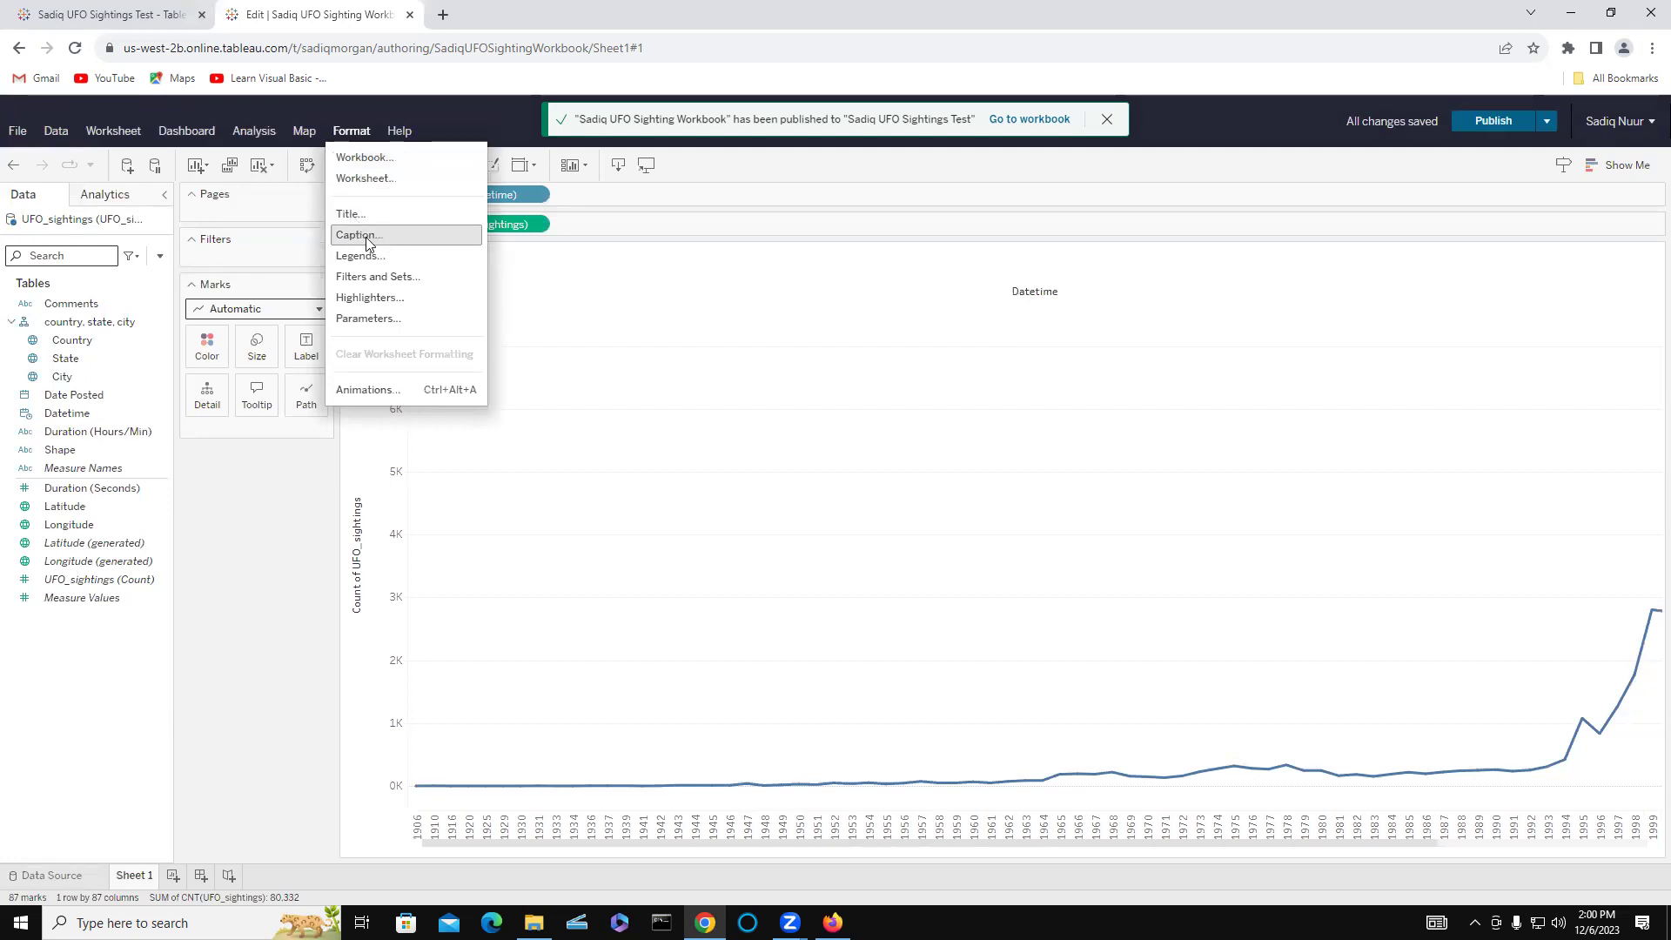
pyautogui.click(387, 277)
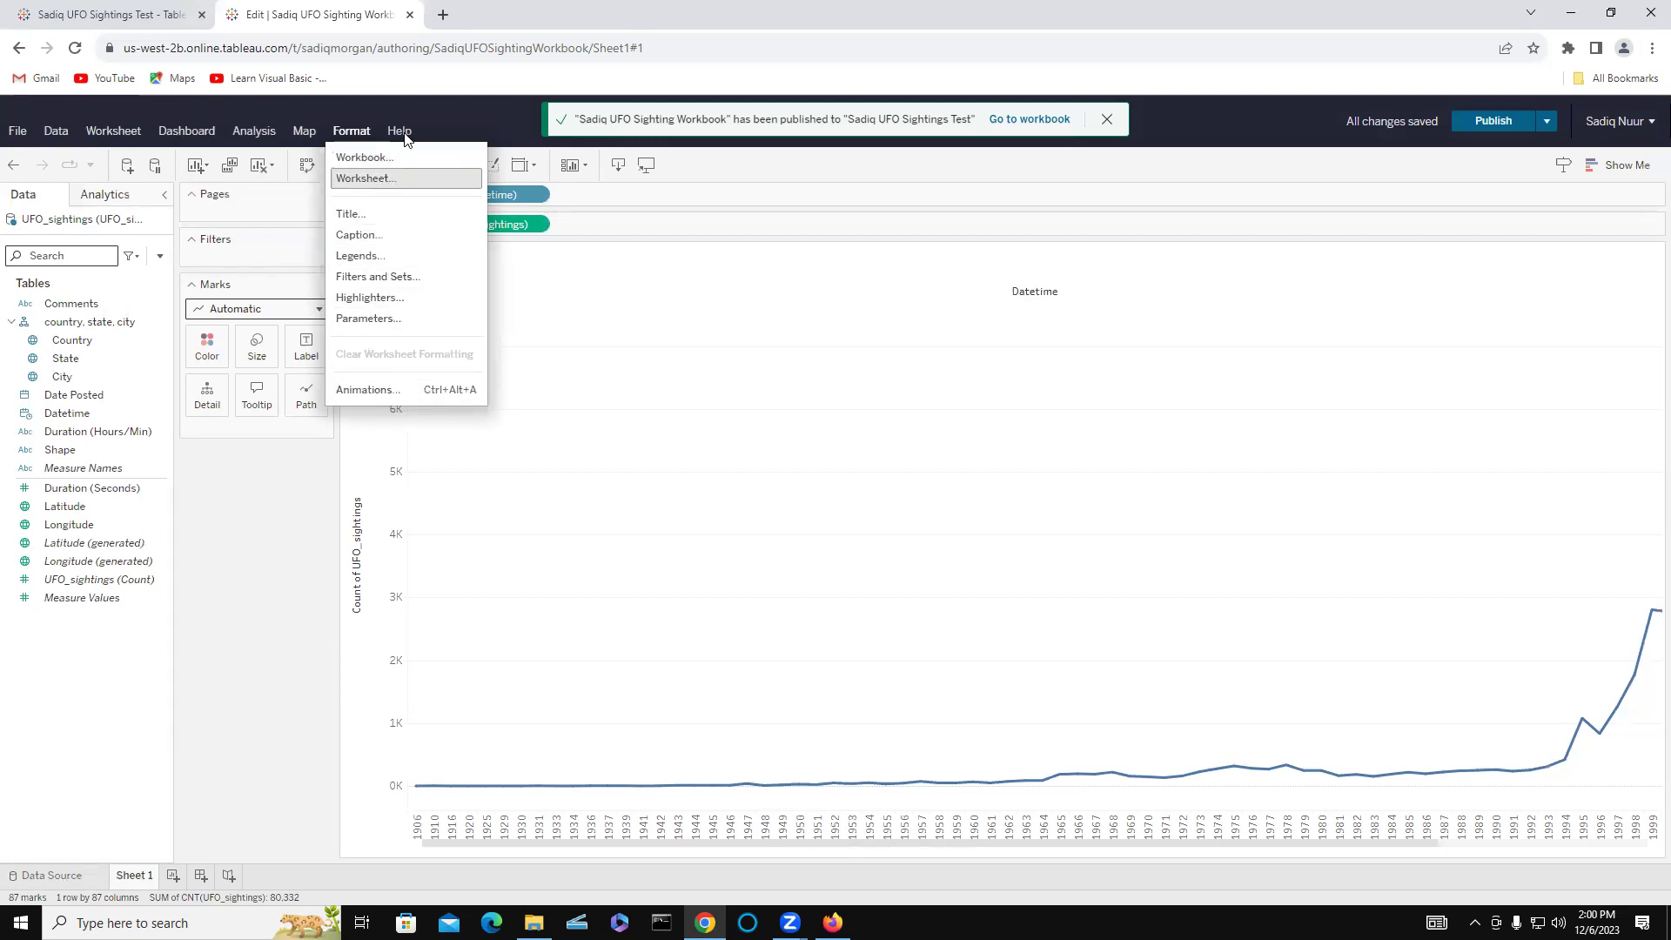
pyautogui.moveTo(404, 138)
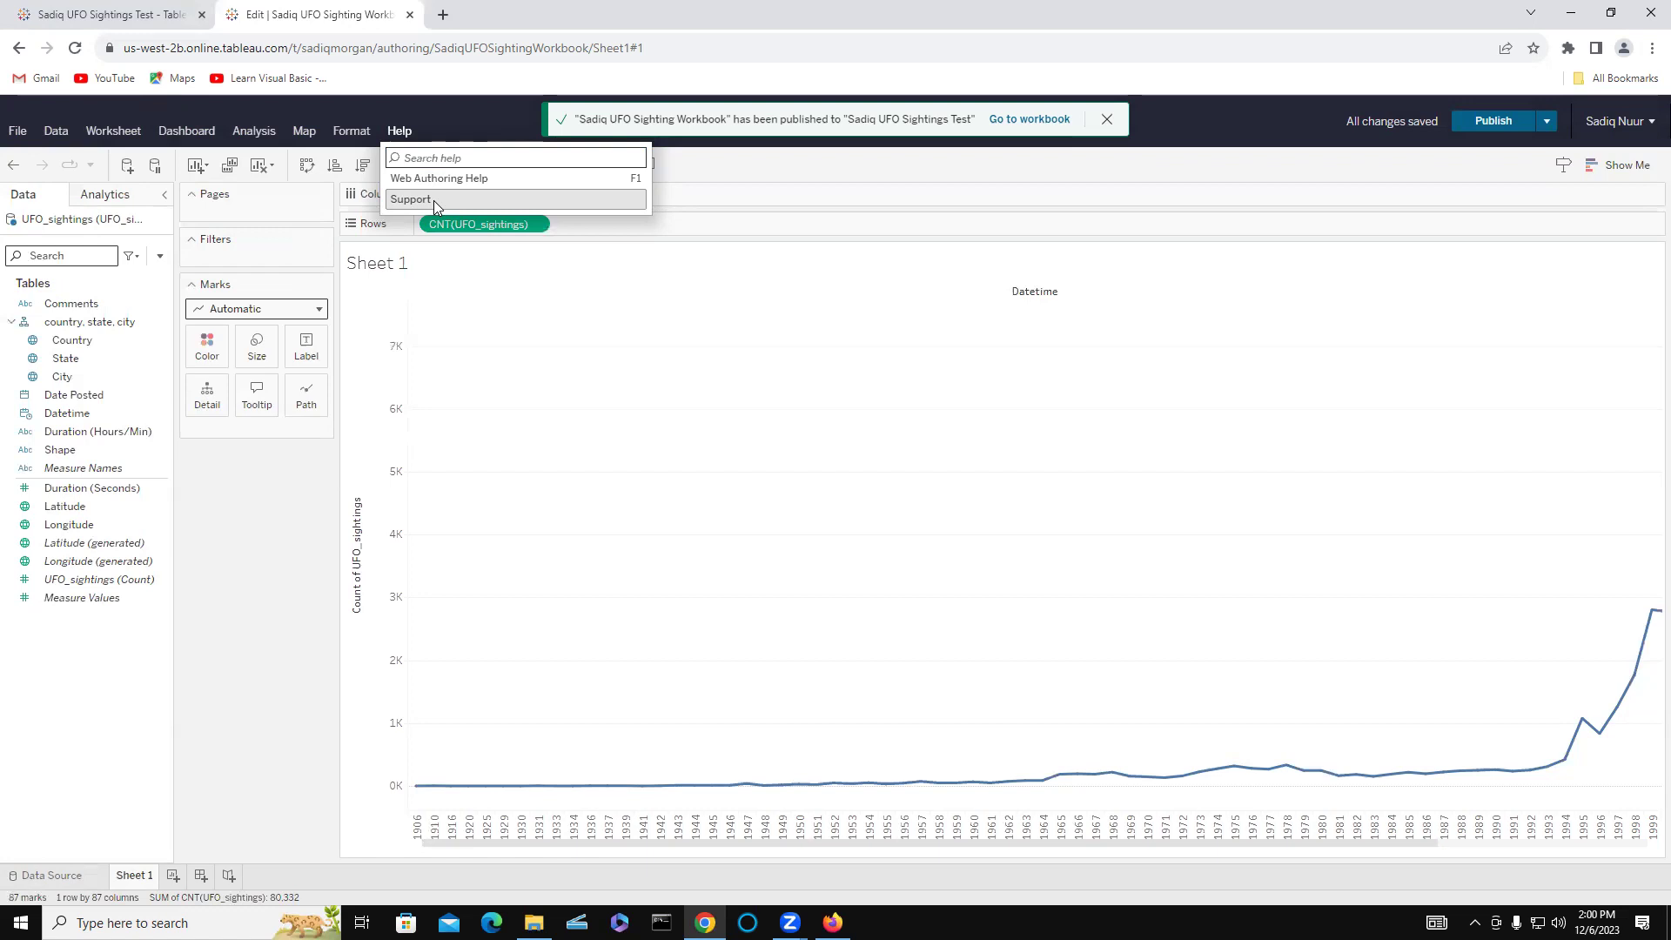
pyautogui.click(503, 396)
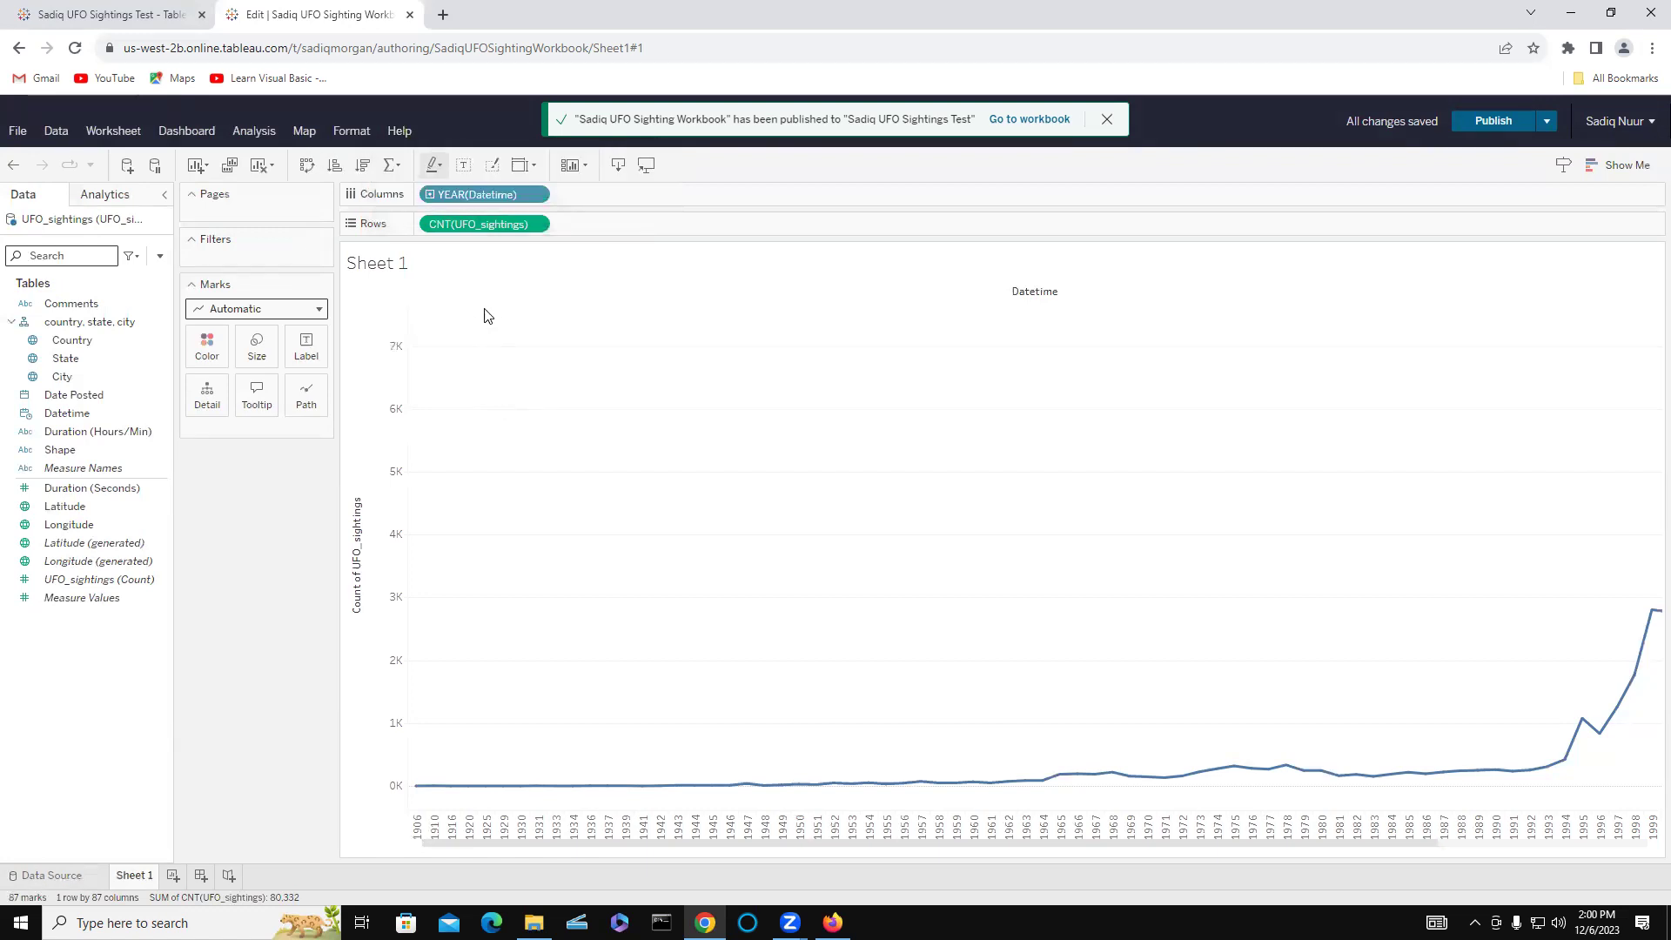
pyautogui.click(541, 226)
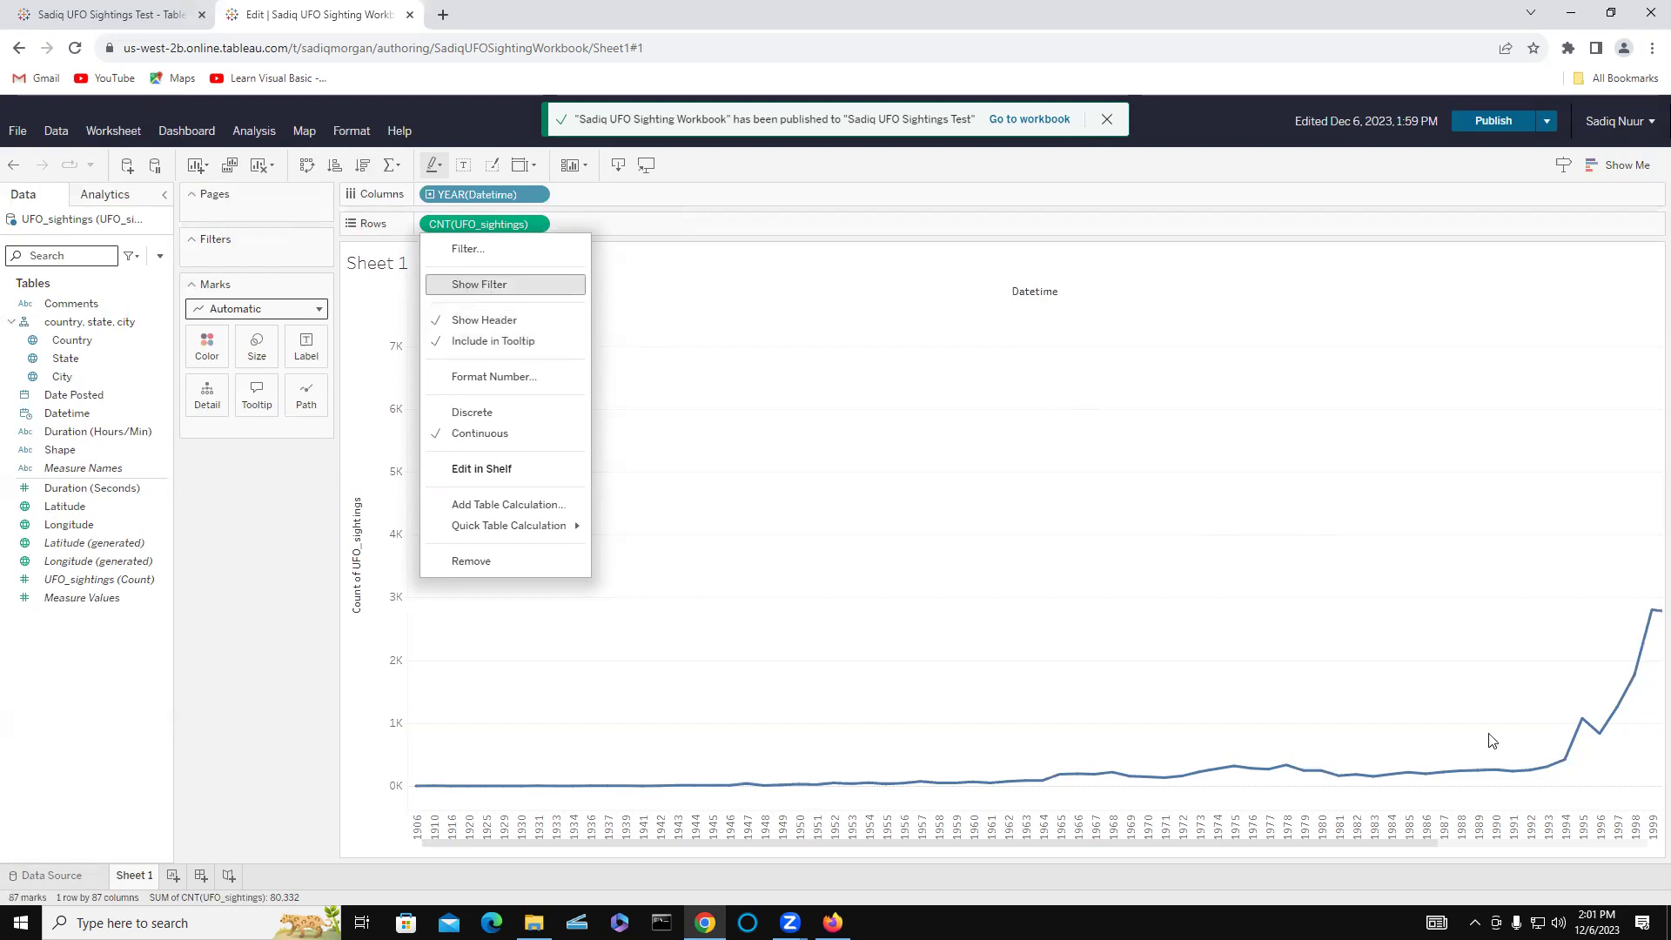
pyautogui.click(1191, 561)
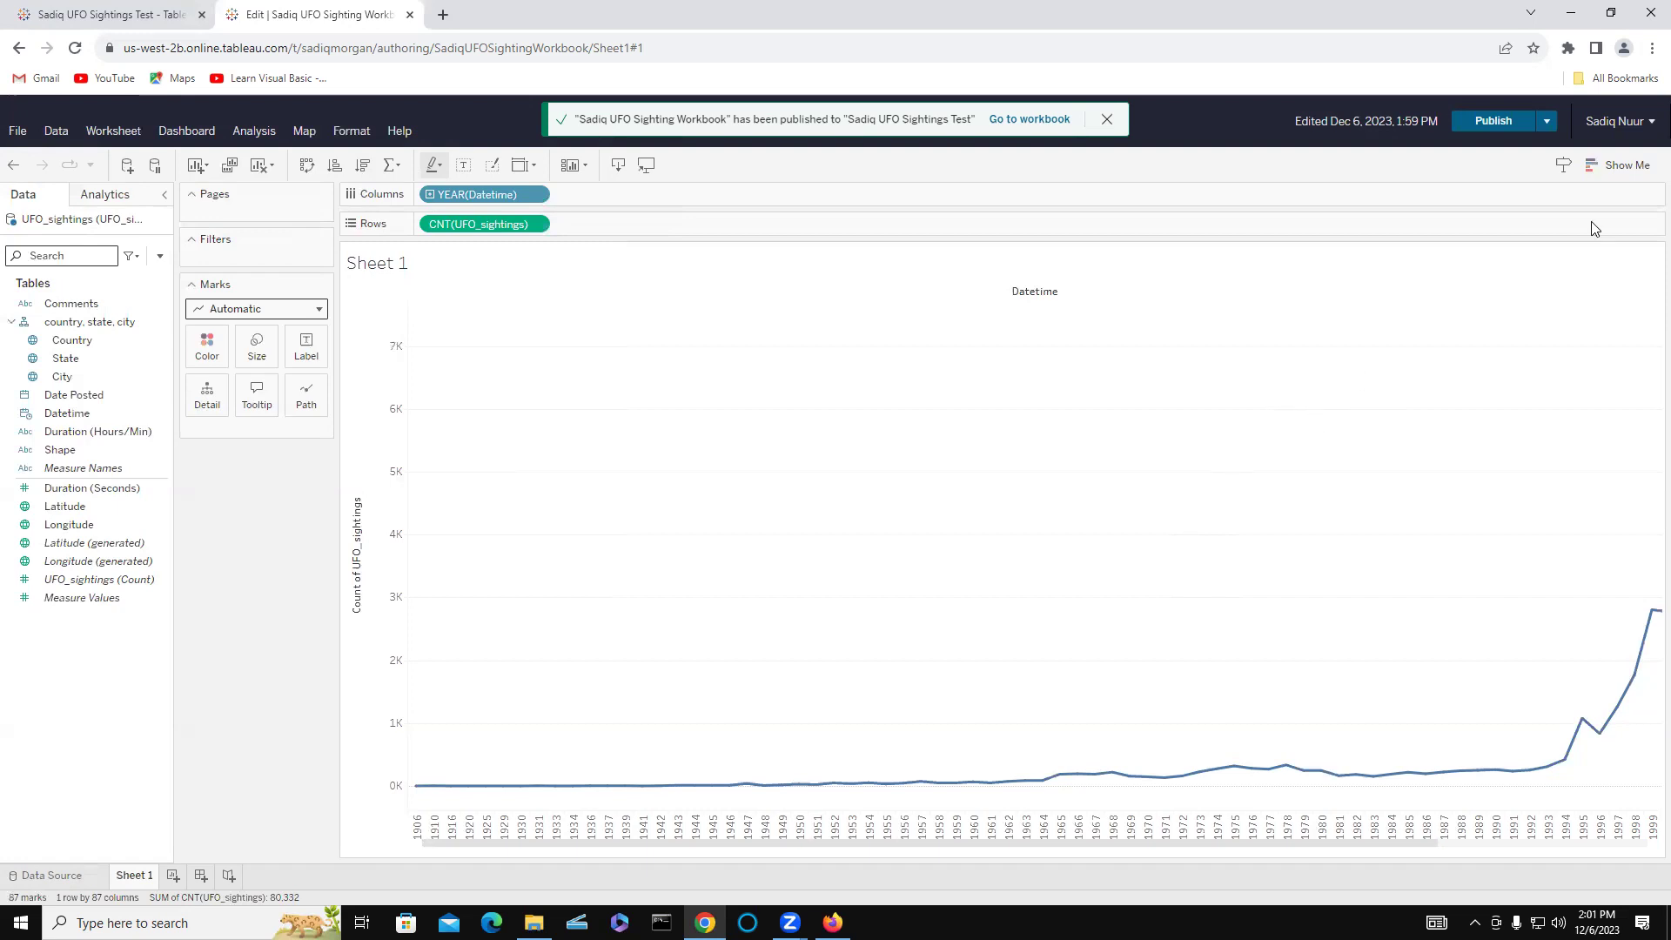
pyautogui.click(1621, 166)
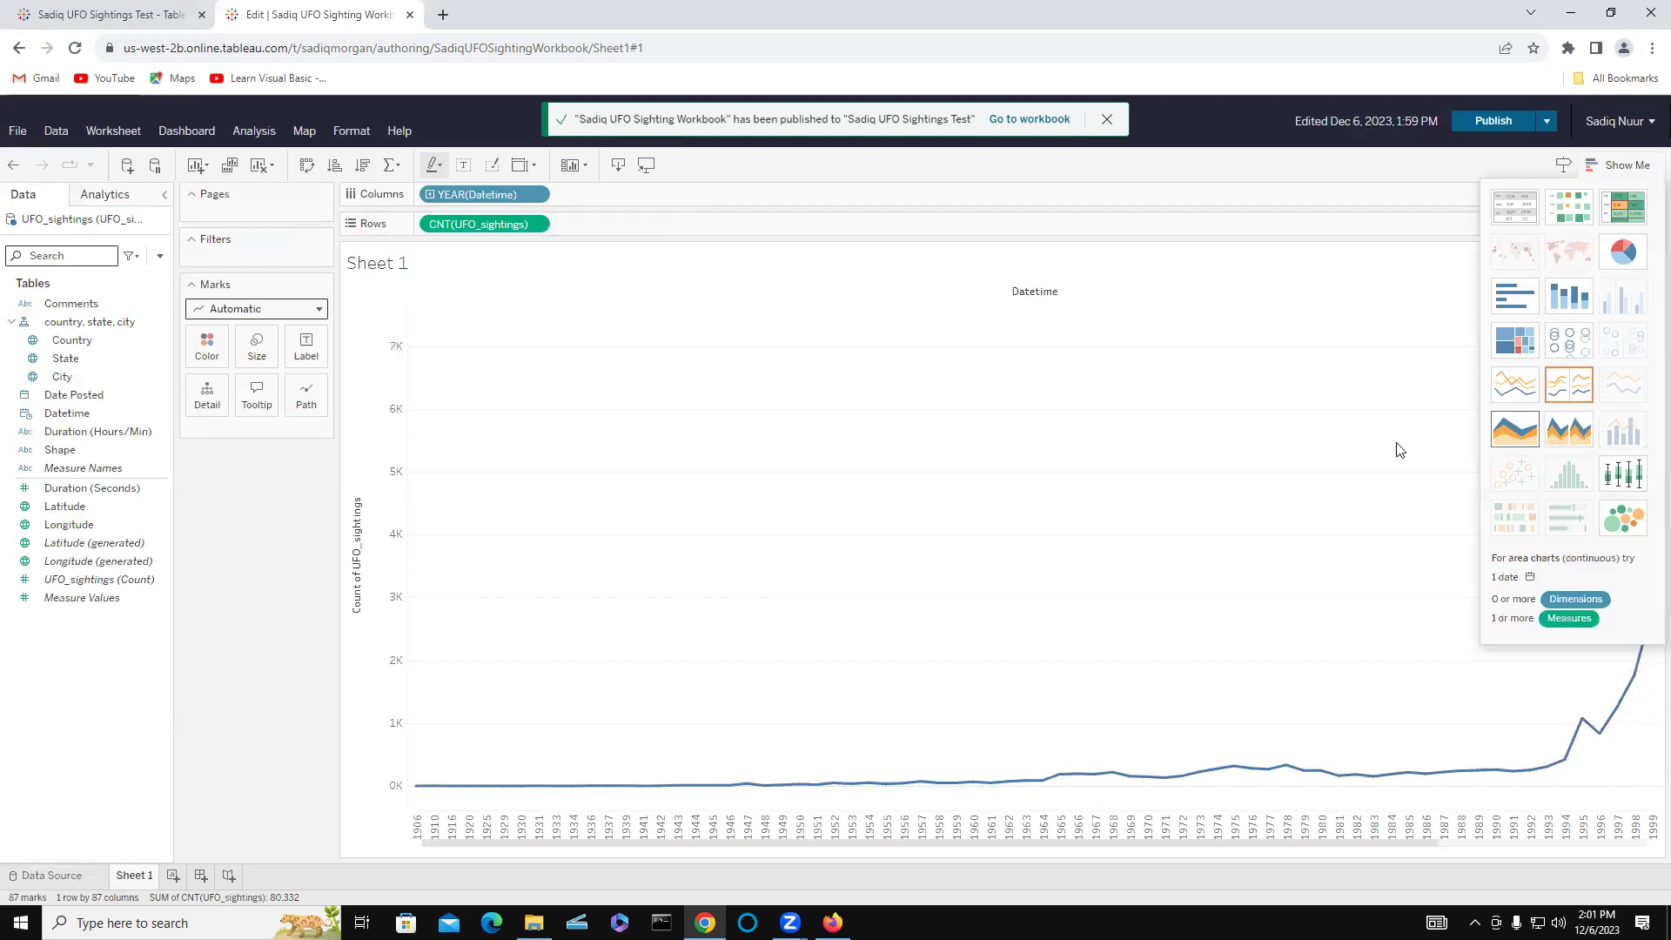
pyautogui.click(1624, 167)
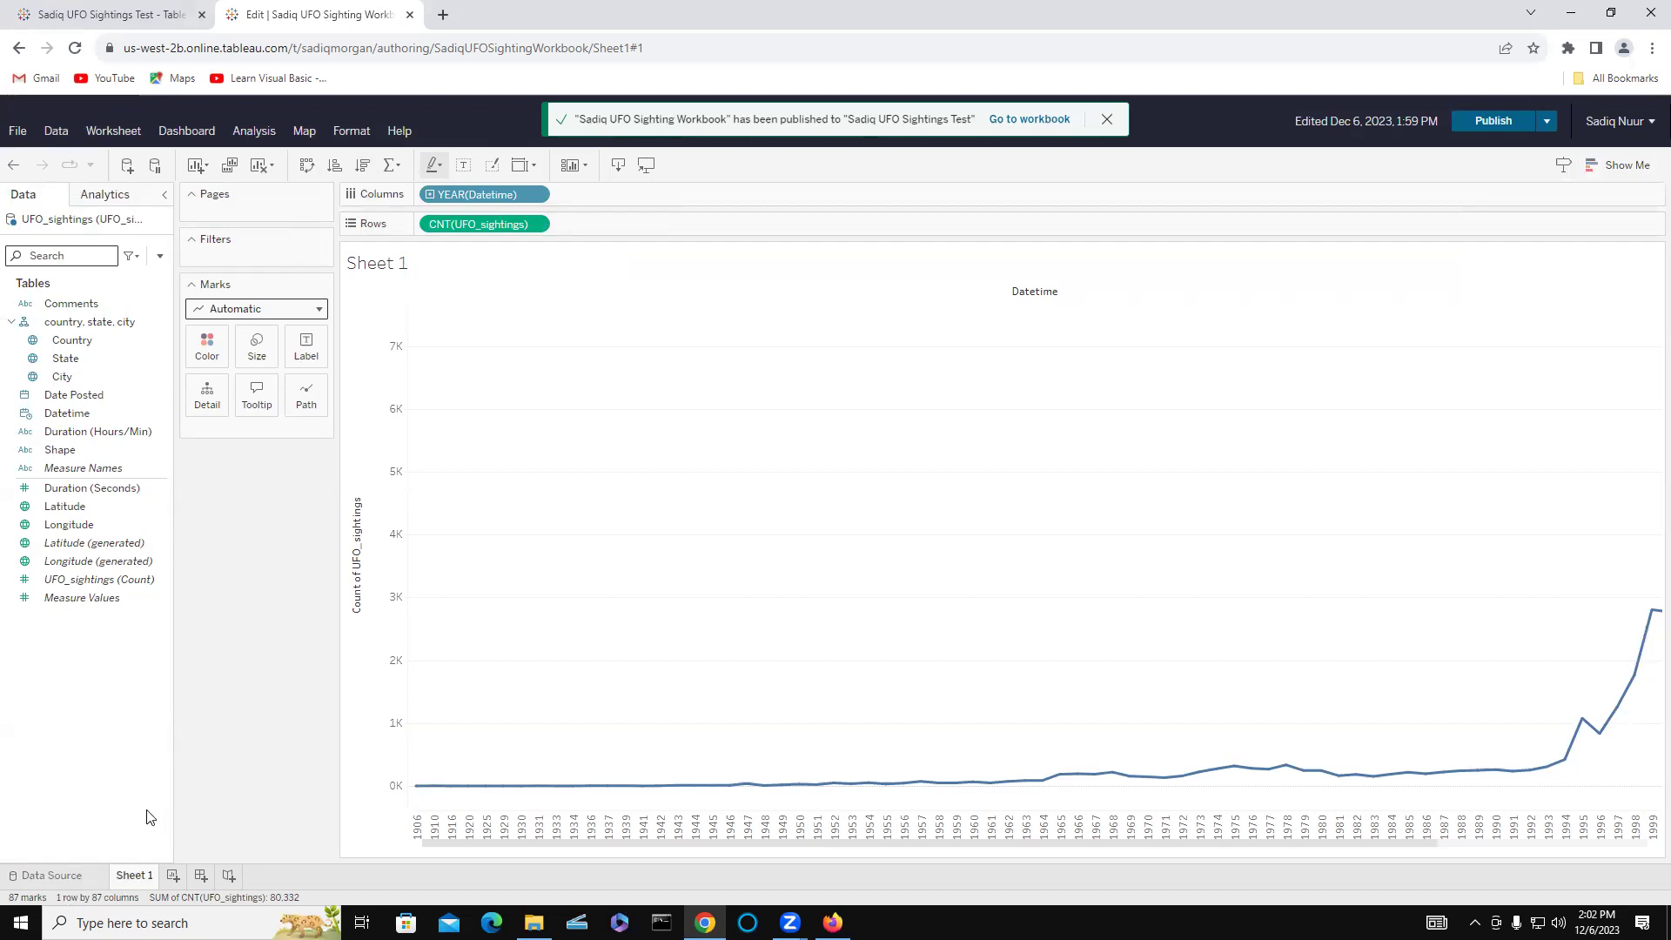
# - Rename Sheet 1 as CommonMonth
pyautogui.rightClick(129, 880)
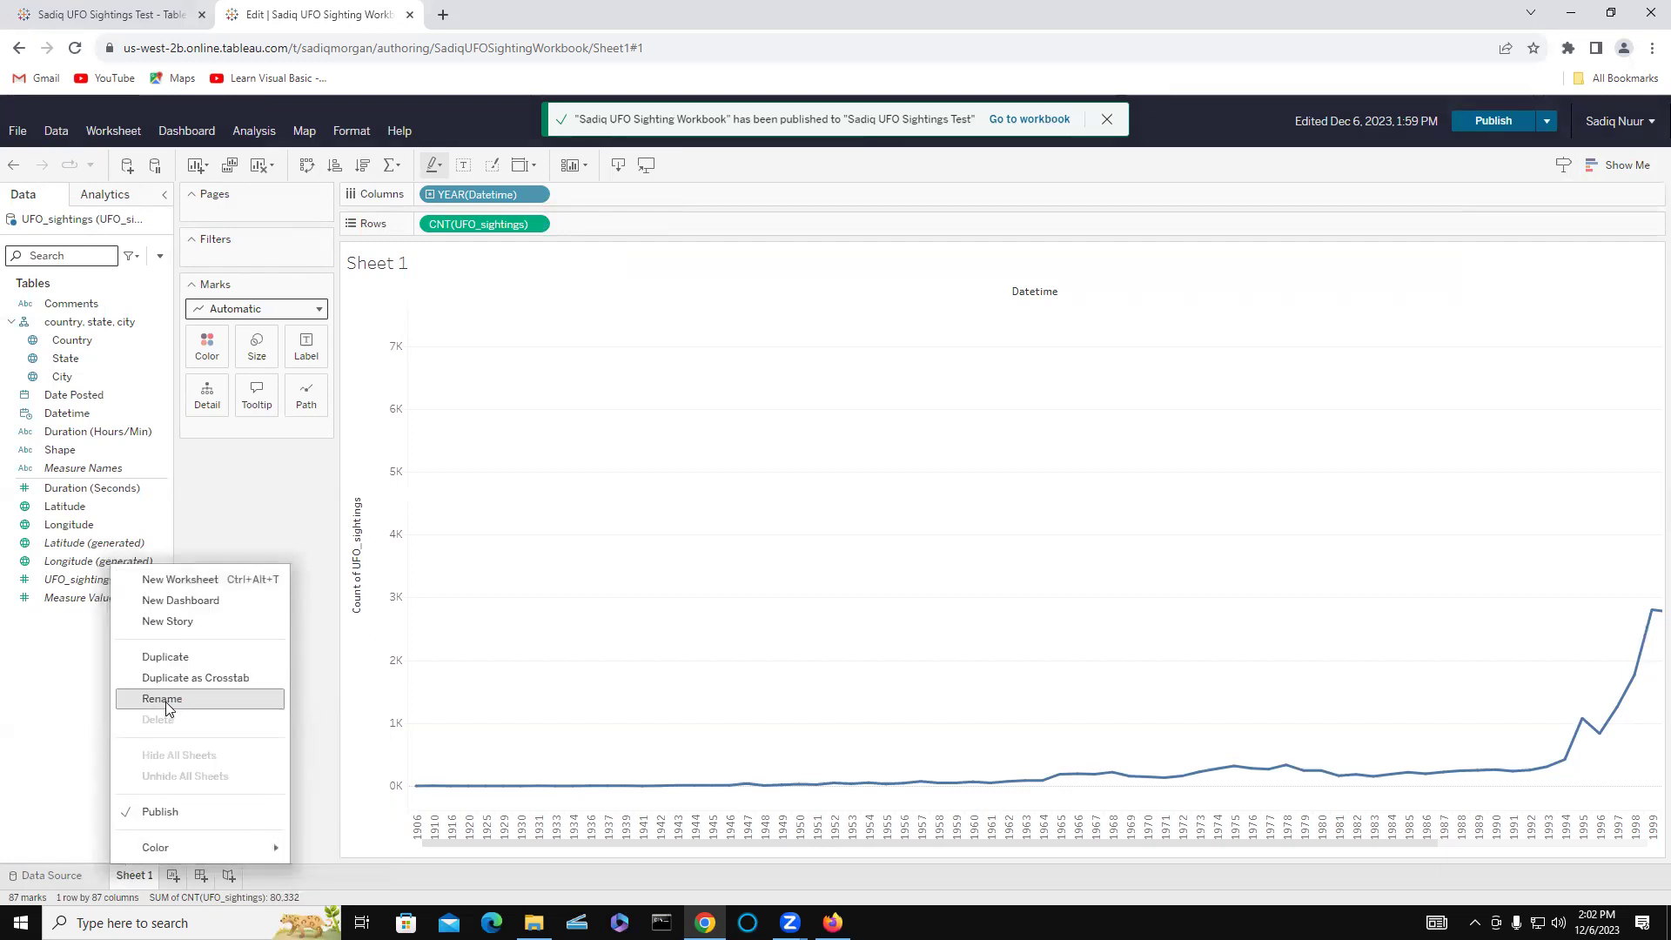
pyautogui.click(301, 691)
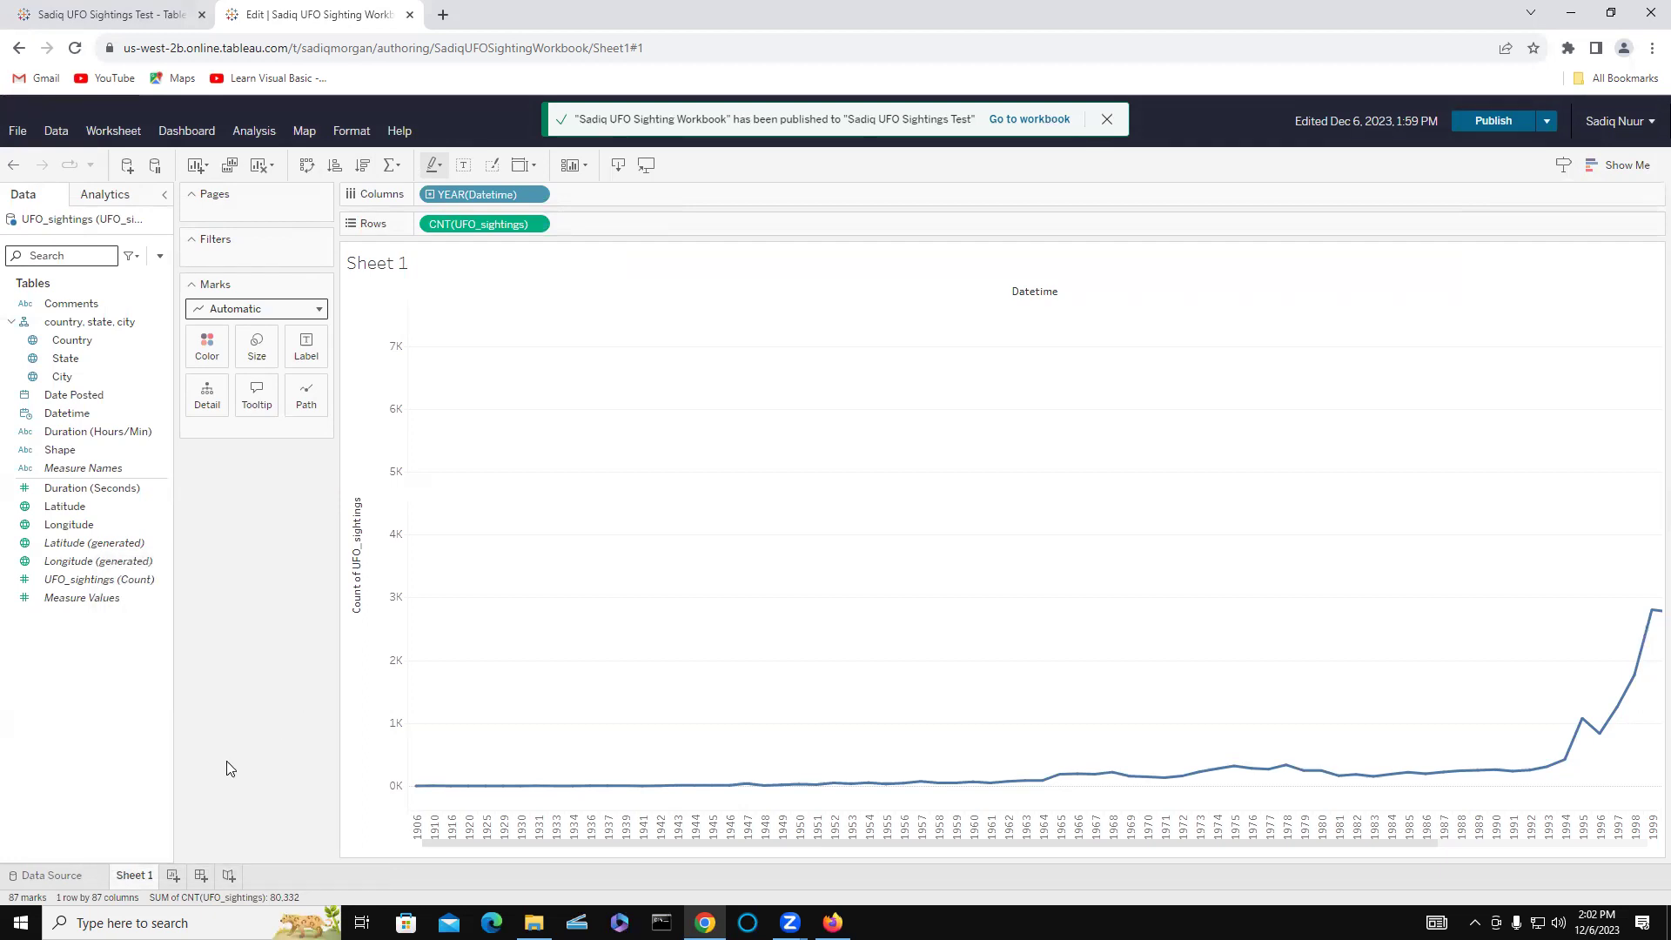
pyautogui.doubleClick(138, 875)
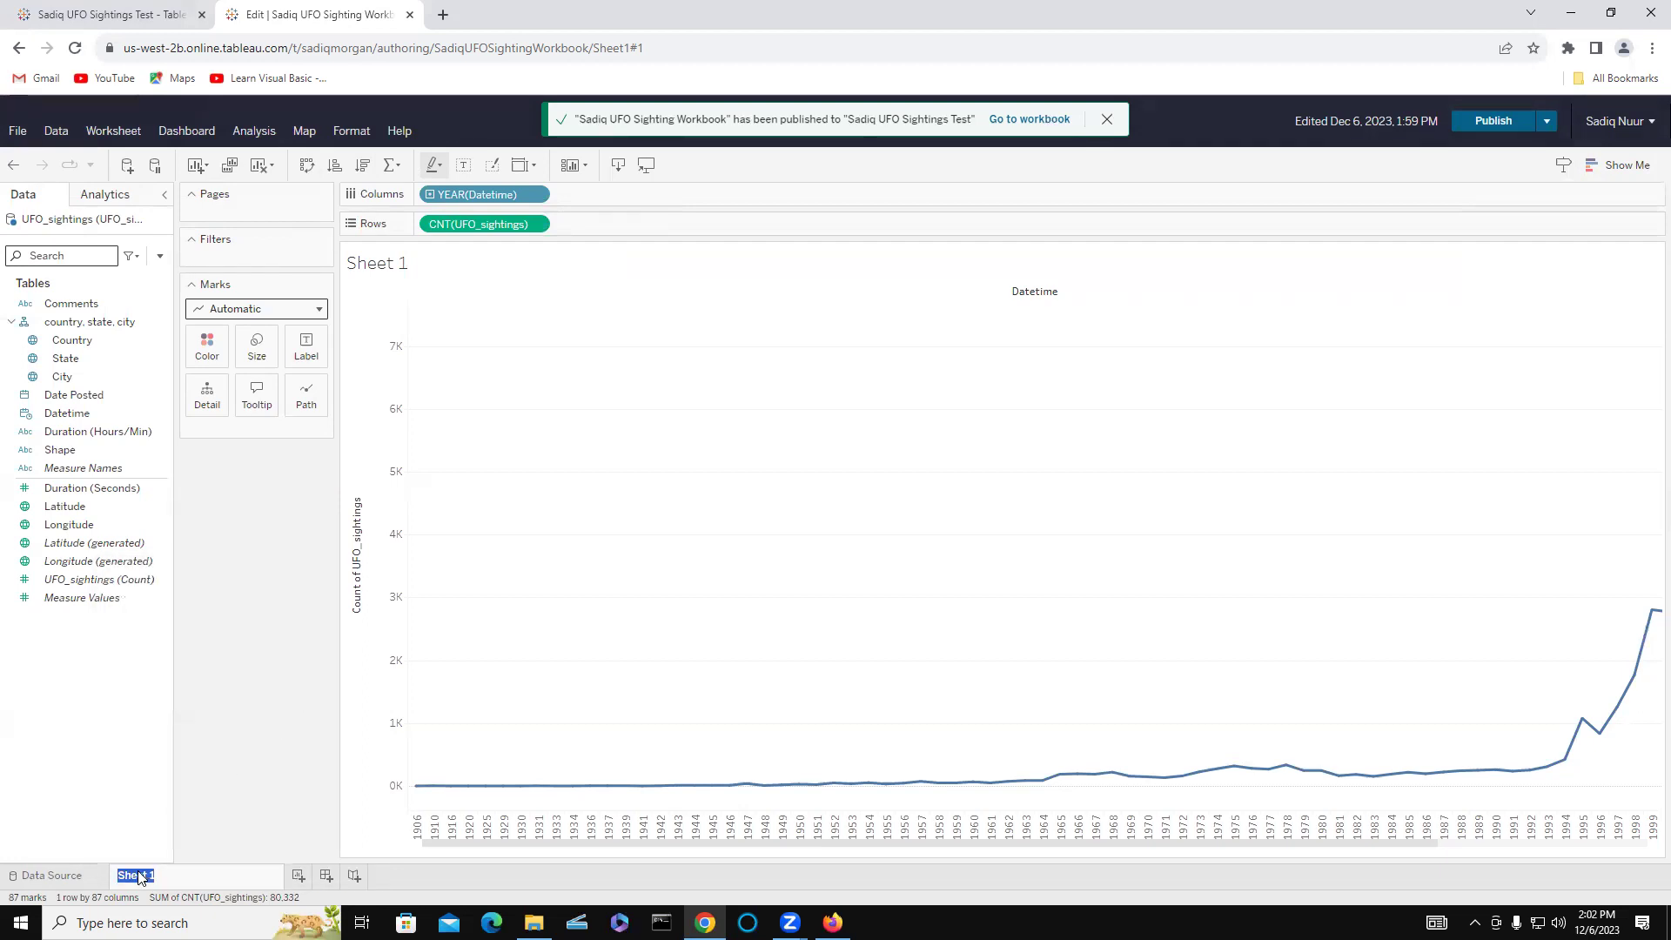
pyautogui.write('Cpnm')
pyautogui.press('BackSpace')
pyautogui.press('BackSpace')
pyautogui.press('BackSpace')
pyautogui.write('ommonMonth')
pyautogui.press('Return')
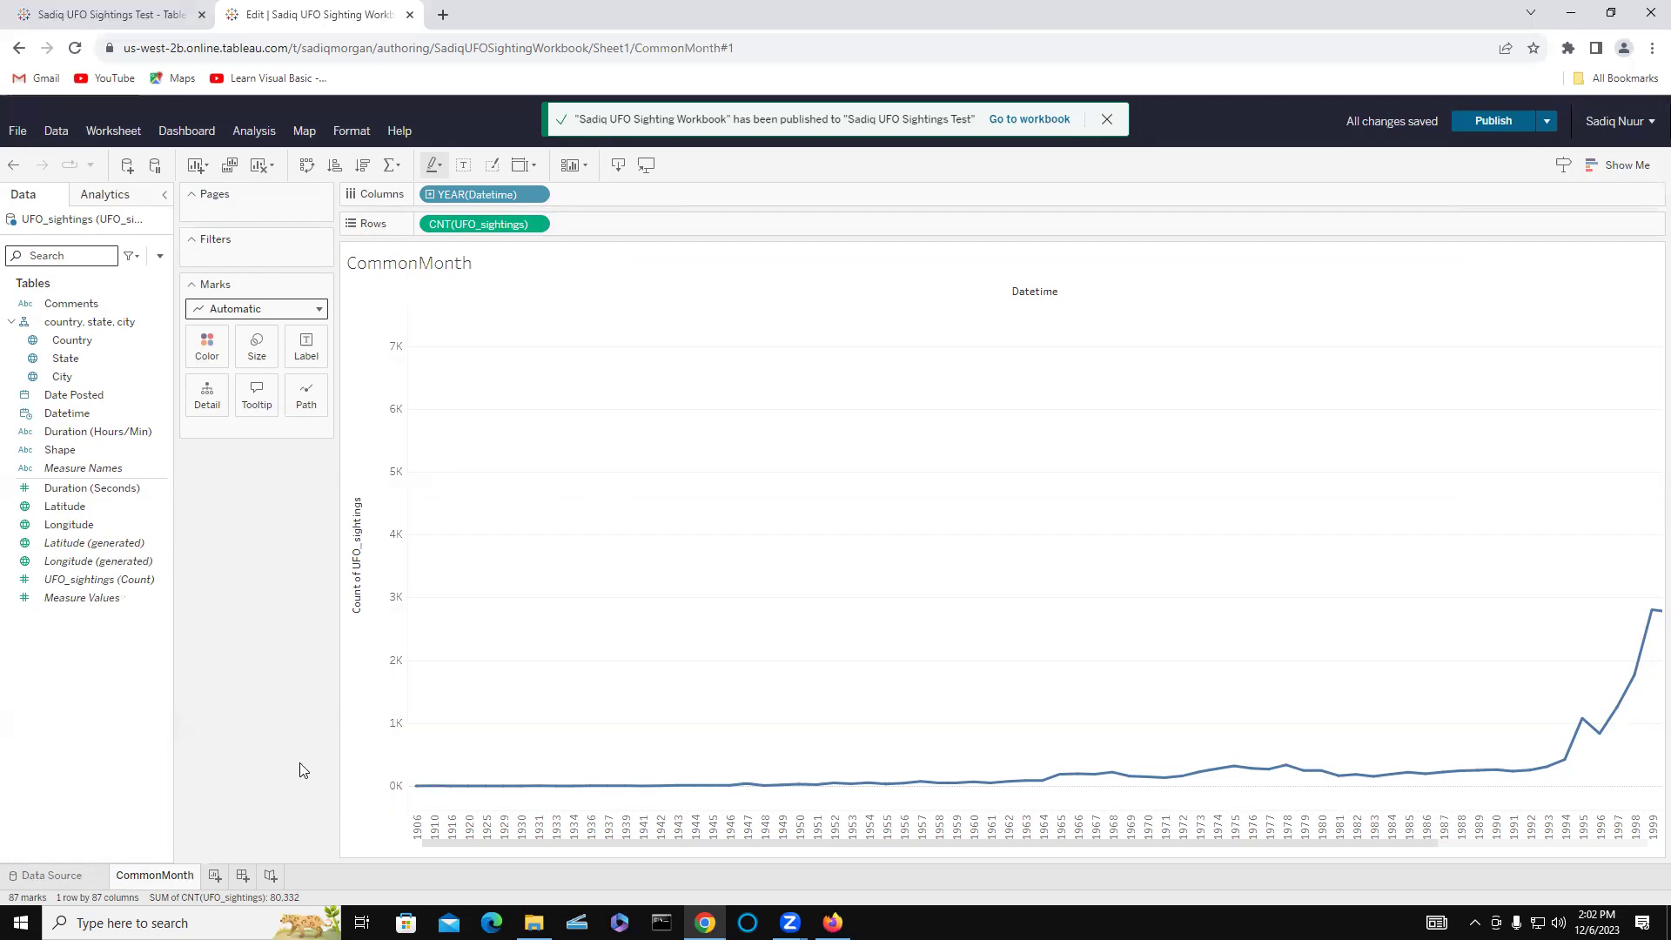
# - Add a new worksheet after CommonMonth and name it CommonTime
pyautogui.click(215, 876)
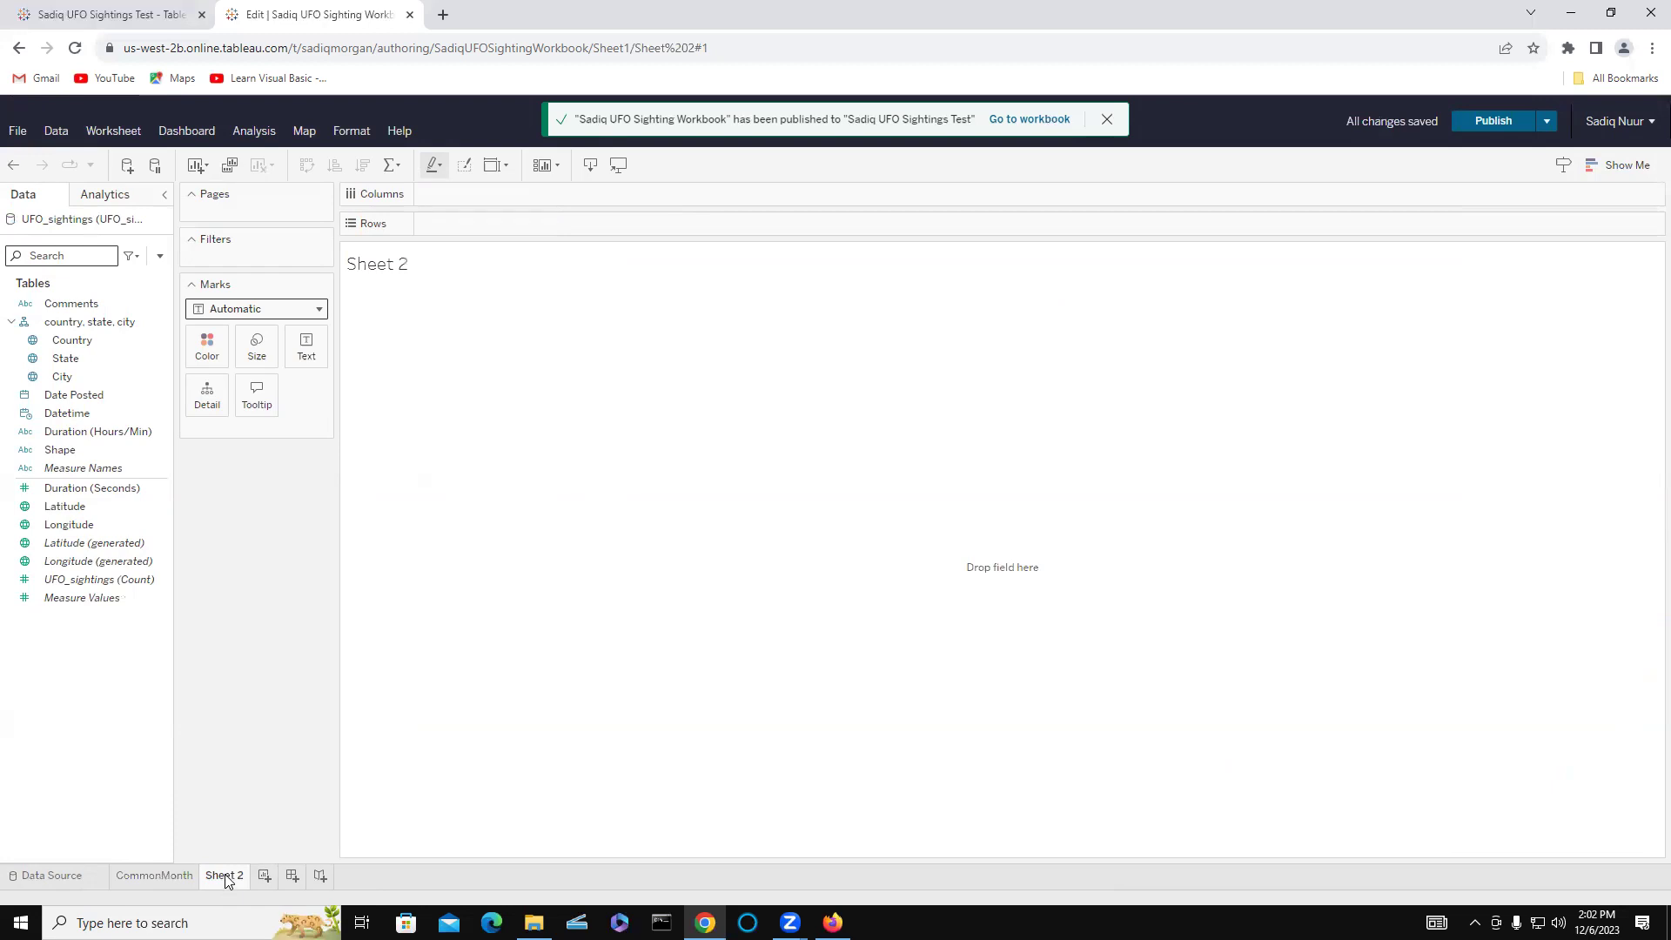
pyautogui.doubleClick(225, 876)
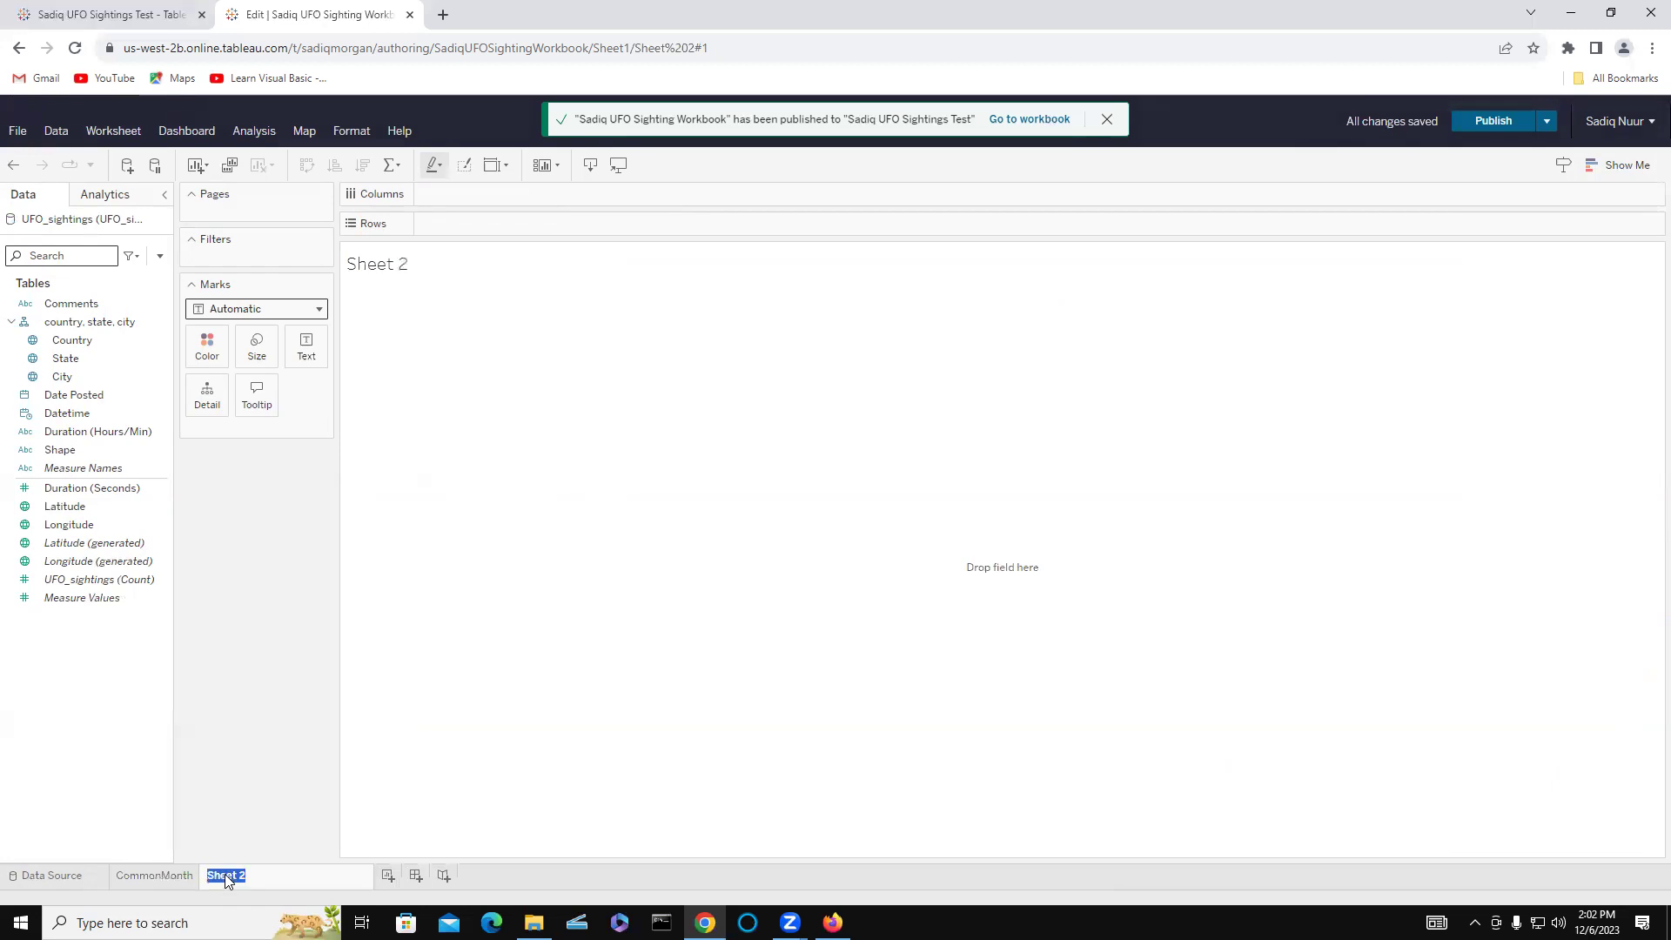
pyautogui.write('Common')
pyautogui.write('Time')
pyautogui.press('Return')
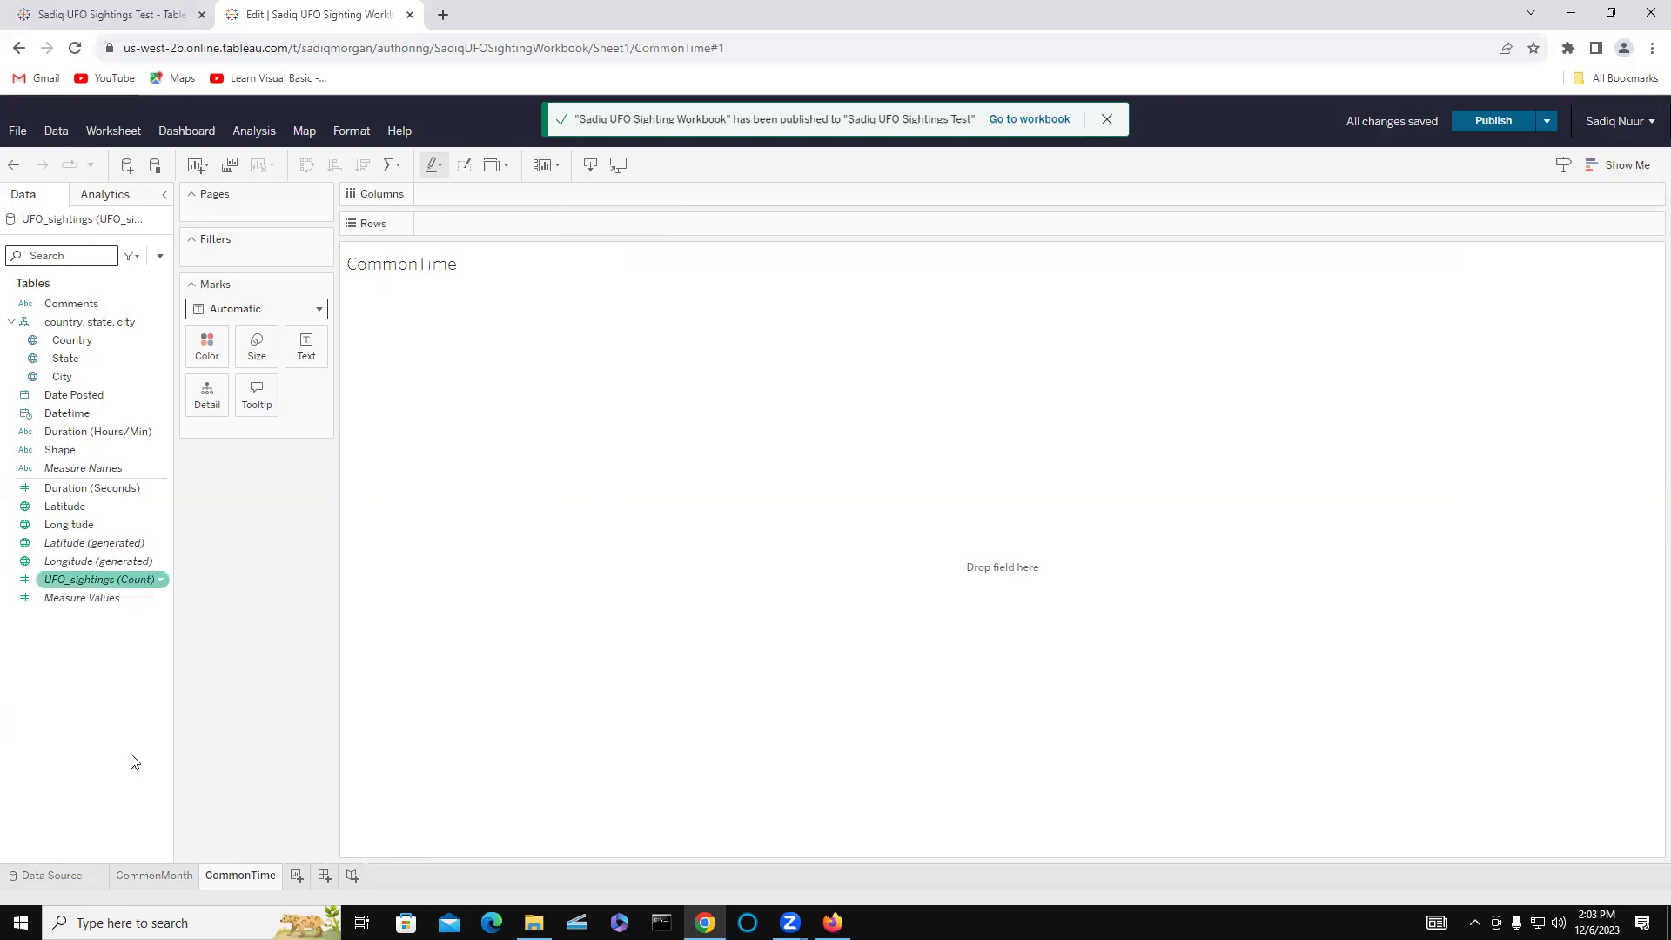
# - Duplicate the CommonMonth worksheet with its line chart of sightings by year
pyautogui.click(150, 877)
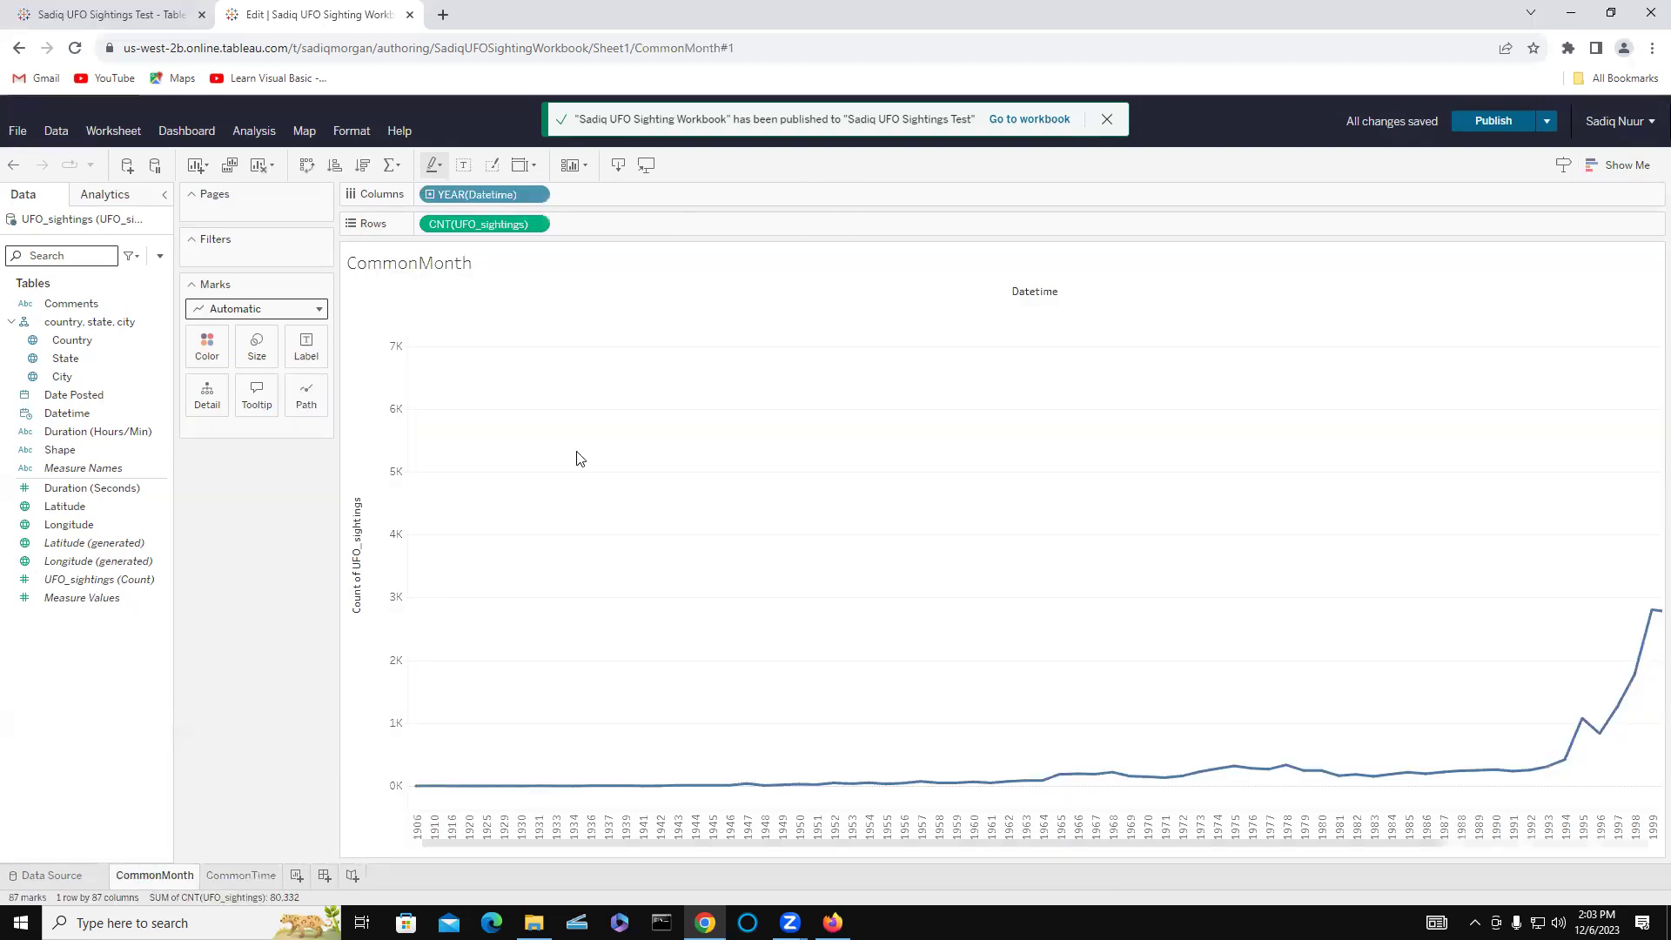
pyautogui.rightClick(170, 881)
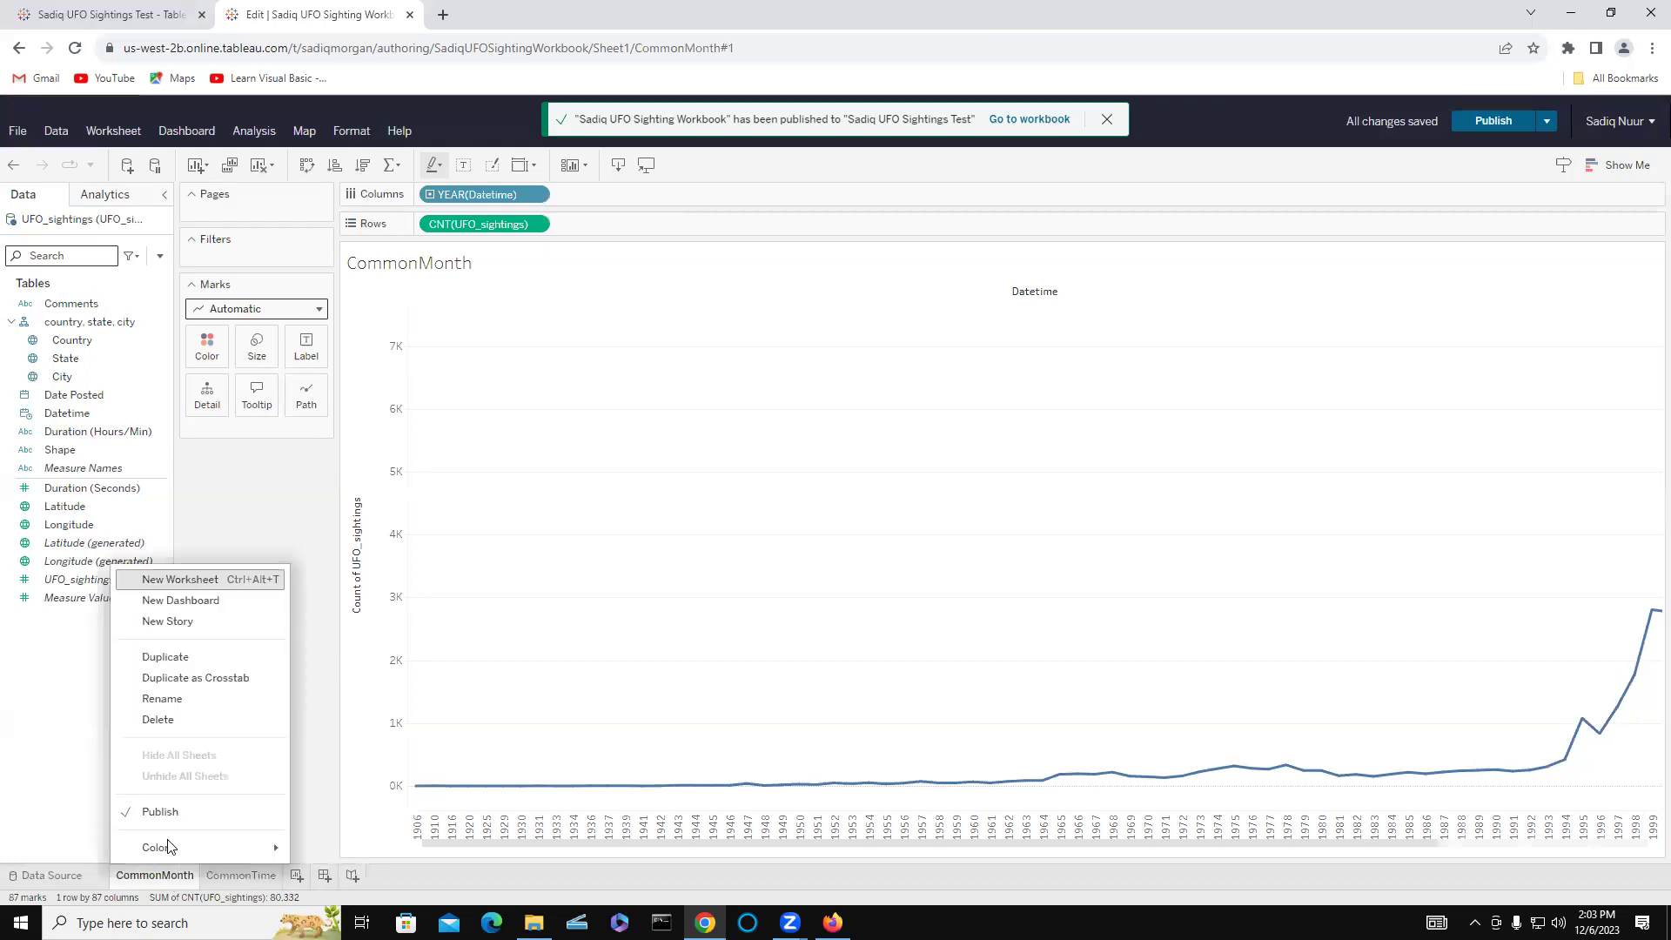
pyautogui.click(187, 658)
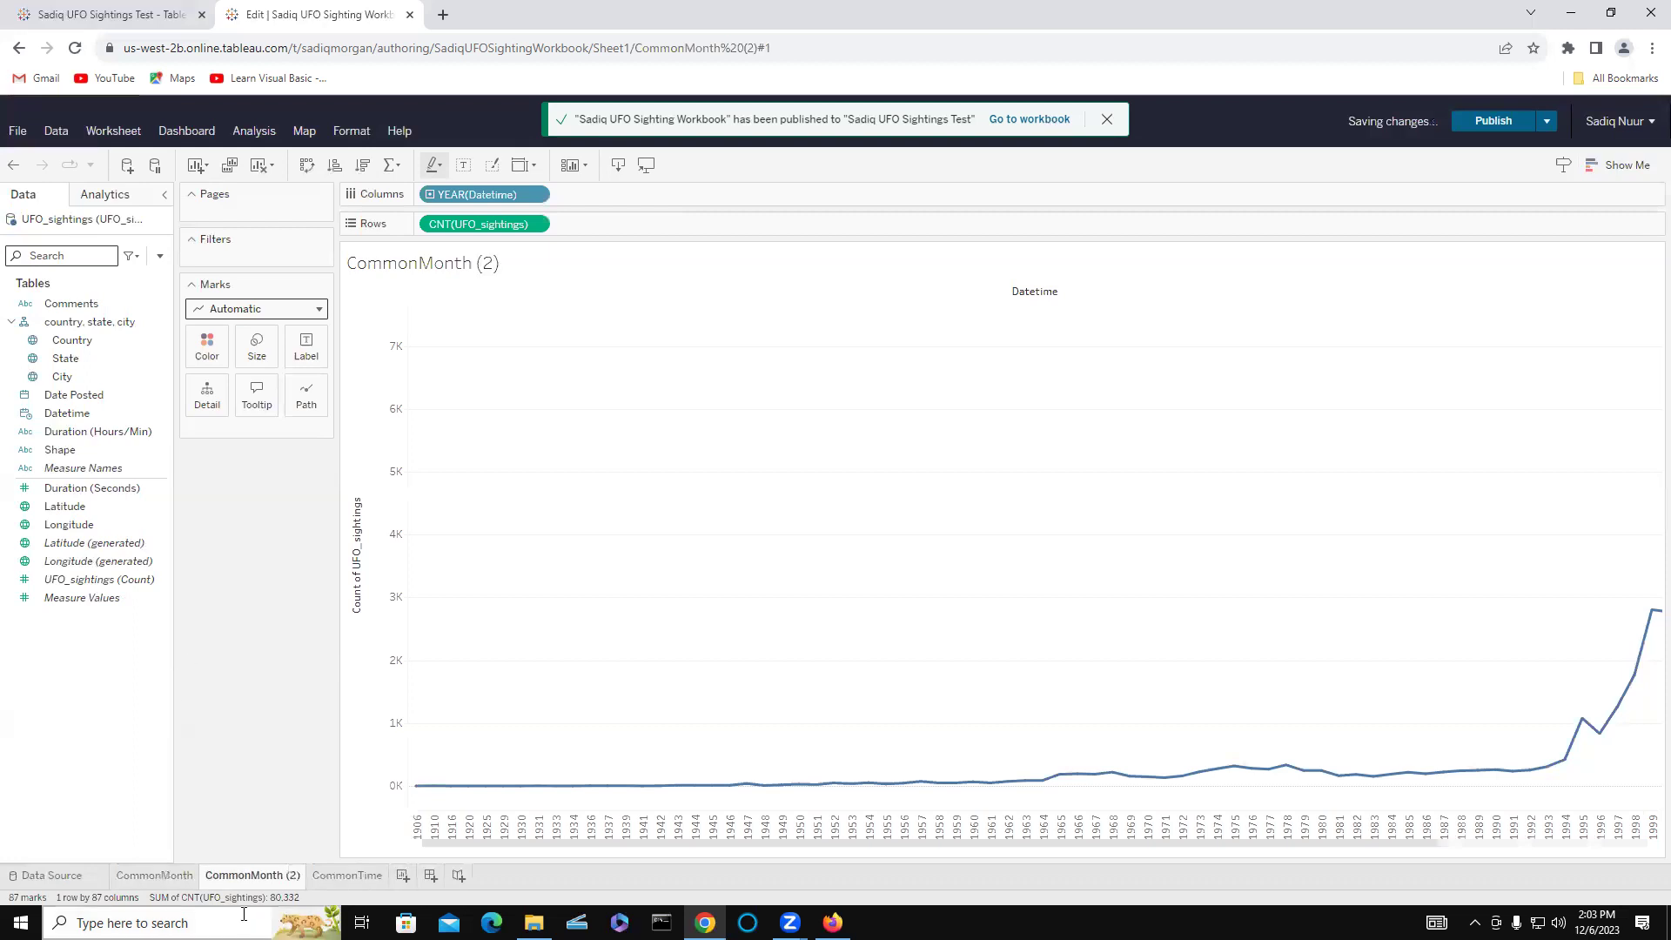
# - Delete the empty CommonTime worksheet
pyautogui.click(338, 874)
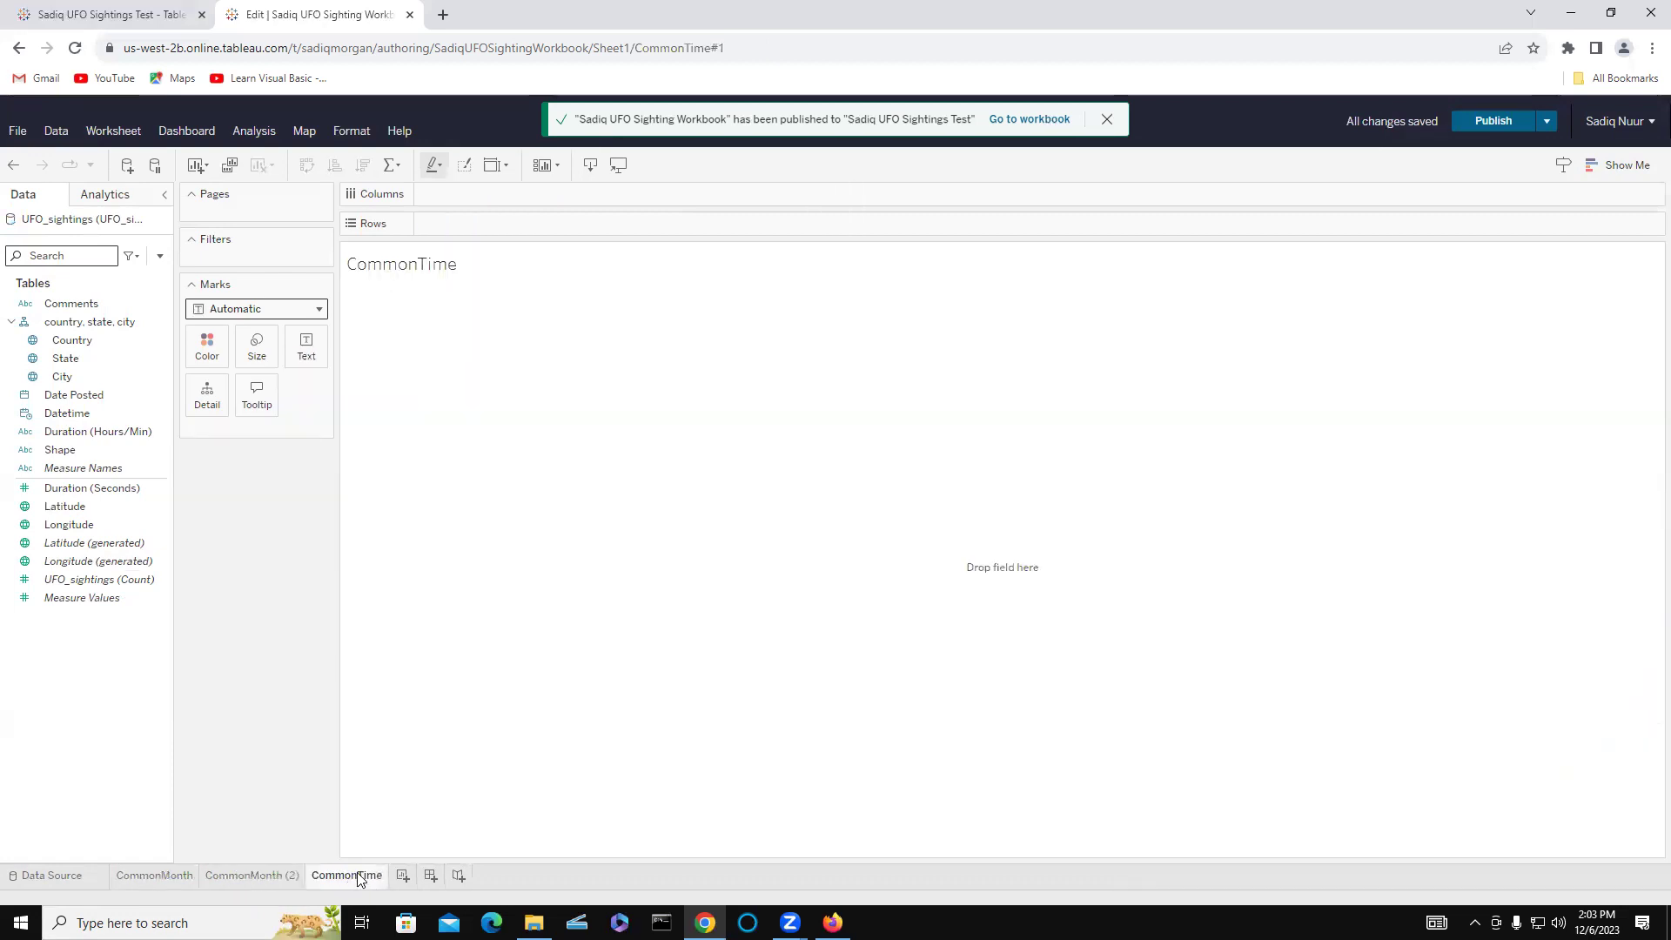
pyautogui.rightClick(359, 880)
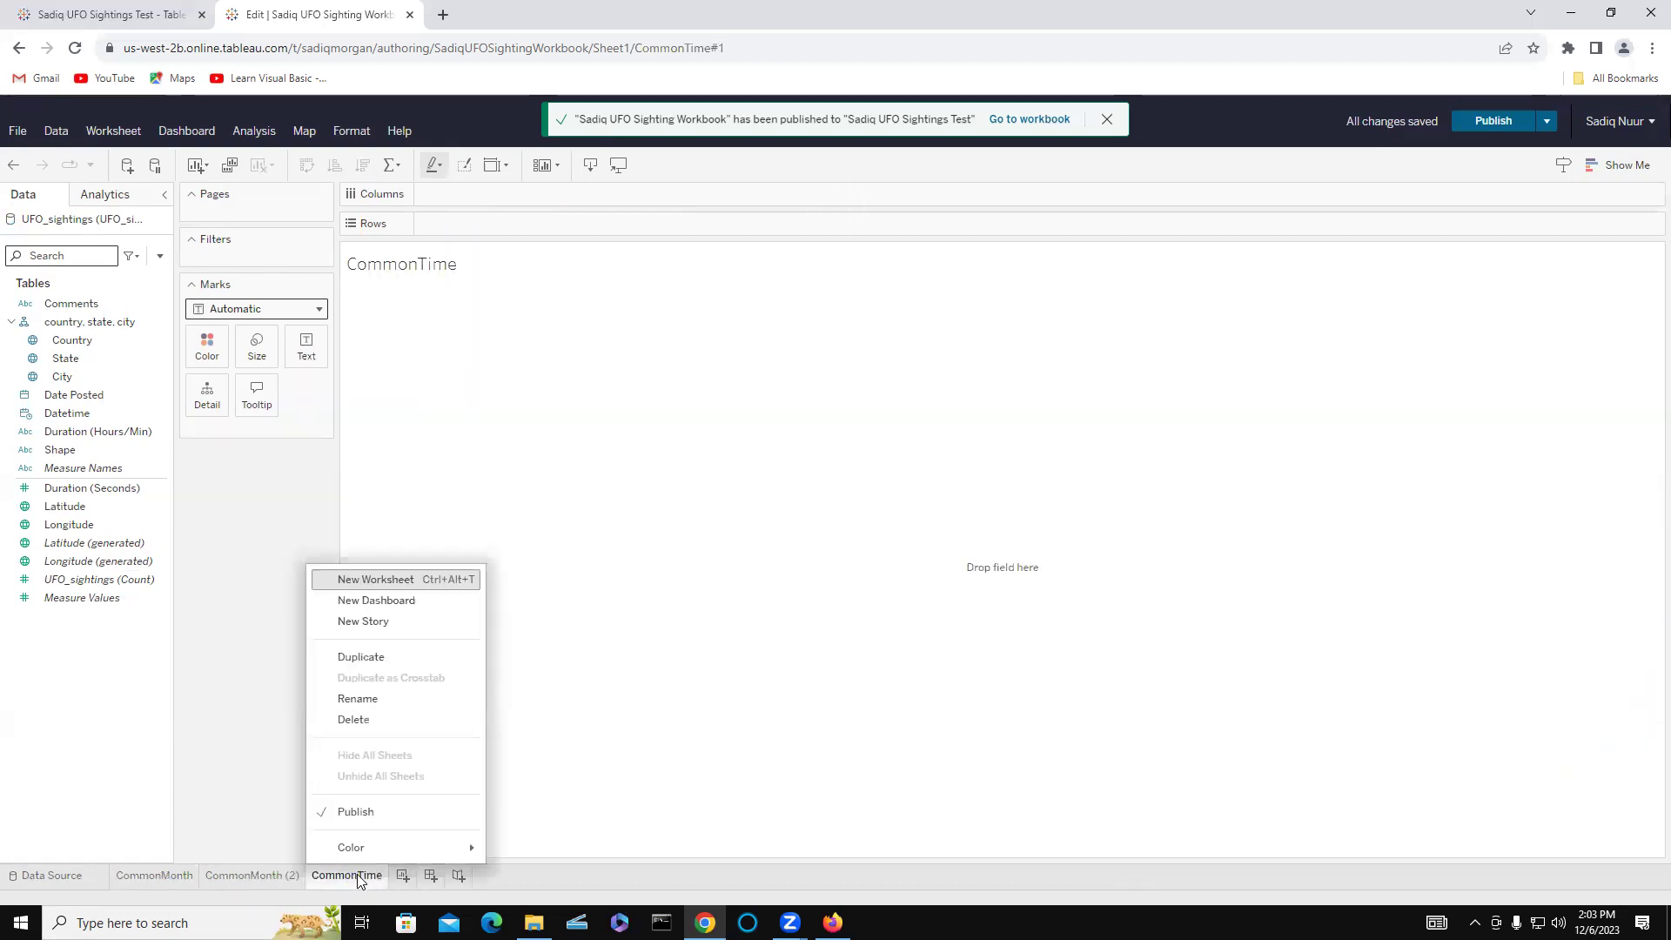
pyautogui.click(360, 720)
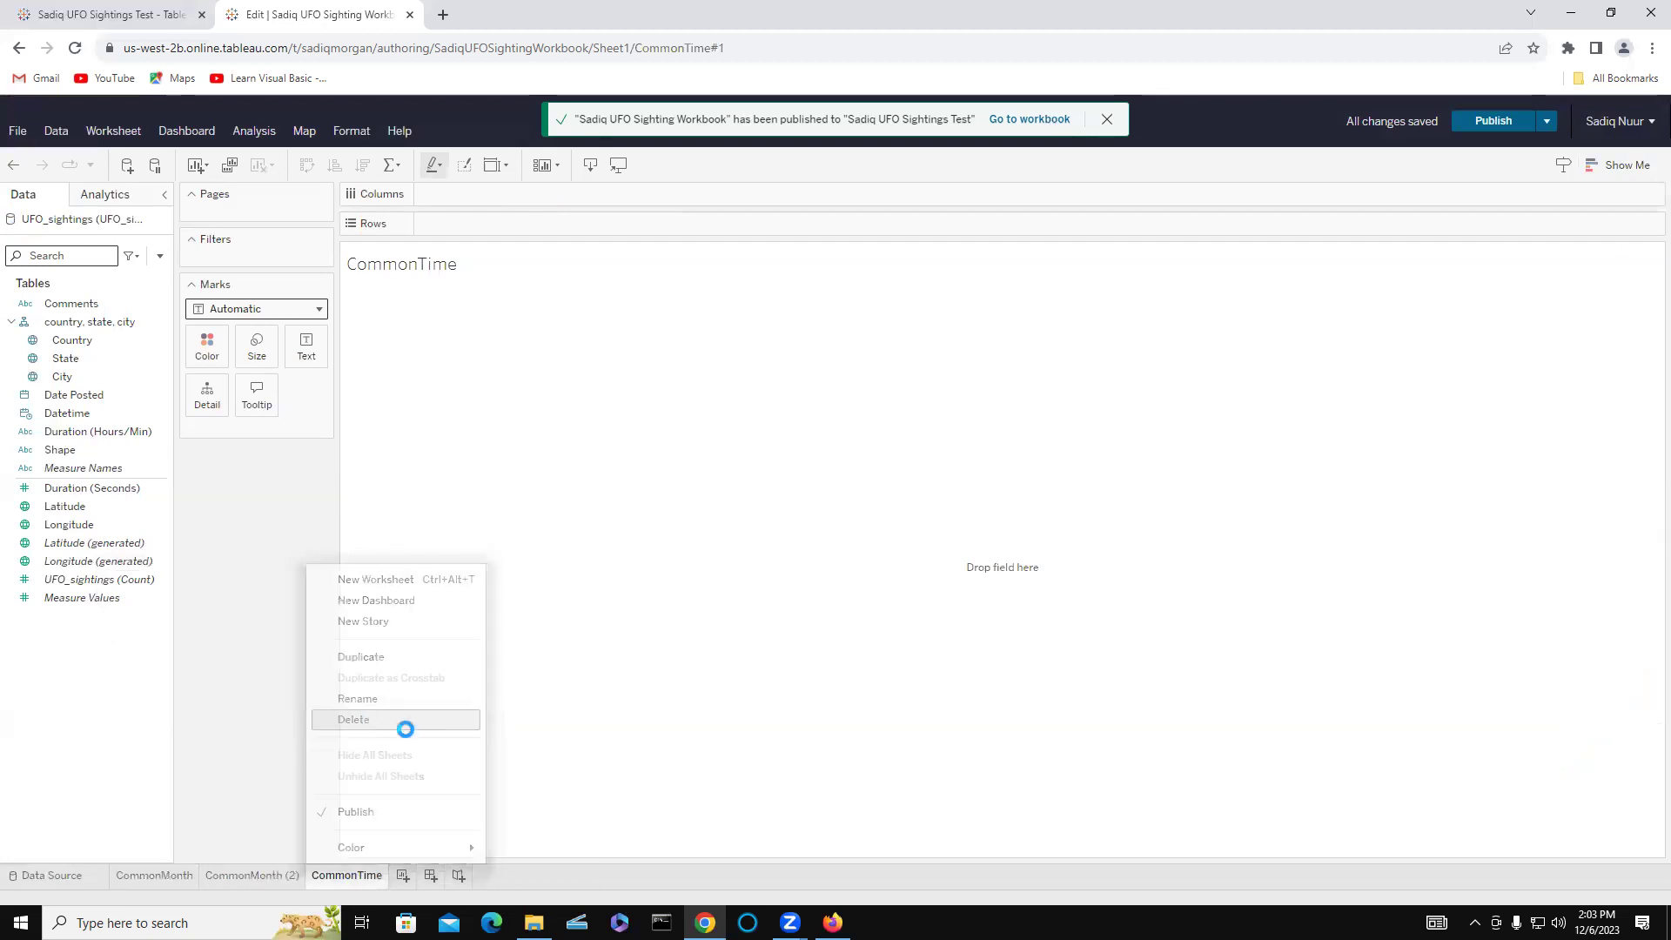
# - Rename the duplicated worksheet CommonMonth (2) as CommonTime
pyautogui.doubleClick(248, 881)
pyautogui.click(315, 882)
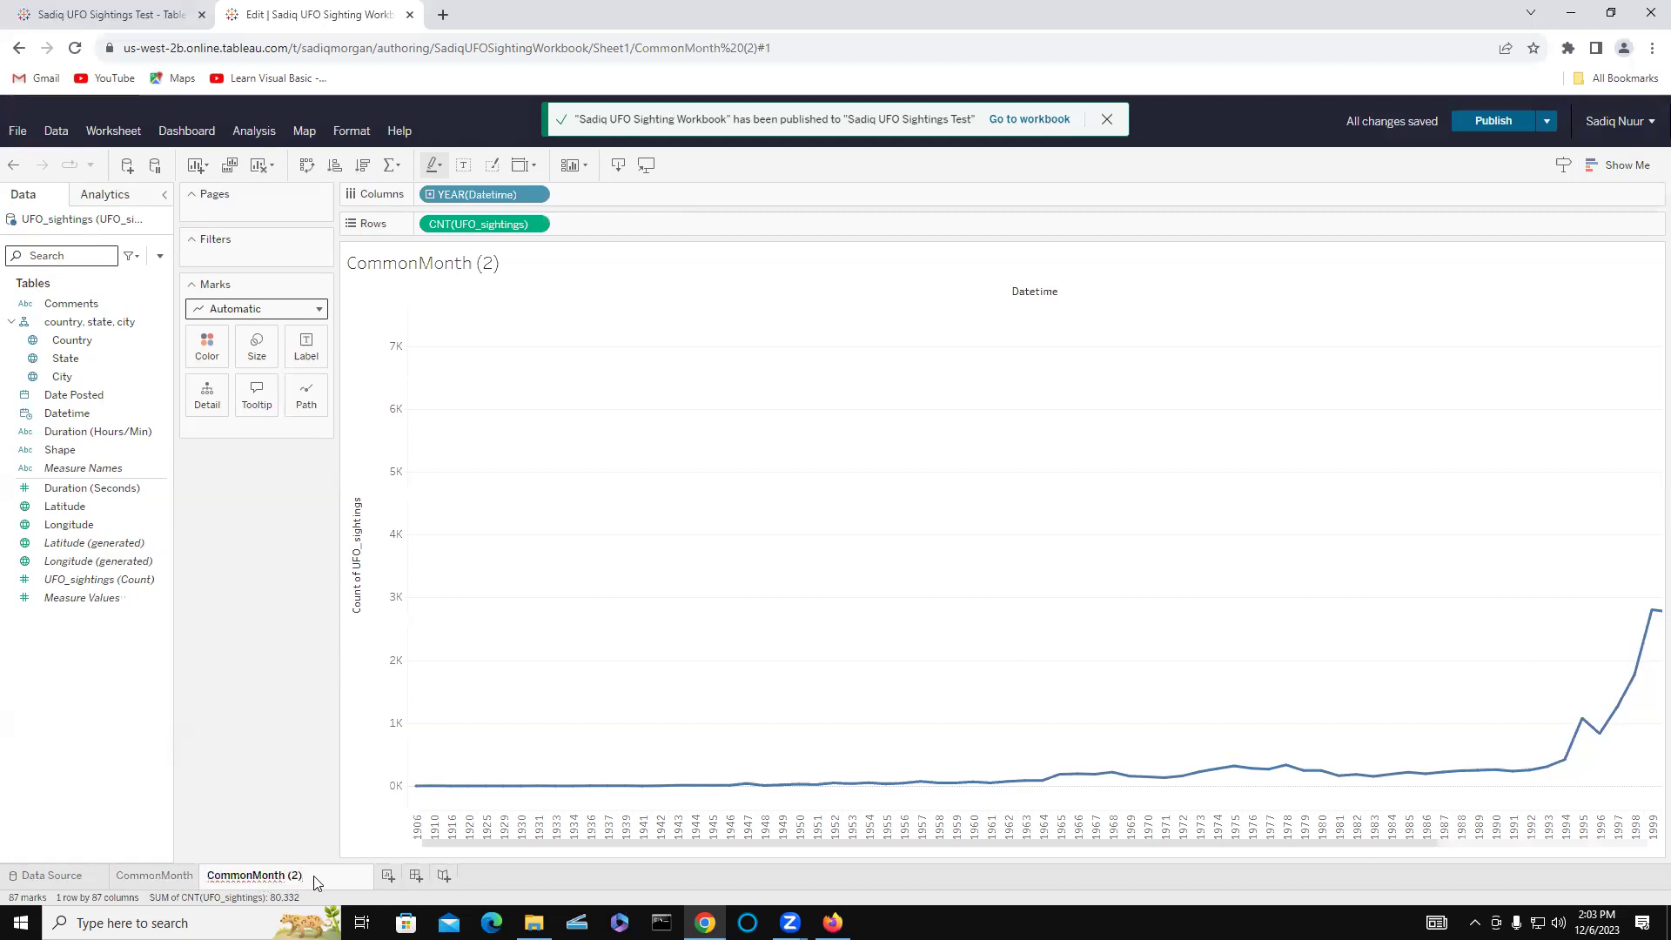
pyautogui.press('BackSpace')
pyautogui.press('BackSpace')
pyautogui.press('BackSpace')
pyautogui.press('BackSpace')
pyautogui.press('BackSpace')
pyautogui.press('BackSpace')
pyautogui.press('BackSpace')
pyautogui.press('BackSpace')
pyautogui.write('Time')
pyautogui.press('Return')
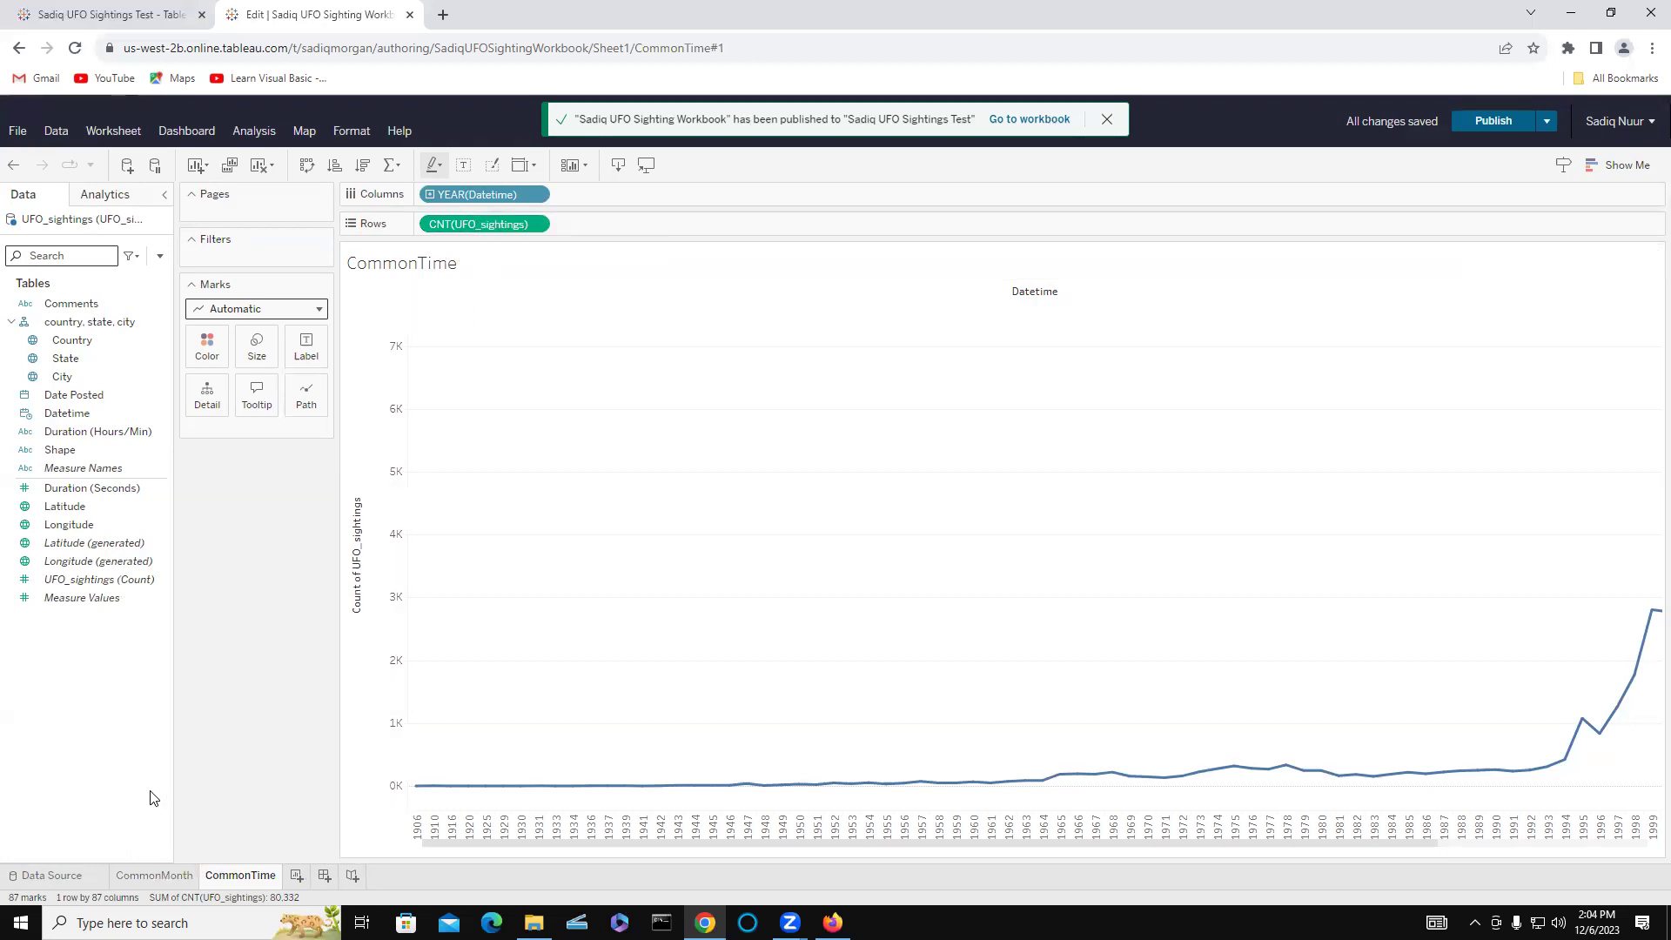
# - On CommonMonth, drill the Datetime column field down to month and remove its year and quarter levels
pyautogui.click(148, 877)
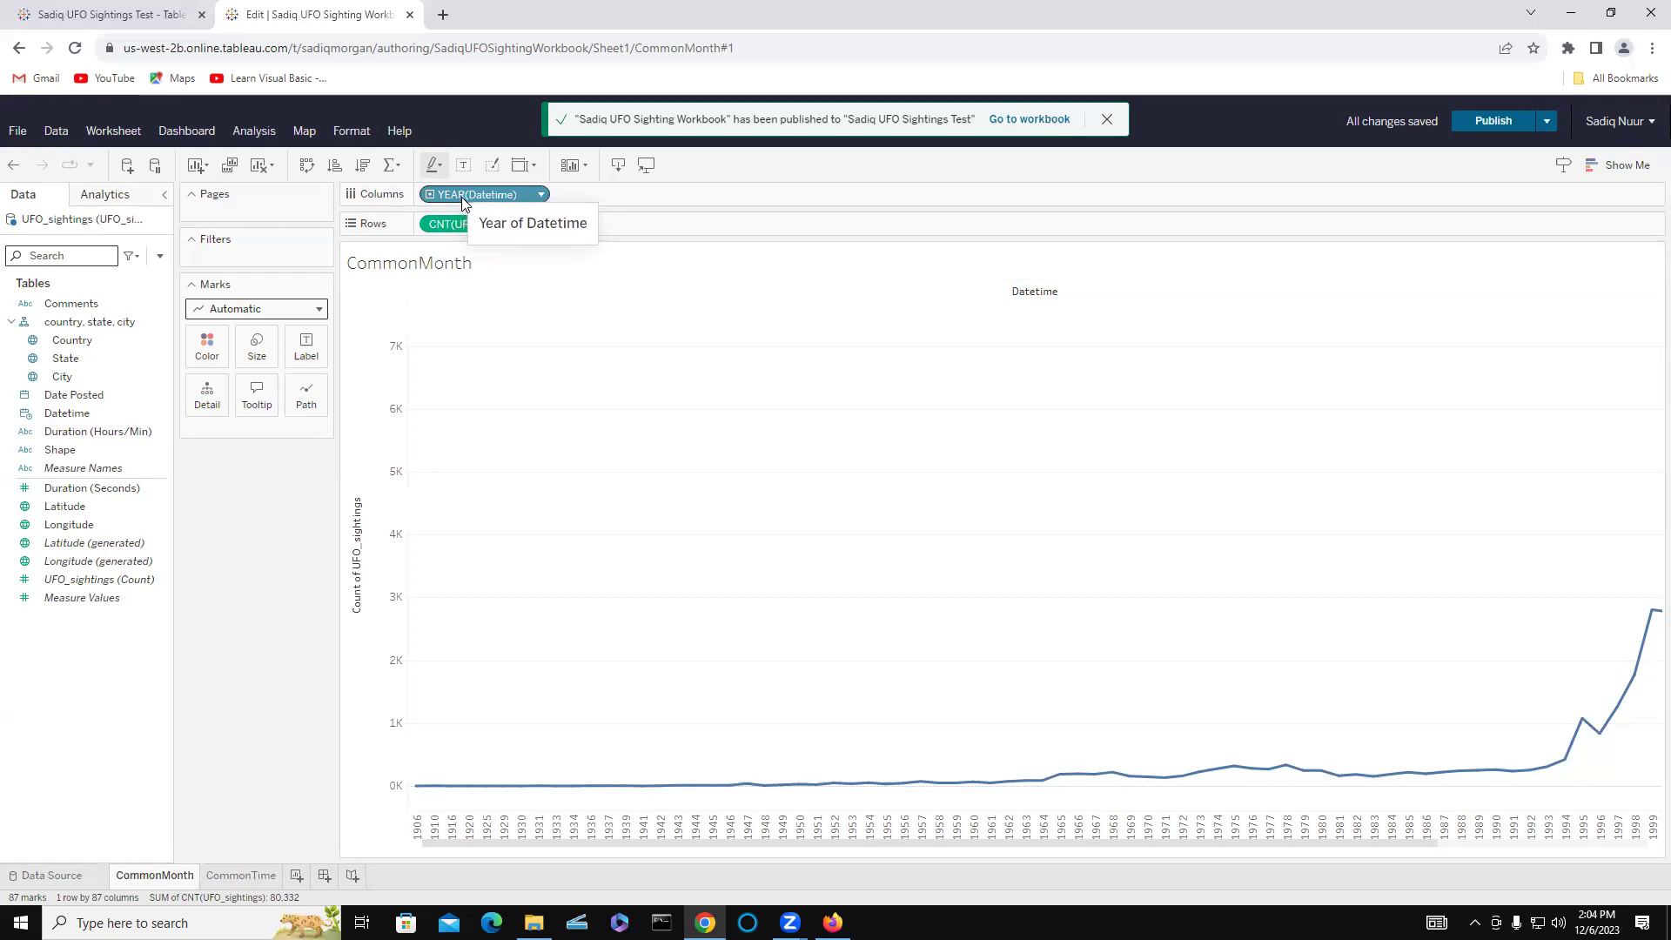
pyautogui.click(427, 195)
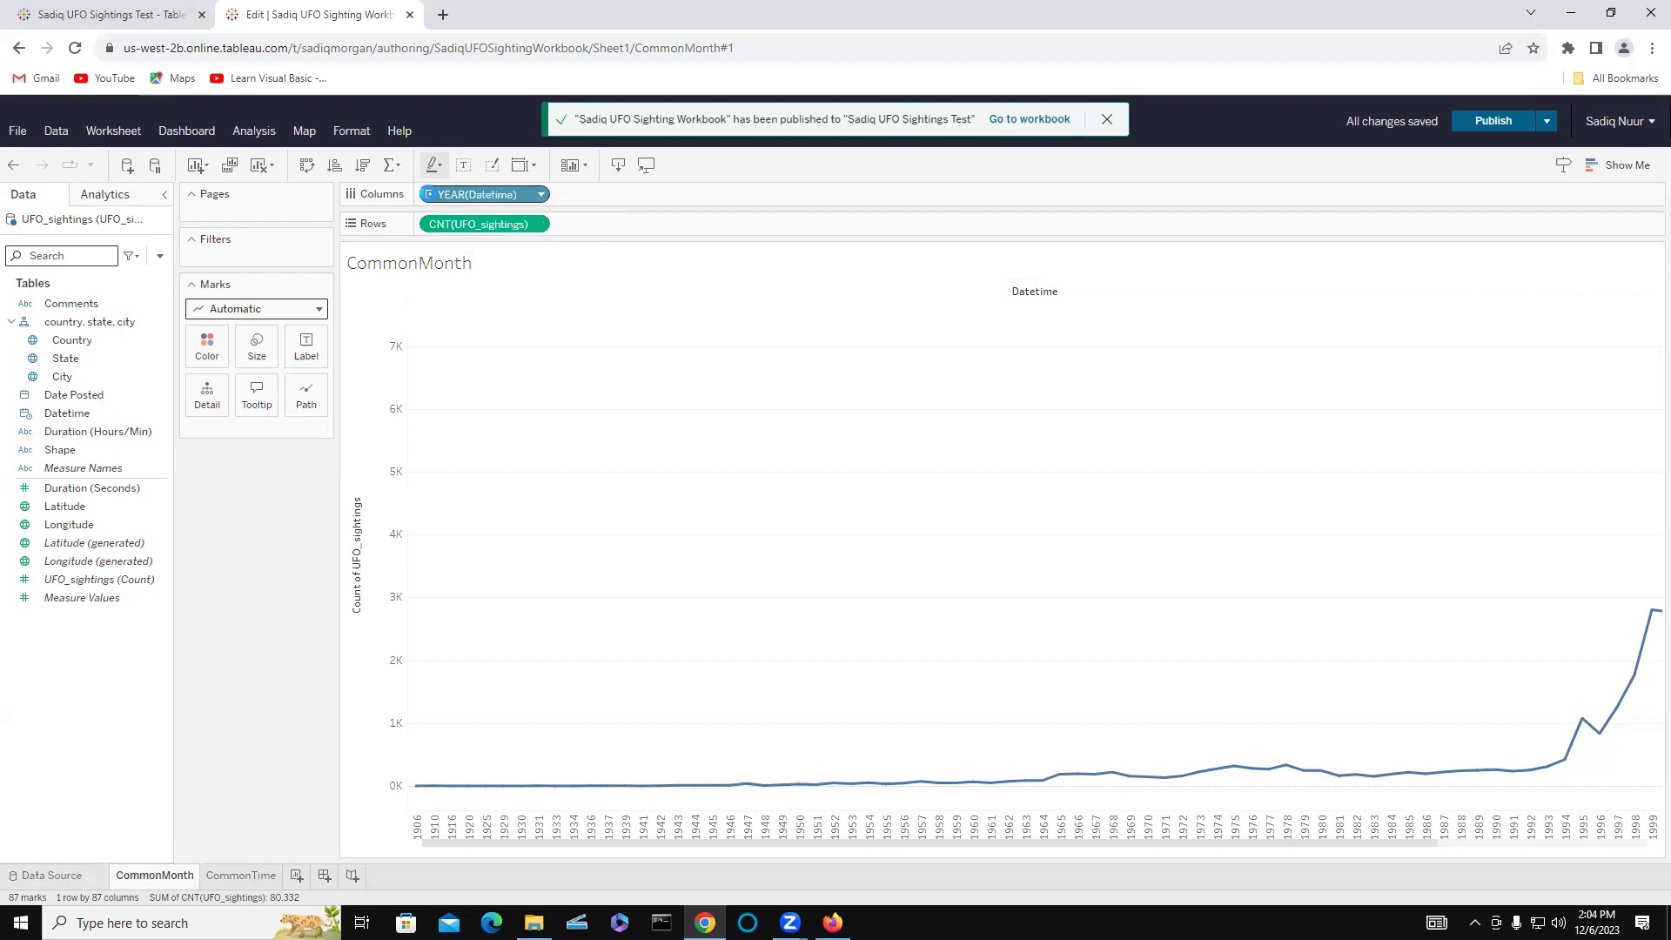
pyautogui.click(430, 195)
pyautogui.click(430, 195)
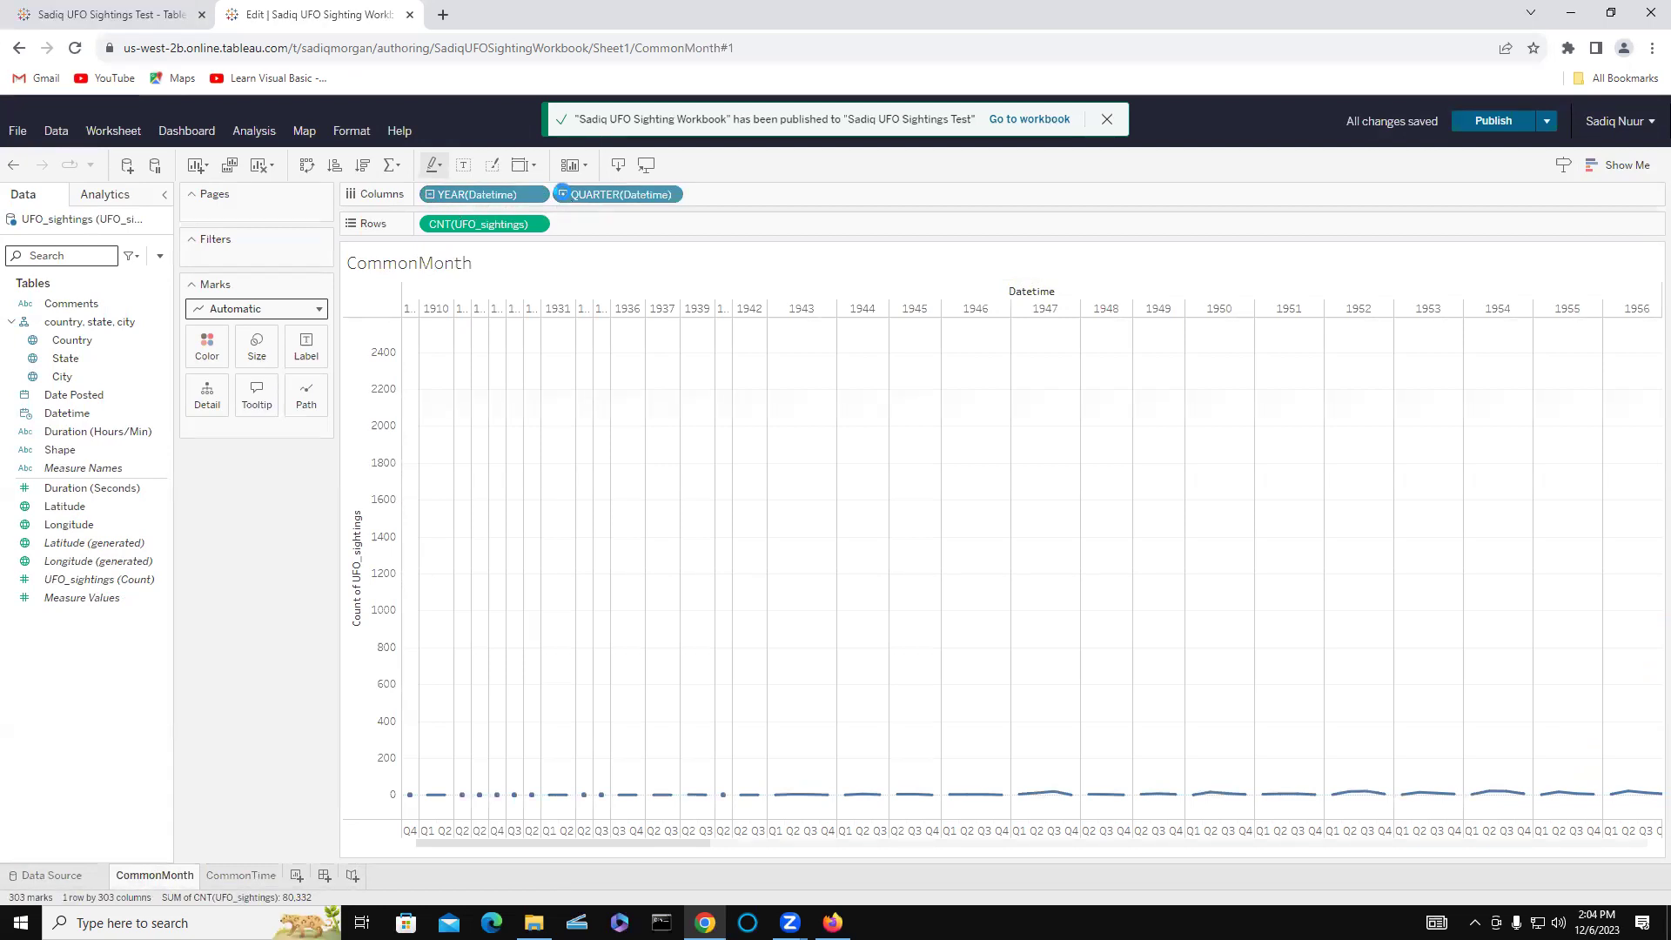
pyautogui.click(562, 194)
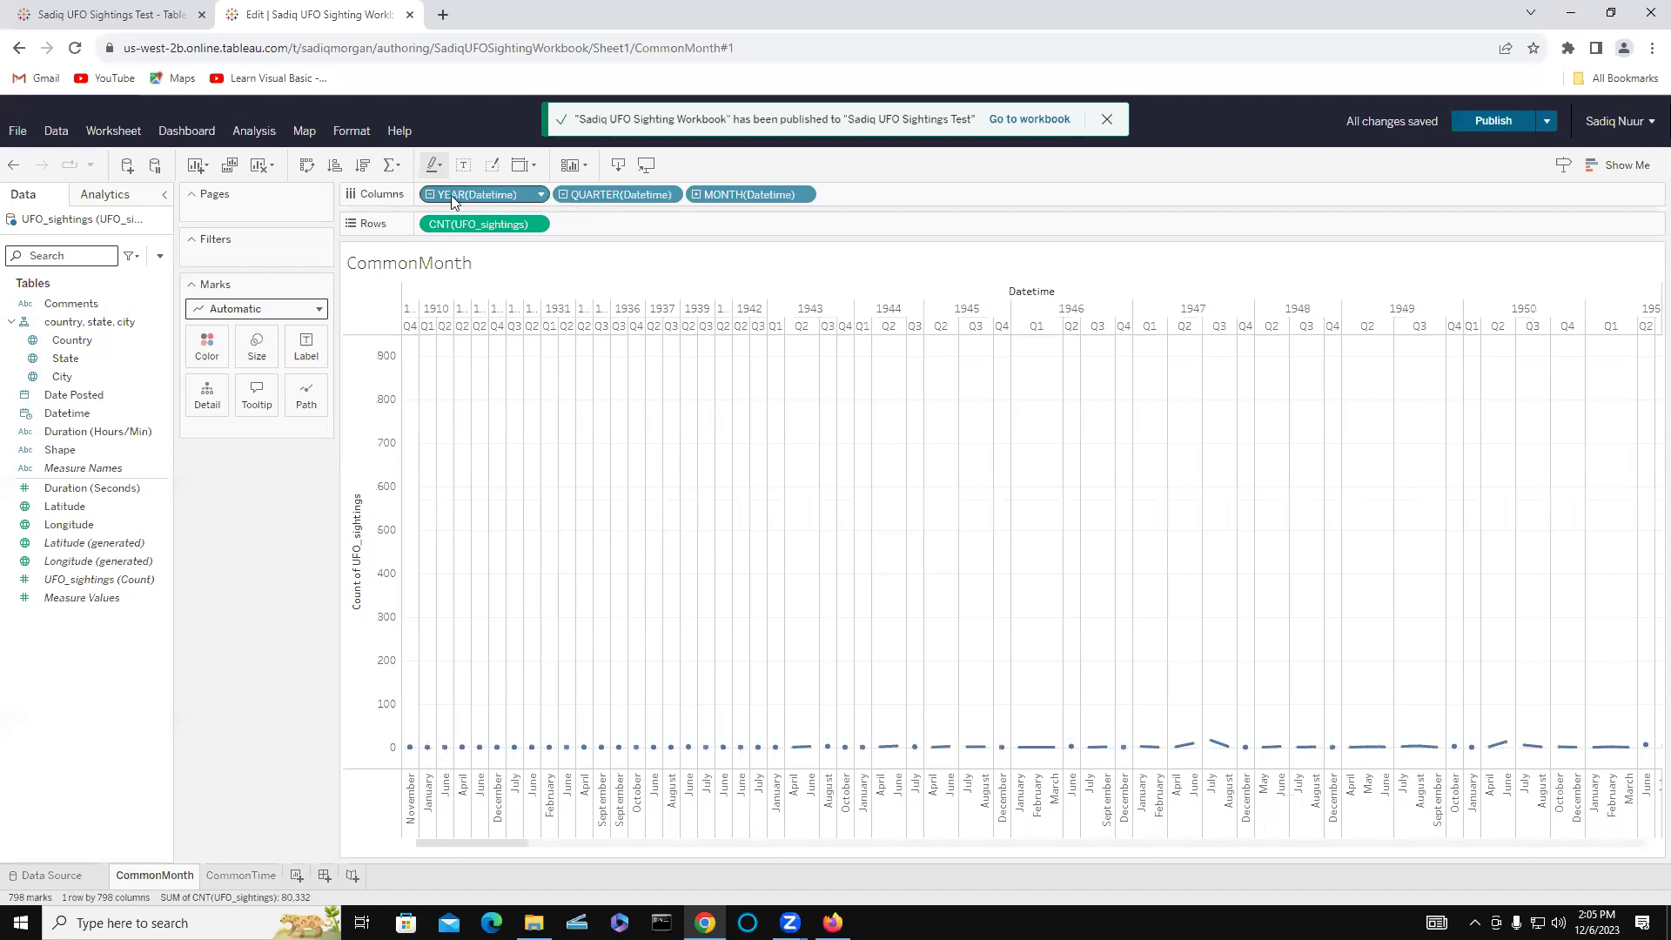
pyautogui.moveTo(441, 200); pyautogui.dragTo(96, 337)
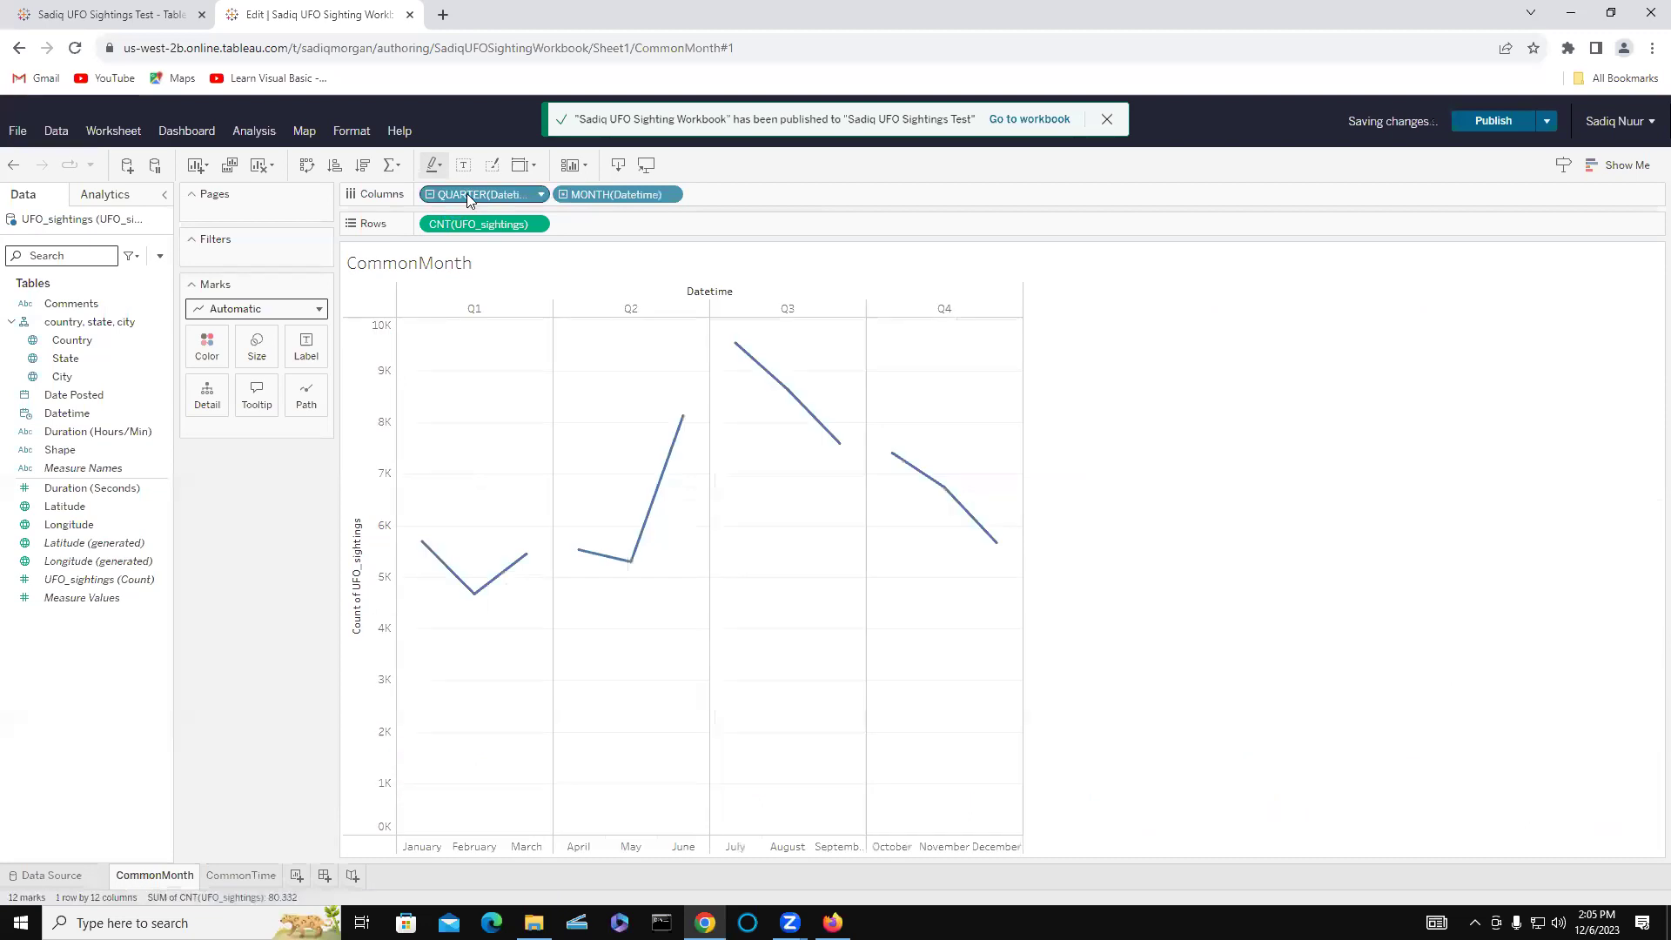
pyautogui.moveTo(479, 194); pyautogui.dragTo(118, 383)
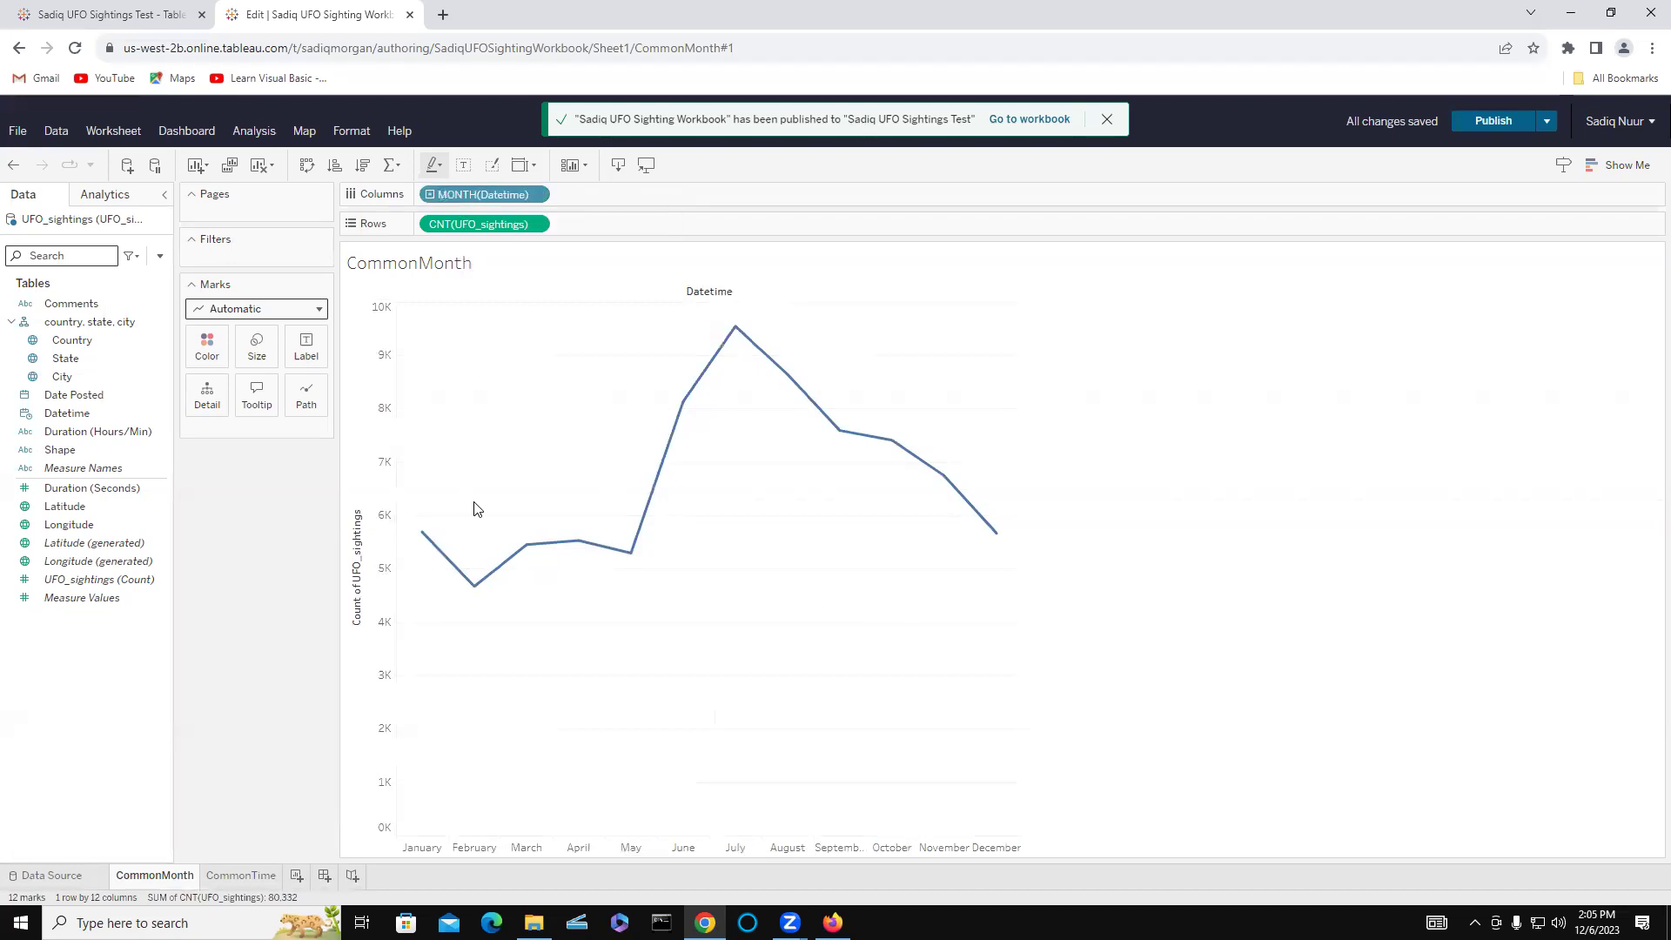
# - On CommonTime, drill the Datetime column field down through quarter, month and day to hour
pyautogui.click(246, 875)
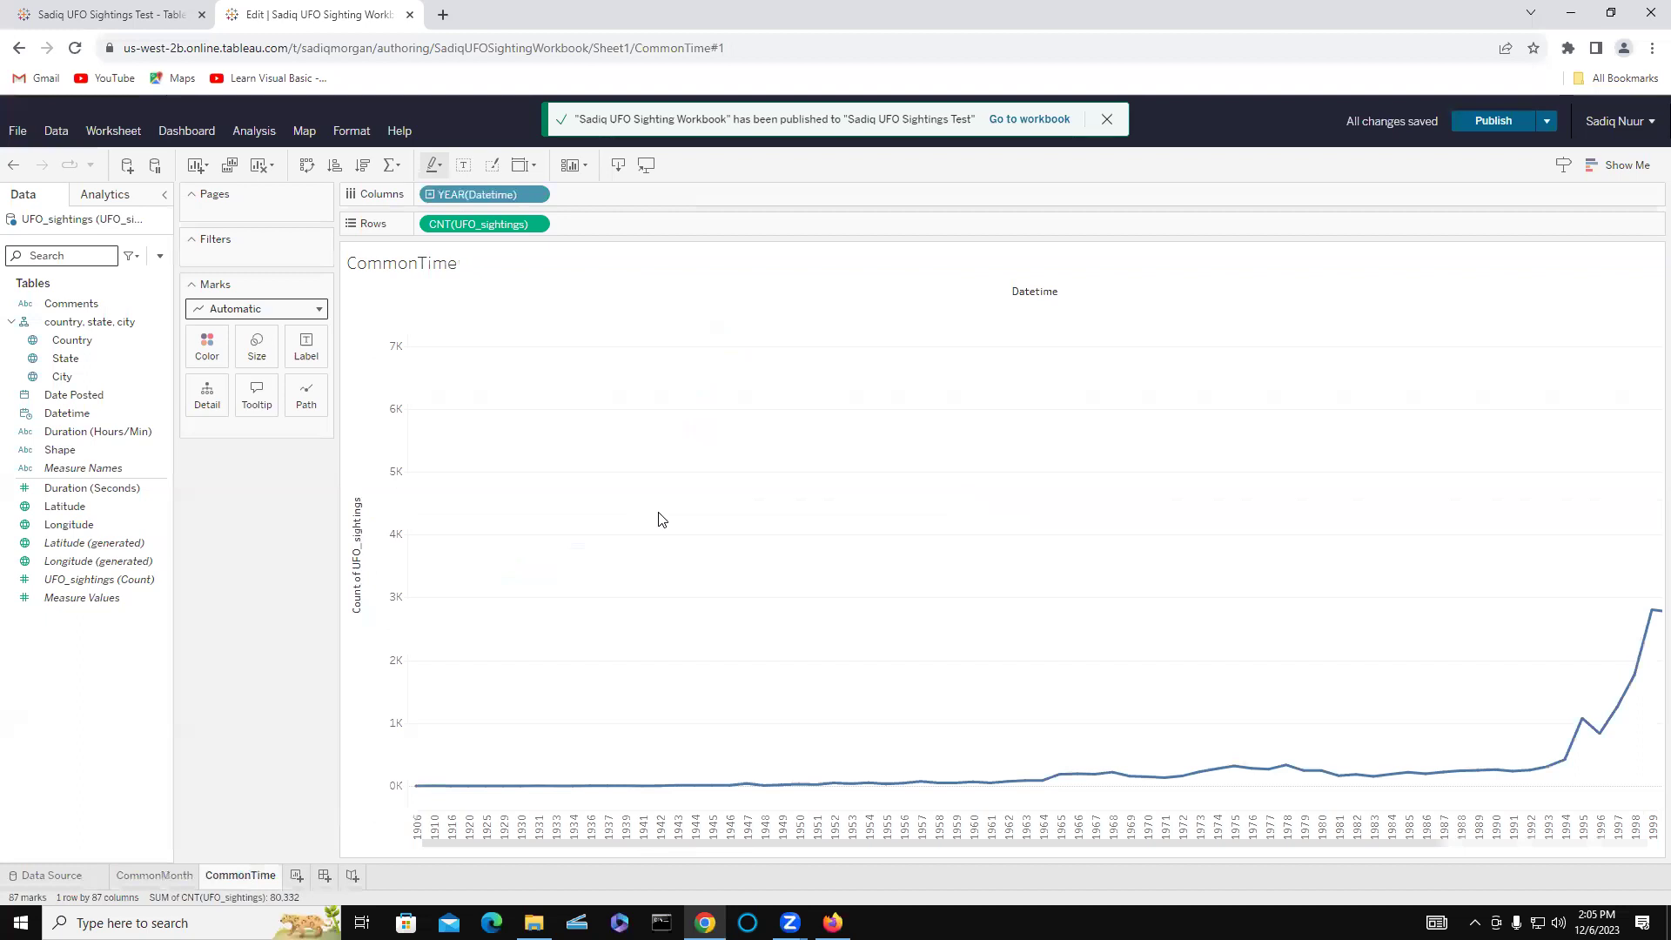
pyautogui.click(429, 194)
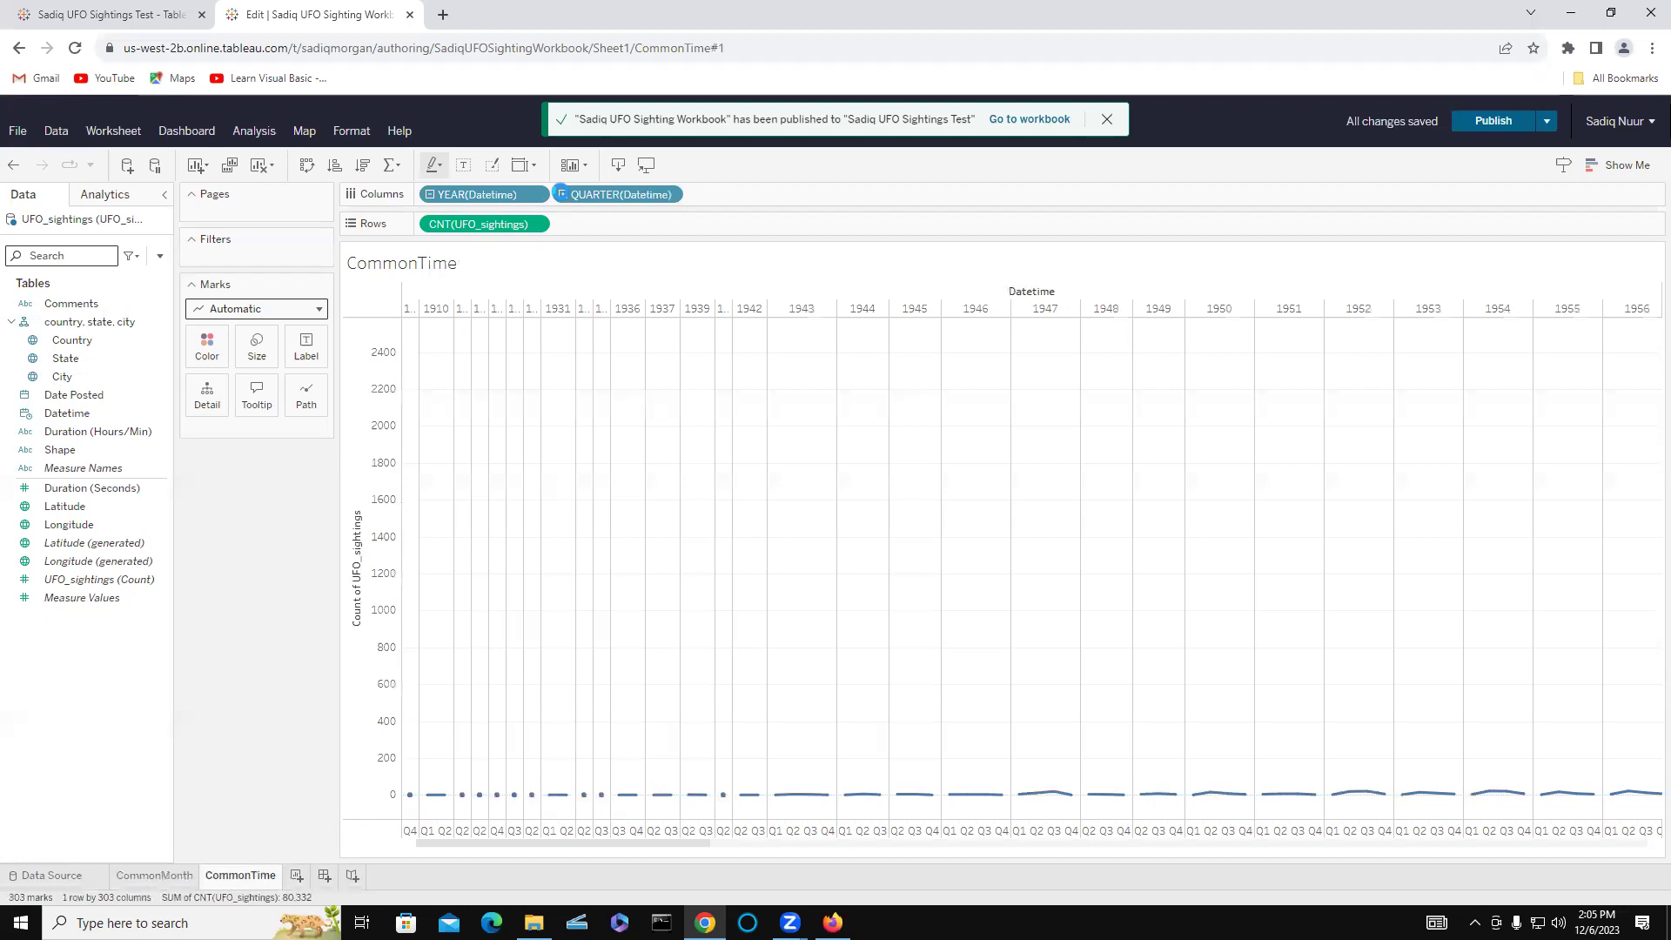
pyautogui.click(562, 194)
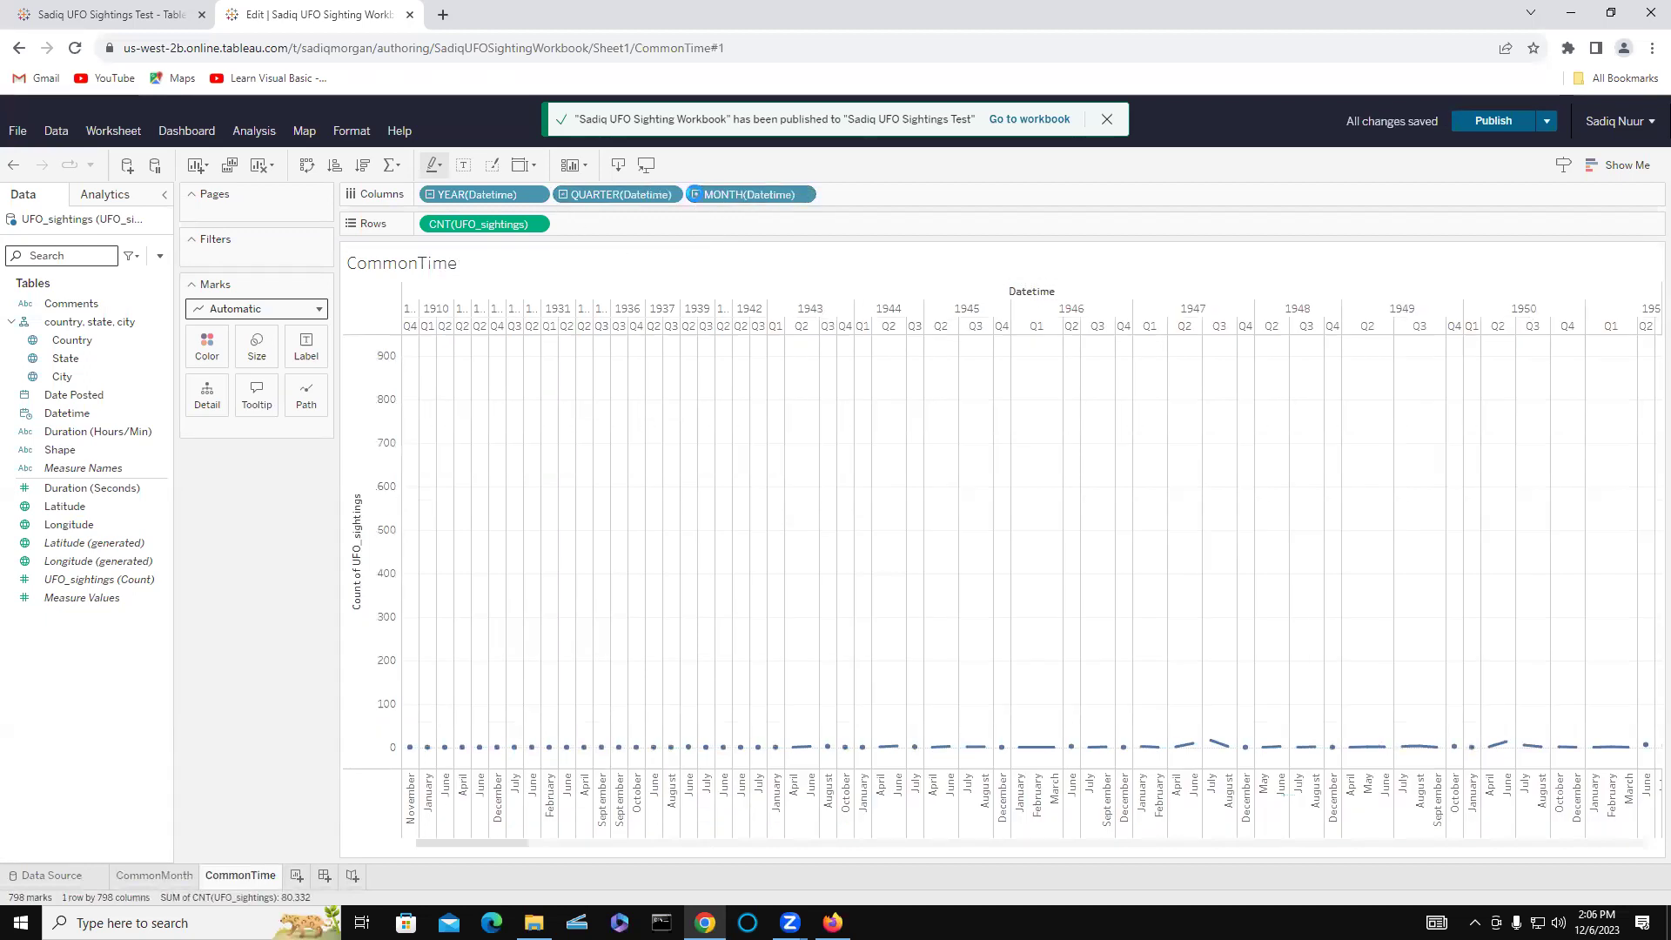
pyautogui.click(695, 195)
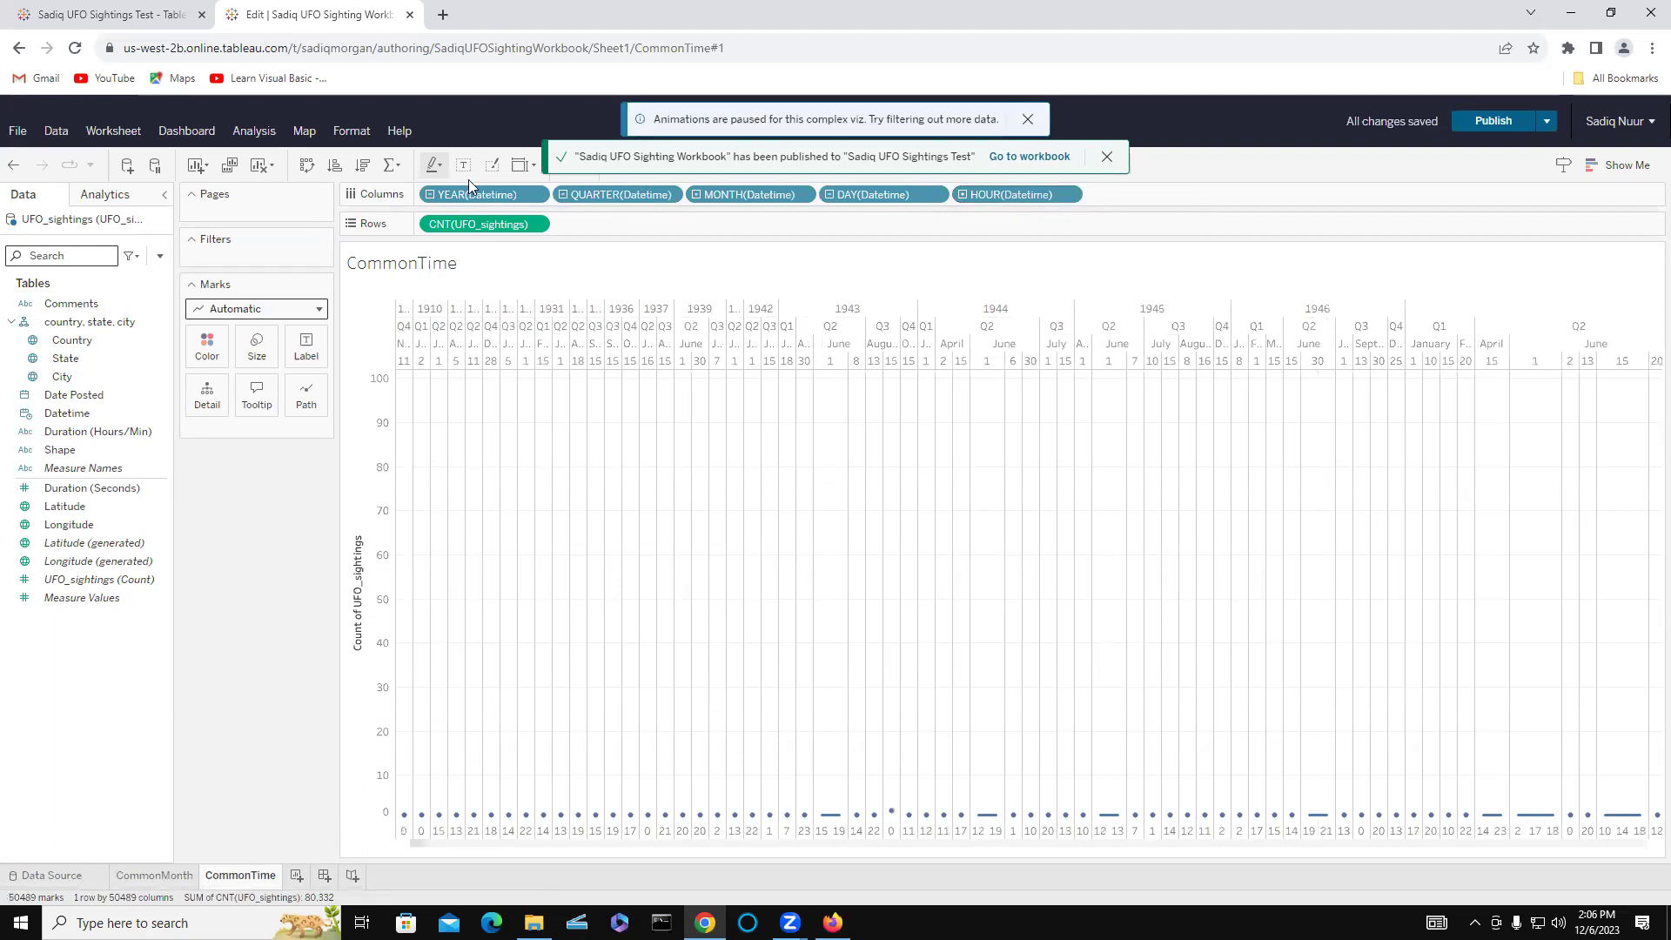
# - Remove the year, quarter, month and day levels of Datetime from Columns, keeping only HOUR(Datetime)
pyautogui.moveTo(470, 194); pyautogui.dragTo(113, 308)
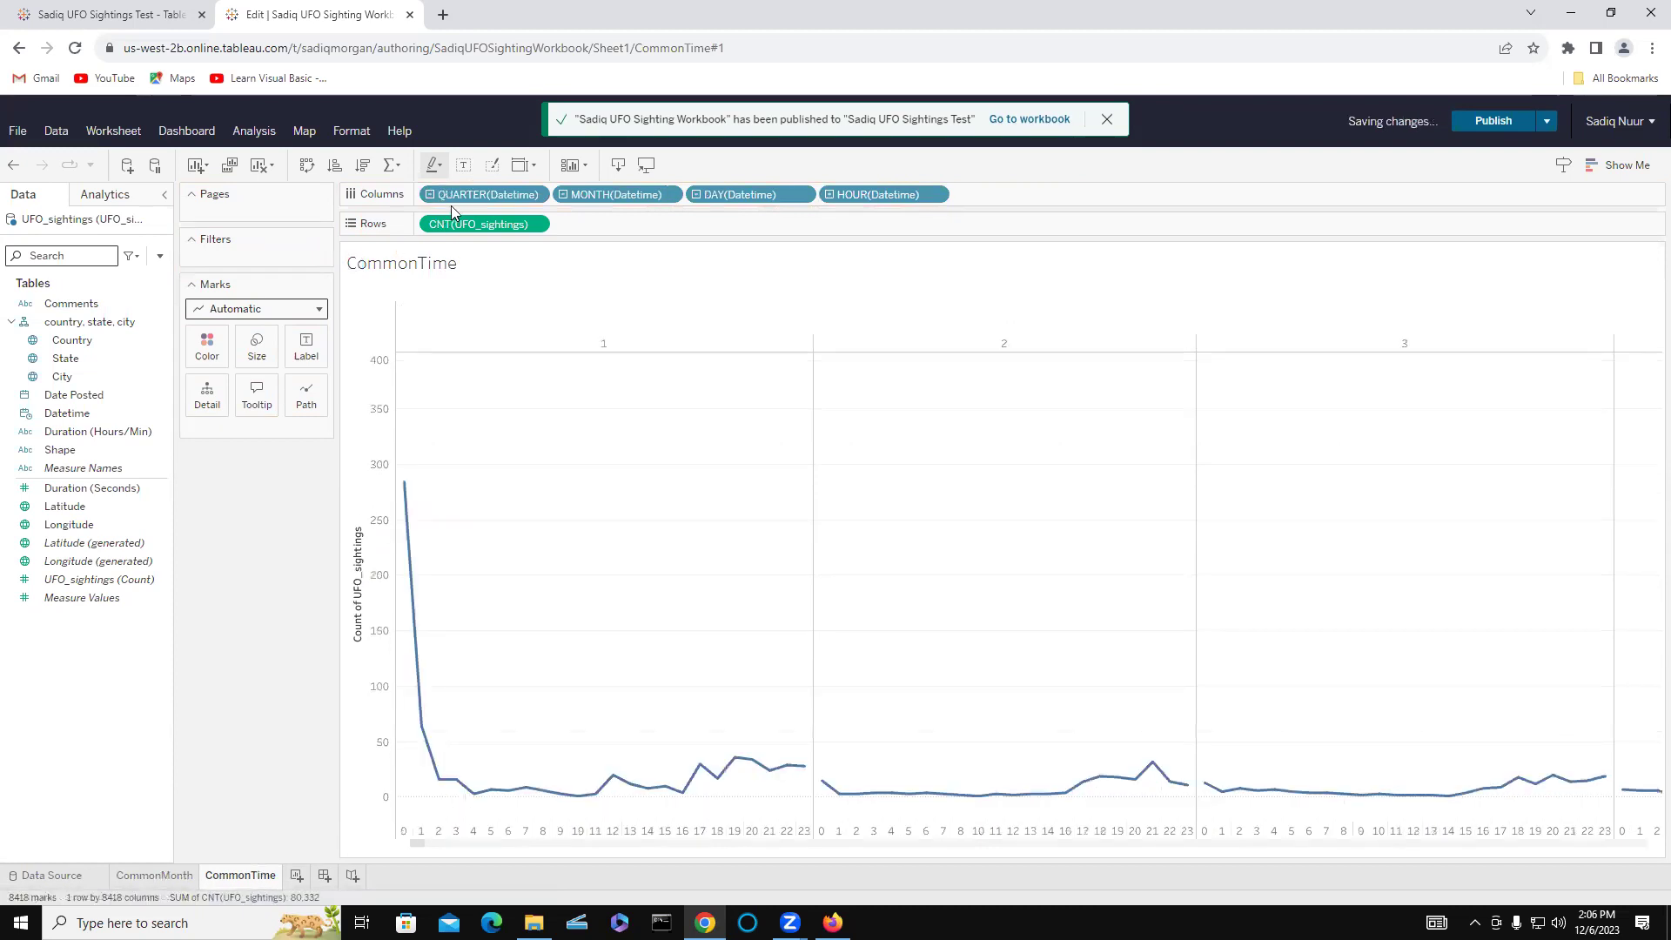
pyautogui.moveTo(457, 195); pyautogui.dragTo(95, 349)
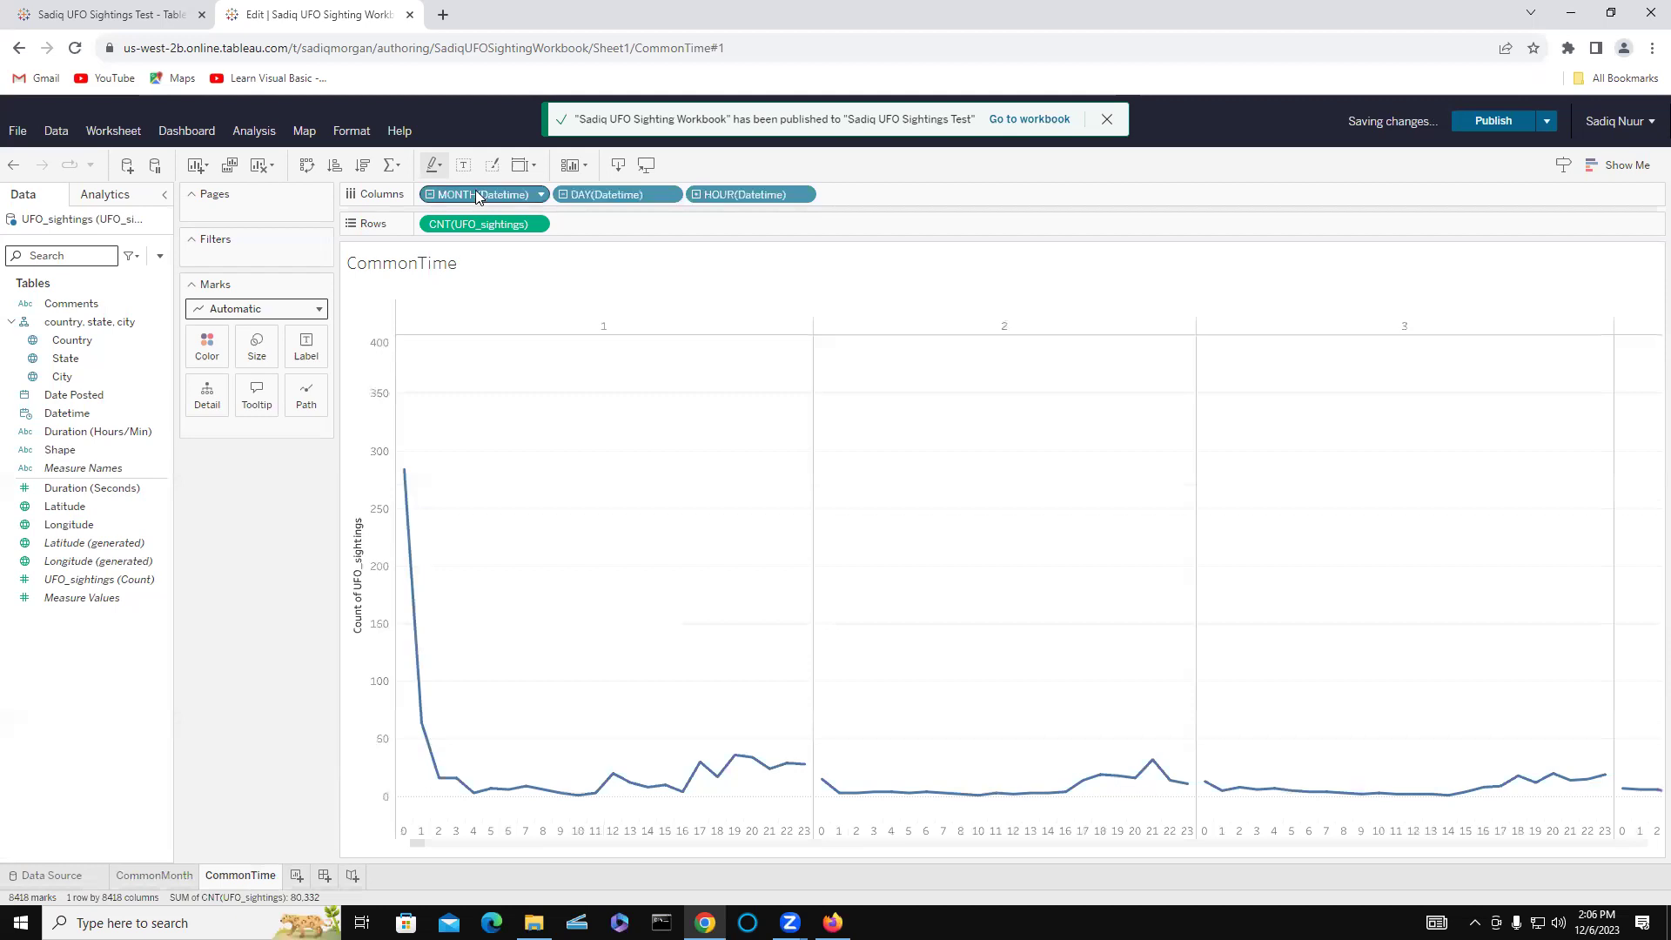
pyautogui.moveTo(450, 207); pyautogui.dragTo(88, 370)
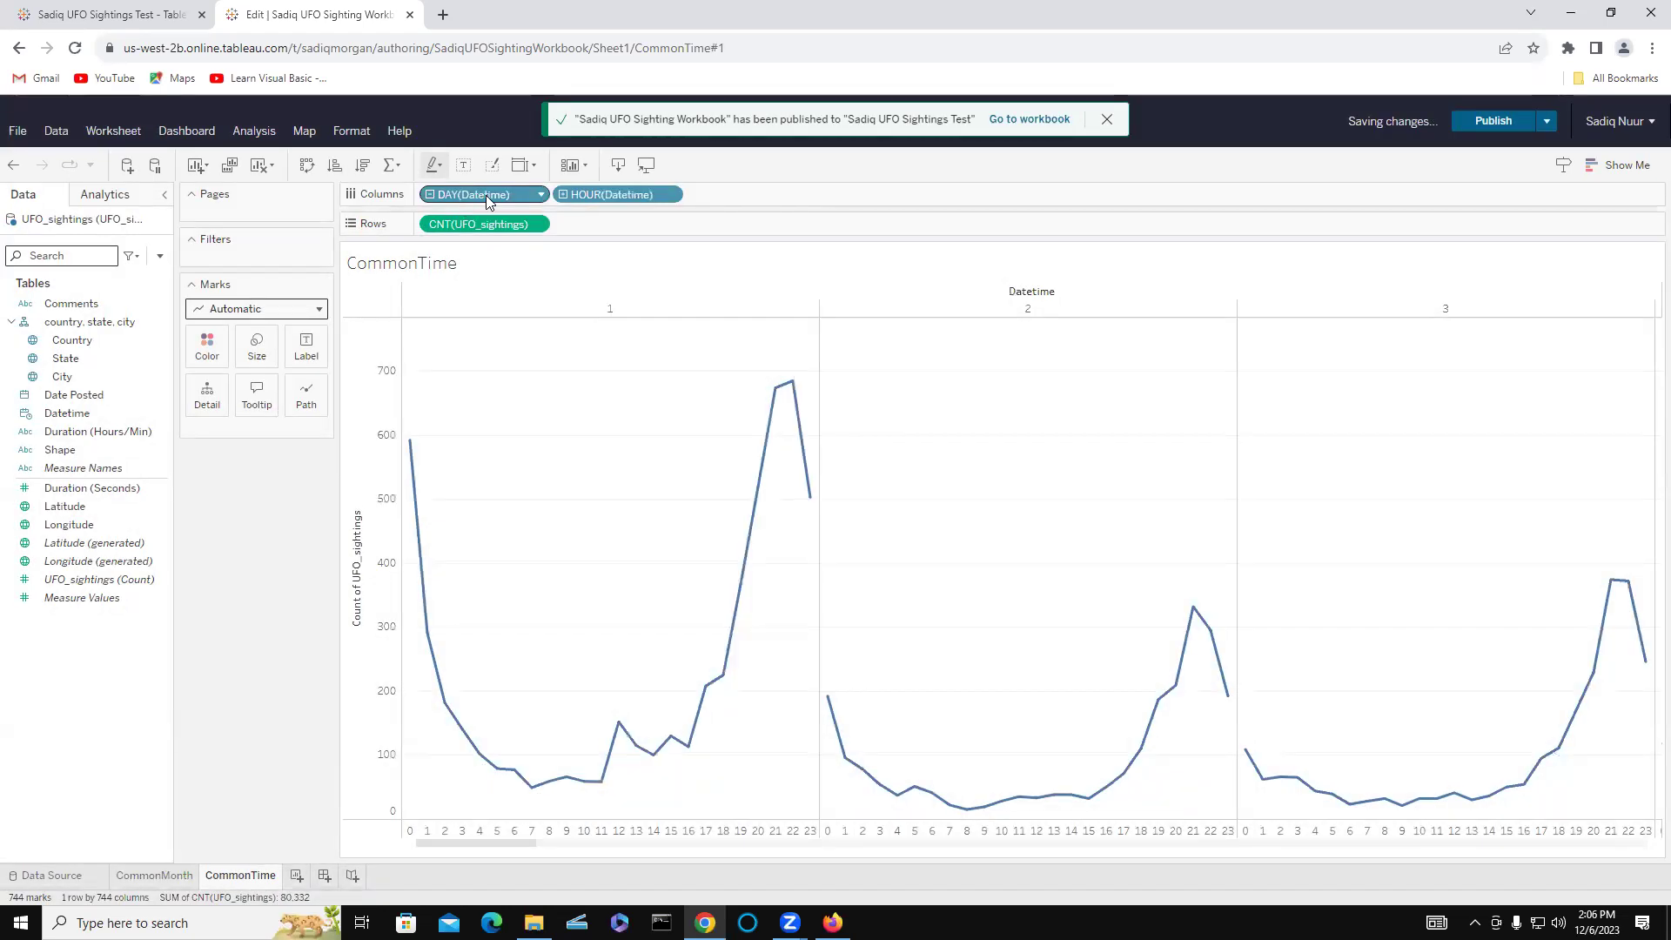
pyautogui.moveTo(487, 195); pyautogui.dragTo(95, 375)
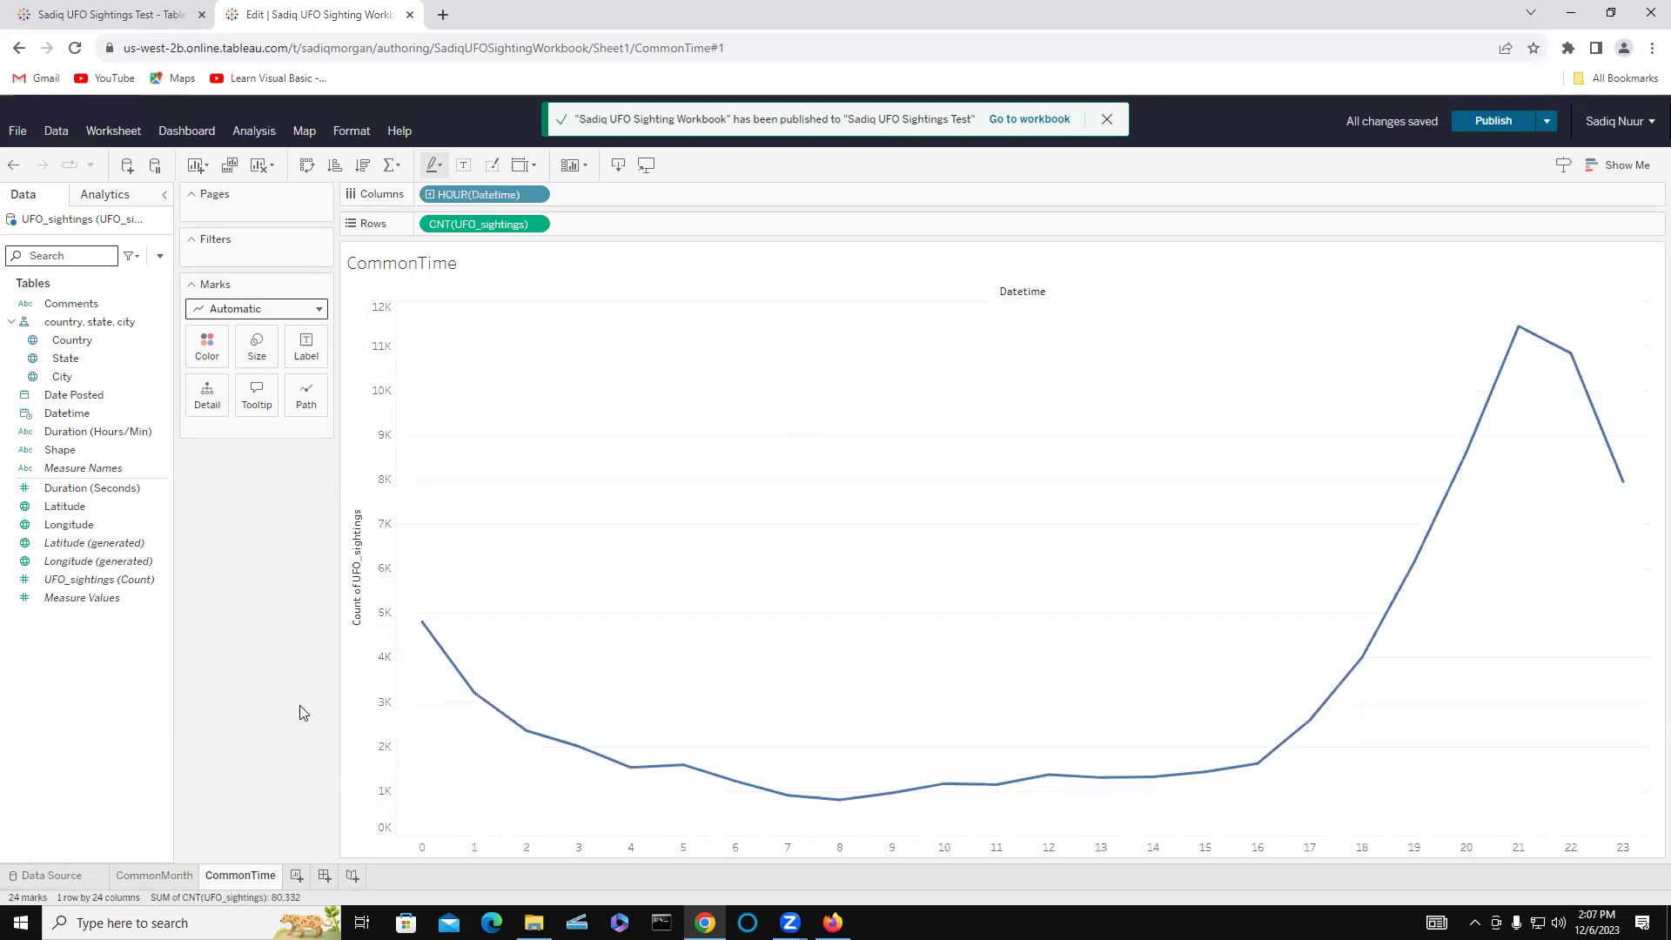
# - Add a new worksheet after CommonTime and name it Longitude and Latitude
pyautogui.click(296, 877)
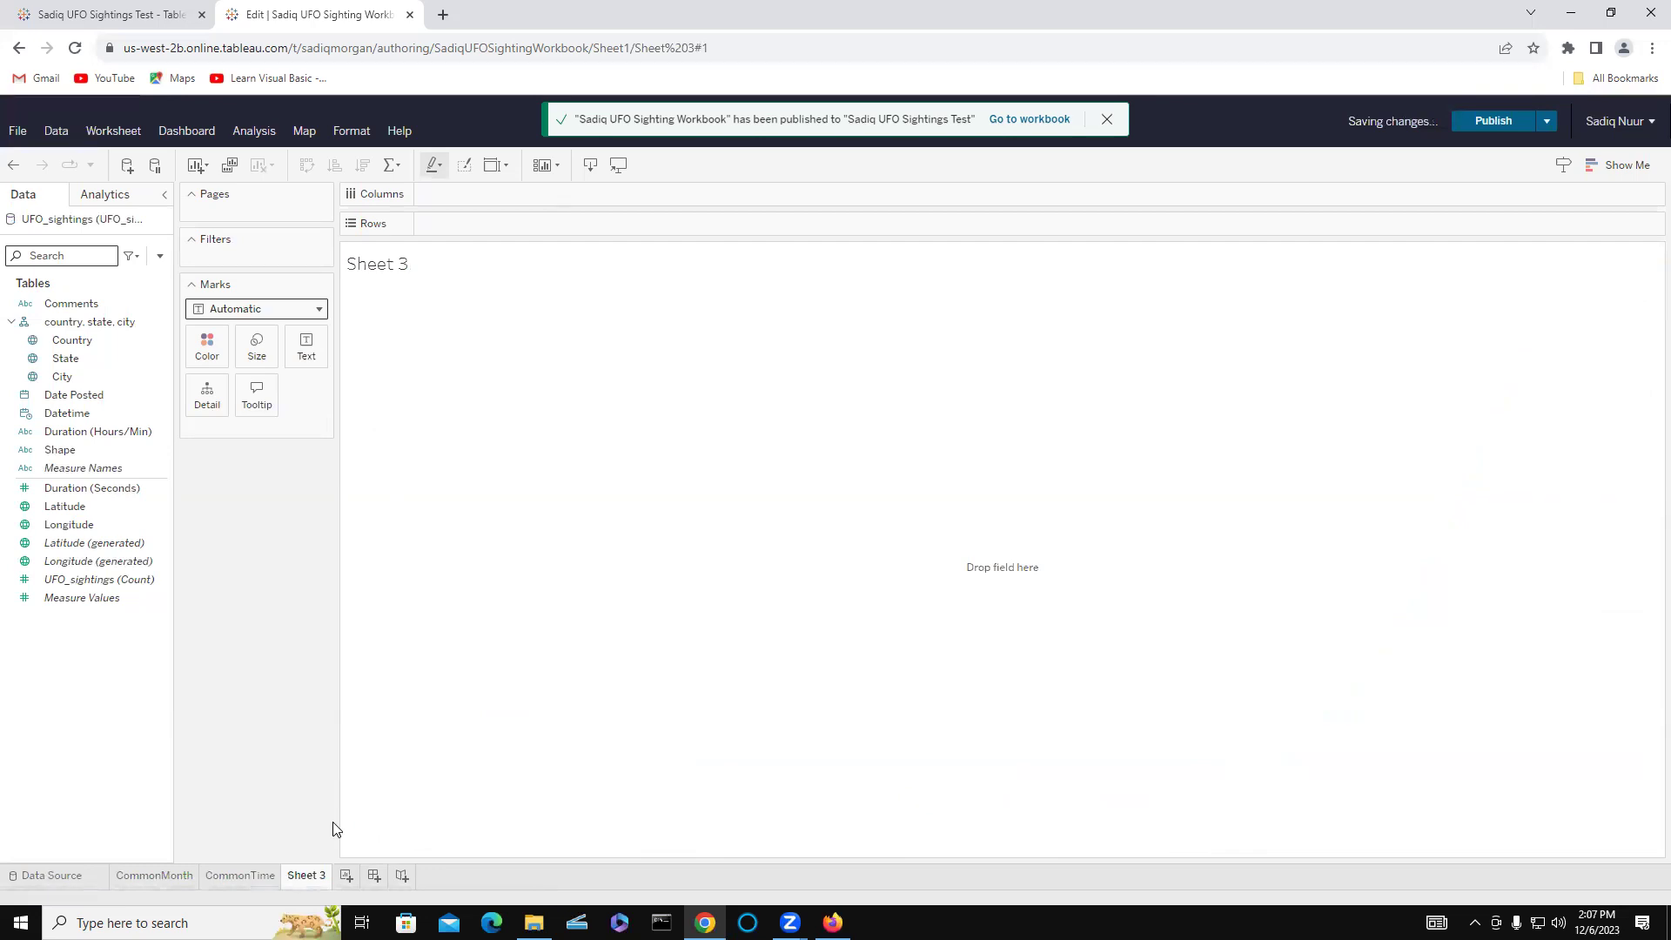
pyautogui.doubleClick(306, 876)
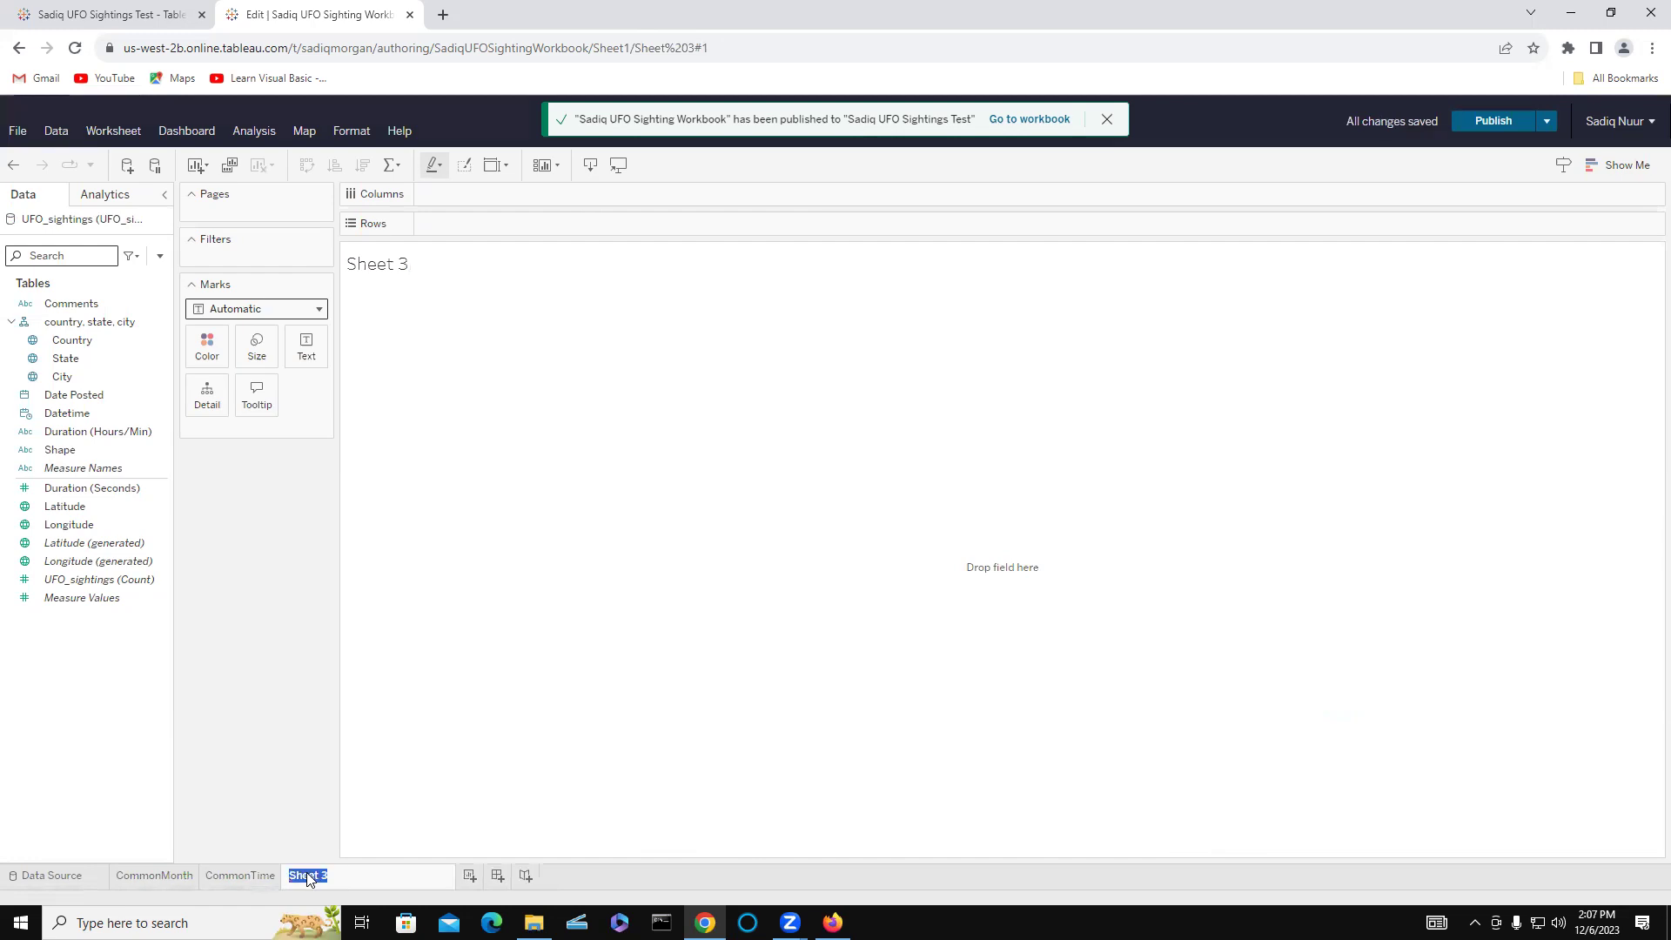
pyautogui.write('Lon')
pyautogui.write('gitude')
pyautogui.write('and')
pyautogui.write(' Latitud')
pyautogui.write('de')
pyautogui.press('Return')
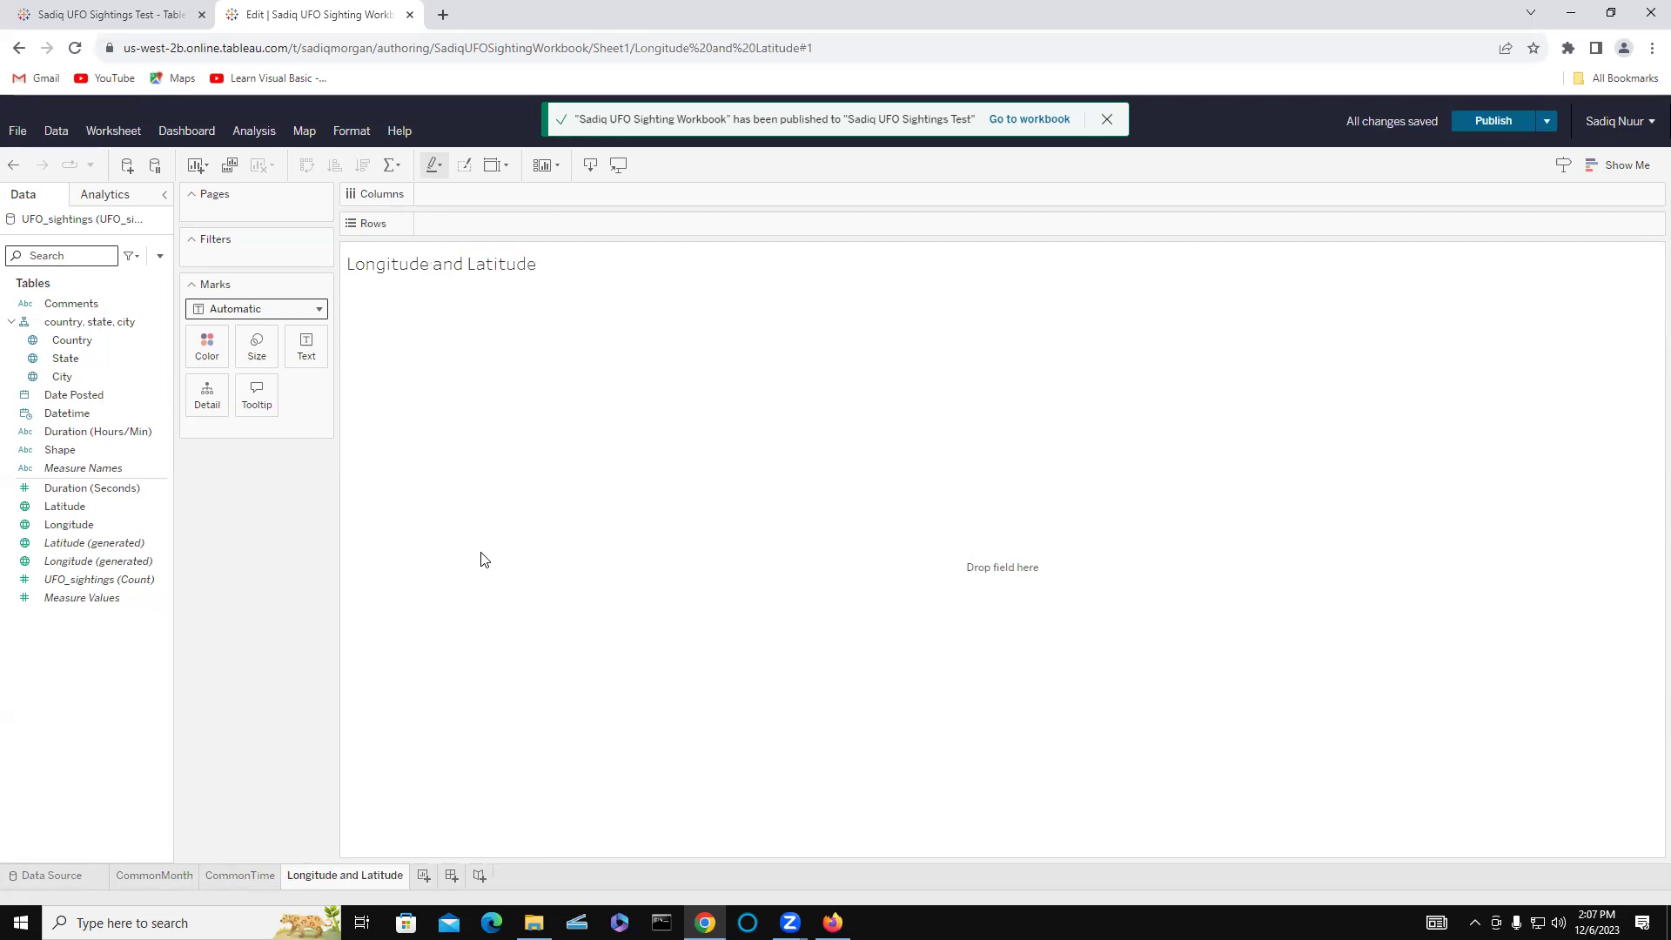
# - Build a world map with Longitude (generated) in Columns and Latitude (generated) in Rows
pyautogui.click(90, 542)
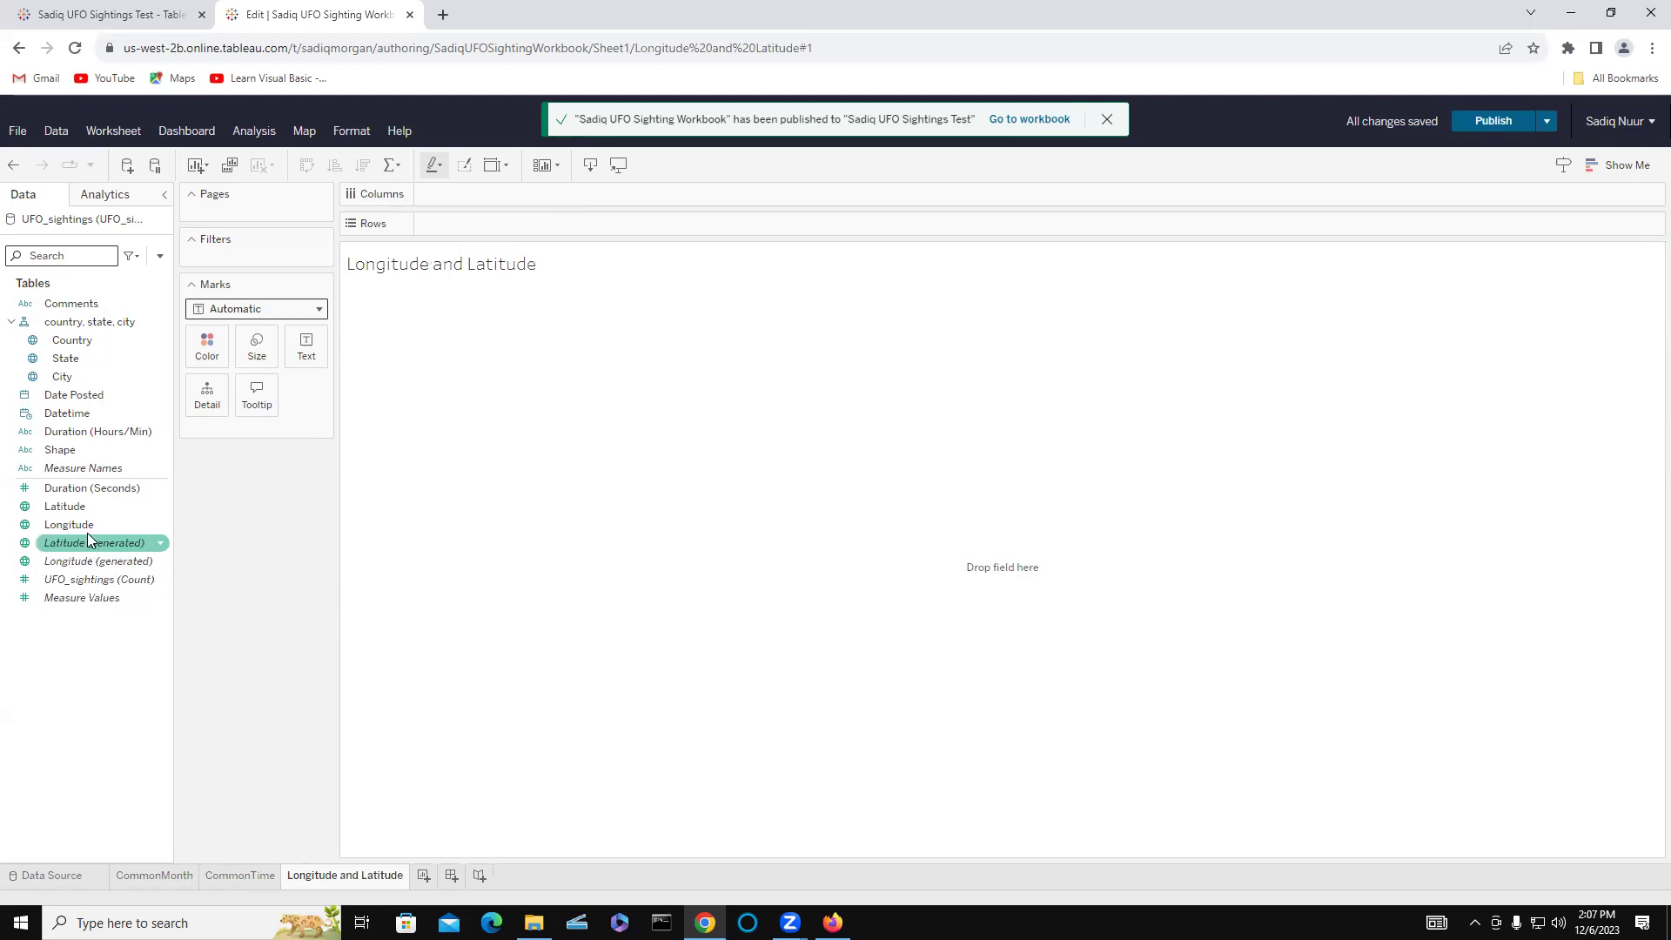
pyautogui.click(87, 506)
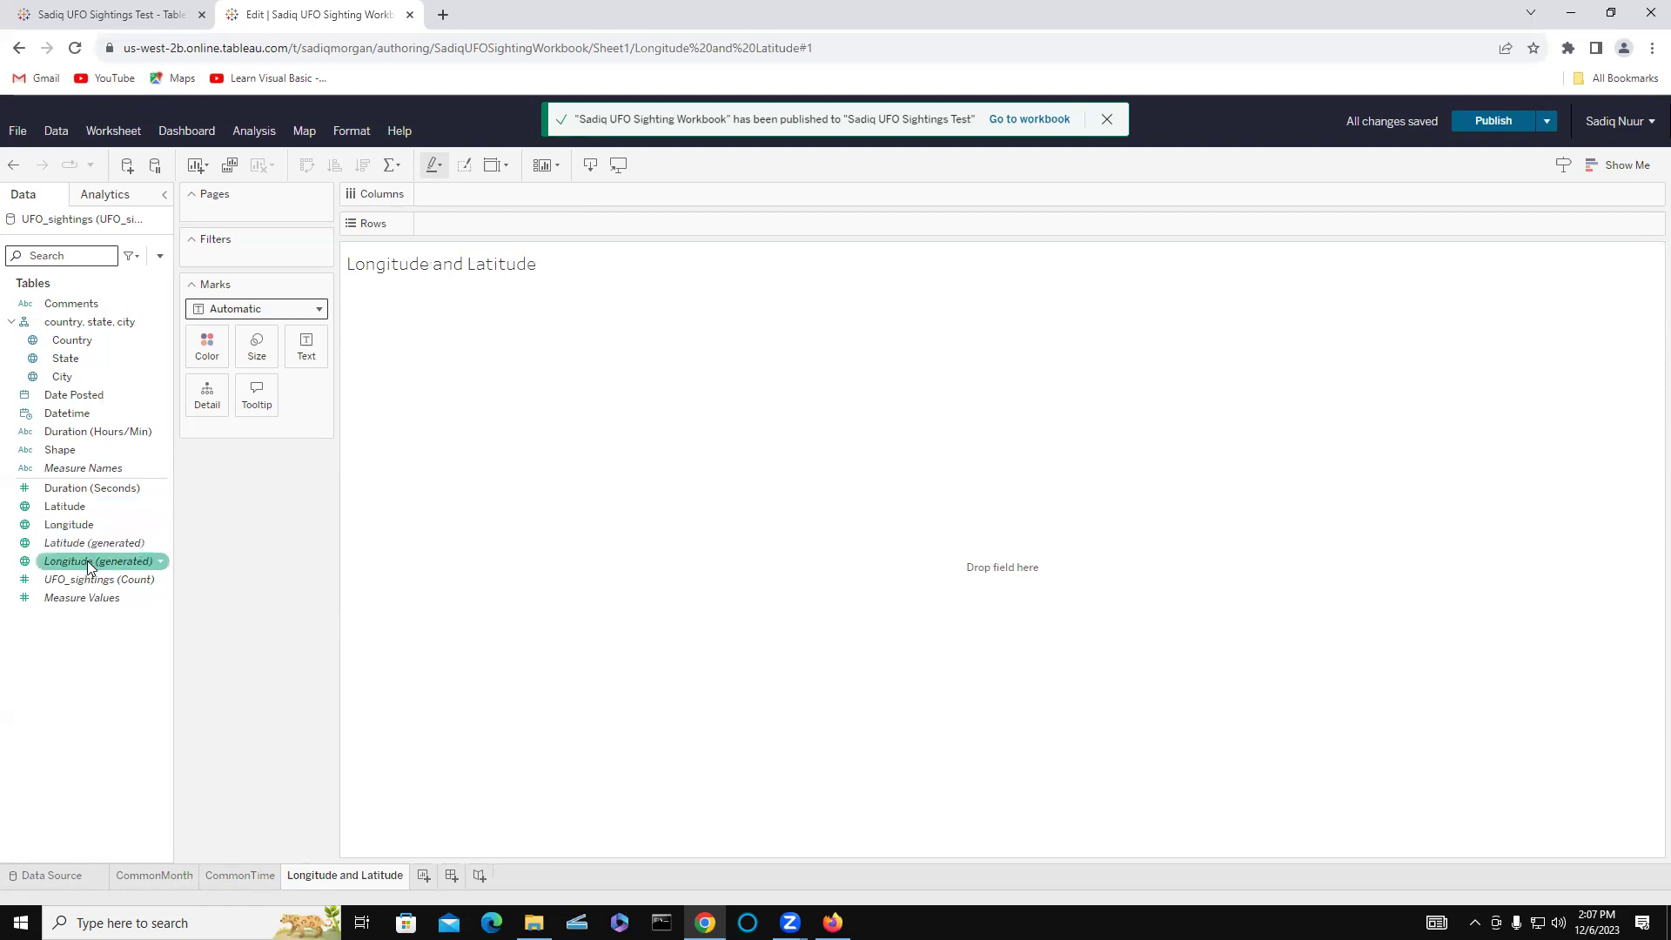
pyautogui.moveTo(90, 567); pyautogui.dragTo(454, 186)
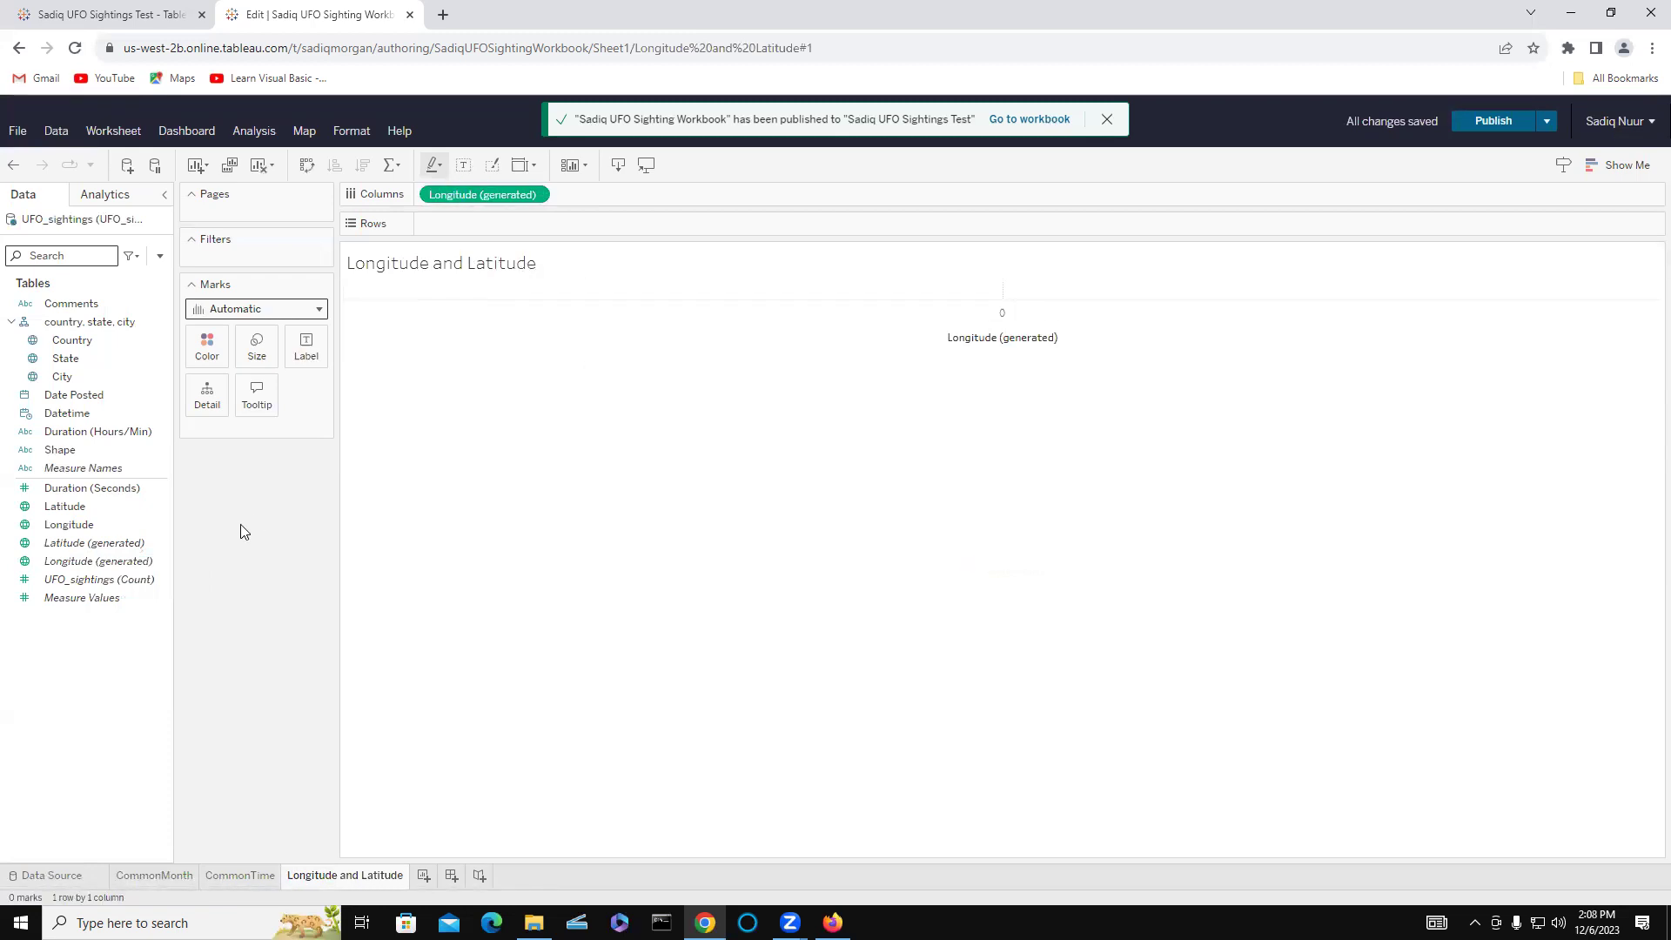
pyautogui.click(83, 548)
pyautogui.moveTo(84, 550); pyautogui.dragTo(492, 225)
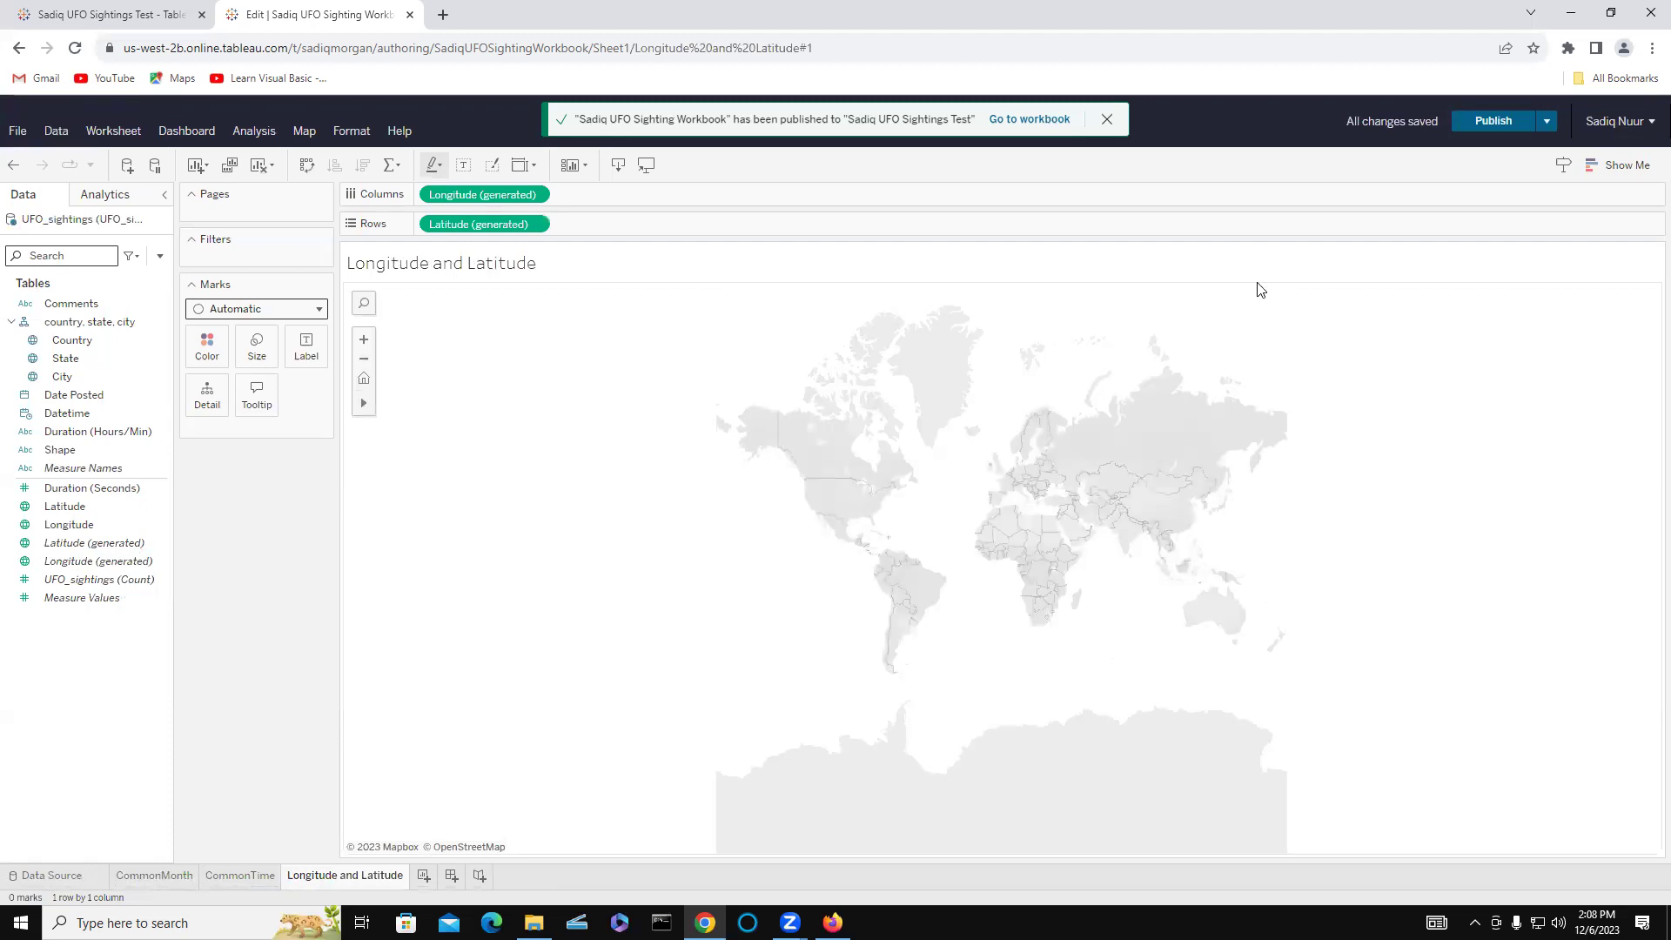
pyautogui.moveTo(1121, 317)
pyautogui.mouseDown()
pyautogui.moveTo(860, 299)
pyautogui.moveTo(765, 330)
pyautogui.moveTo(666, 421)
pyautogui.moveTo(752, 630)
pyautogui.moveTo(740, 706)
pyautogui.moveTo(859, 722)
pyautogui.moveTo(1342, 635)
pyautogui.moveTo(1338, 314)
pyautogui.moveTo(1114, 300)
pyautogui.mouseUp()
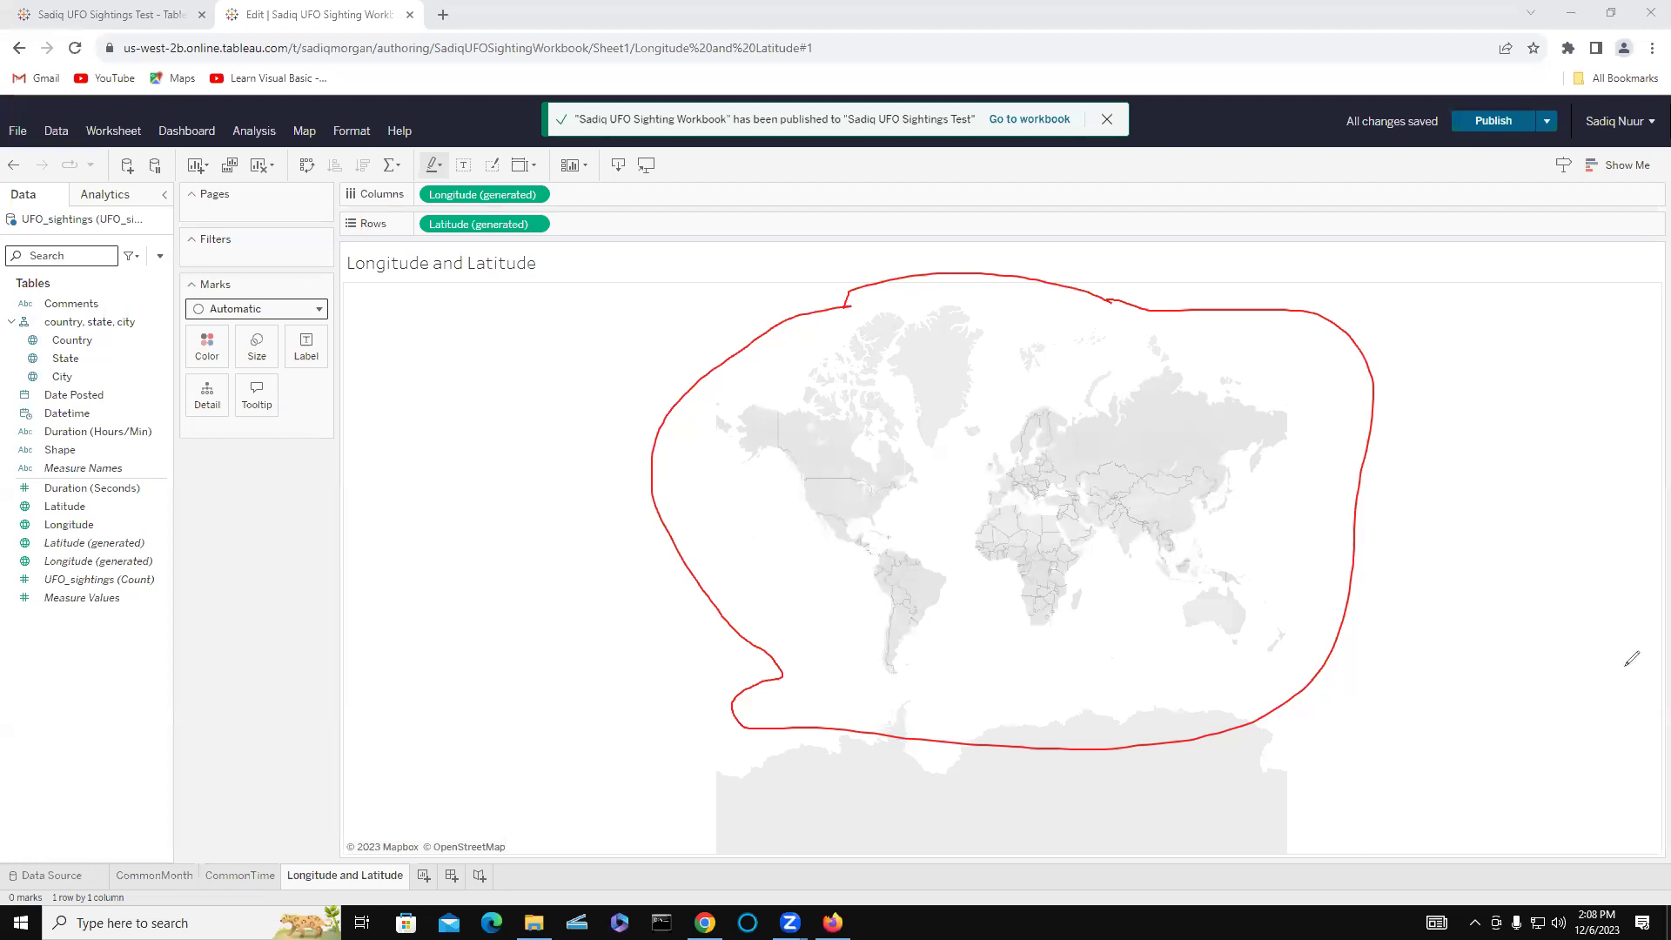
pyautogui.click(1621, 303)
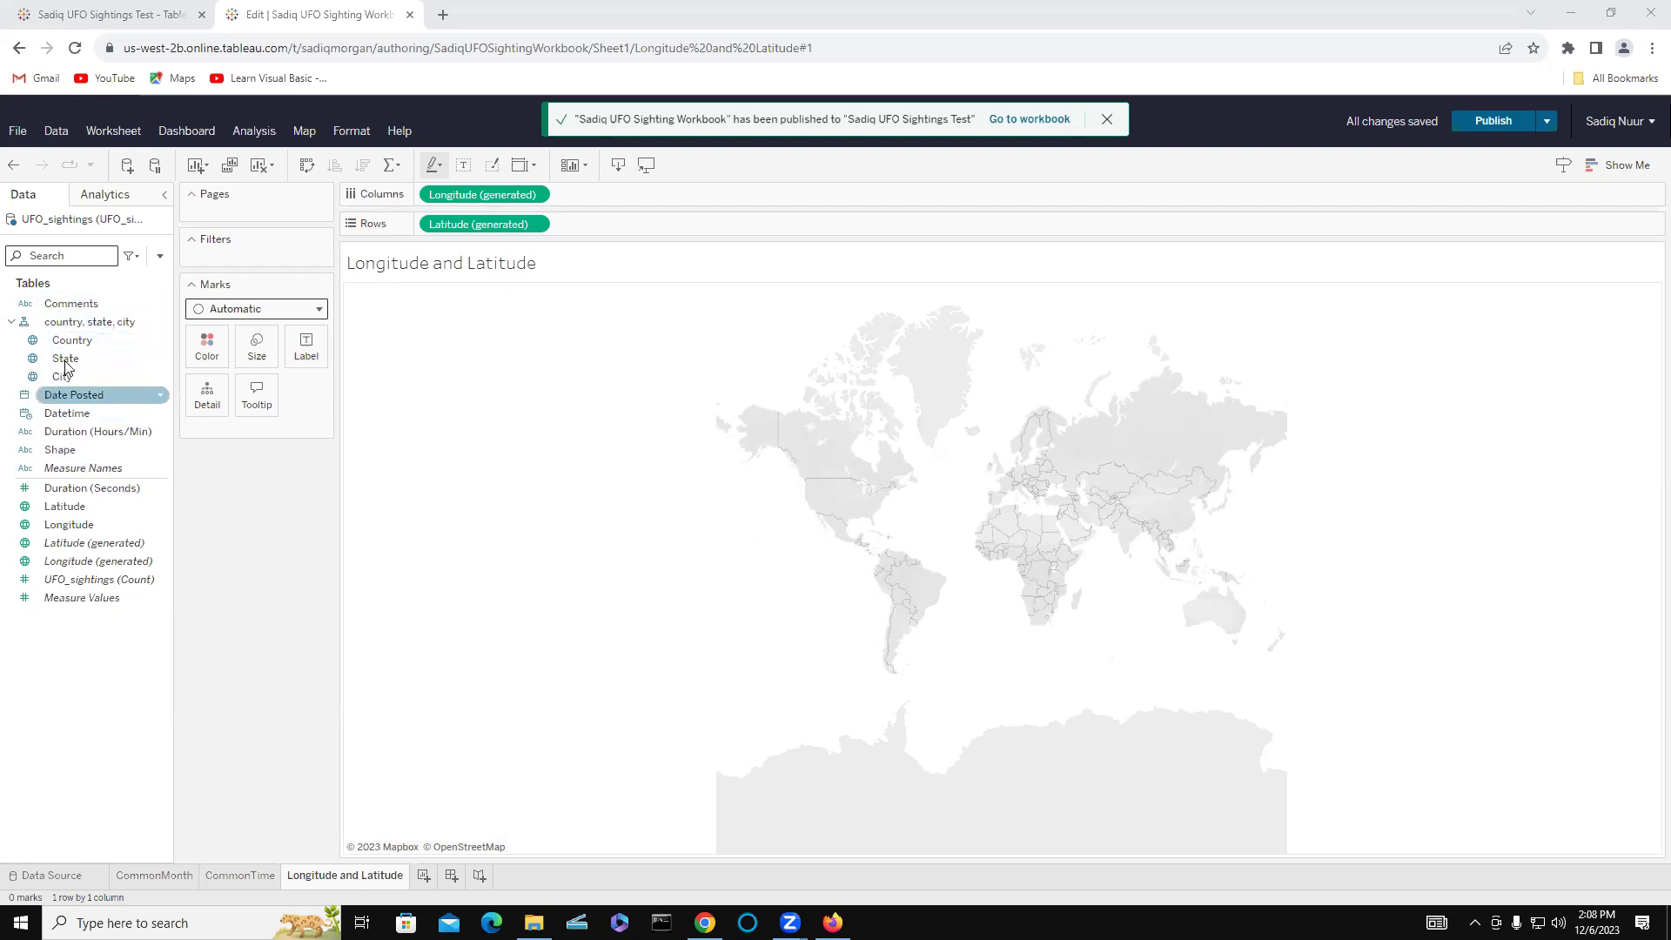
# - Add Country as a detail of the map and set the mark type to Density
pyautogui.moveTo(75, 345); pyautogui.dragTo(220, 403)
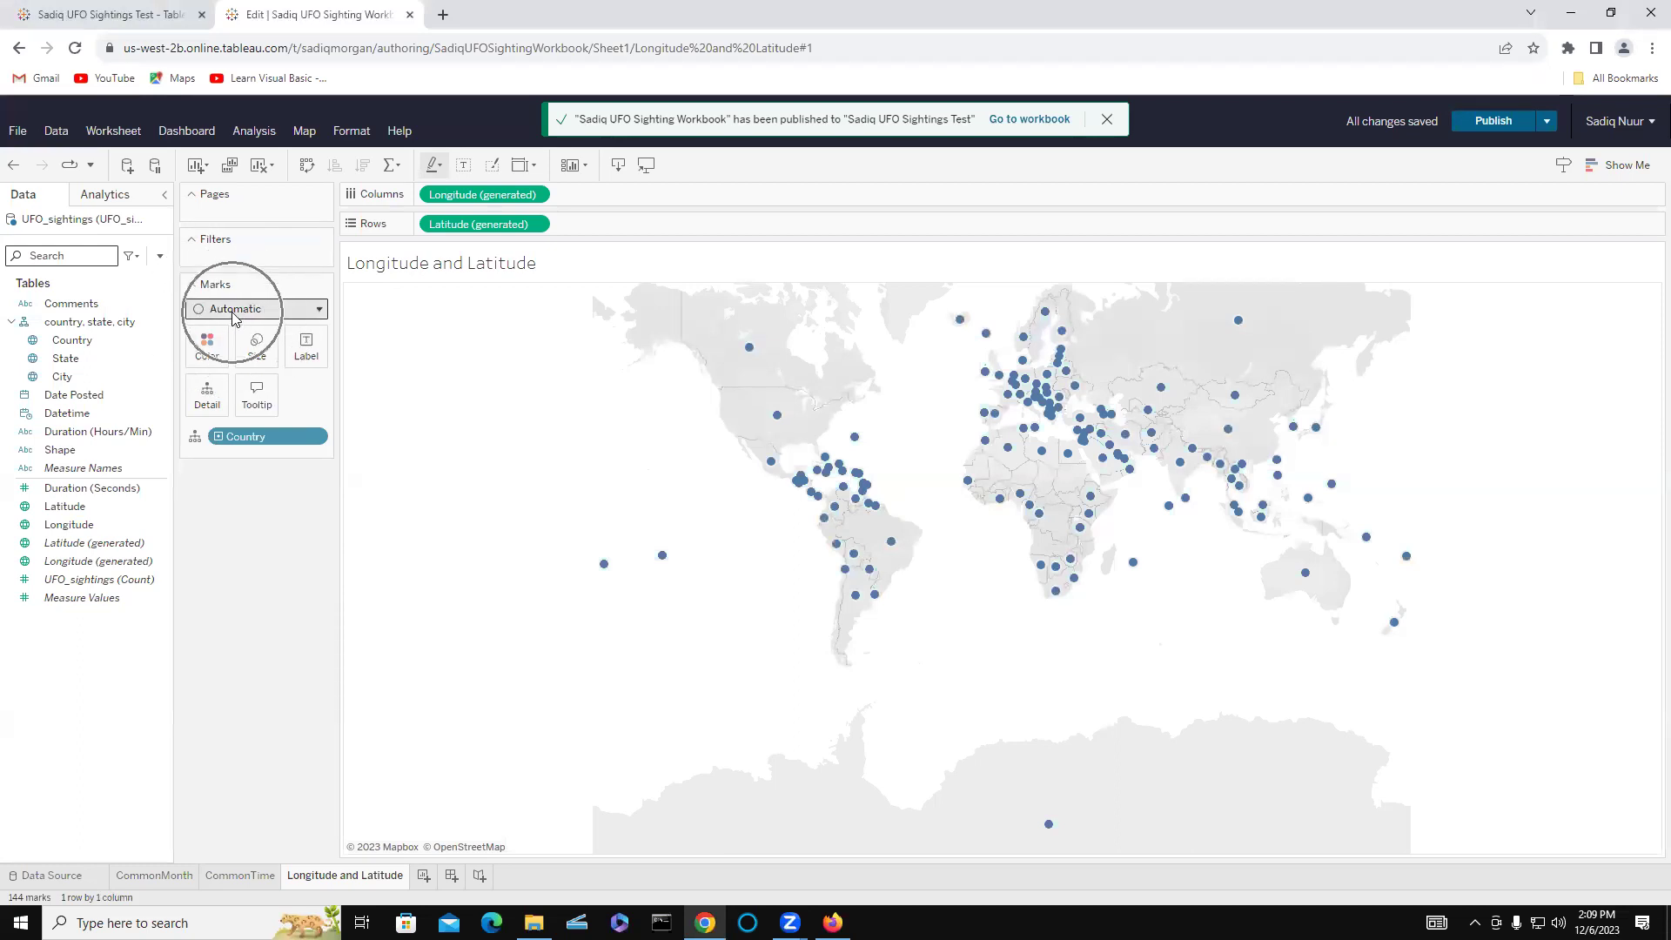
pyautogui.click(308, 311)
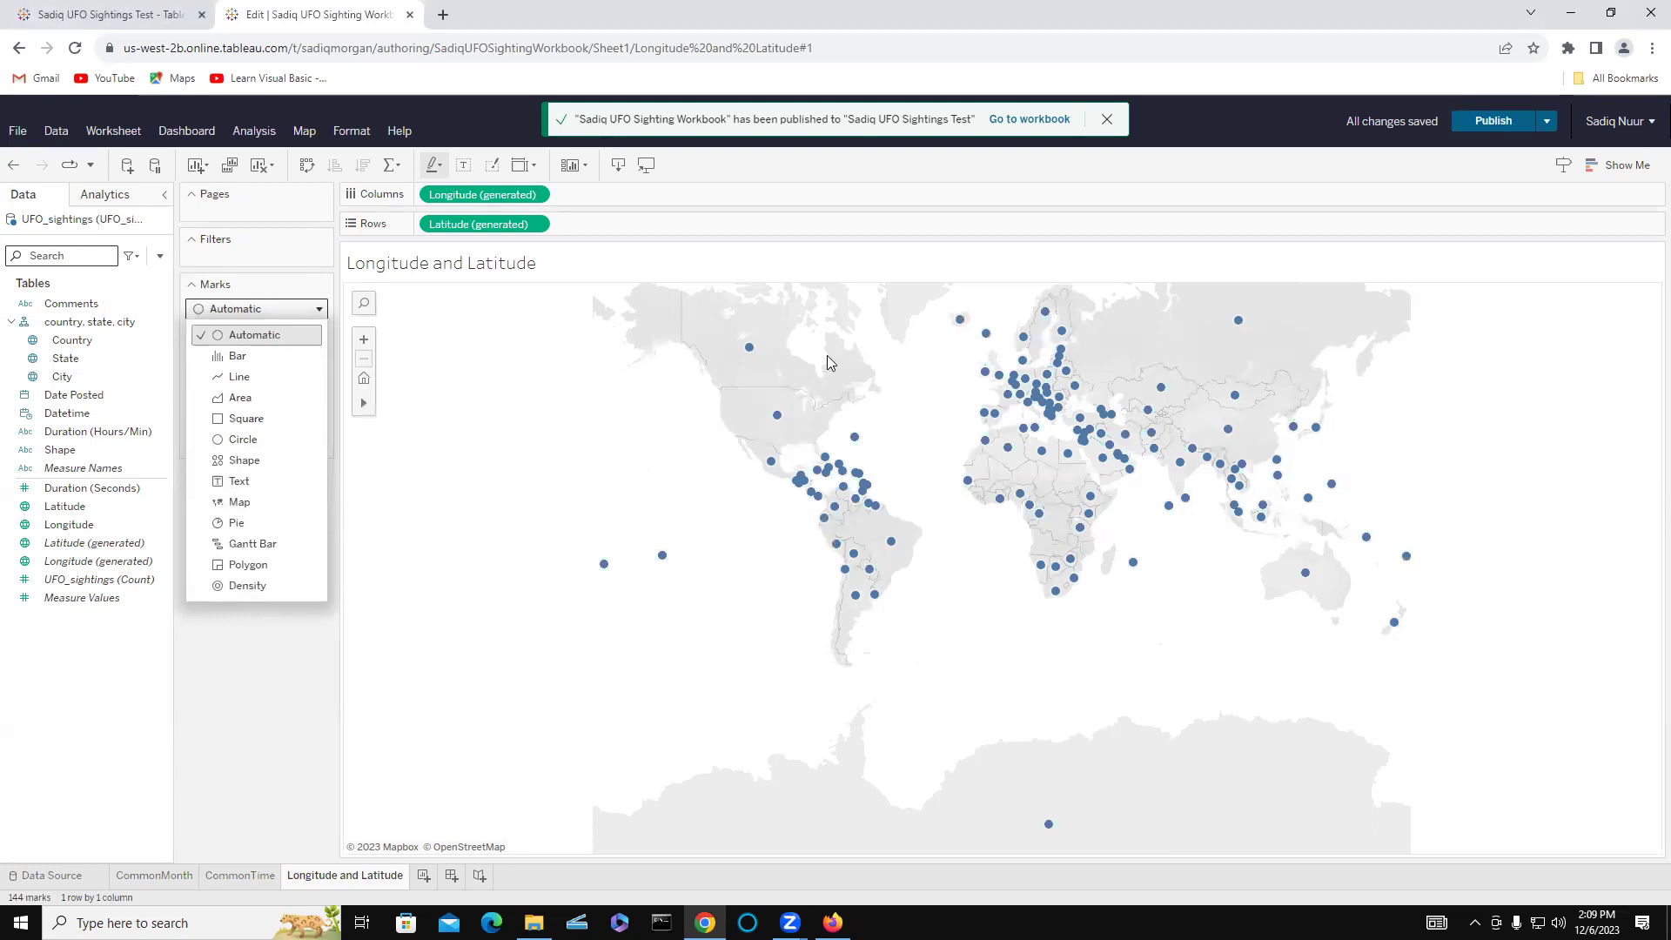
pyautogui.click(248, 586)
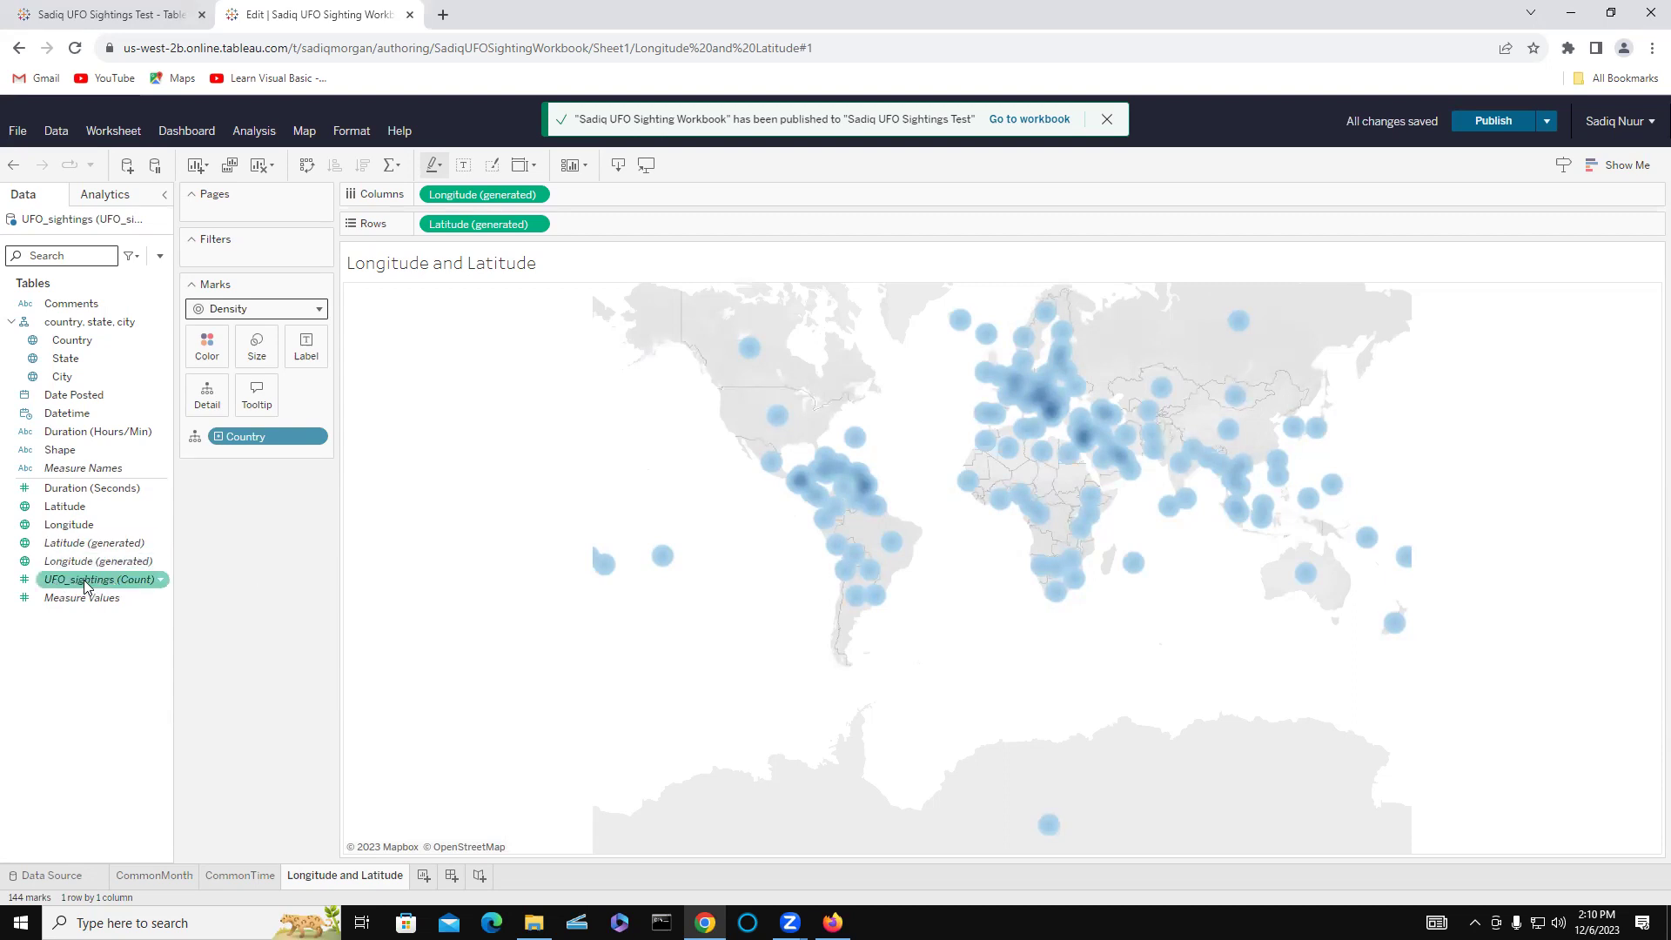
# - Color the density map by UFO_sightings (Count)
pyautogui.moveTo(103, 581); pyautogui.dragTo(206, 353)
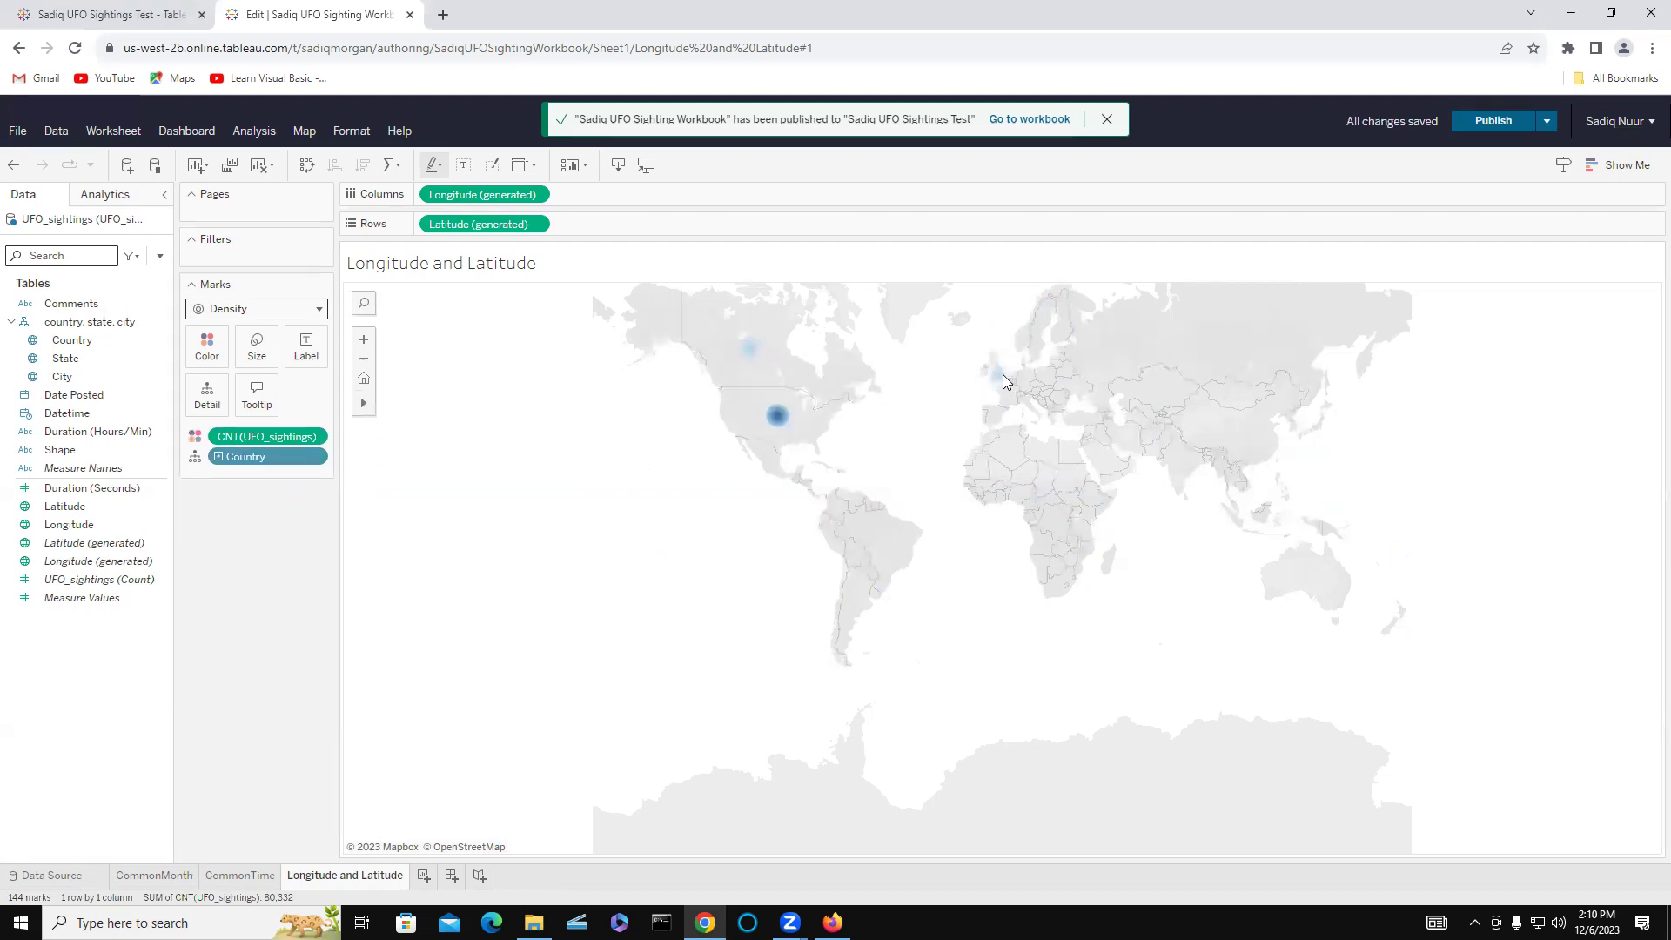
pyautogui.moveTo(996, 374)
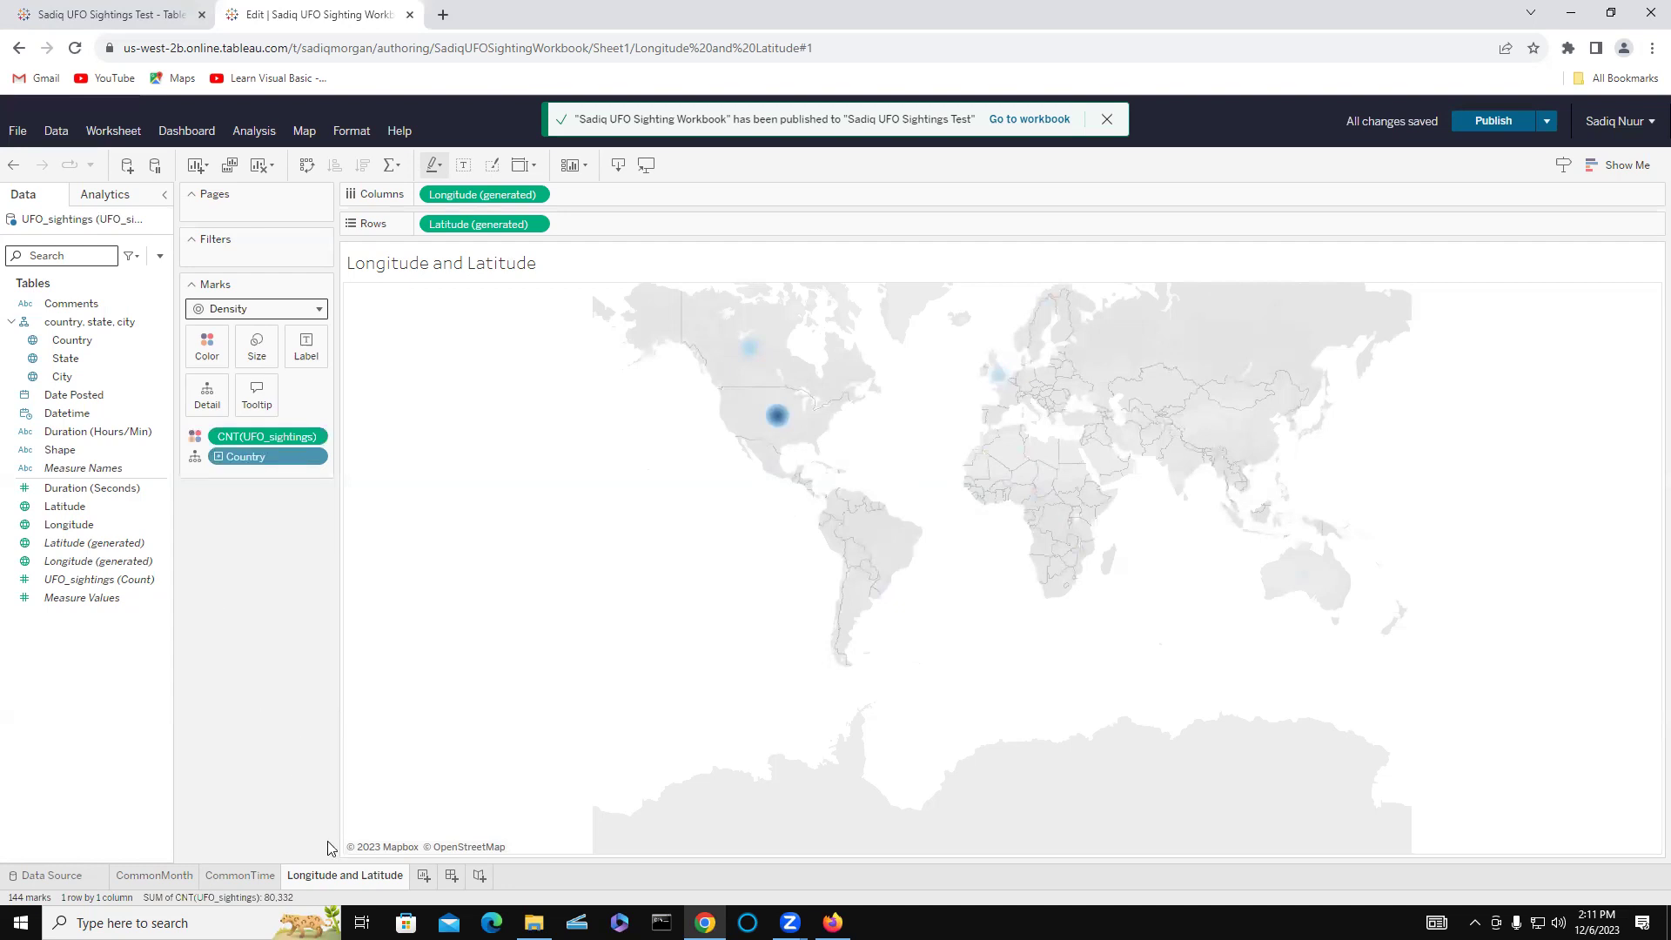
# - Duplicate the Longitude and Latitude worksheet with its density map
pyautogui.rightClick(357, 881)
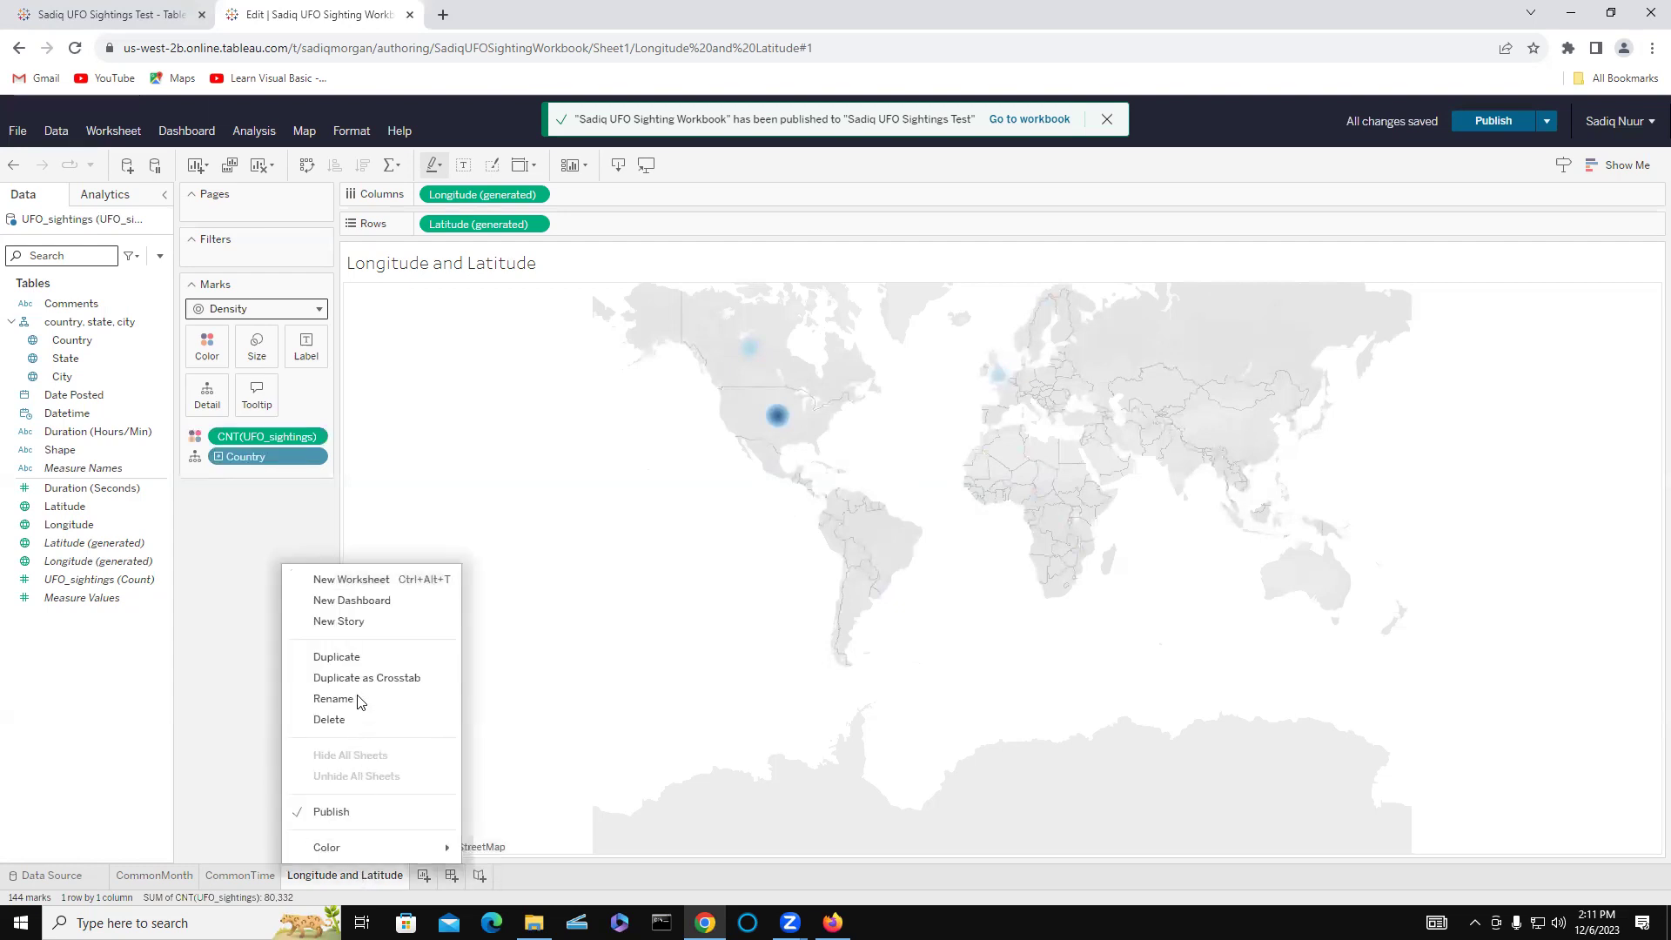
pyautogui.click(361, 657)
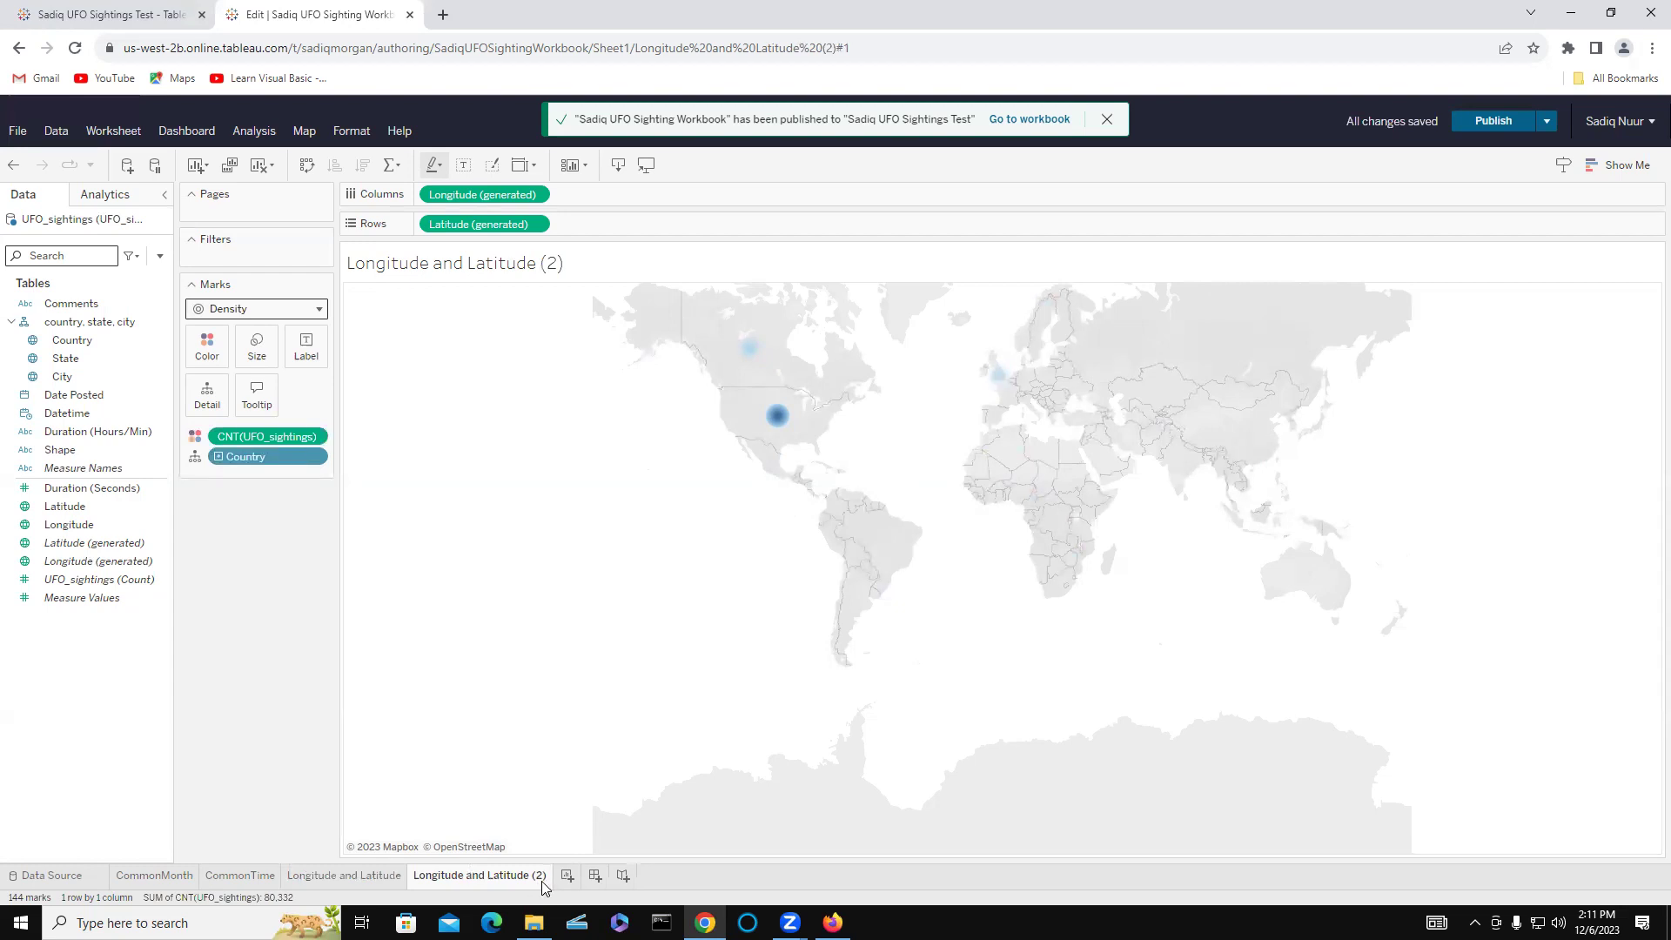
# - Color the duplicated density map by Measure Values instead of the sightings count, keeping only the sum of Duration (Seconds)
pyautogui.doubleClick(488, 882)
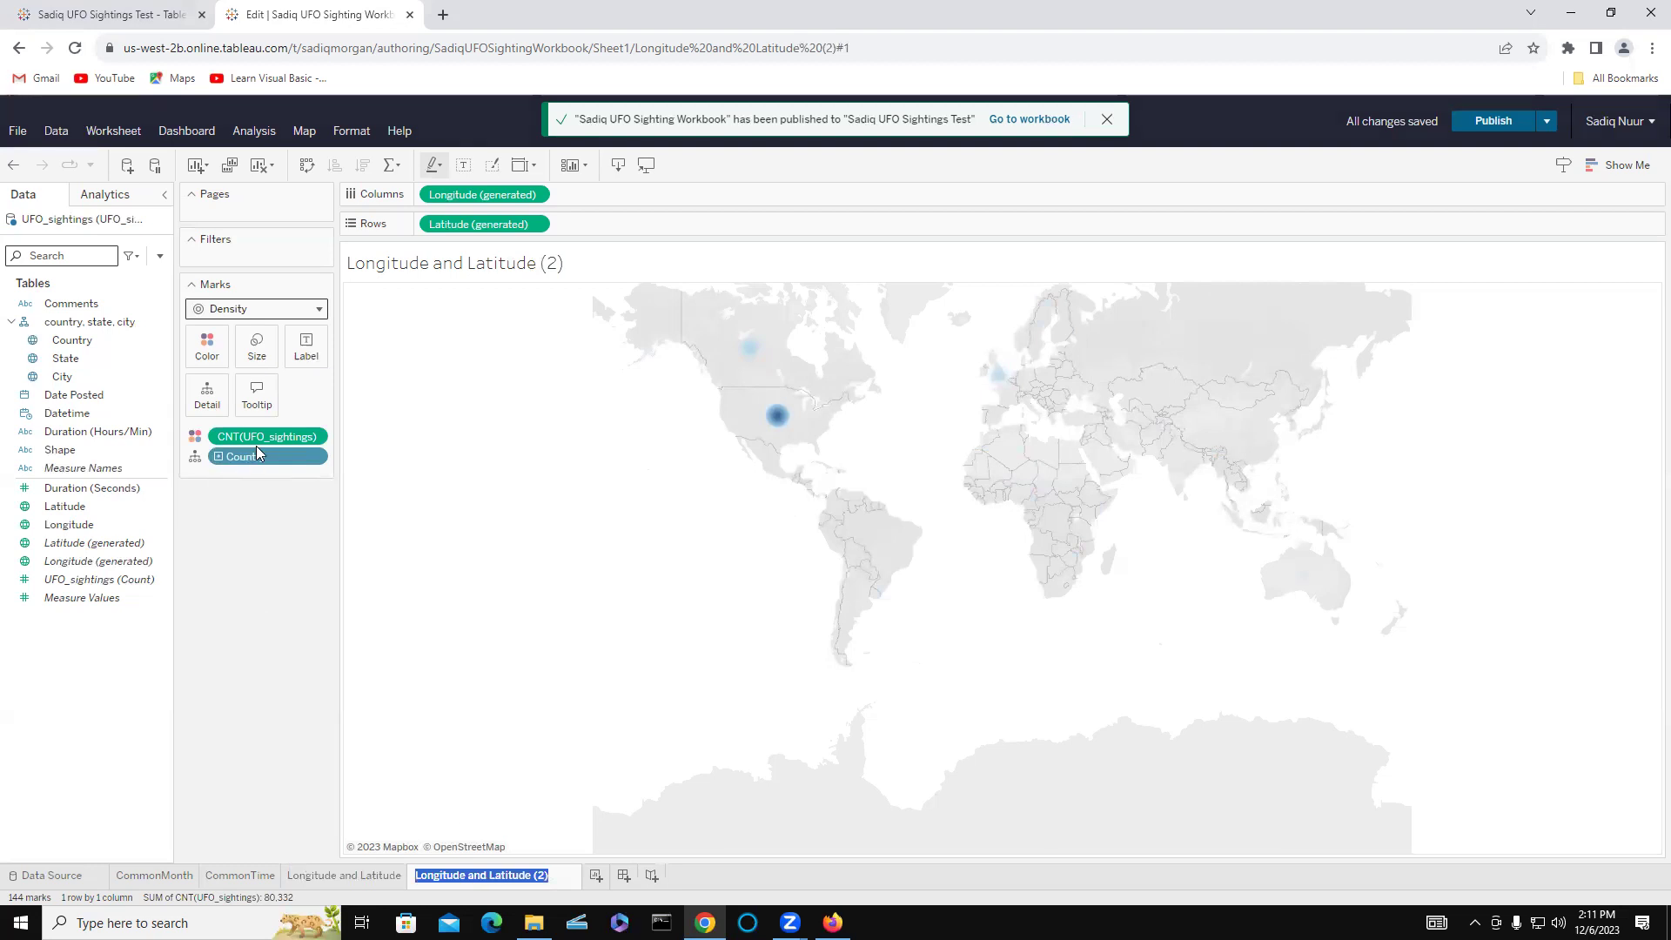
pyautogui.click(213, 443)
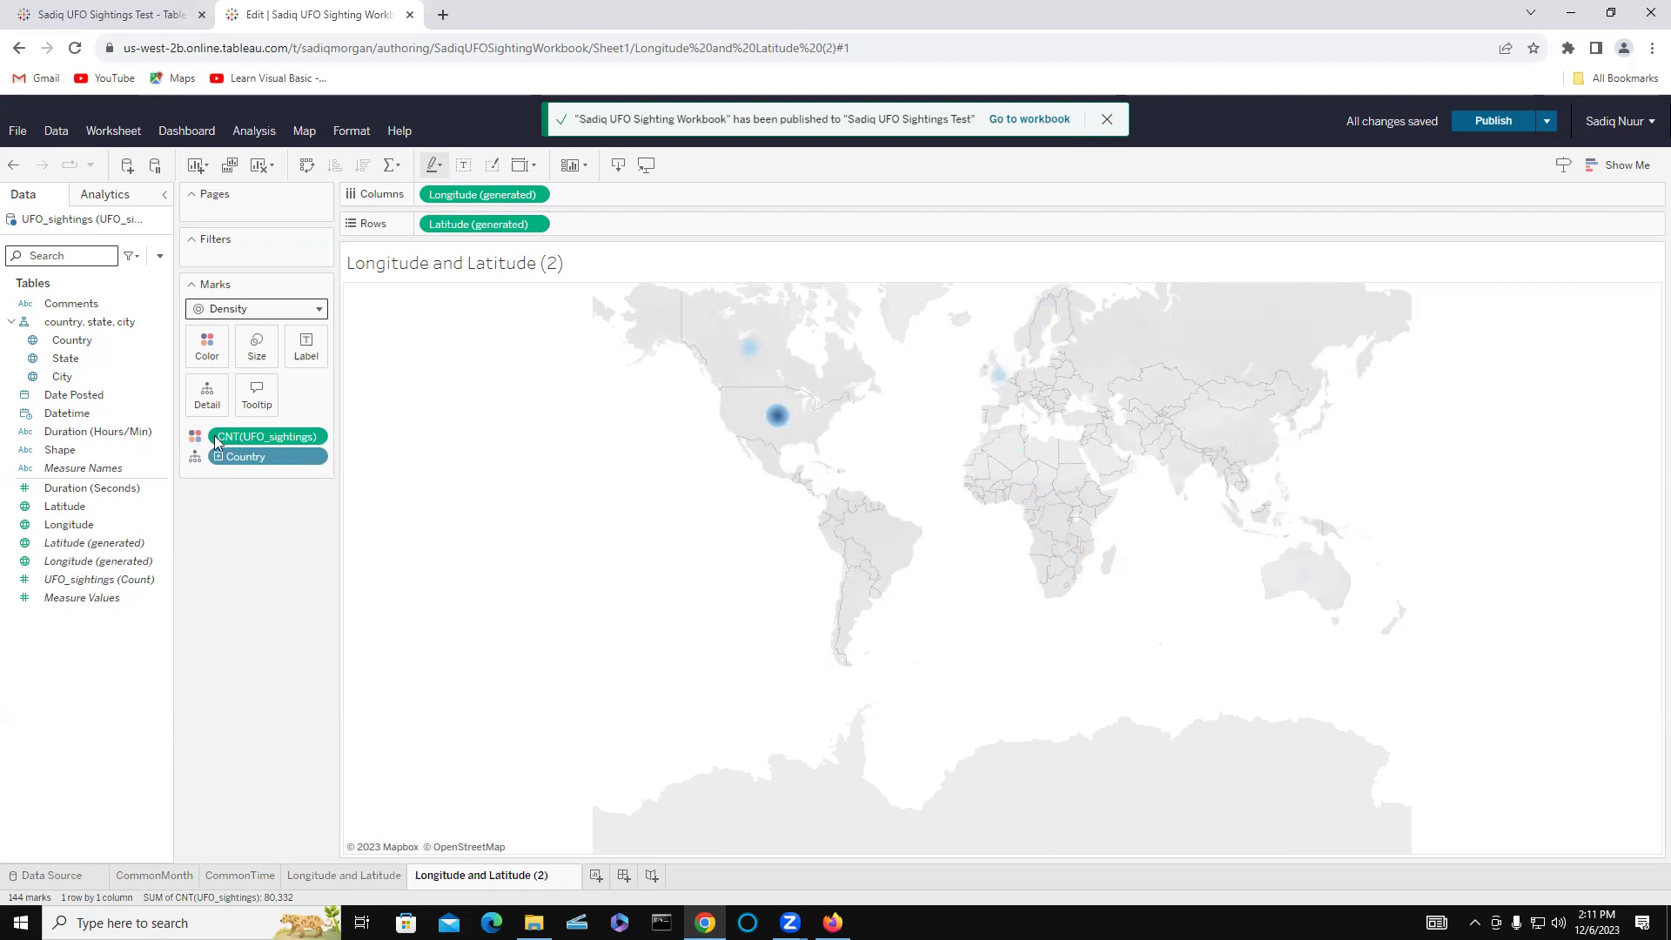
pyautogui.moveTo(255, 440); pyautogui.dragTo(157, 623)
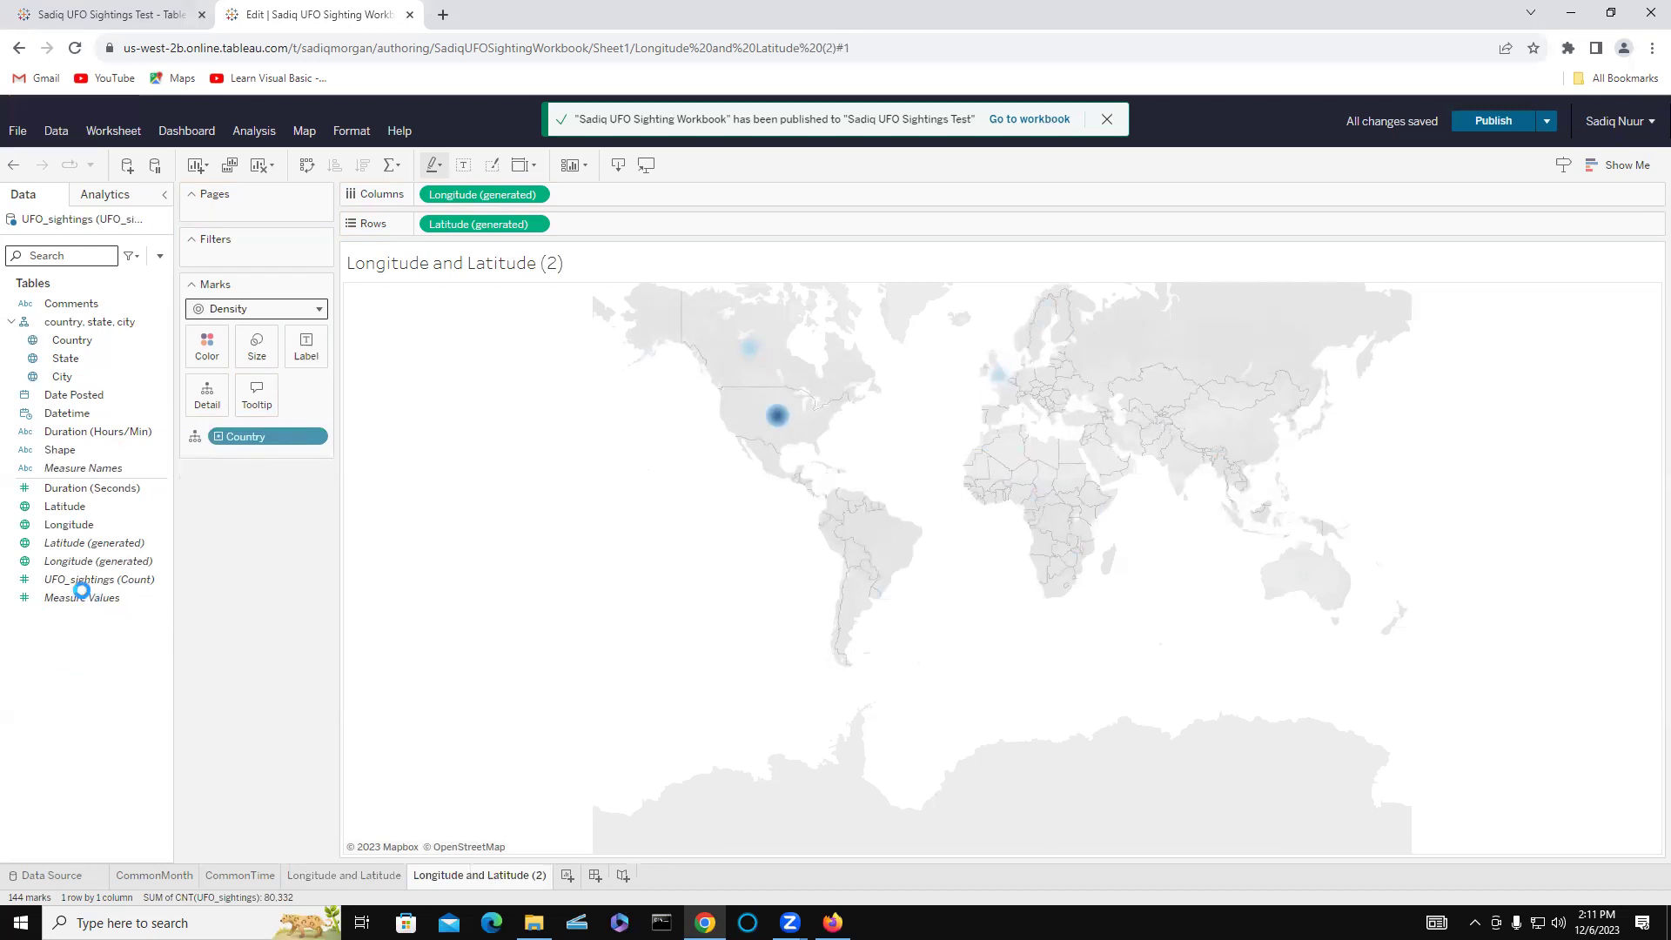
pyautogui.moveTo(72, 607); pyautogui.dragTo(209, 348)
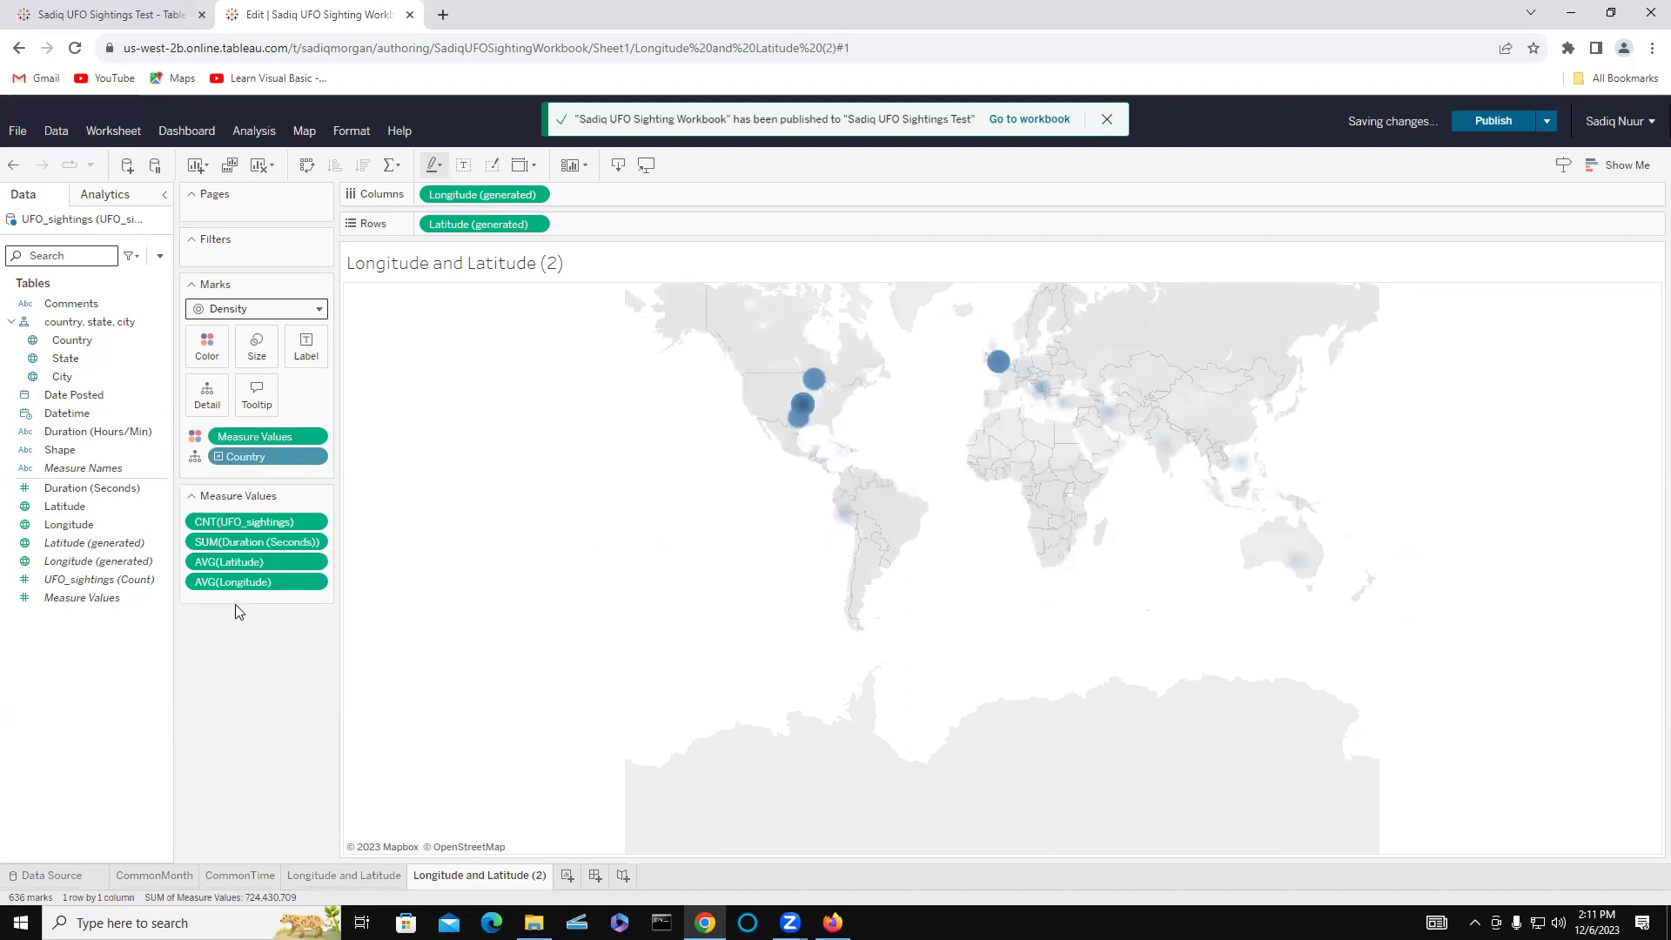
pyautogui.moveTo(224, 522); pyautogui.dragTo(139, 644)
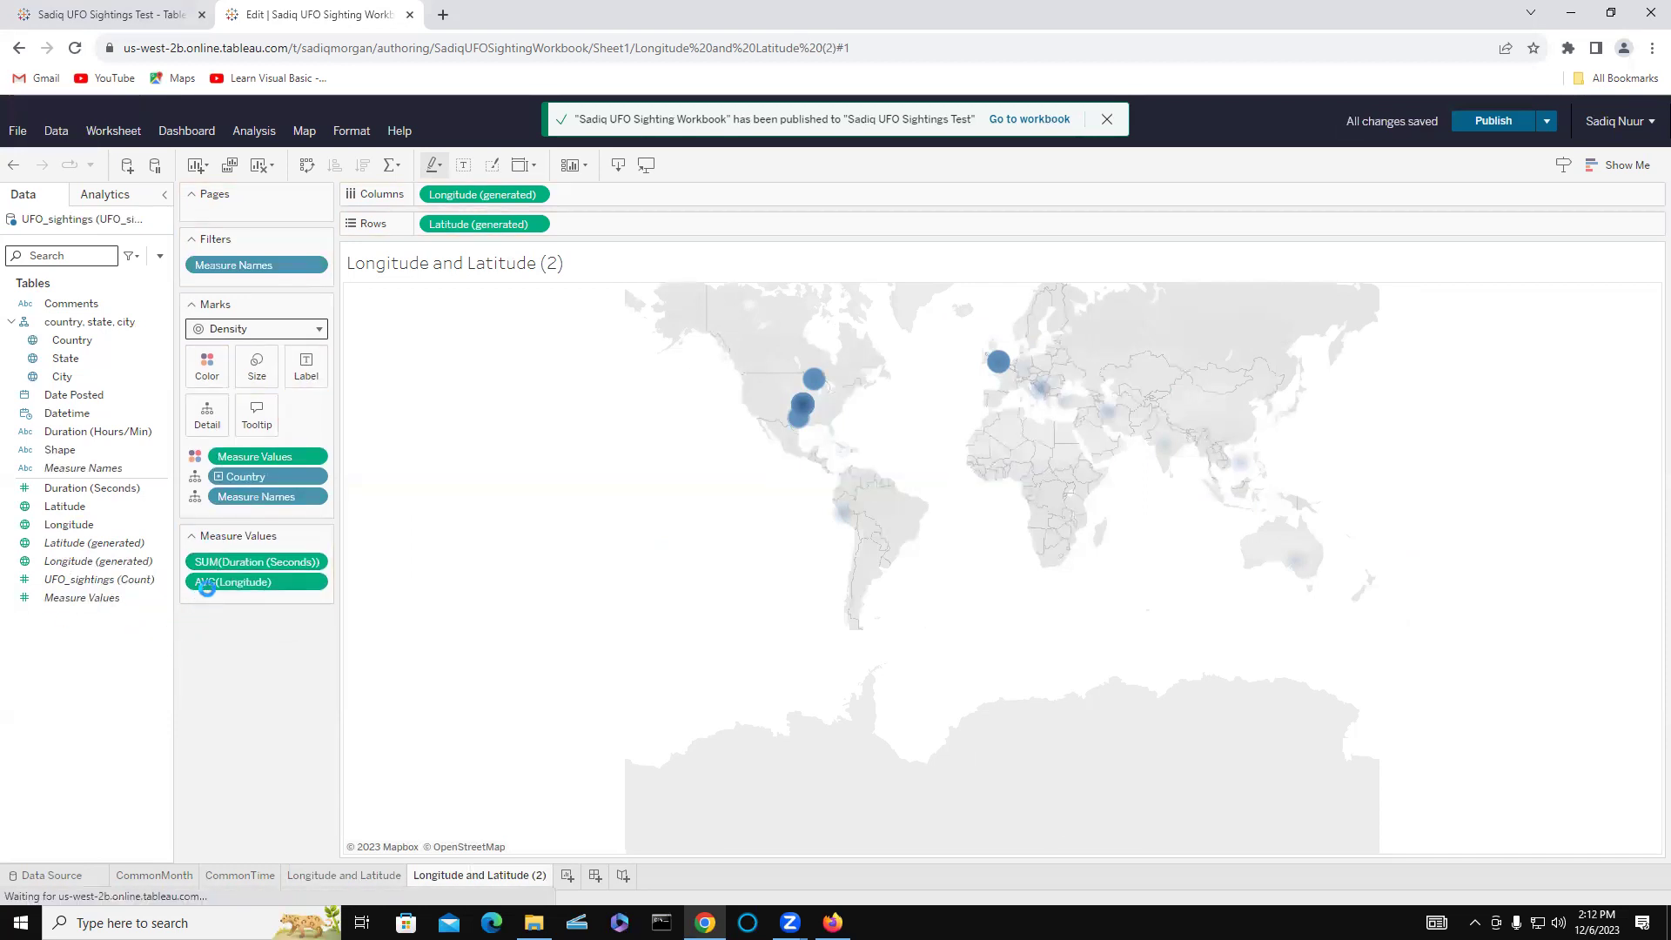
pyautogui.moveTo(209, 587); pyautogui.dragTo(120, 662)
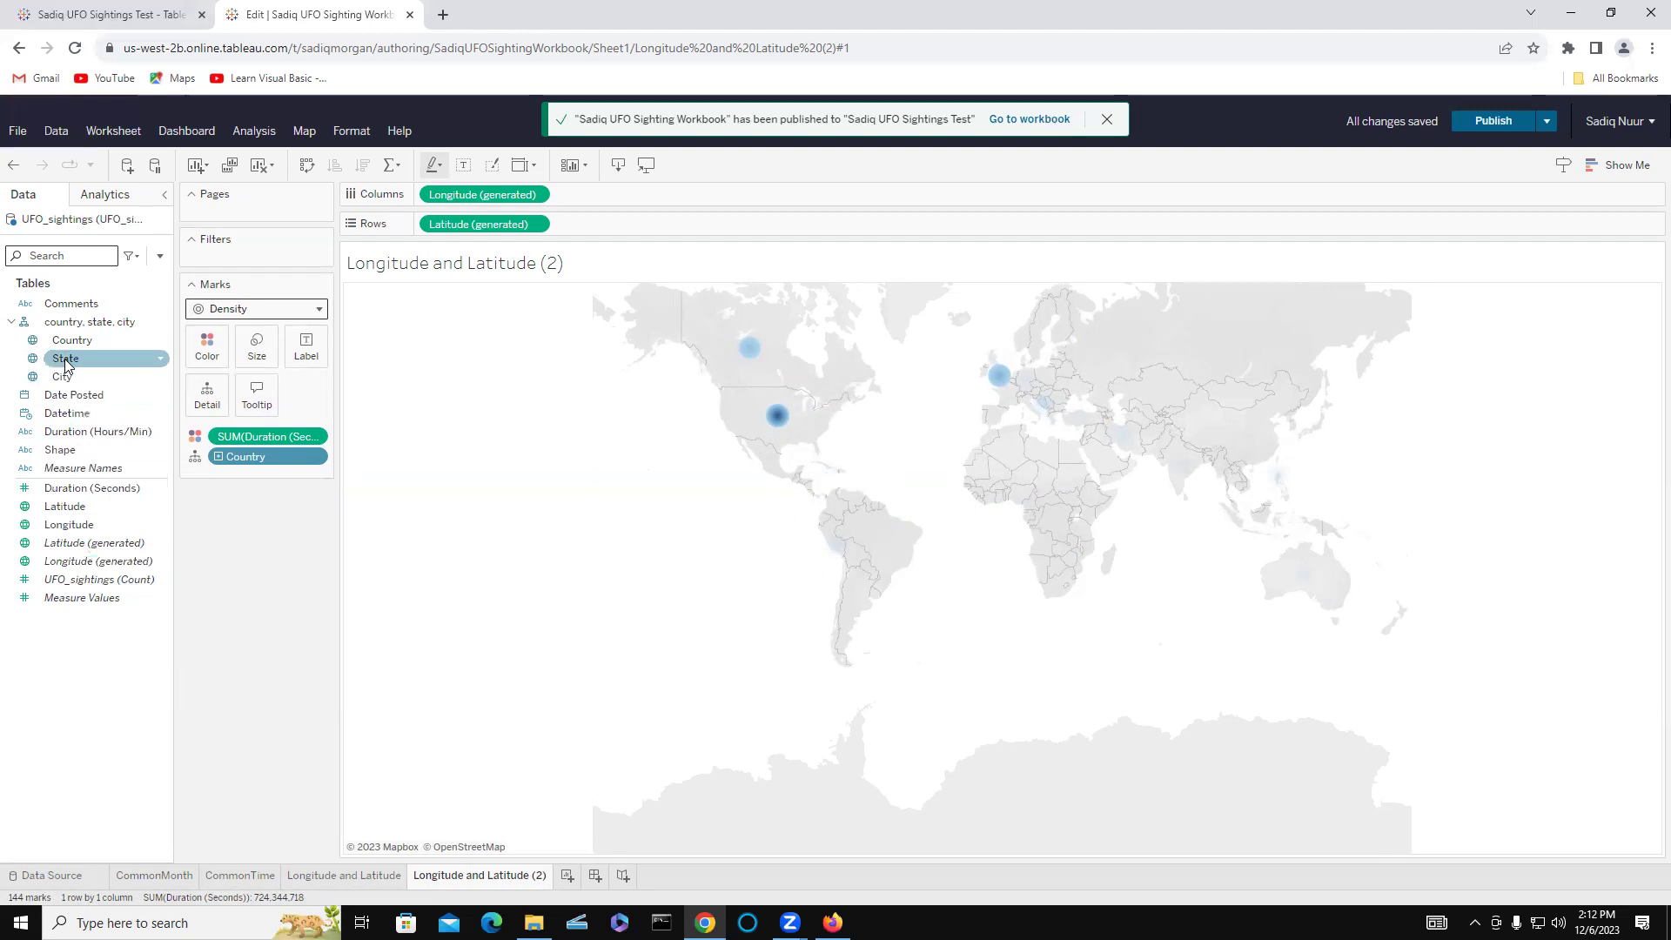
# - Add State and City as details of the density map and replace the duration coloring with UFO_sightings (Count)
pyautogui.moveTo(64, 359); pyautogui.dragTo(209, 406)
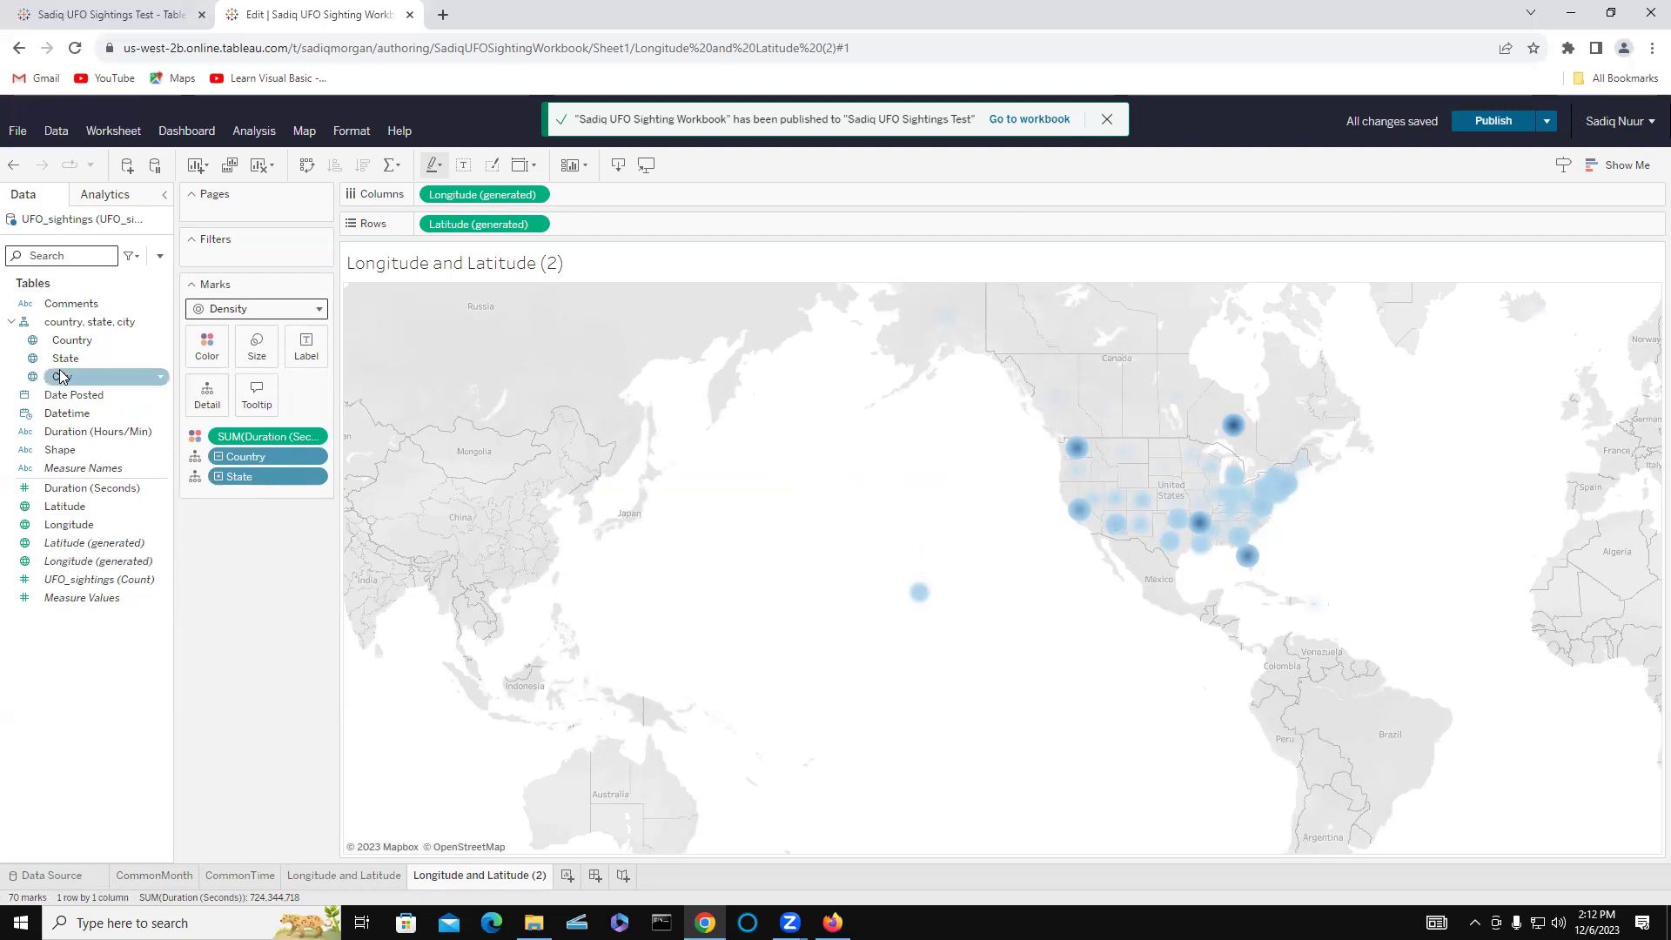
pyautogui.moveTo(61, 383); pyautogui.dragTo(213, 398)
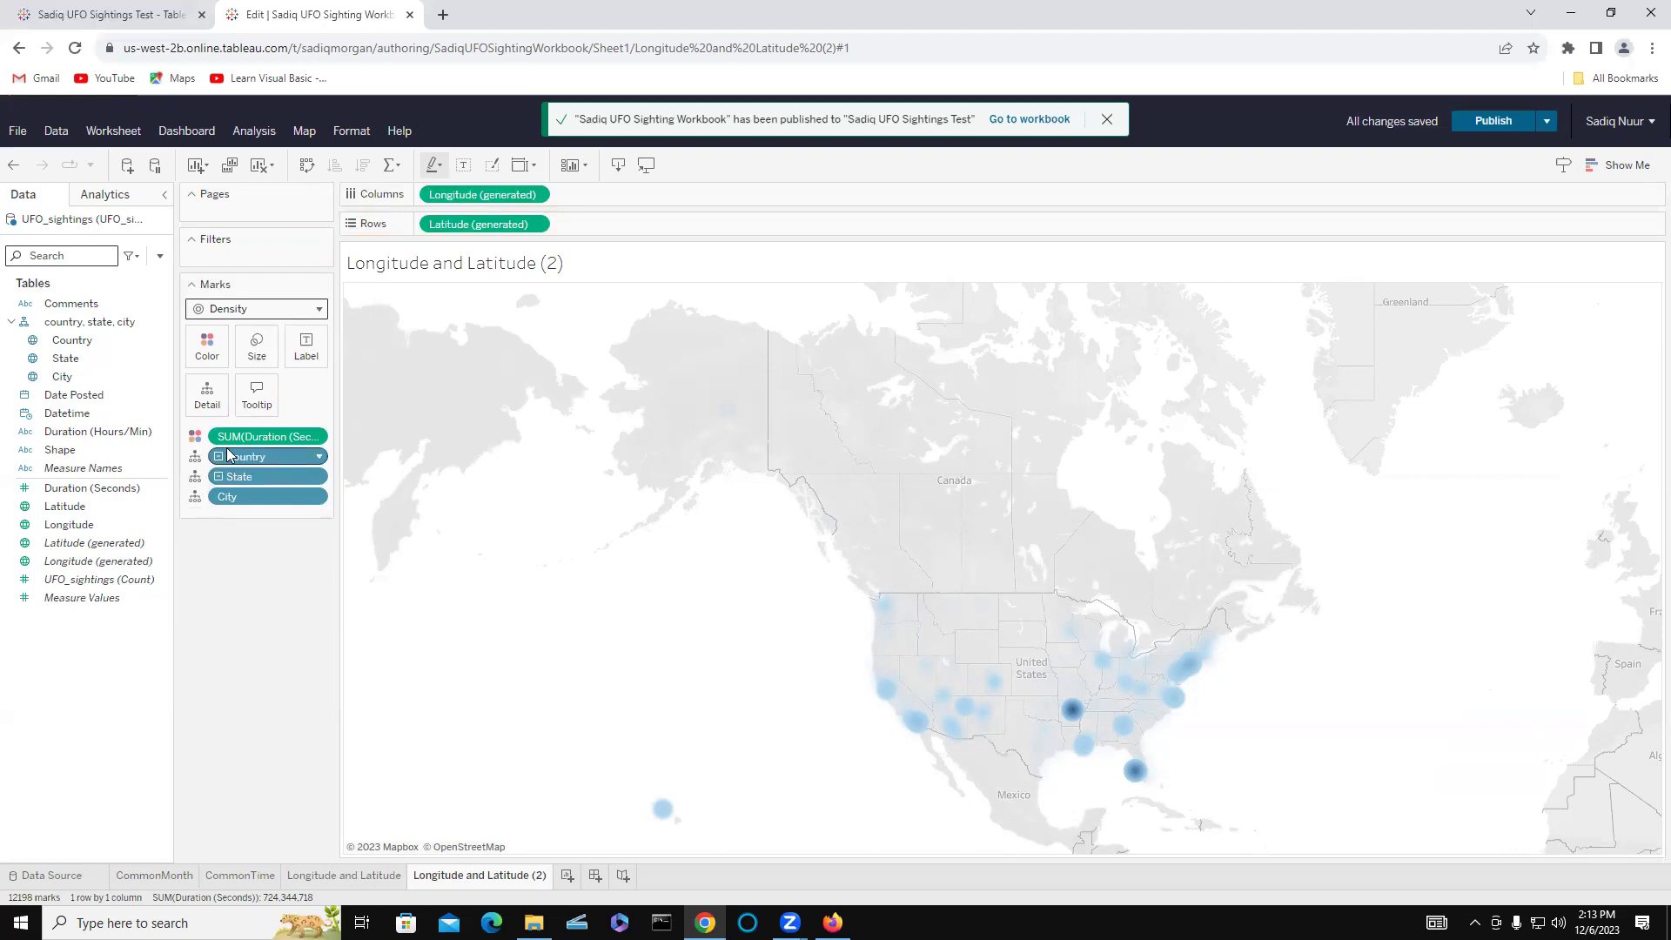
pyautogui.moveTo(239, 442); pyautogui.dragTo(70, 649)
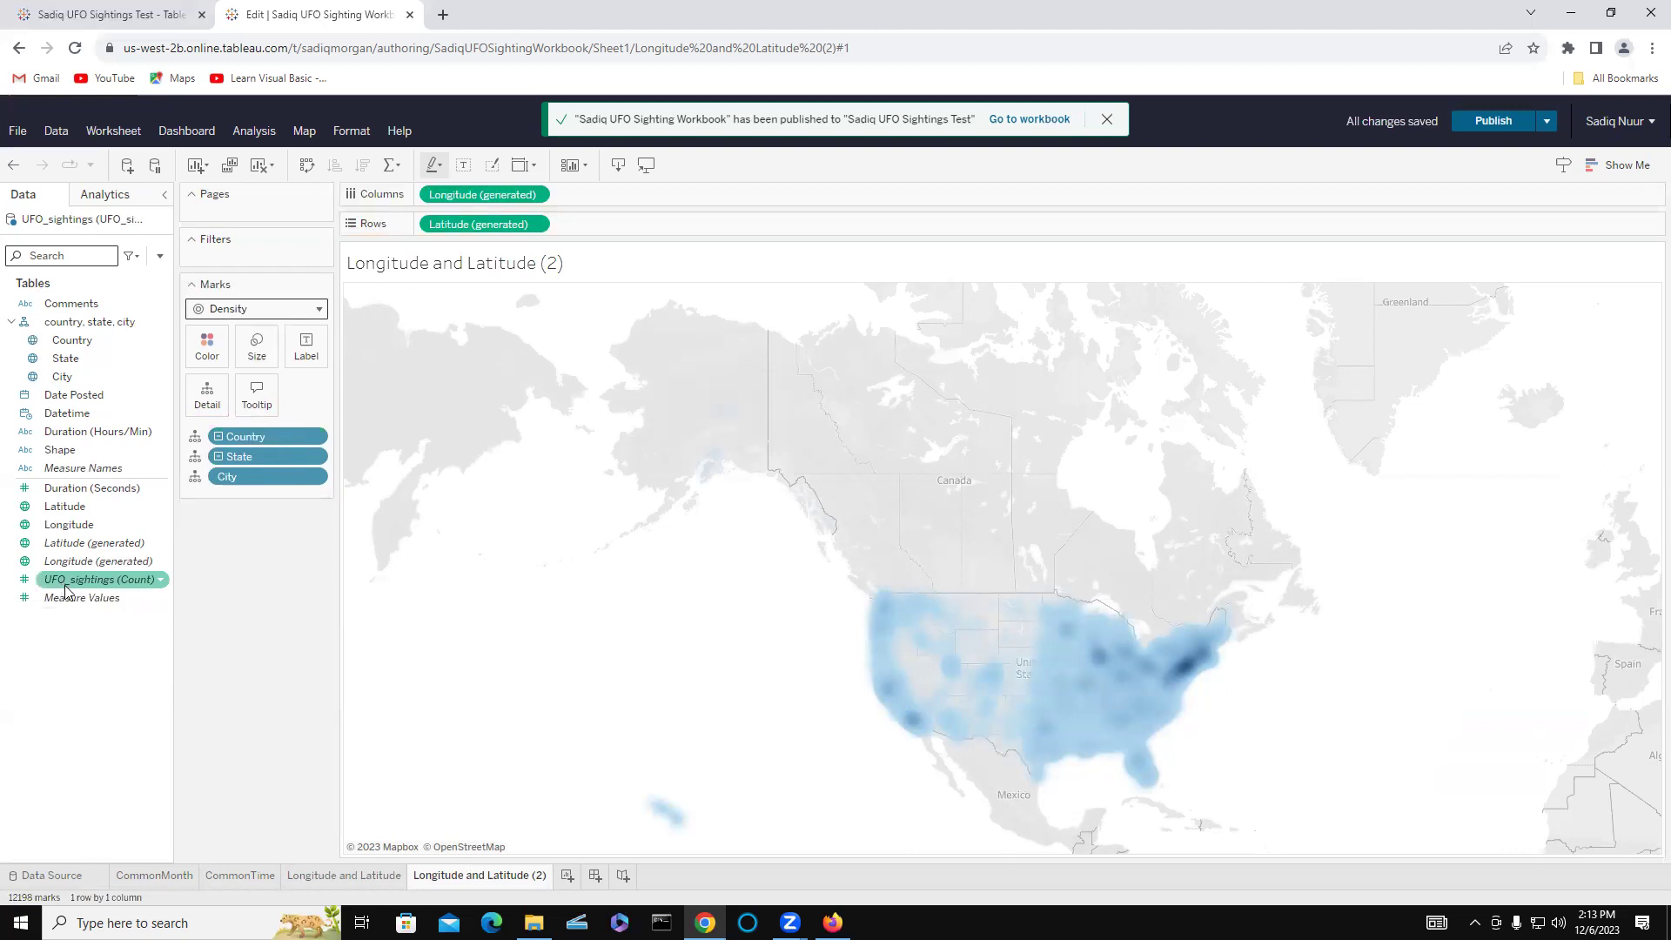
pyautogui.moveTo(74, 586); pyautogui.dragTo(207, 350)
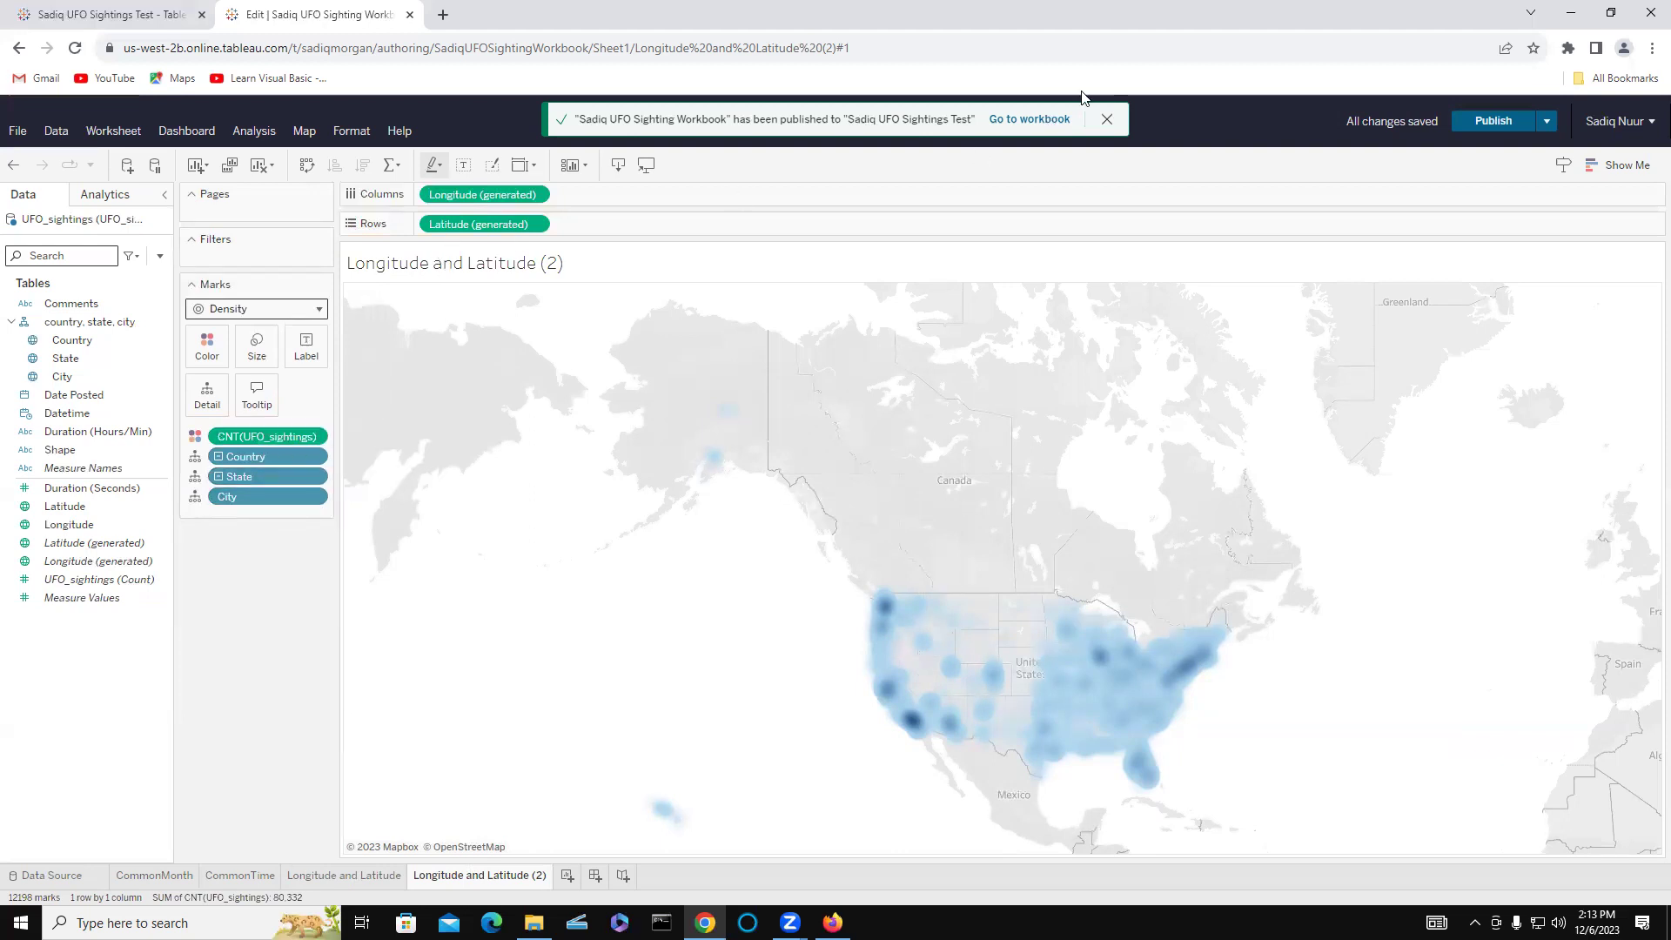
pyautogui.moveTo(571, 181)
pyautogui.mouseDown()
pyautogui.moveTo(663, 218)
pyautogui.moveTo(570, 231)
pyautogui.mouseUp()
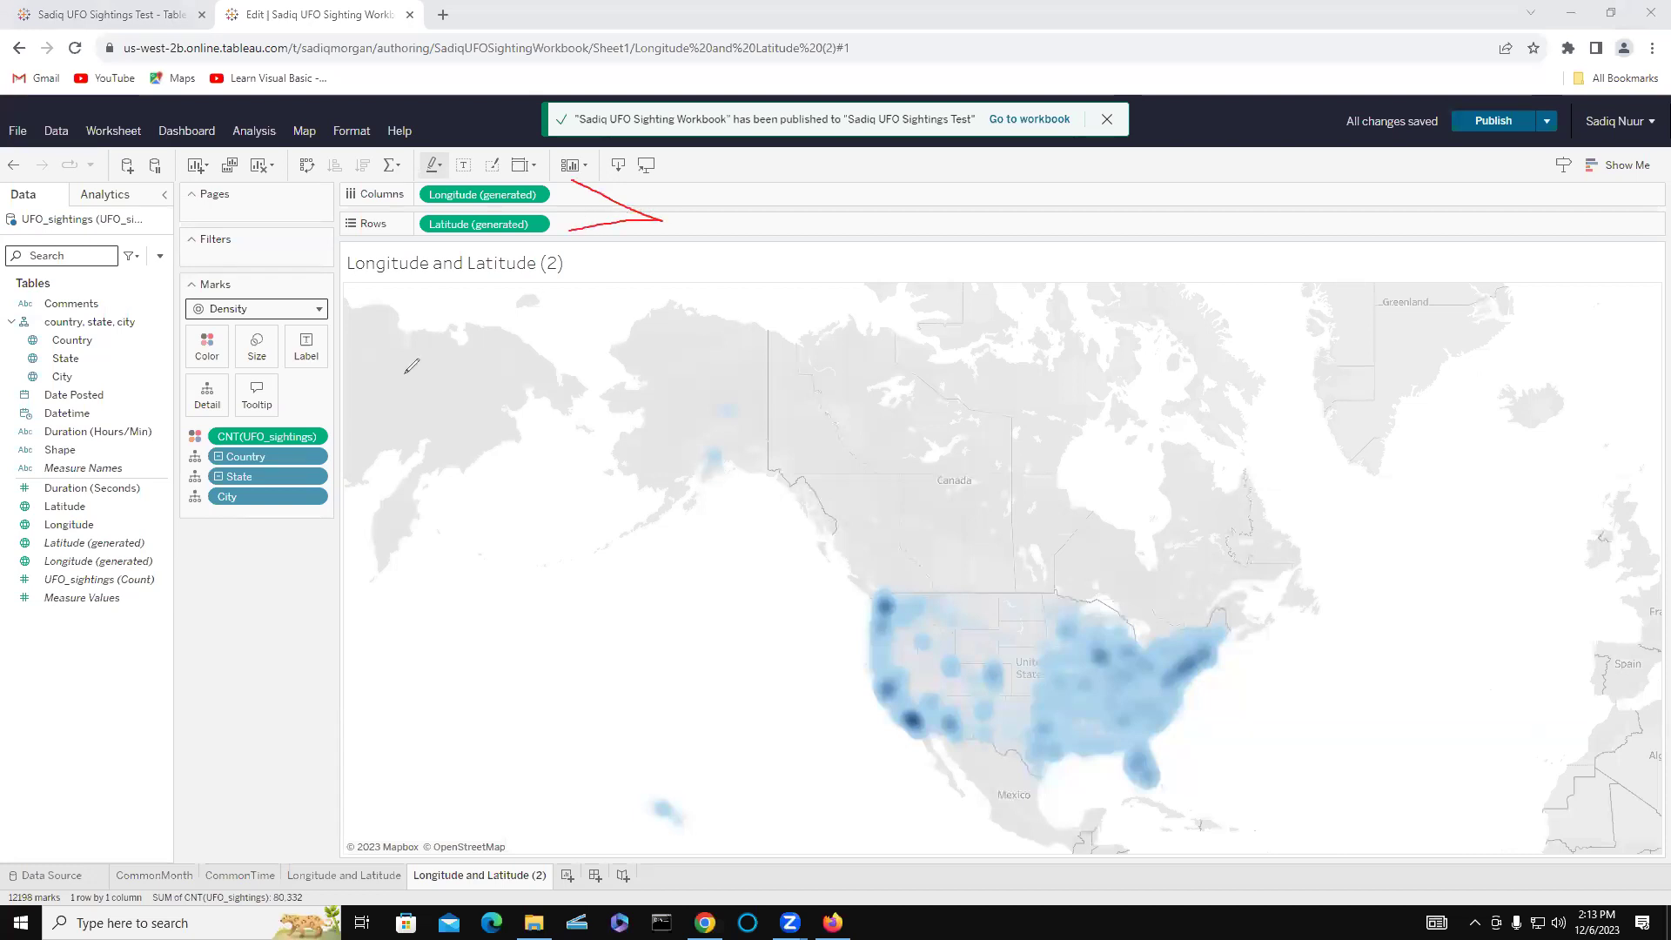
pyautogui.moveTo(232, 411)
pyautogui.mouseDown()
pyautogui.moveTo(165, 444)
pyautogui.moveTo(192, 512)
pyautogui.moveTo(385, 494)
pyautogui.moveTo(389, 441)
pyautogui.moveTo(232, 413)
pyautogui.mouseUp()
pyautogui.click(384, 458)
pyautogui.moveTo(384, 458); pyautogui.dragTo(461, 453)
pyautogui.moveTo(500, 402); pyautogui.dragTo(542, 477)
pyautogui.moveTo(498, 405)
pyautogui.mouseDown()
pyautogui.moveTo(511, 430)
pyautogui.moveTo(569, 441)
pyautogui.mouseUp()
pyautogui.moveTo(579, 384); pyautogui.dragTo(618, 414)
pyautogui.moveTo(642, 341); pyautogui.dragTo(632, 366)
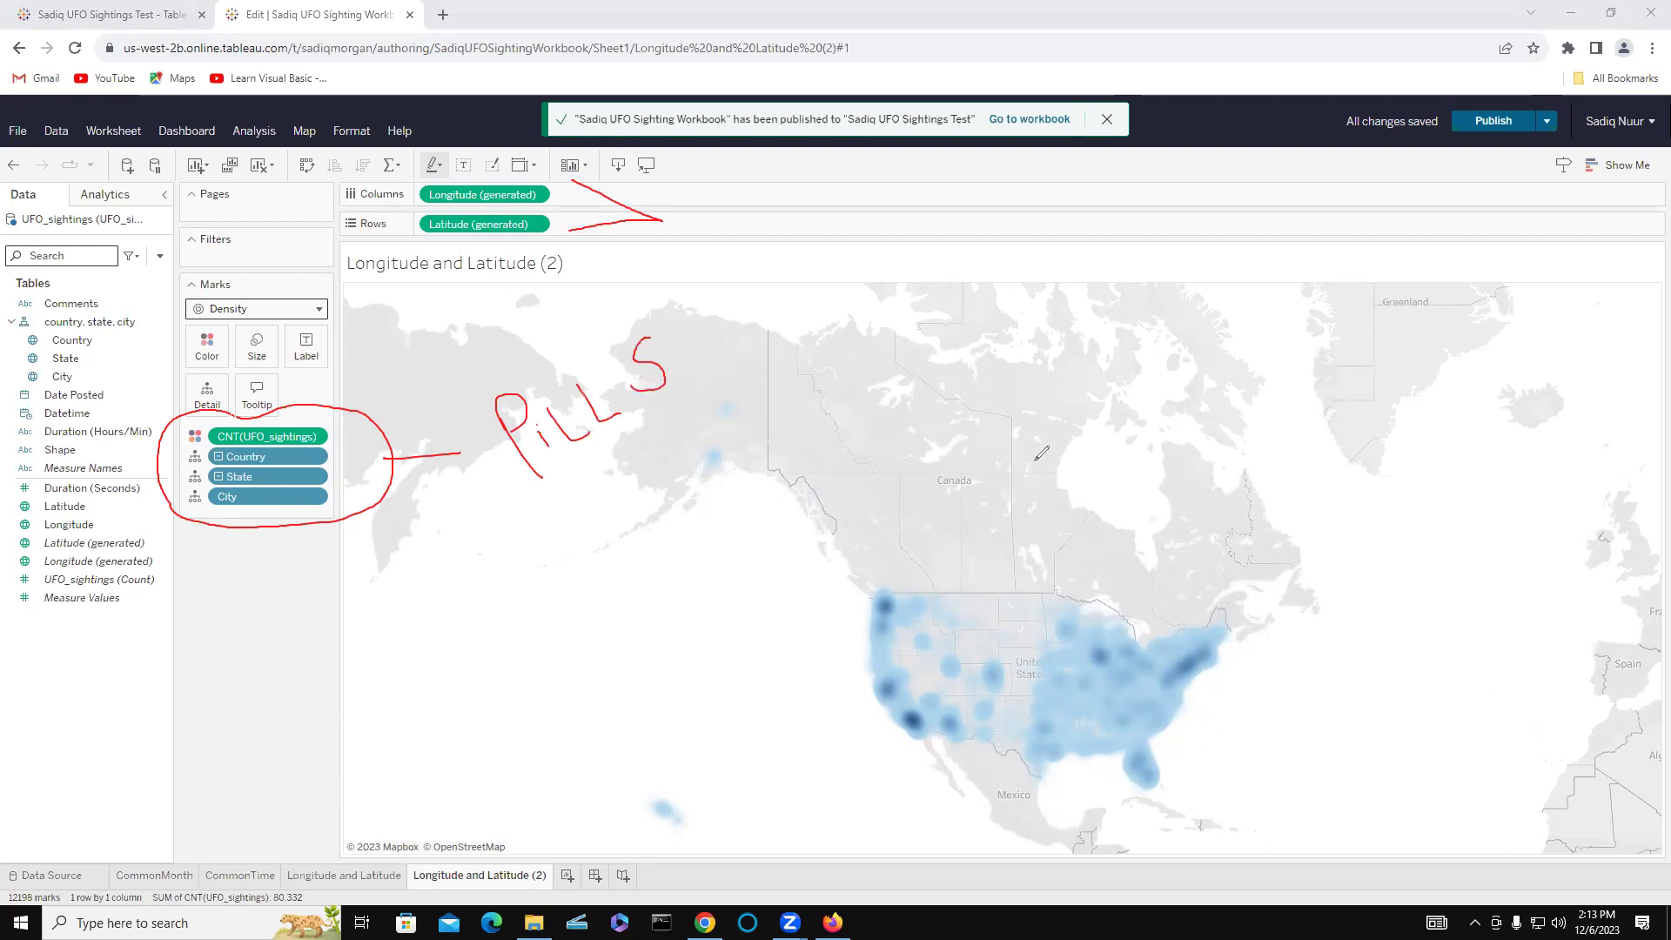
pyautogui.moveTo(601, 329)
pyautogui.mouseDown()
pyautogui.moveTo(604, 277)
pyautogui.moveTo(535, 236)
pyautogui.moveTo(550, 244)
pyautogui.mouseUp()
pyautogui.press('e')
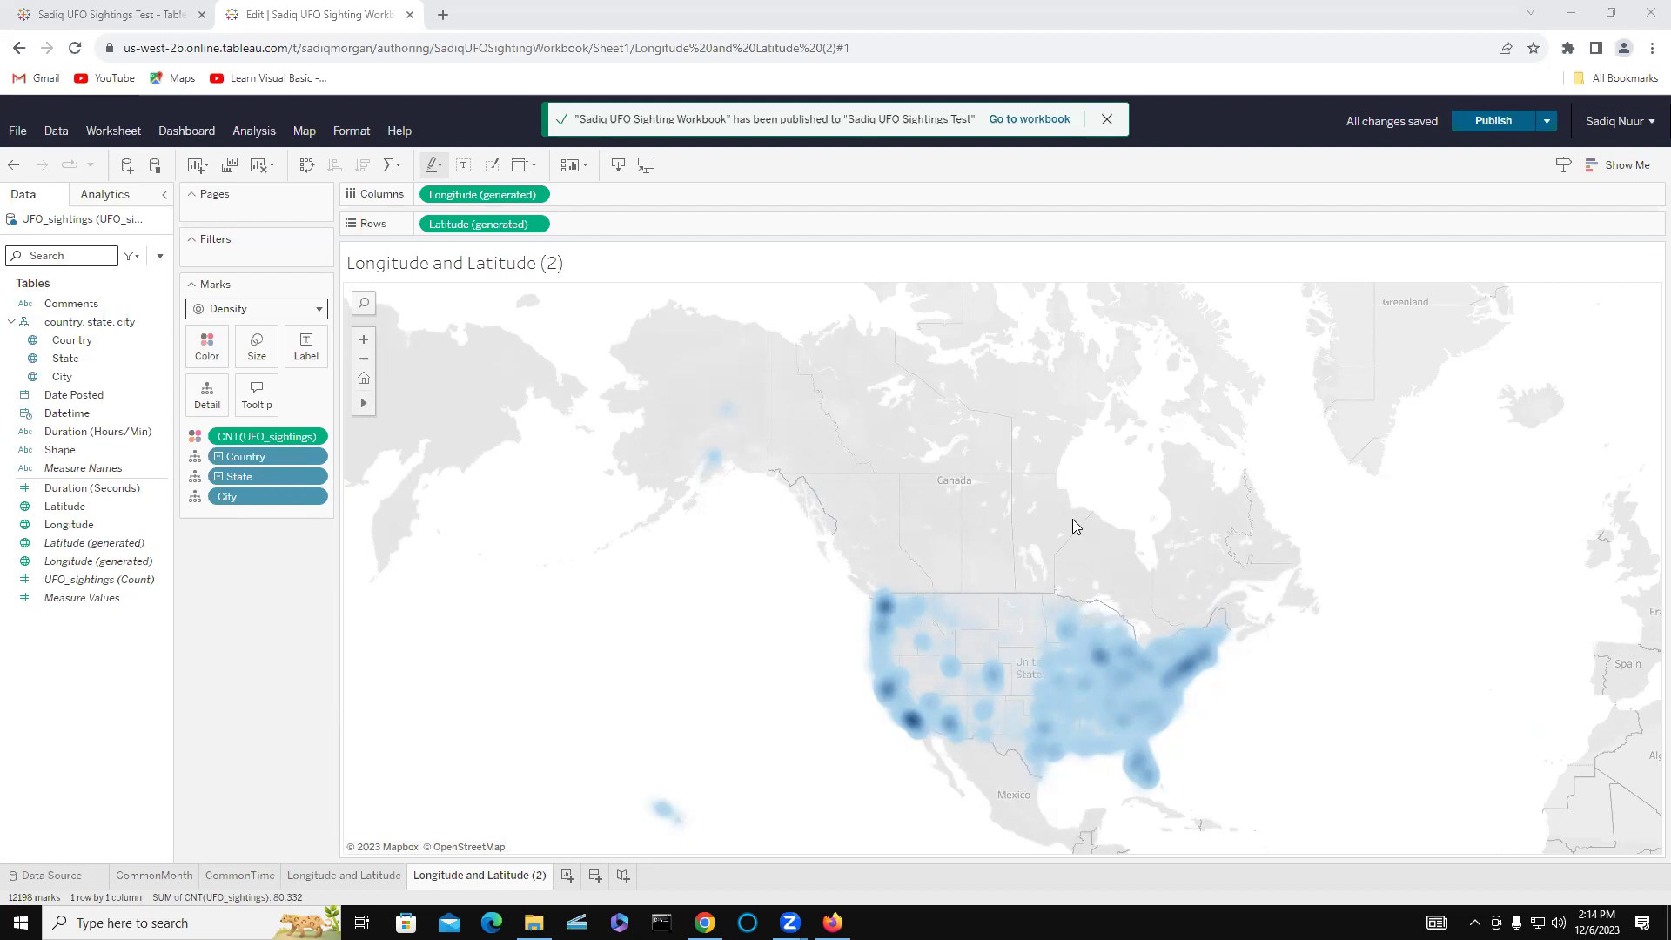
# - Filter the density map by State so that only md is included
pyautogui.click(320, 477)
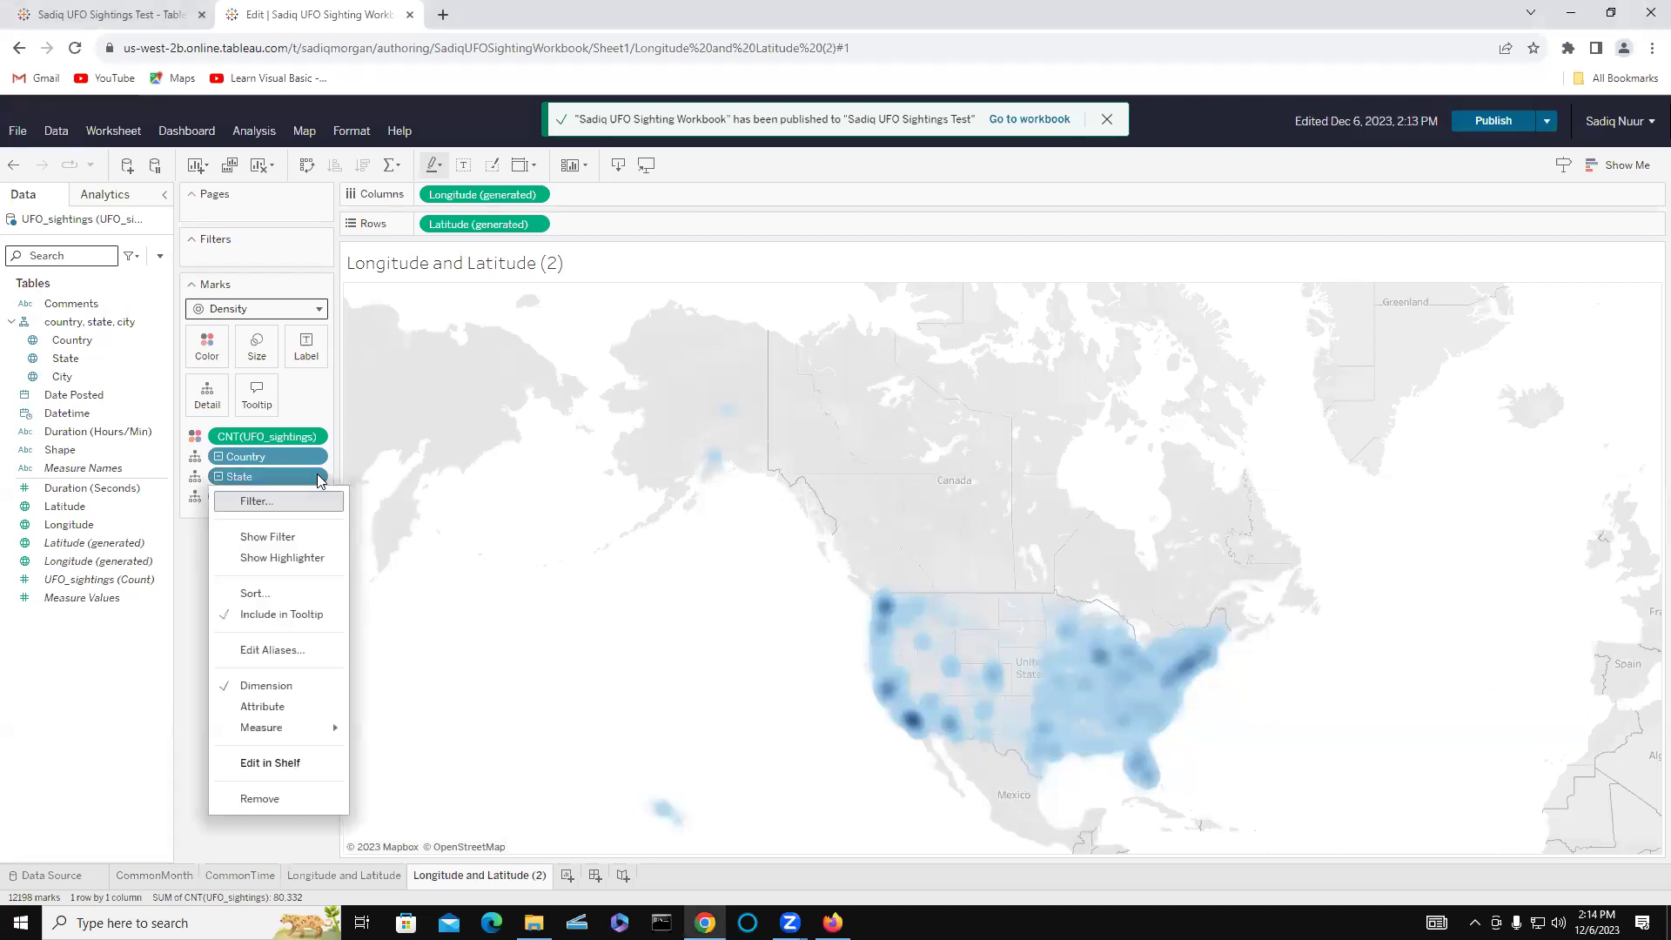
pyautogui.click(258, 501)
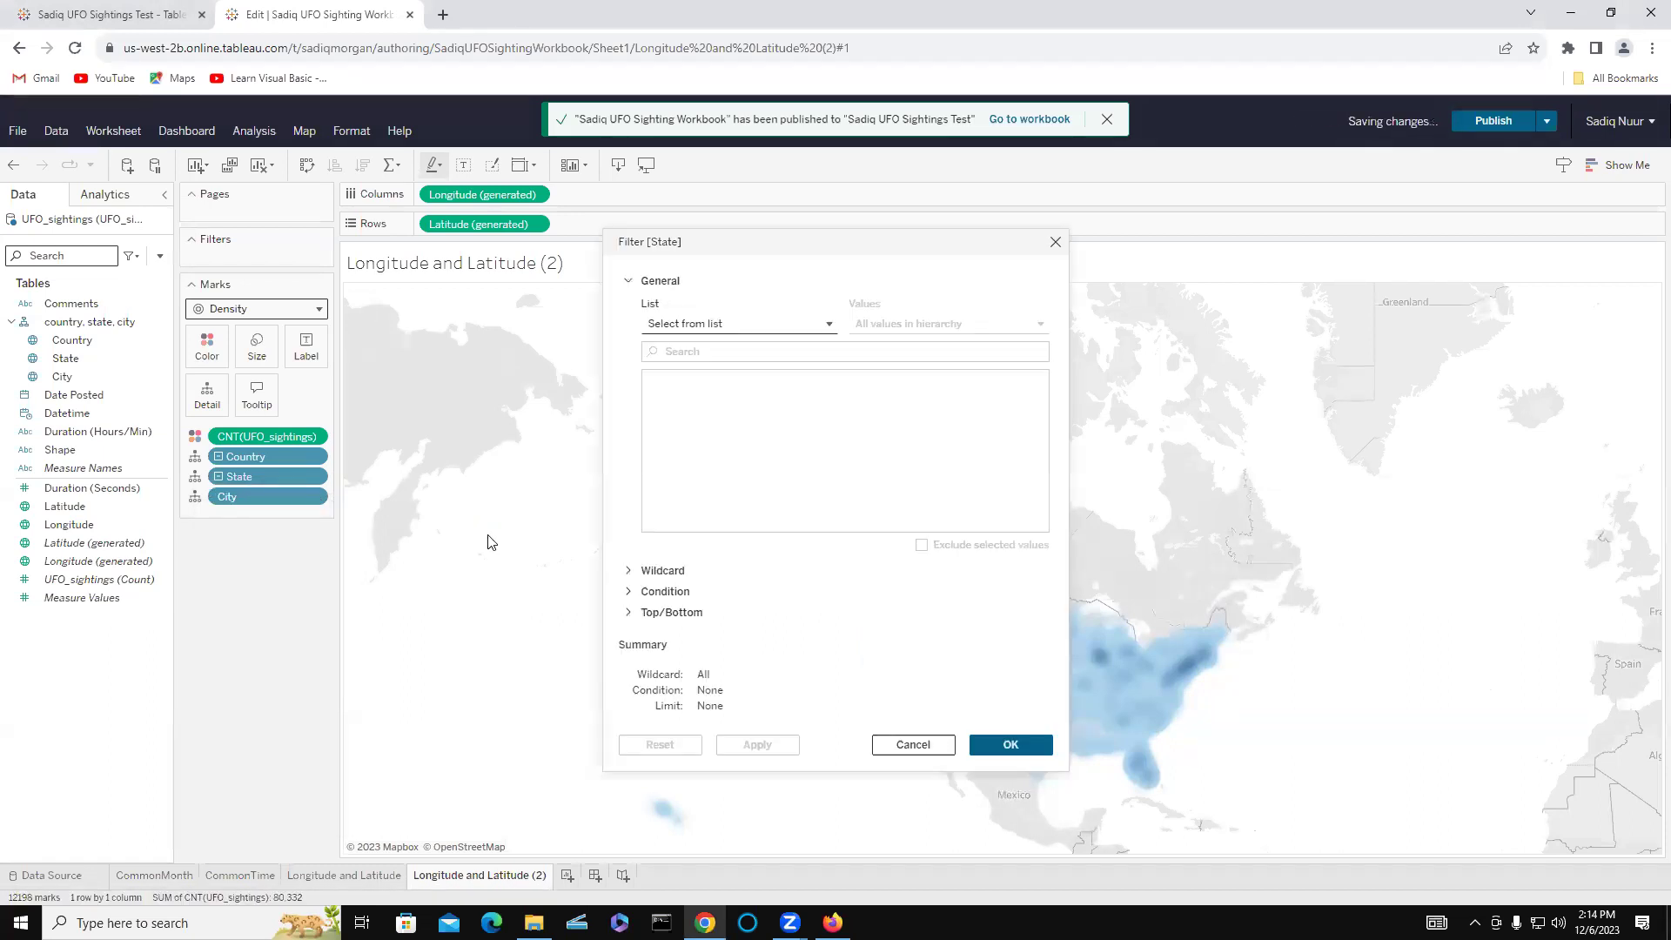
pyautogui.scroll(-5, 703, 444)
pyautogui.scroll(5, 709, 455)
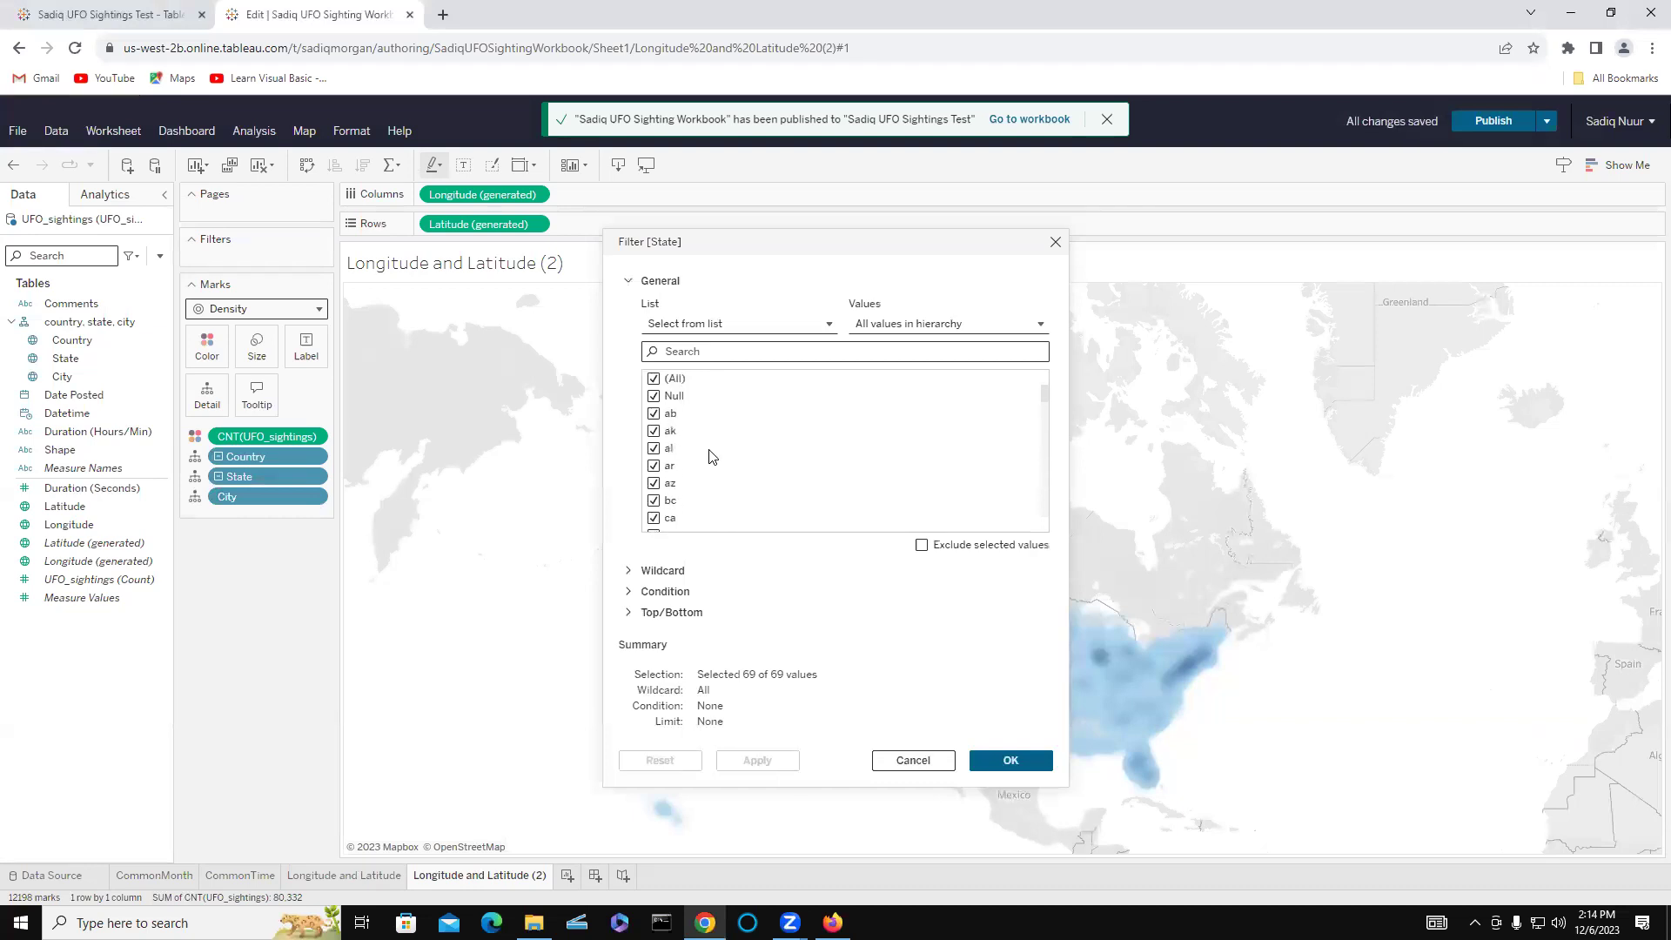
pyautogui.click(654, 379)
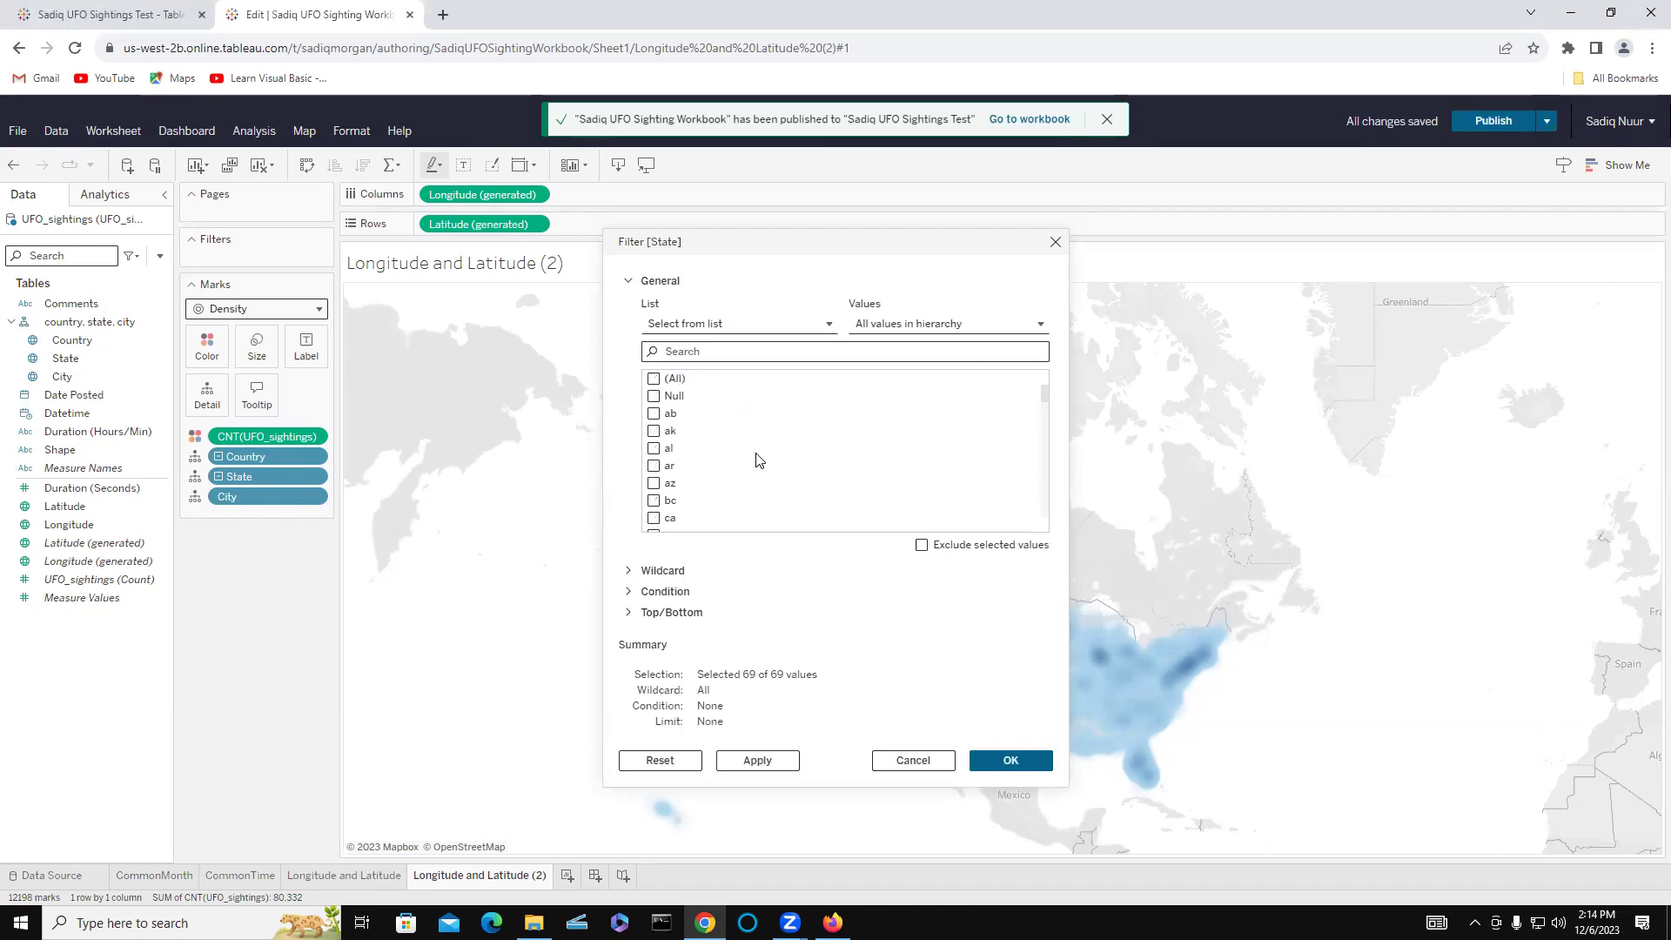
pyautogui.scroll(-5, 759, 461)
pyautogui.click(654, 378)
pyautogui.click(755, 771)
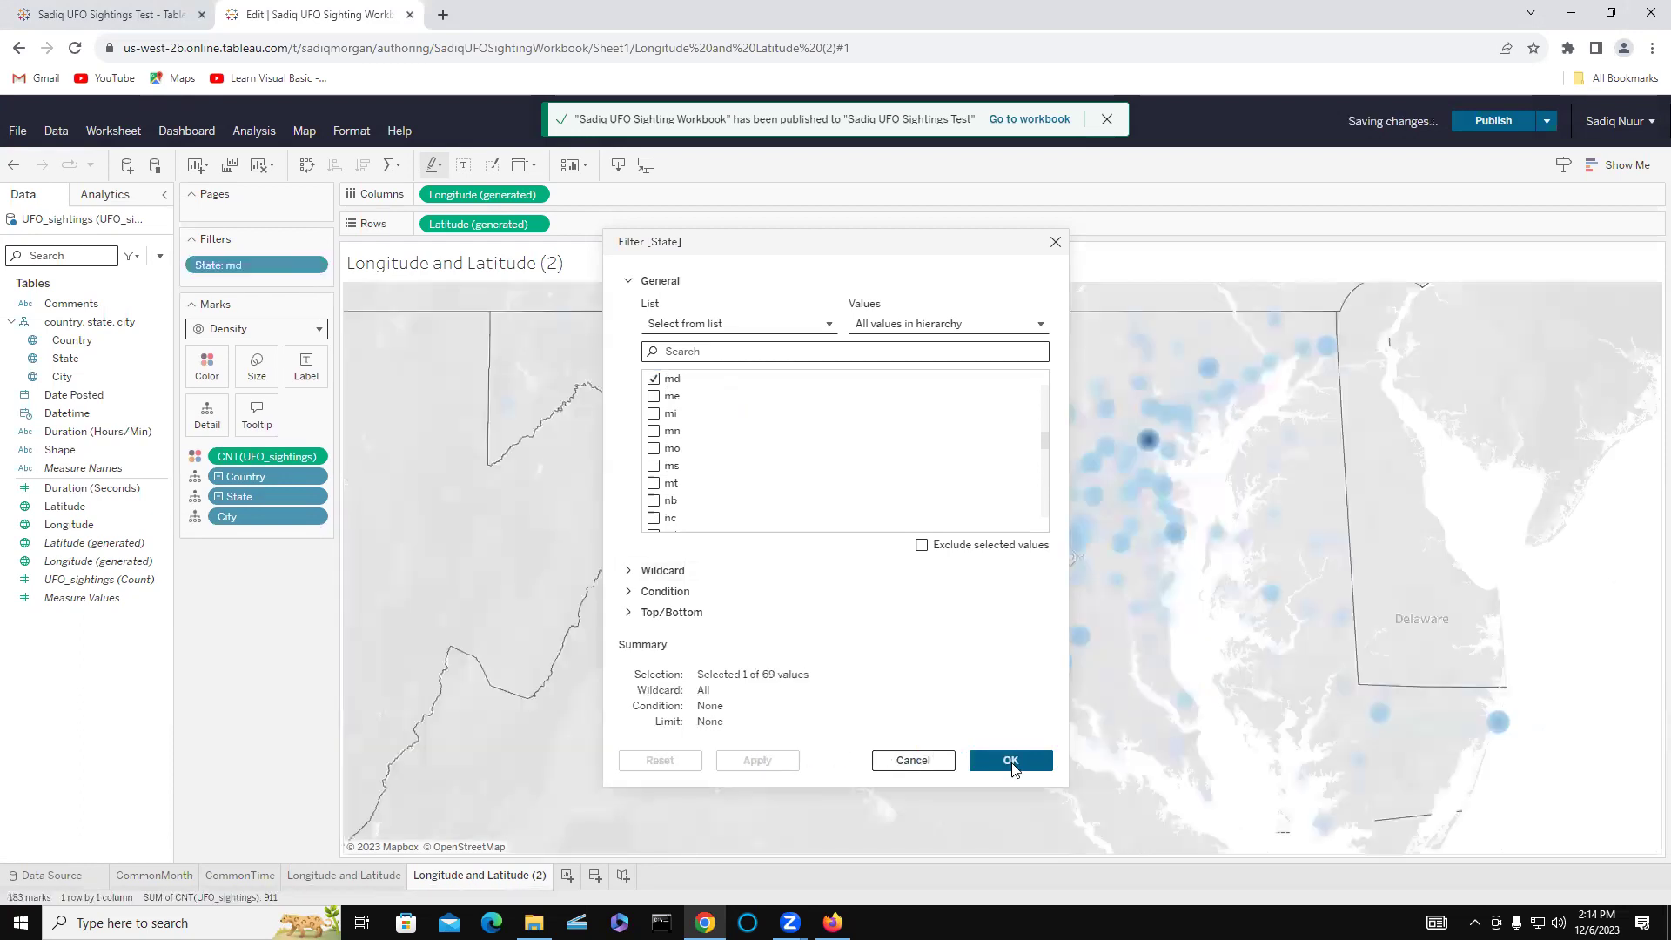
pyautogui.click(1009, 760)
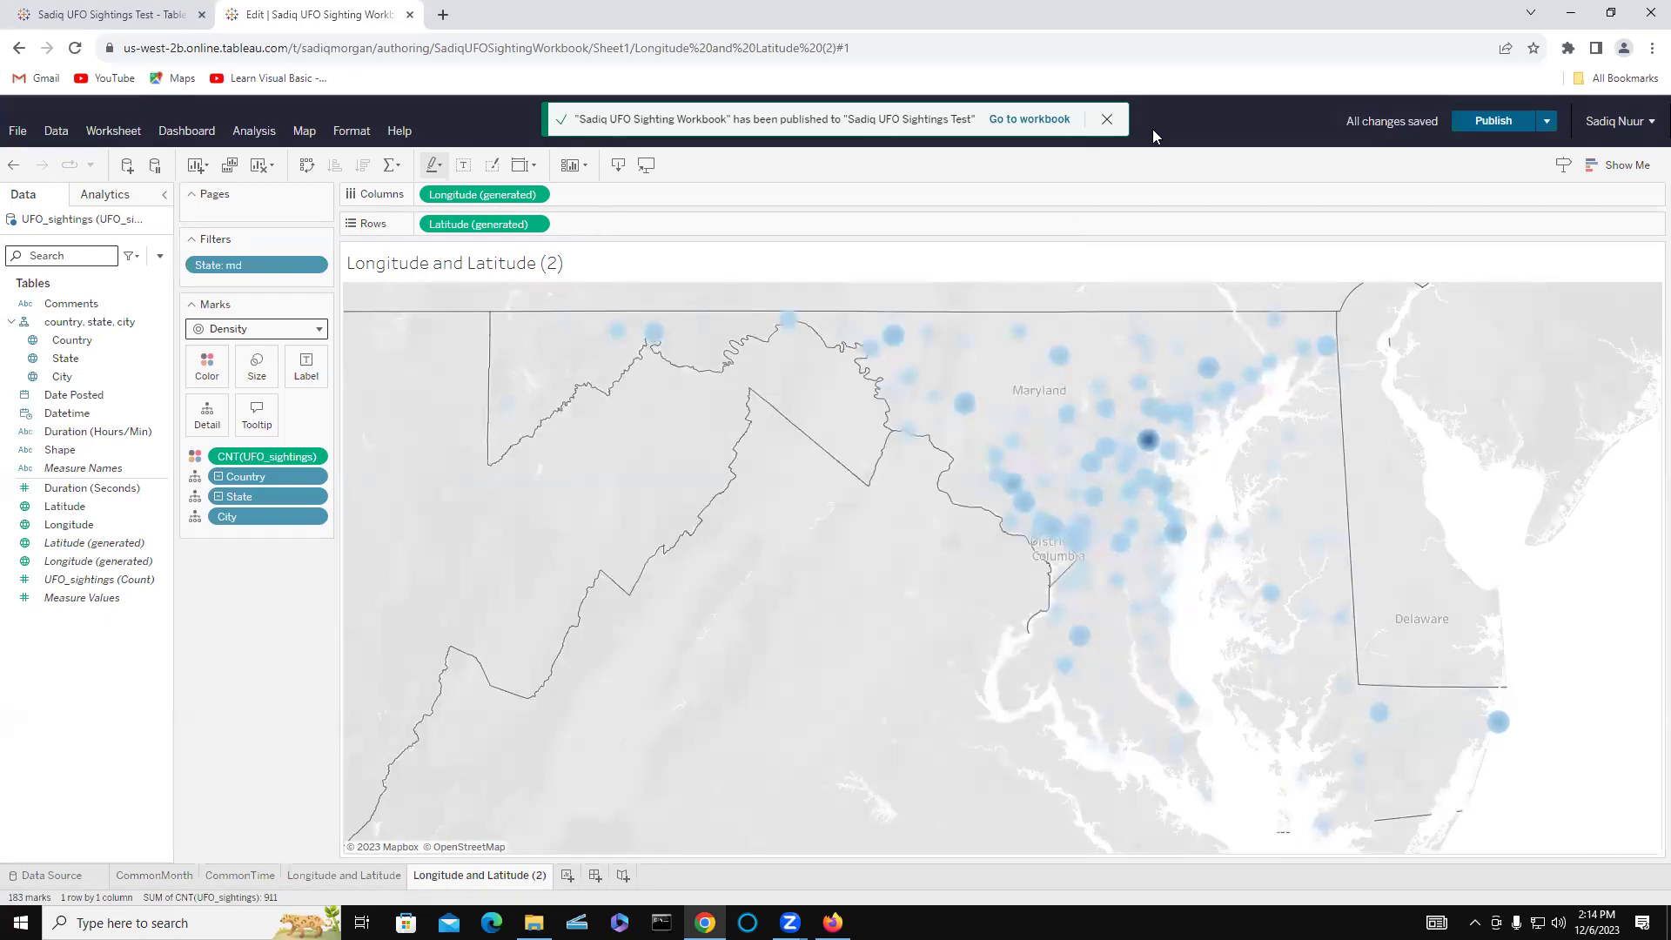
pyautogui.moveTo(266, 219)
pyautogui.mouseDown()
pyautogui.moveTo(207, 214)
pyautogui.moveTo(206, 281)
pyautogui.moveTo(318, 280)
pyautogui.moveTo(350, 238)
pyautogui.moveTo(265, 220)
pyautogui.mouseUp()
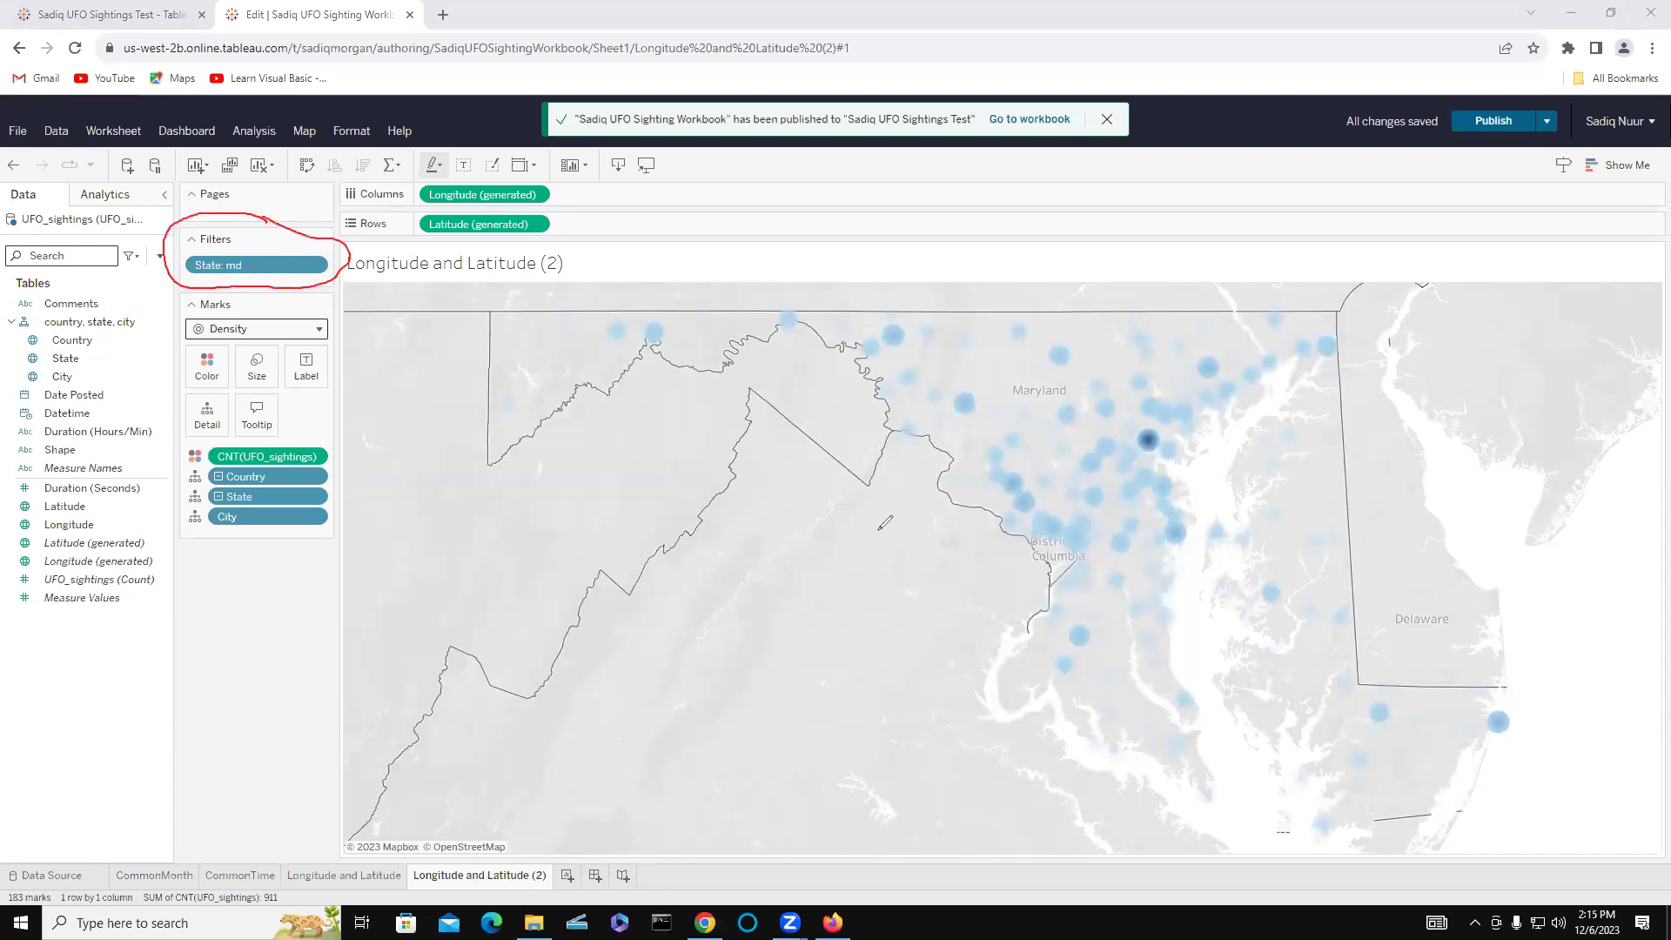
pyautogui.moveTo(1089, 364)
pyautogui.mouseDown()
pyautogui.moveTo(1077, 414)
pyautogui.moveTo(970, 383)
pyautogui.moveTo(1048, 348)
pyautogui.moveTo(1090, 357)
pyautogui.mouseUp()
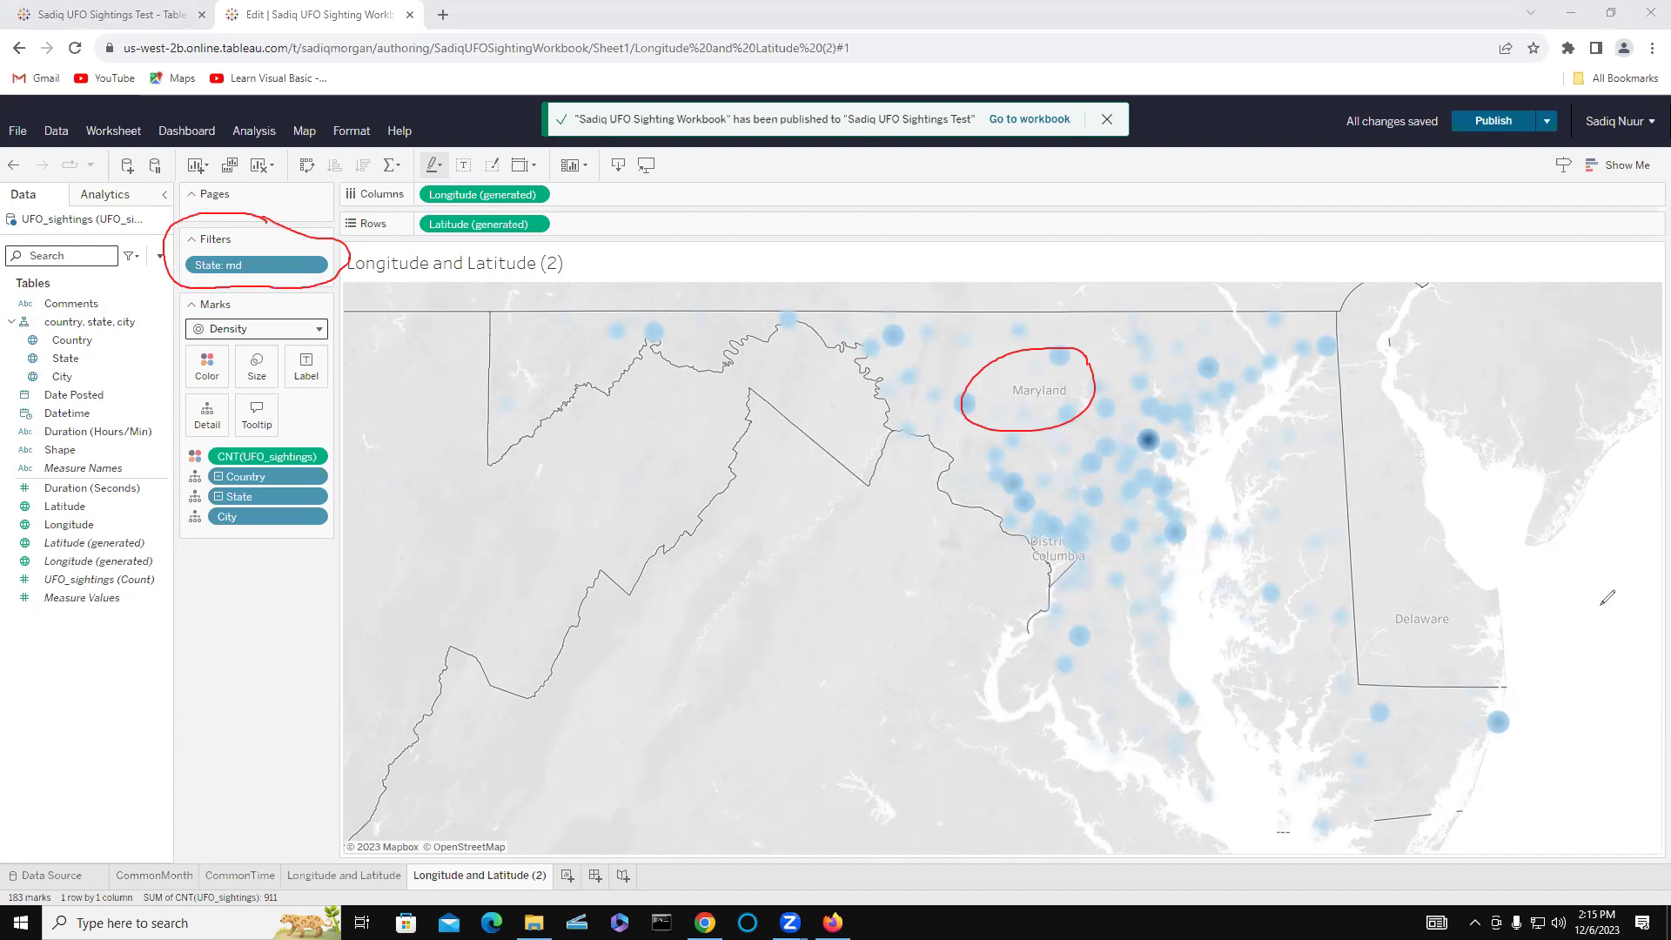
pyautogui.press('Escape')
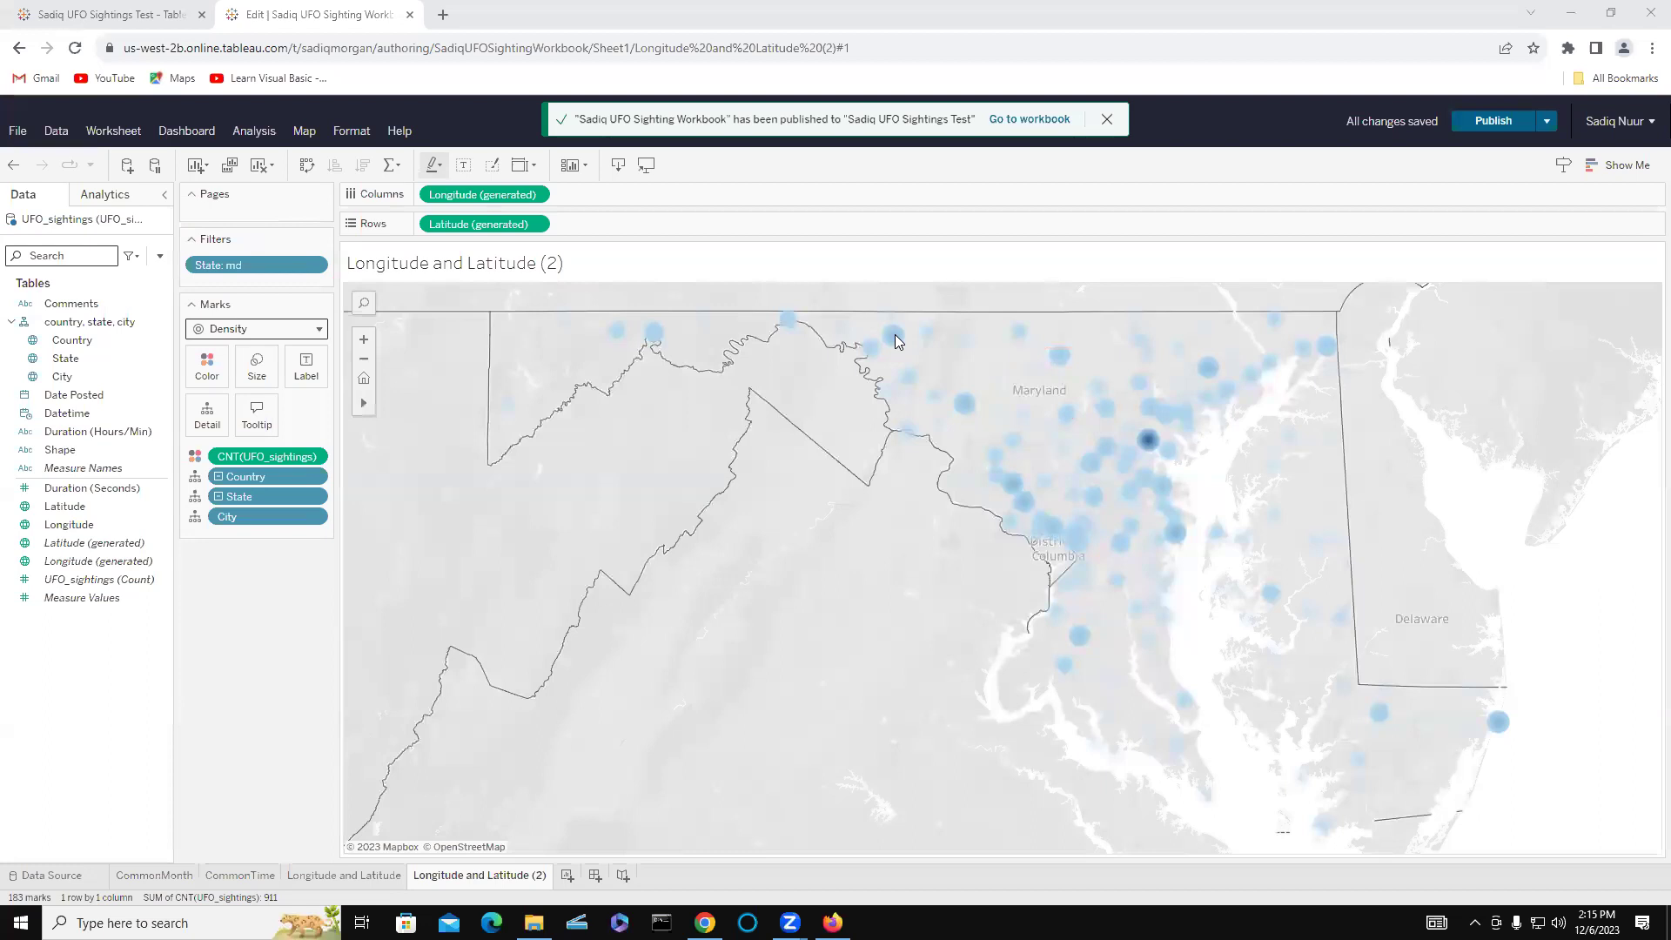
# - Inspect the sighting details of individual Maryland cities on the filtered density map
pyautogui.moveTo(897, 340)
pyautogui.moveTo(1060, 359)
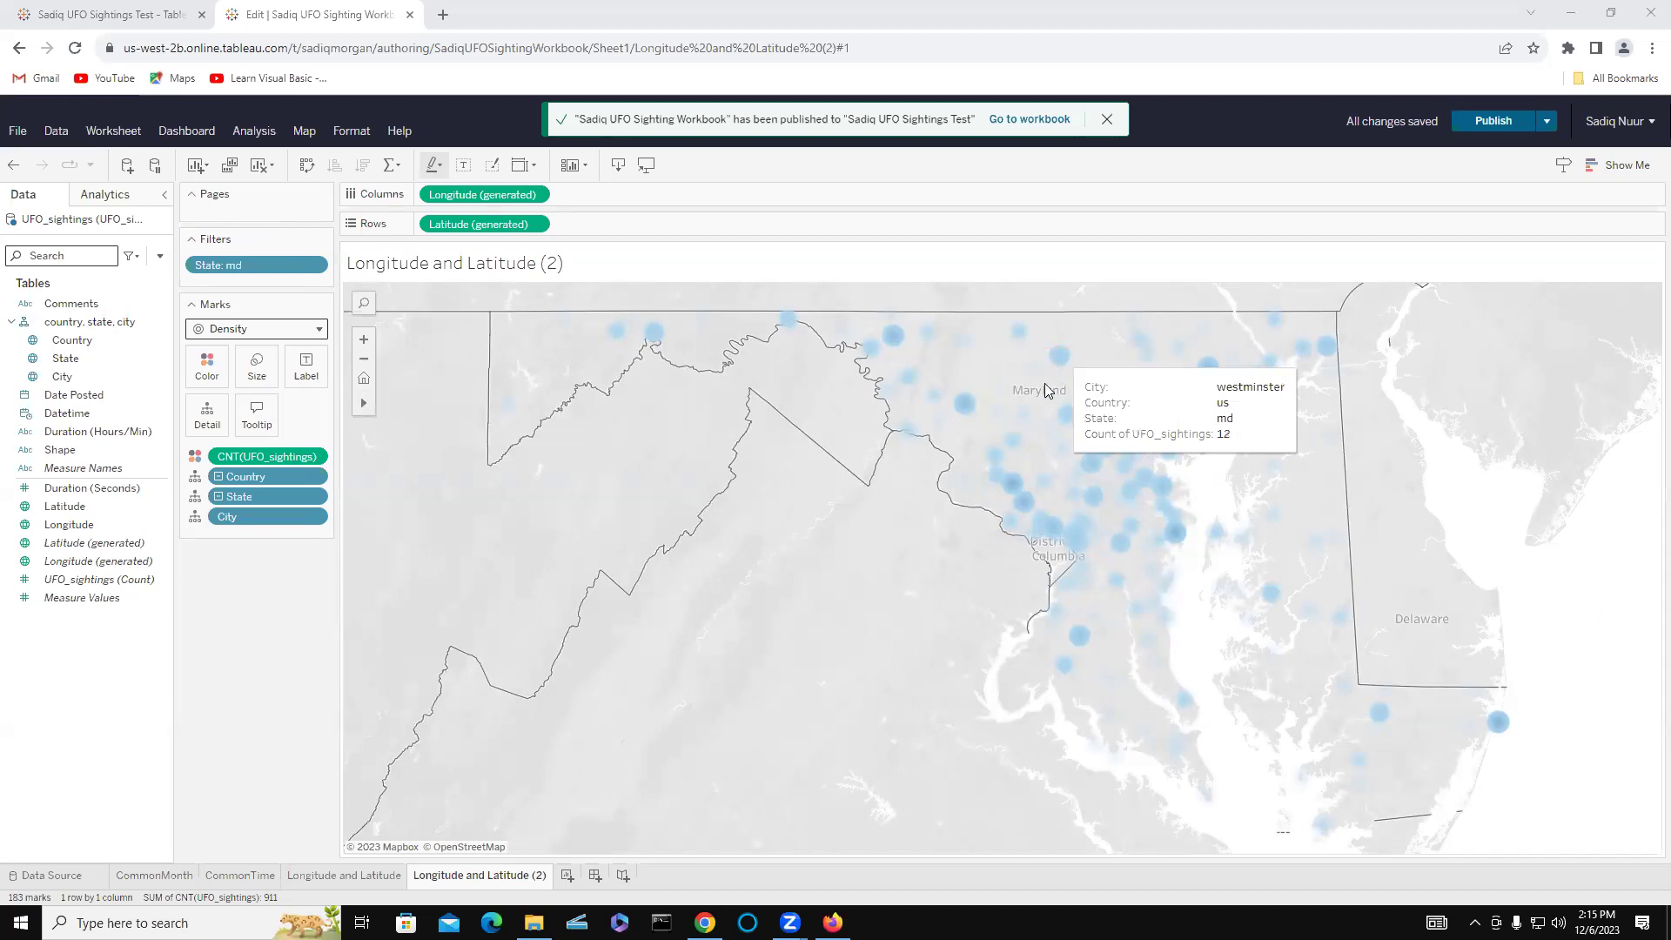
pyautogui.moveTo(1023, 511)
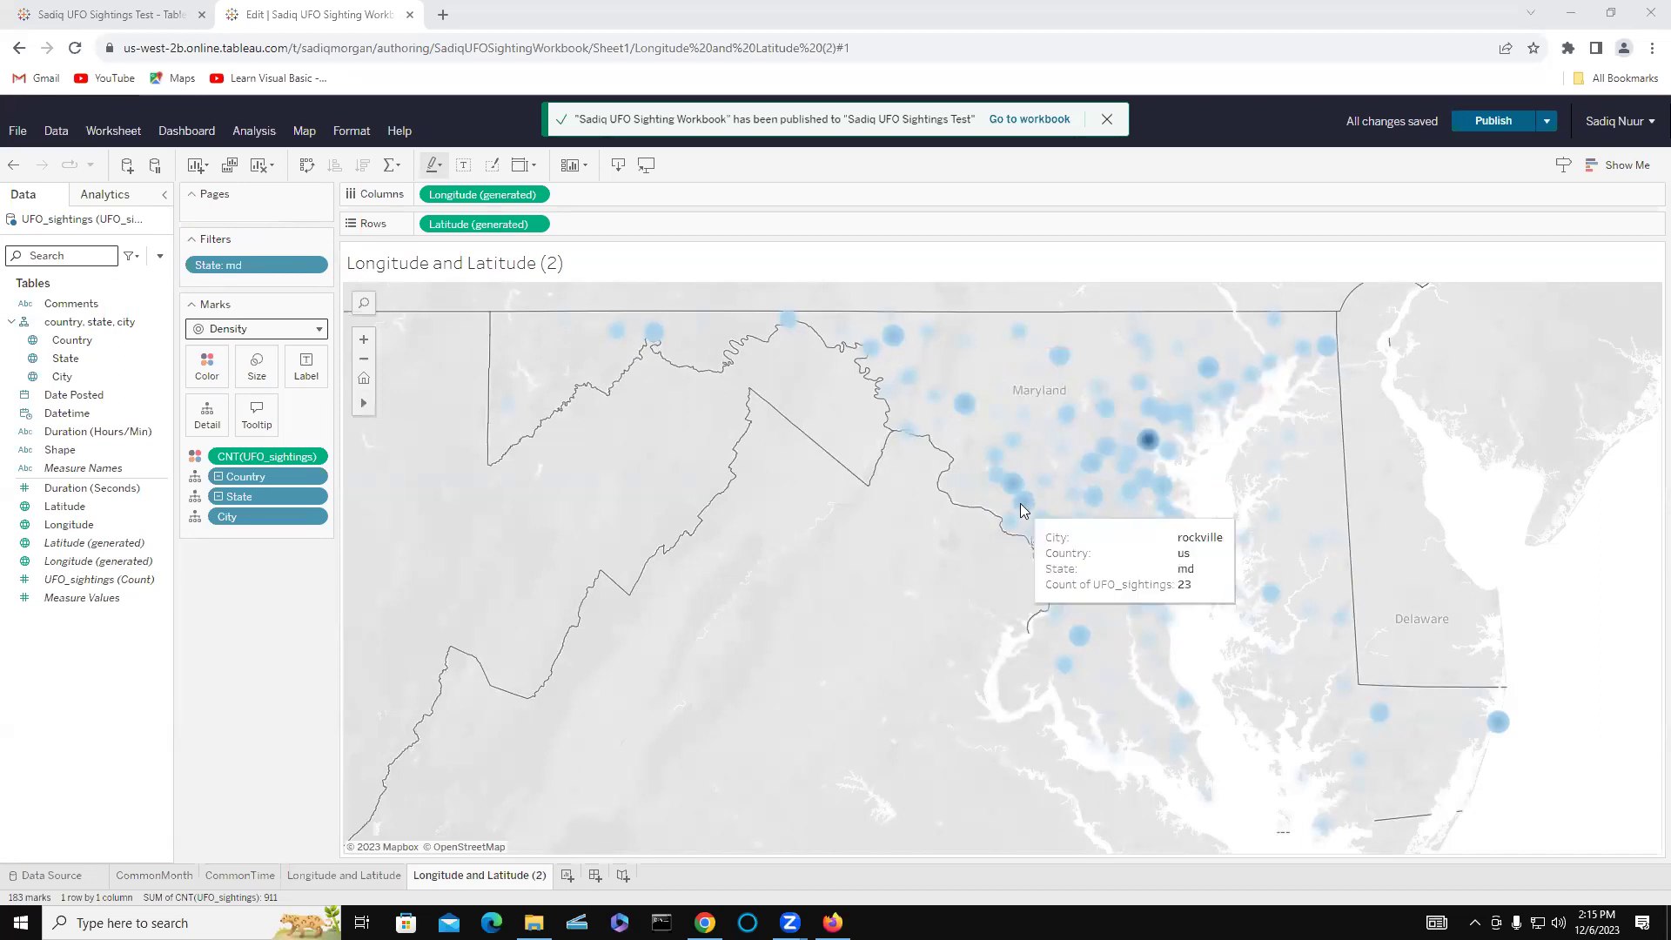
pyautogui.moveTo(1151, 442)
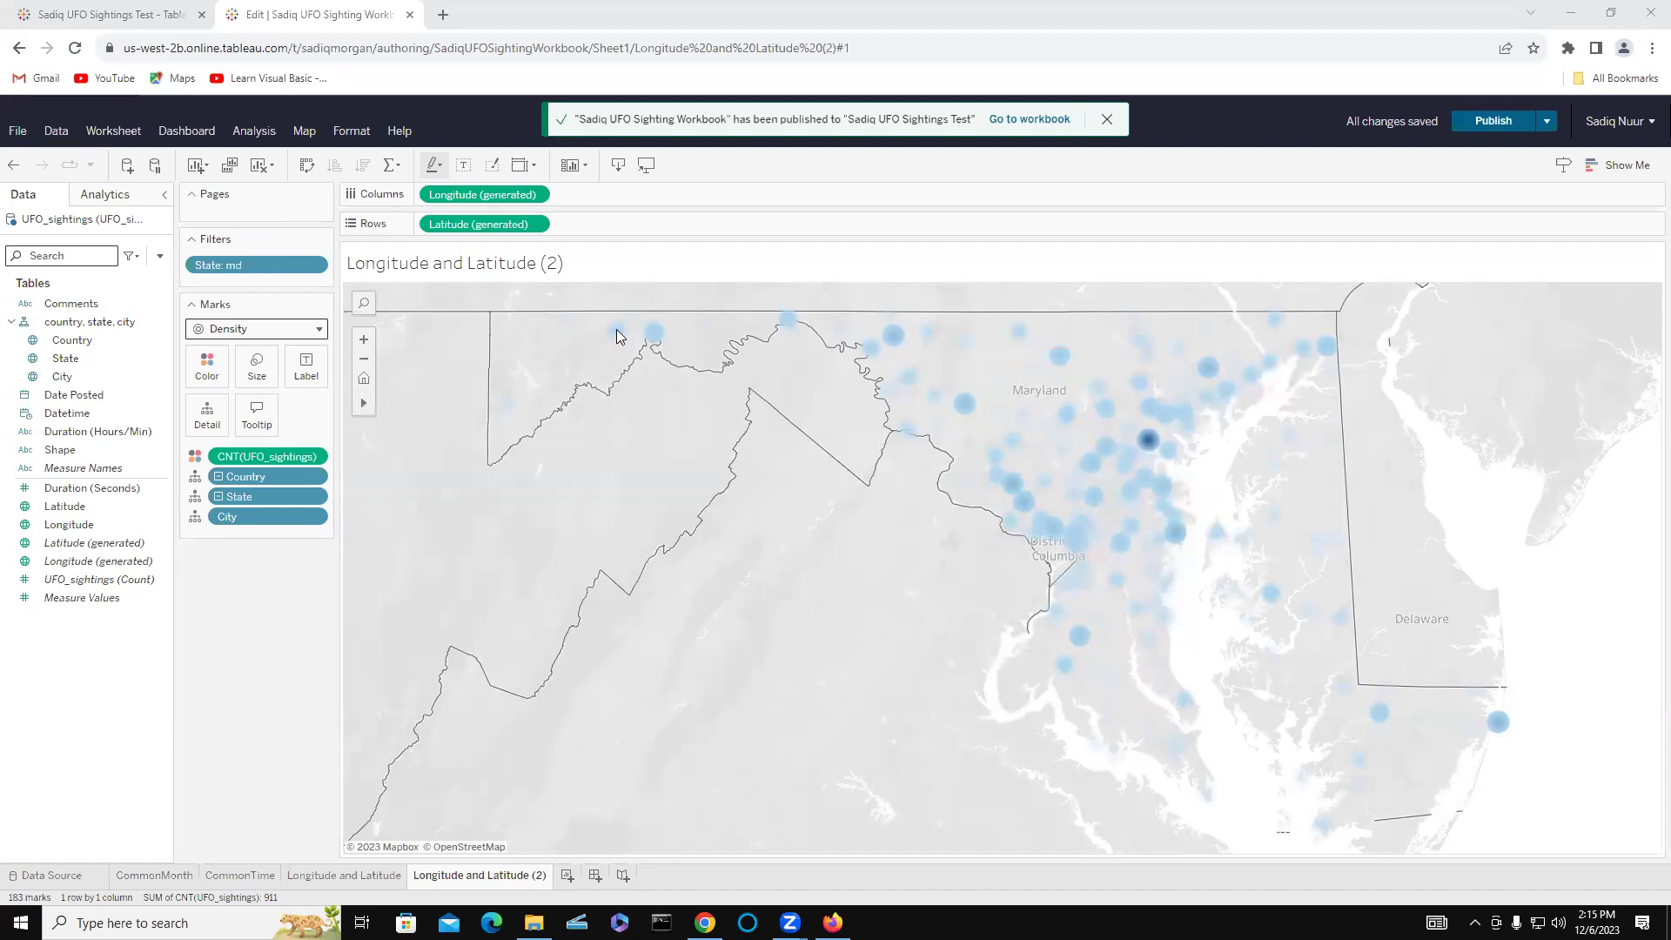
pyautogui.moveTo(615, 337)
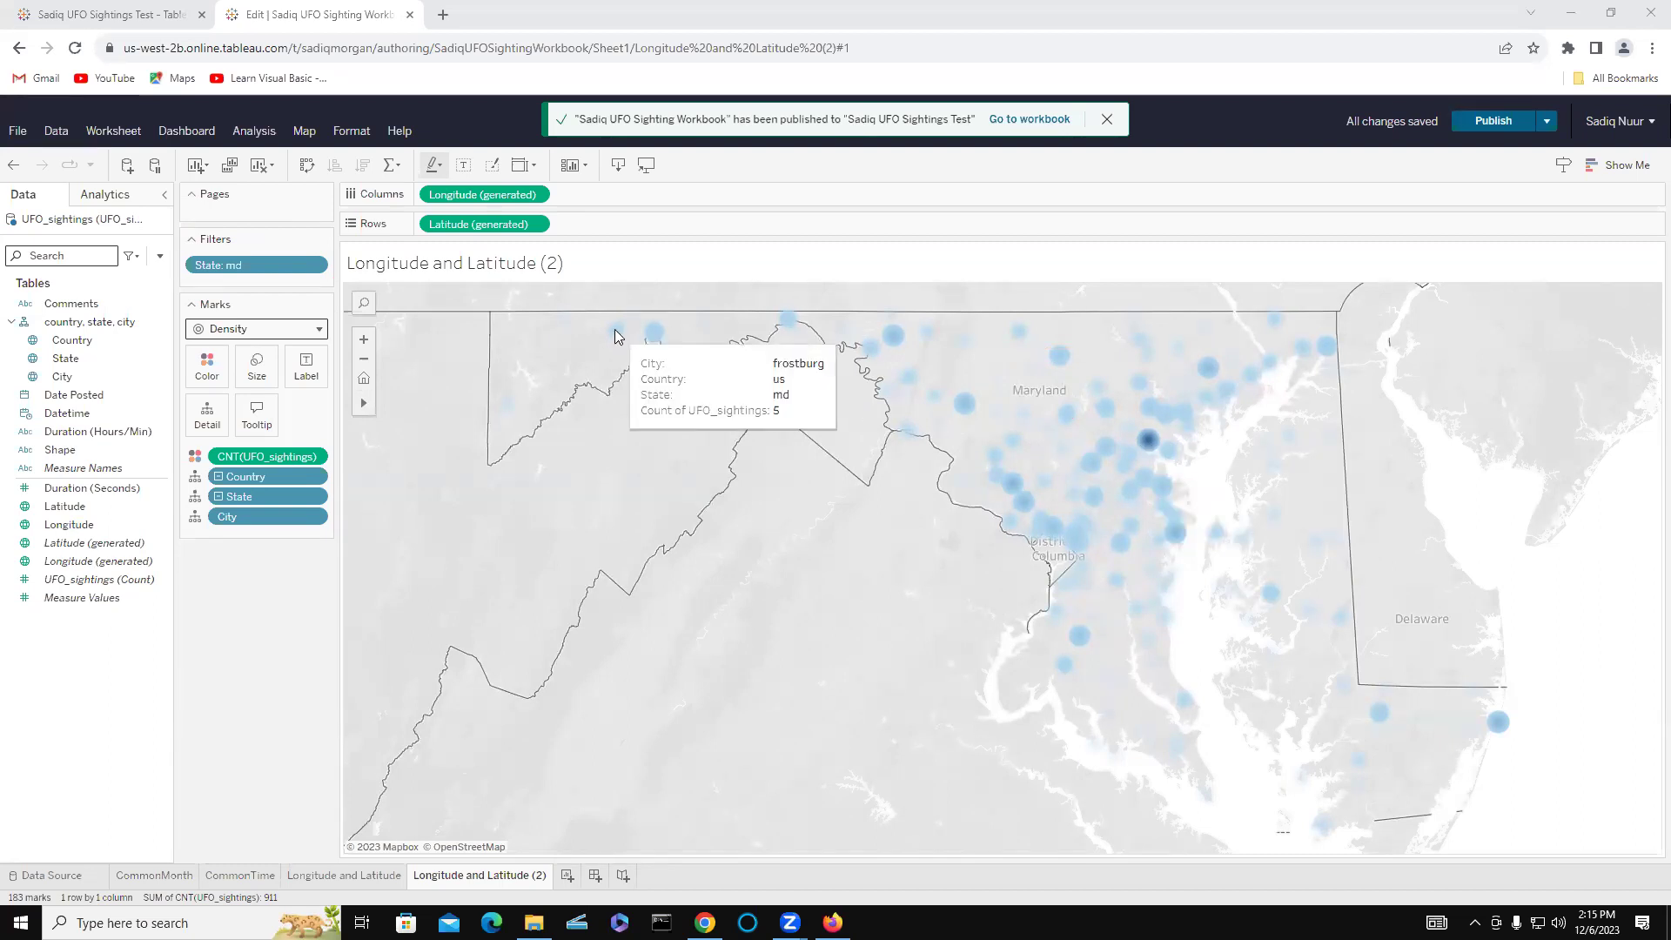
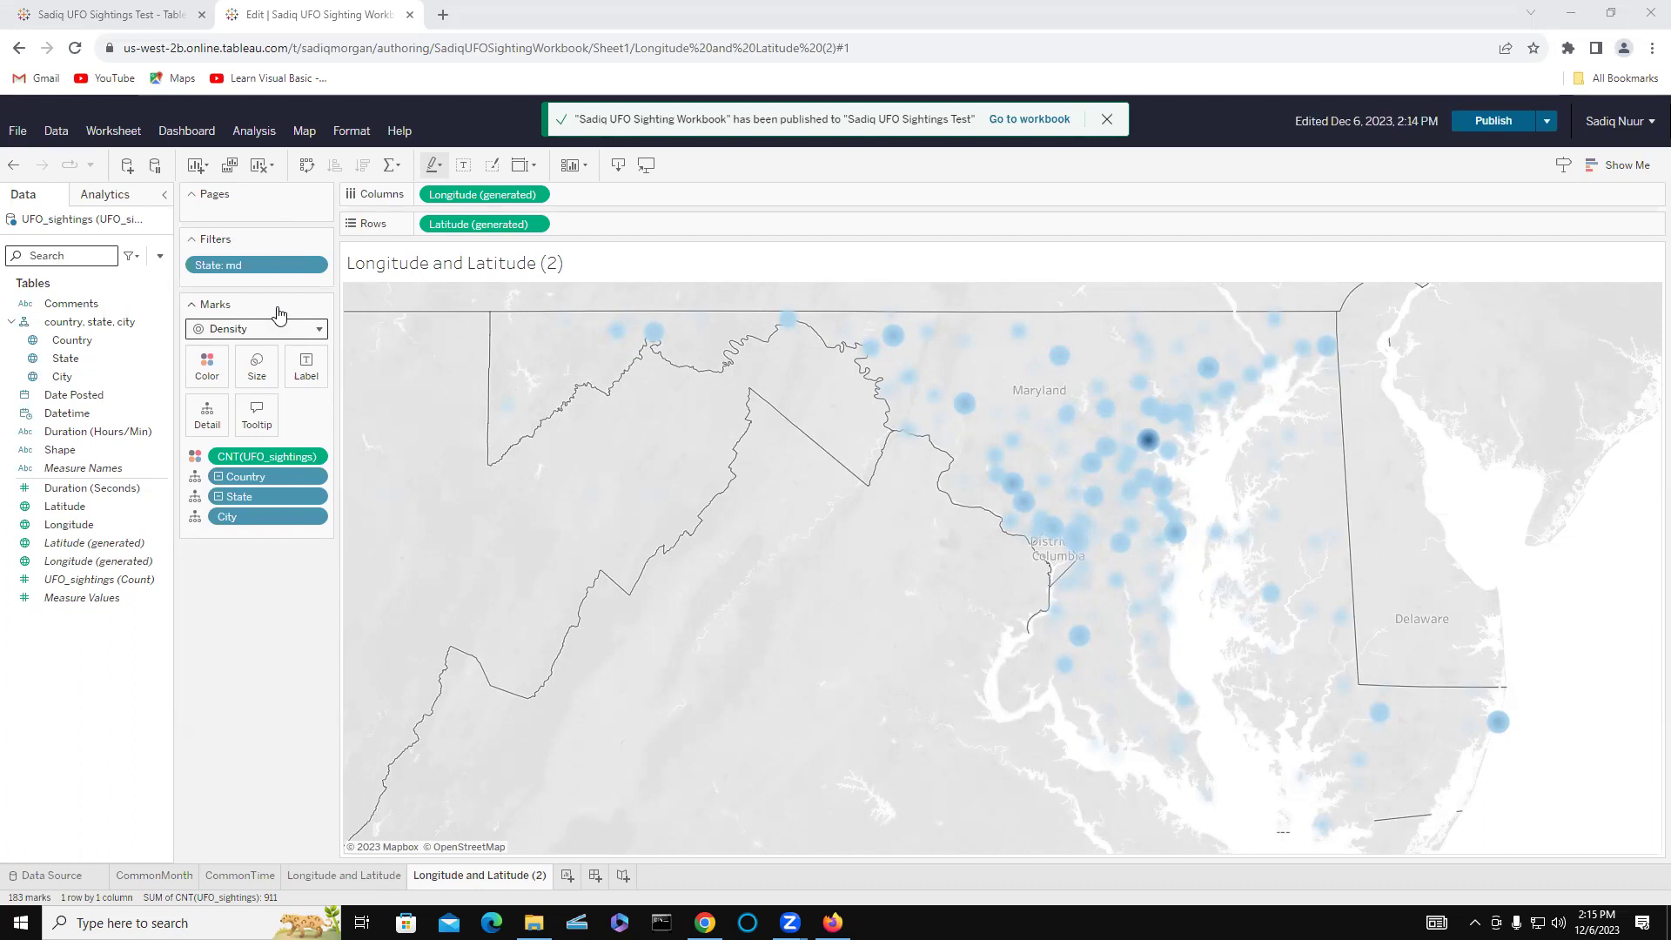
# - Change the State filter of the density map to include only nc instead of md
pyautogui.click(321, 267)
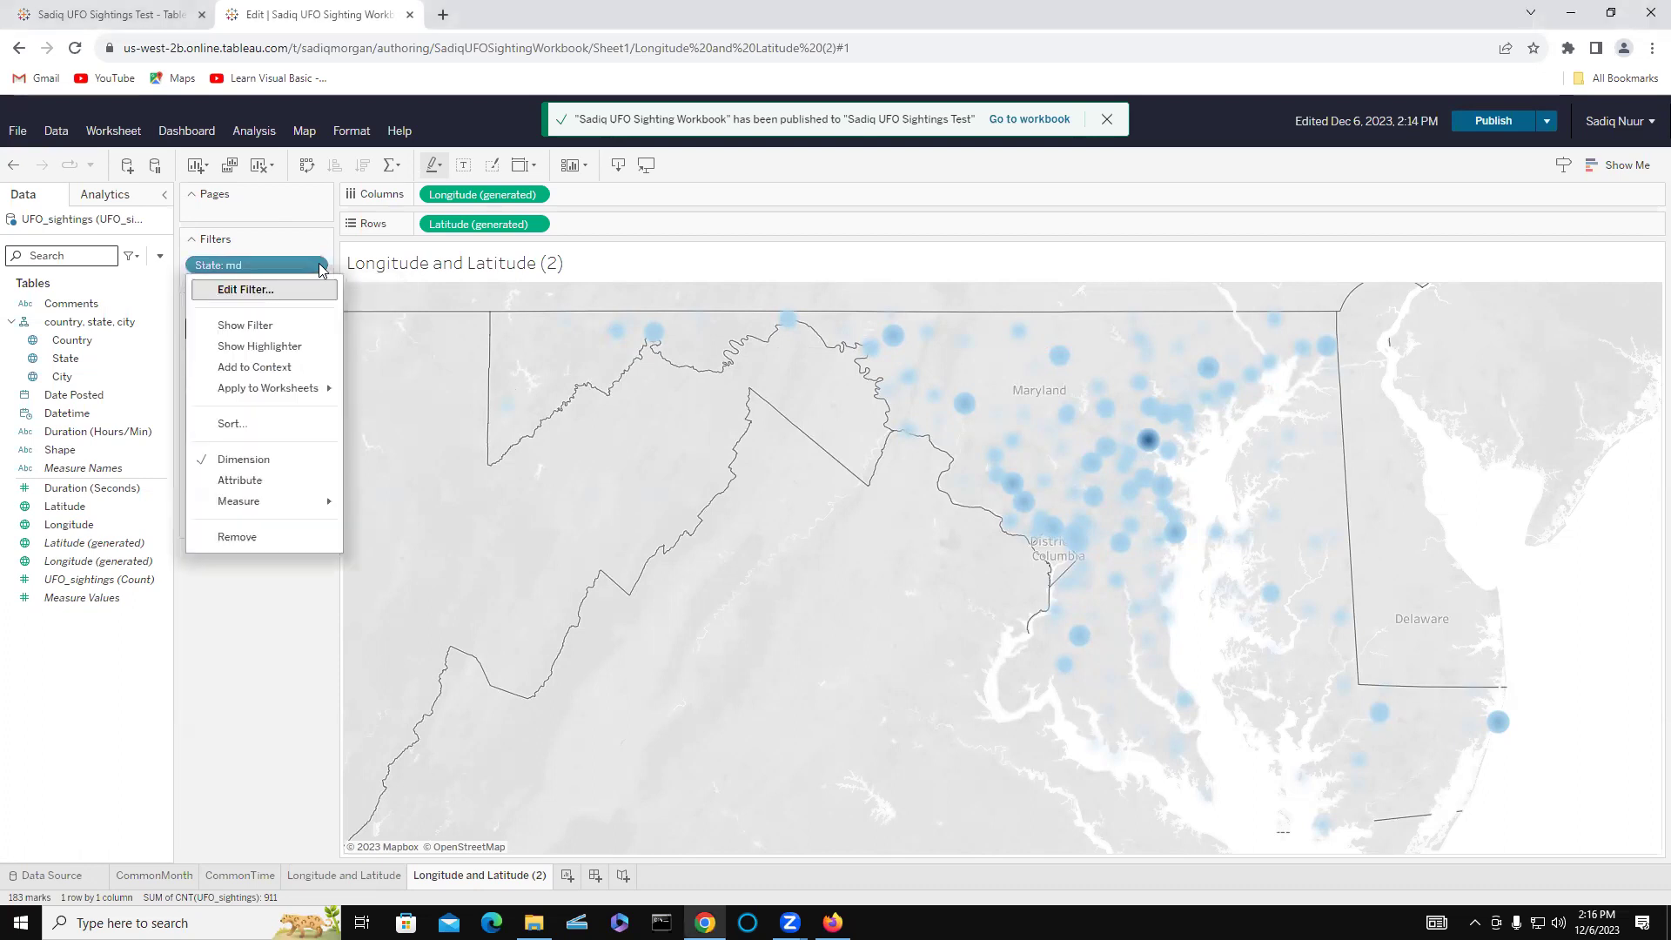
pyautogui.click(261, 290)
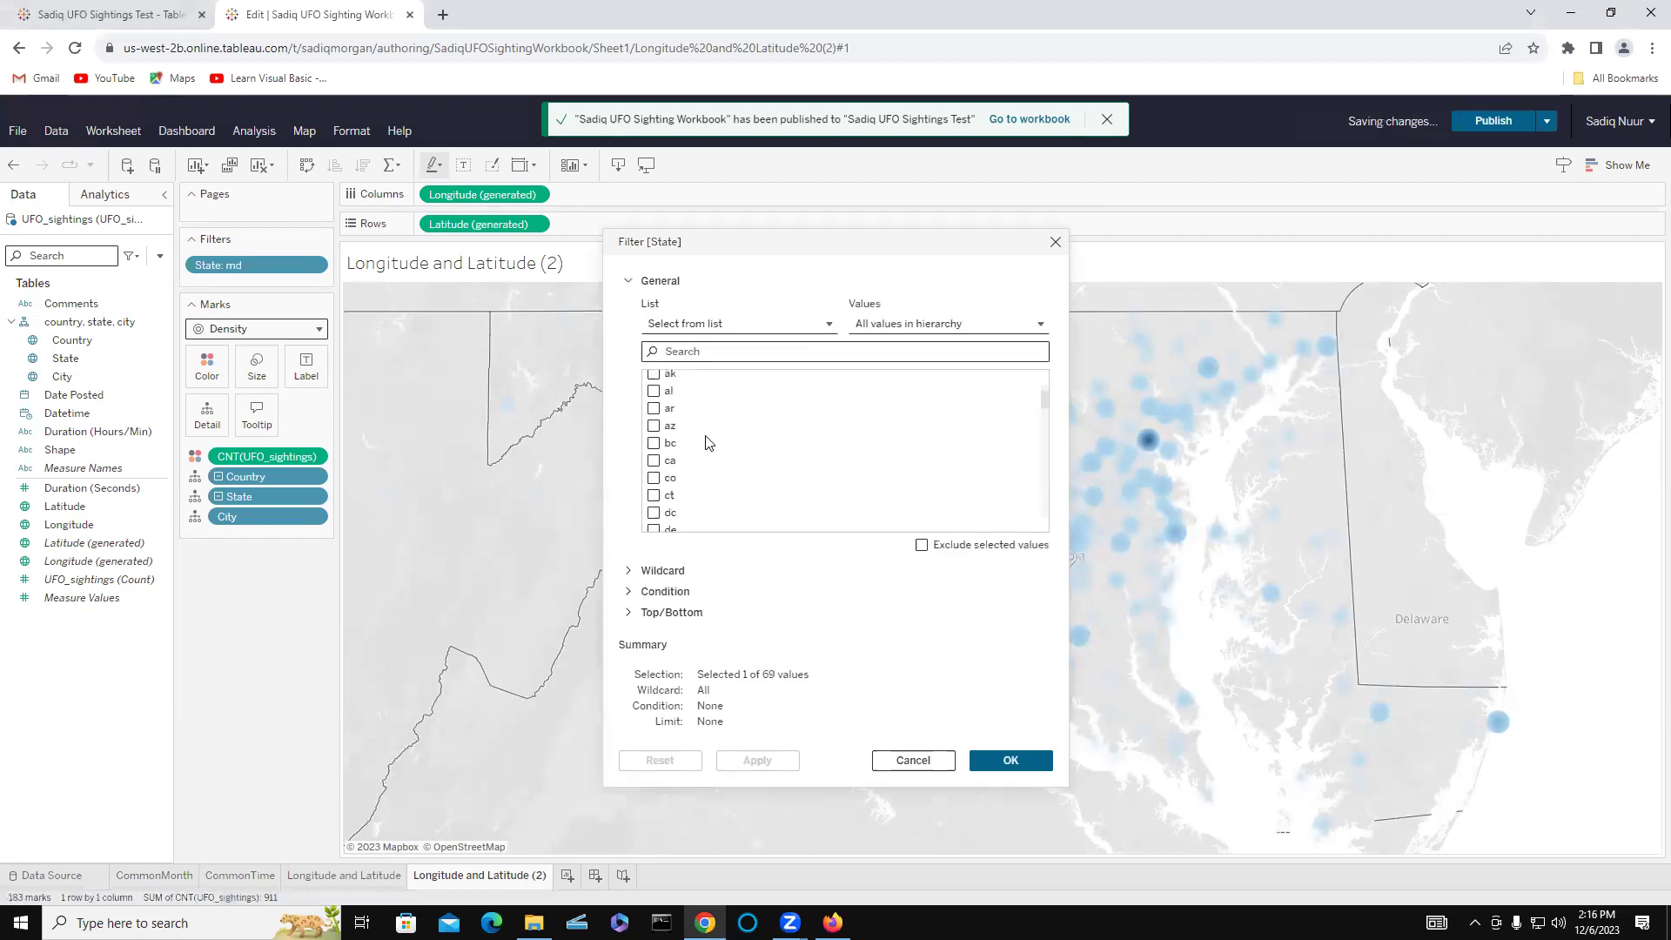
pyautogui.scroll(-5, 699, 402)
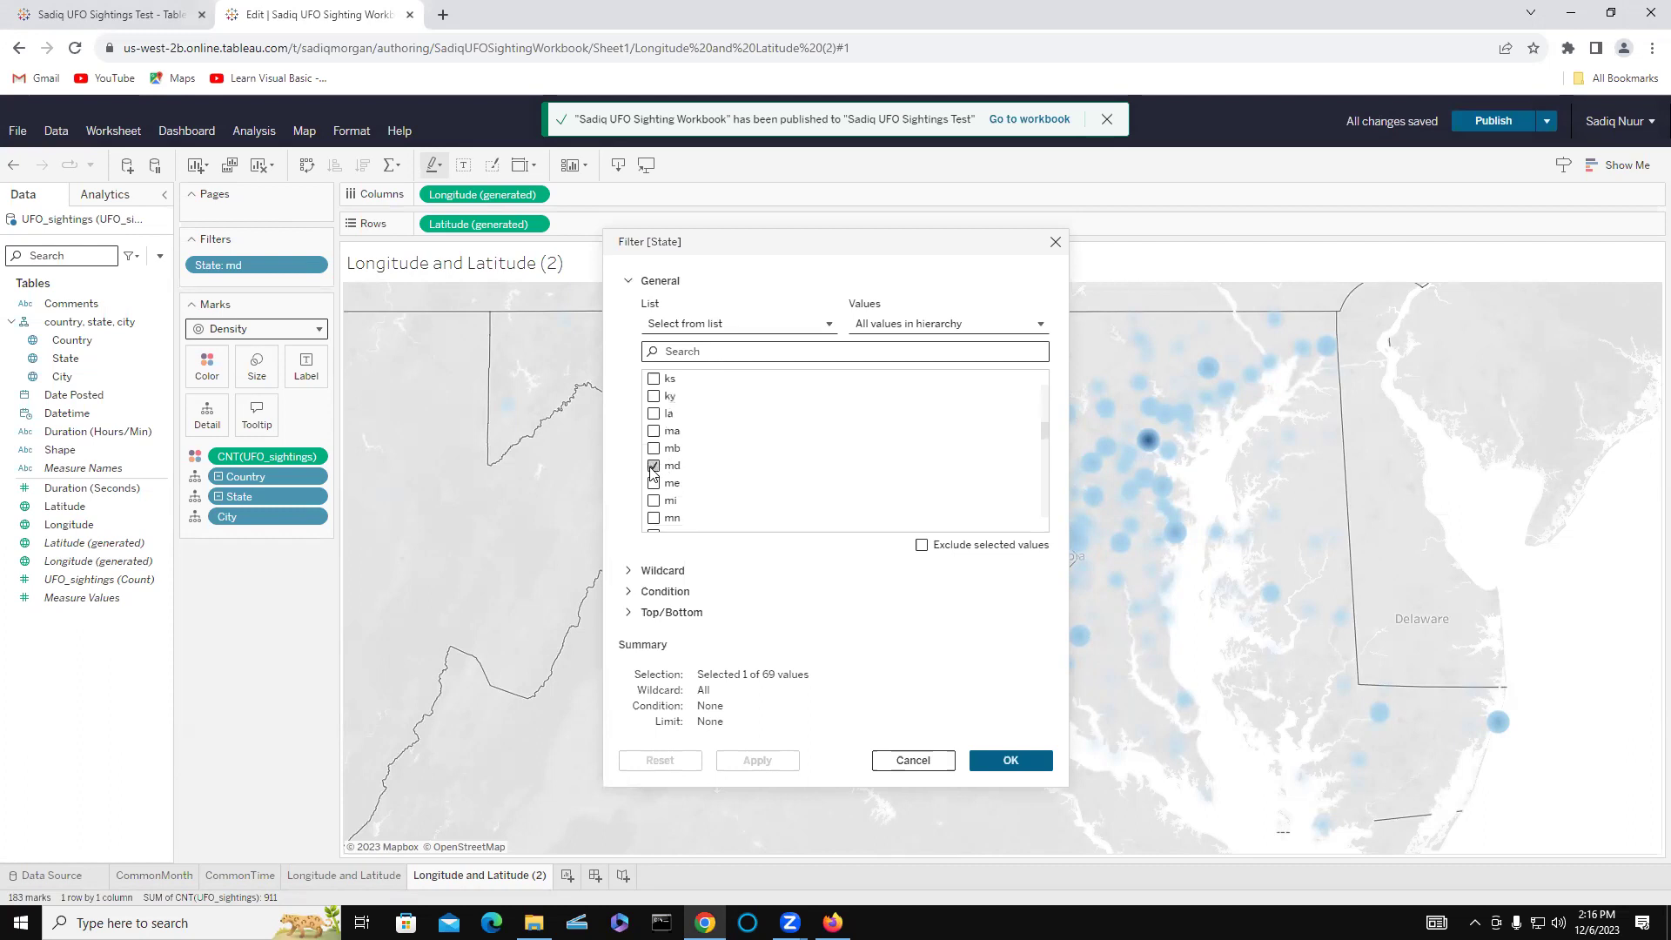
pyautogui.click(741, 466)
pyautogui.scroll(-2, 737, 473)
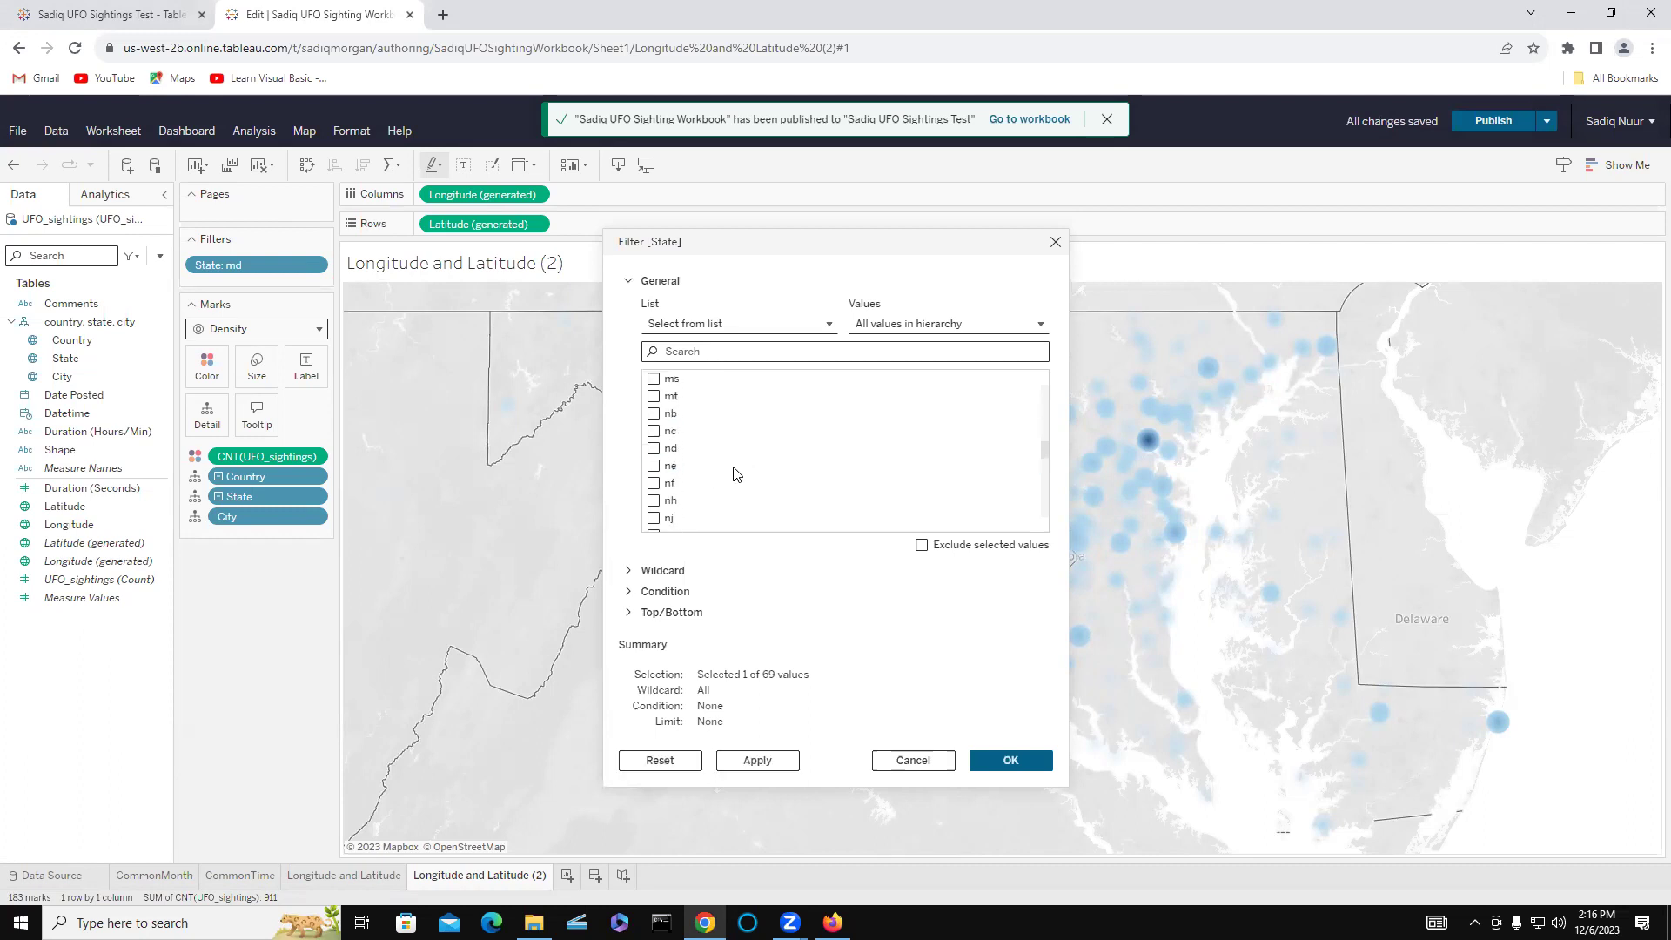
pyautogui.scroll(-3, 736, 471)
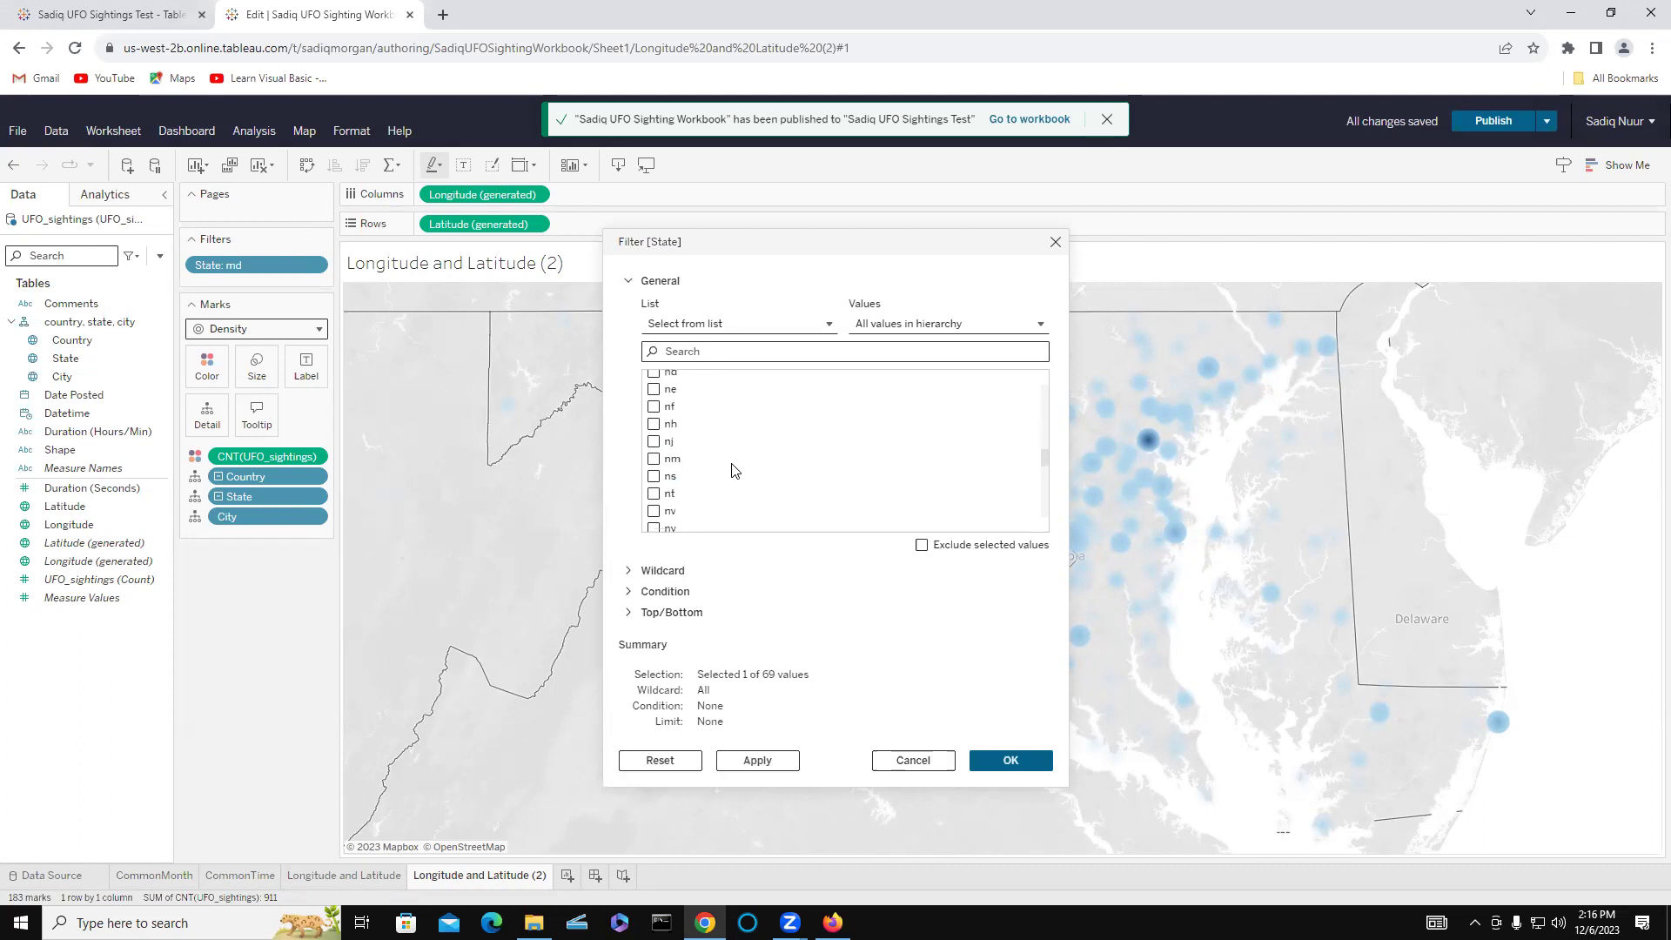
pyautogui.scroll(-3, 735, 470)
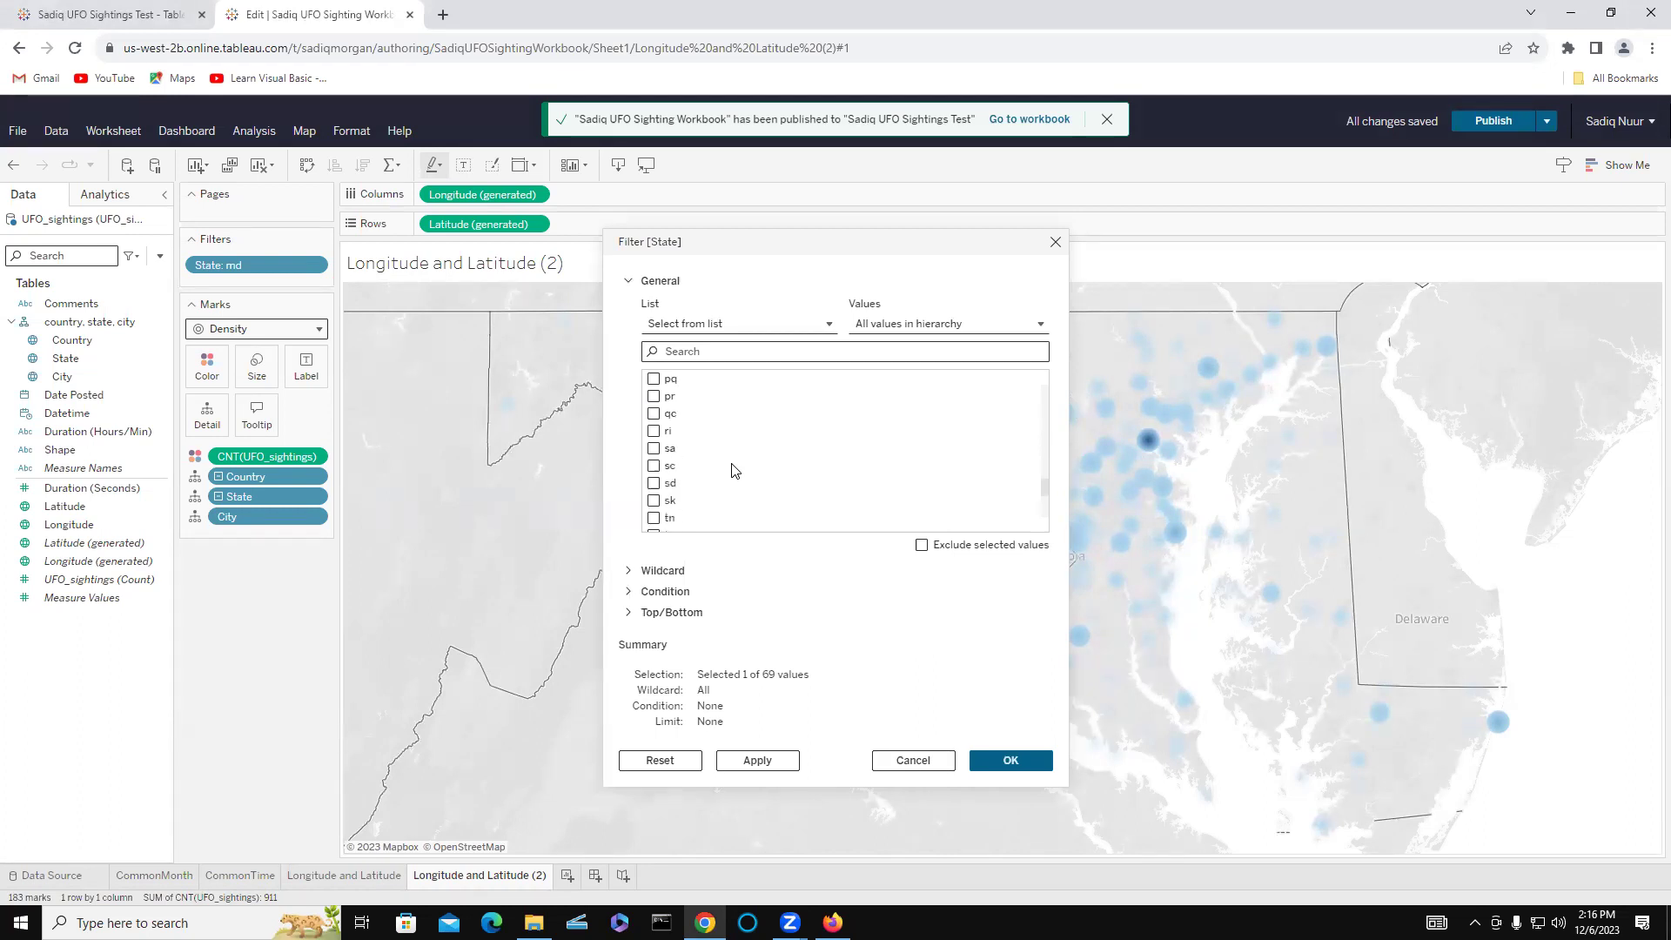
pyautogui.scroll(4, 735, 471)
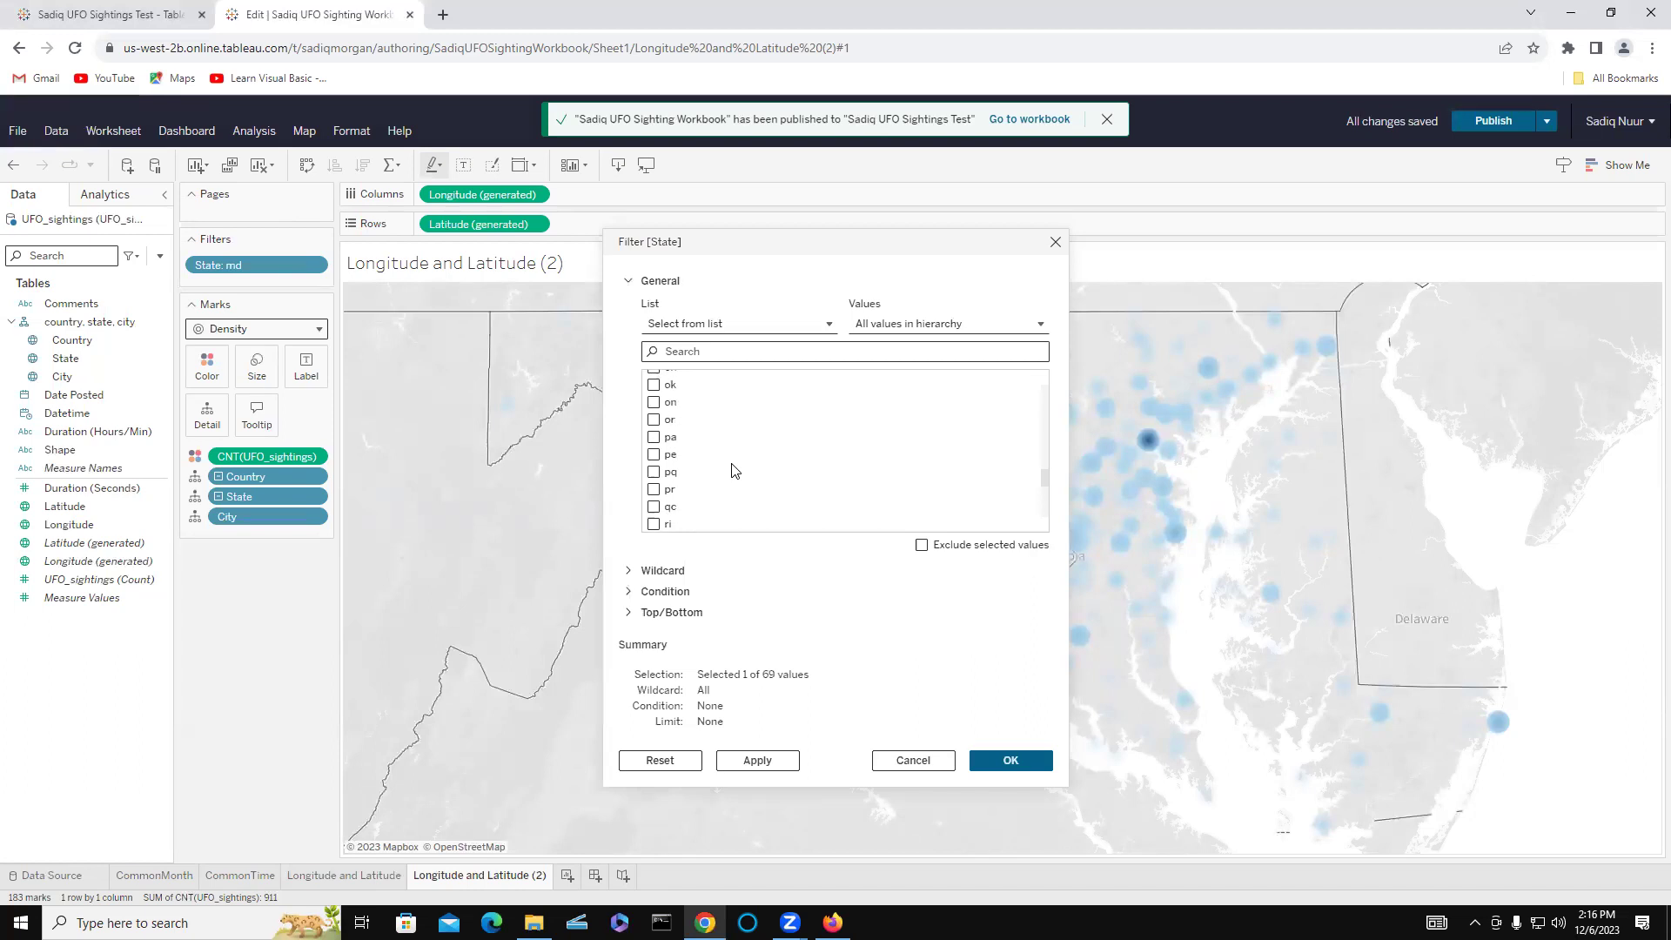
pyautogui.scroll(2, 735, 471)
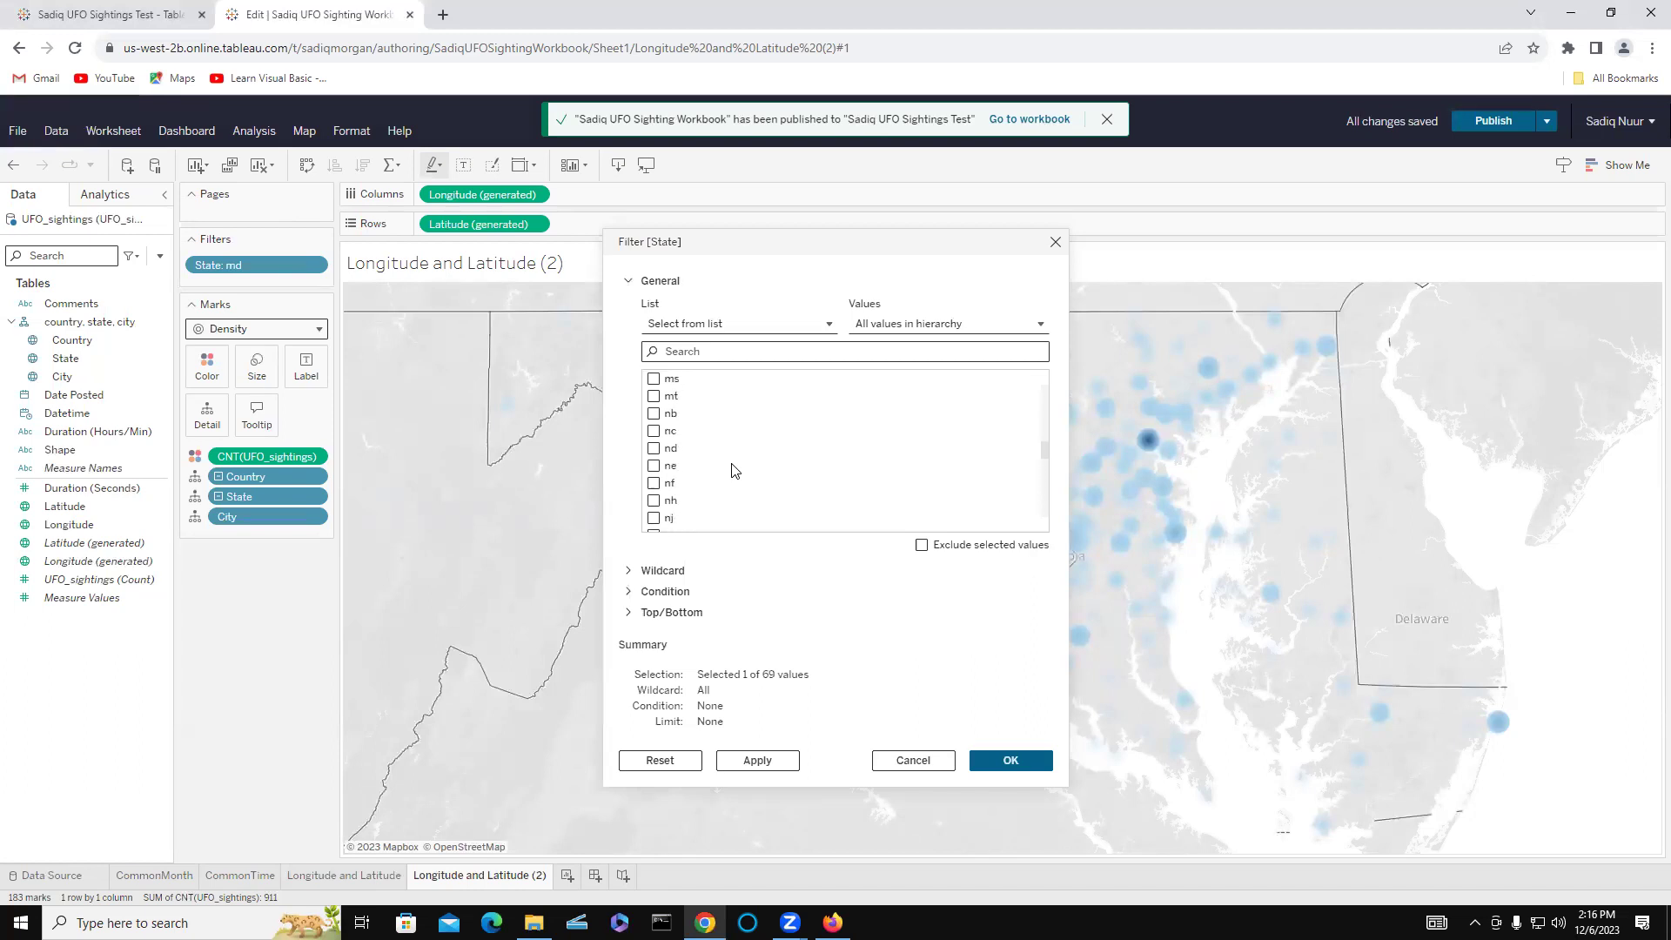
pyautogui.click(654, 432)
pyautogui.click(764, 762)
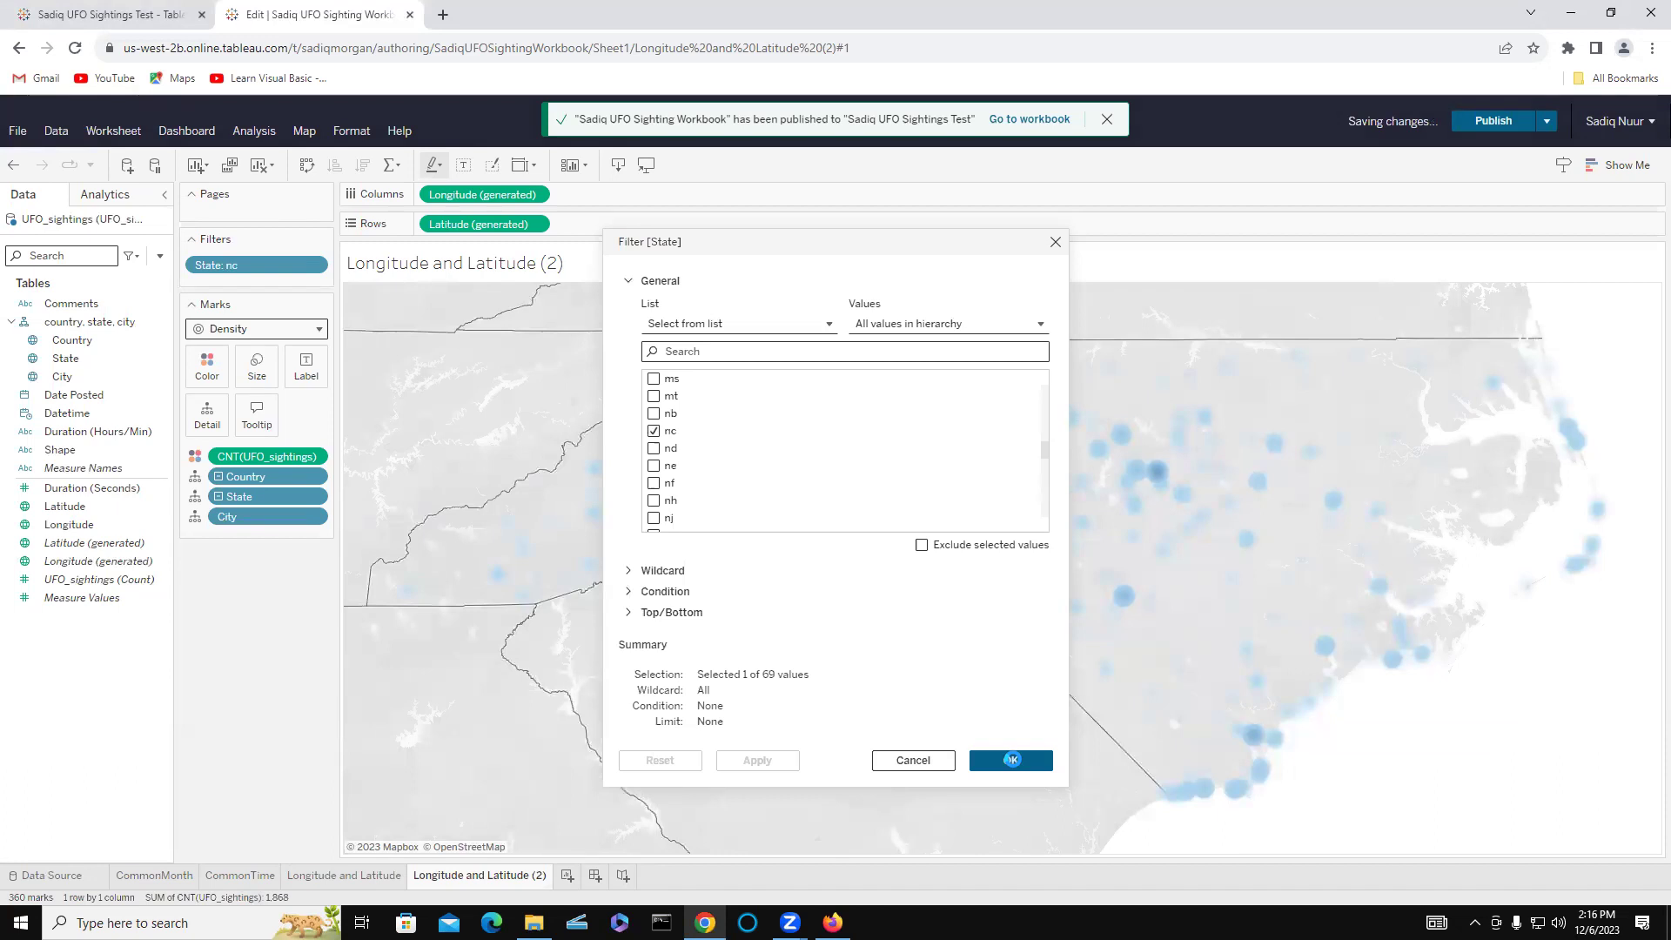
pyautogui.click(1013, 760)
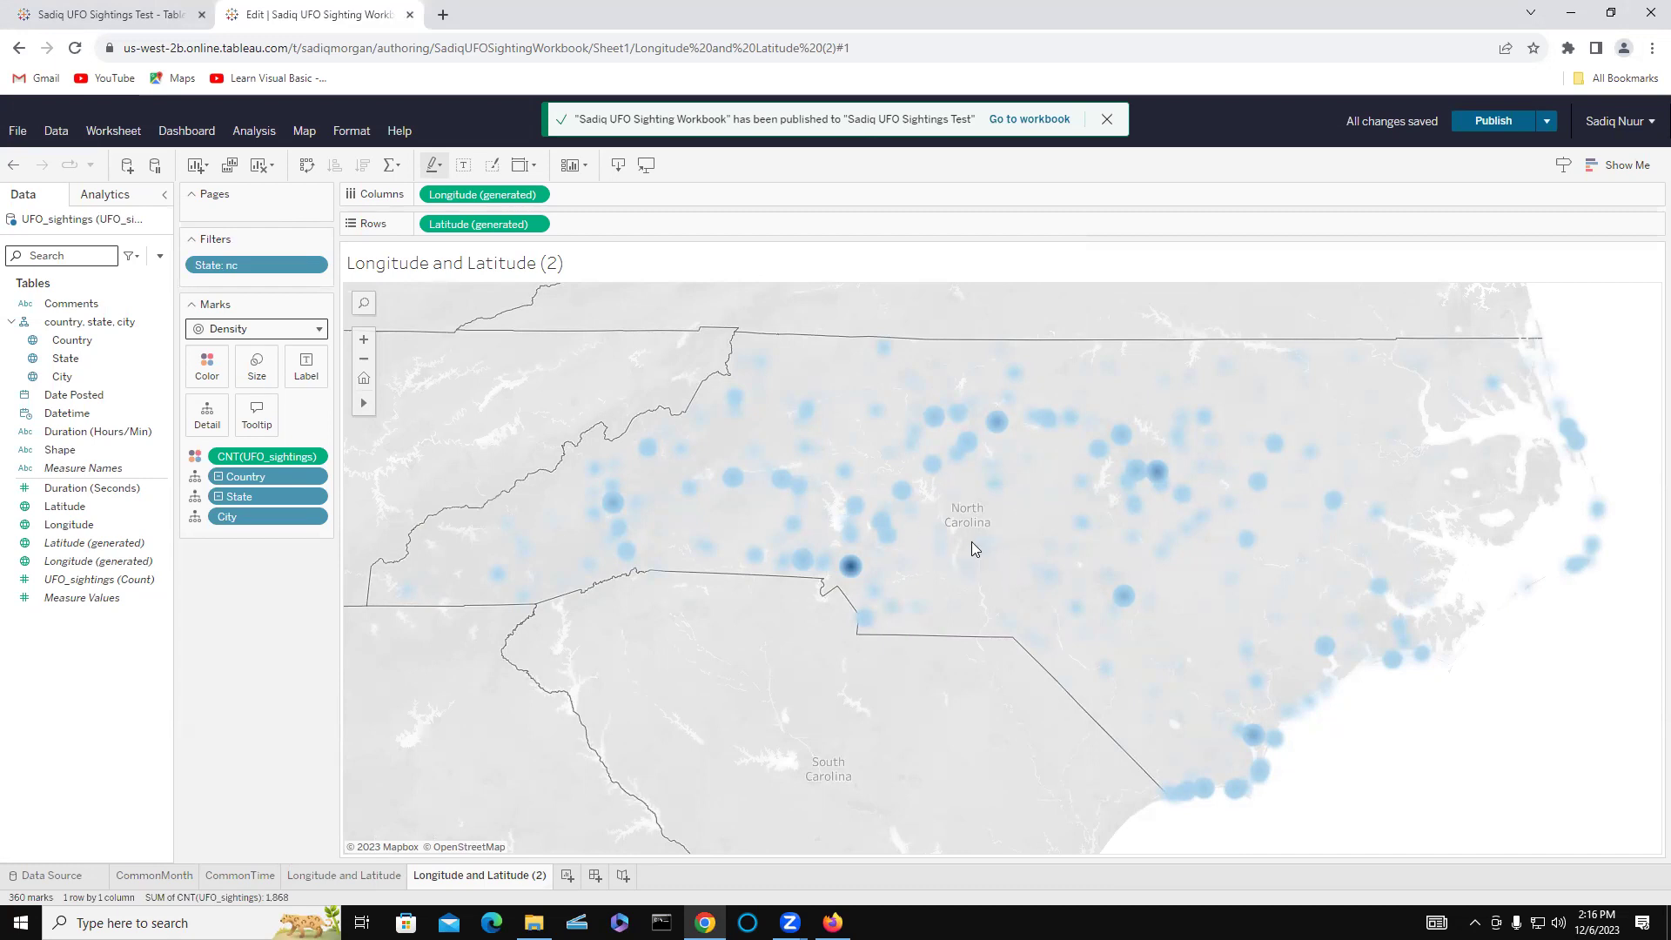
pyautogui.moveTo(892, 534)
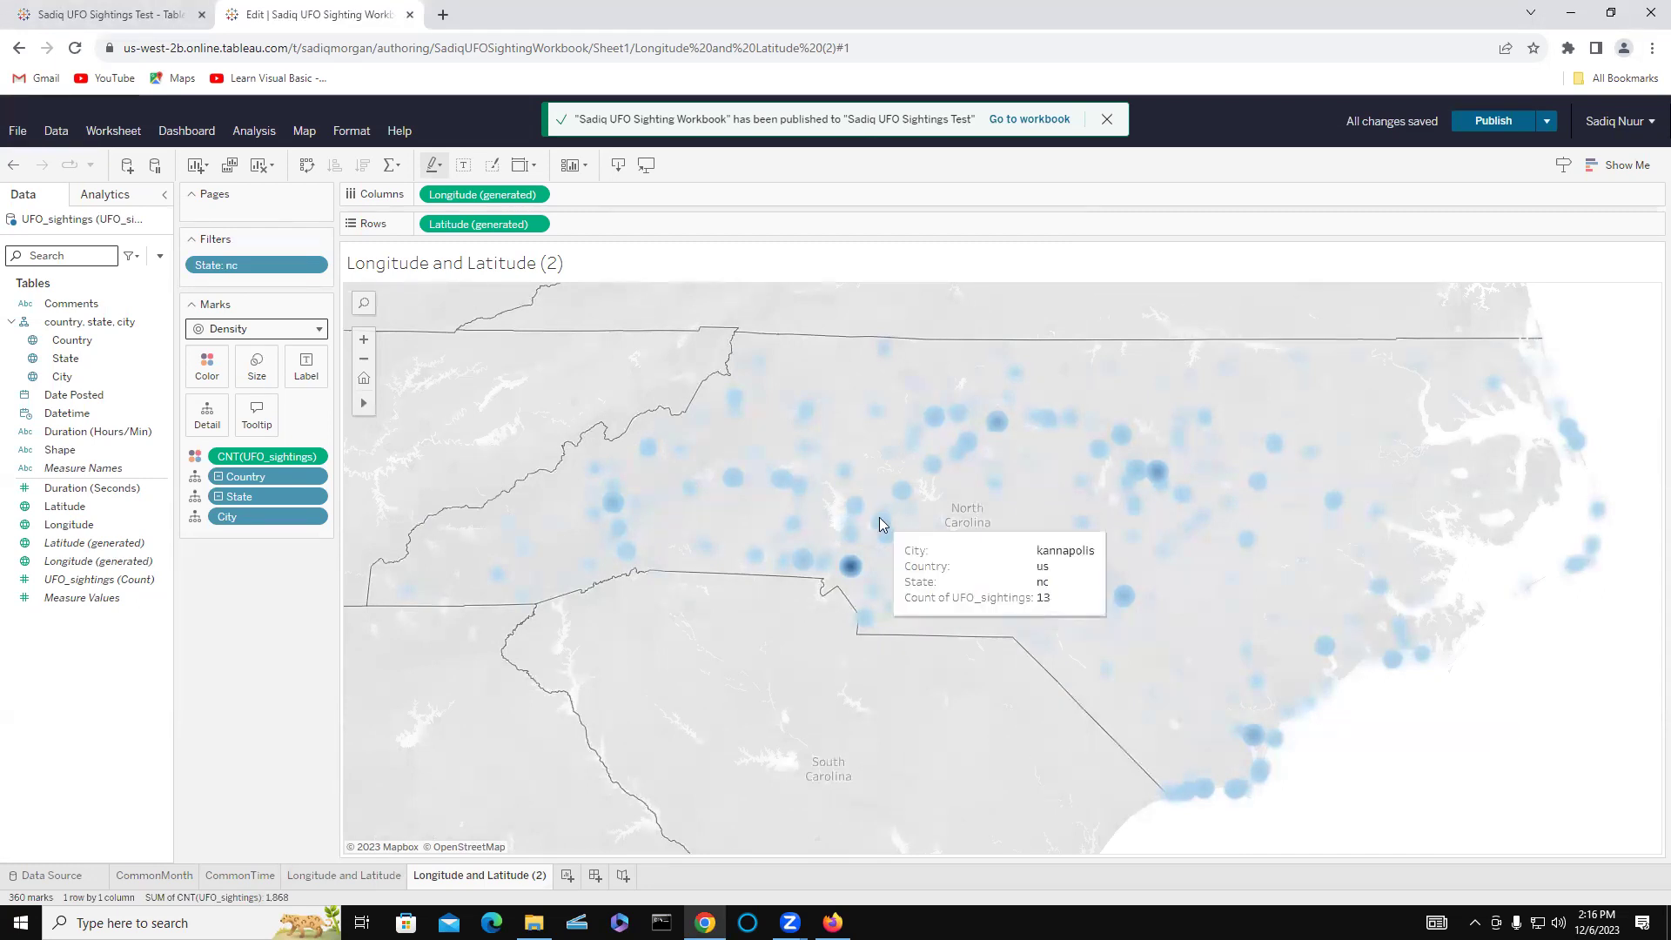
pyautogui.moveTo(844, 480)
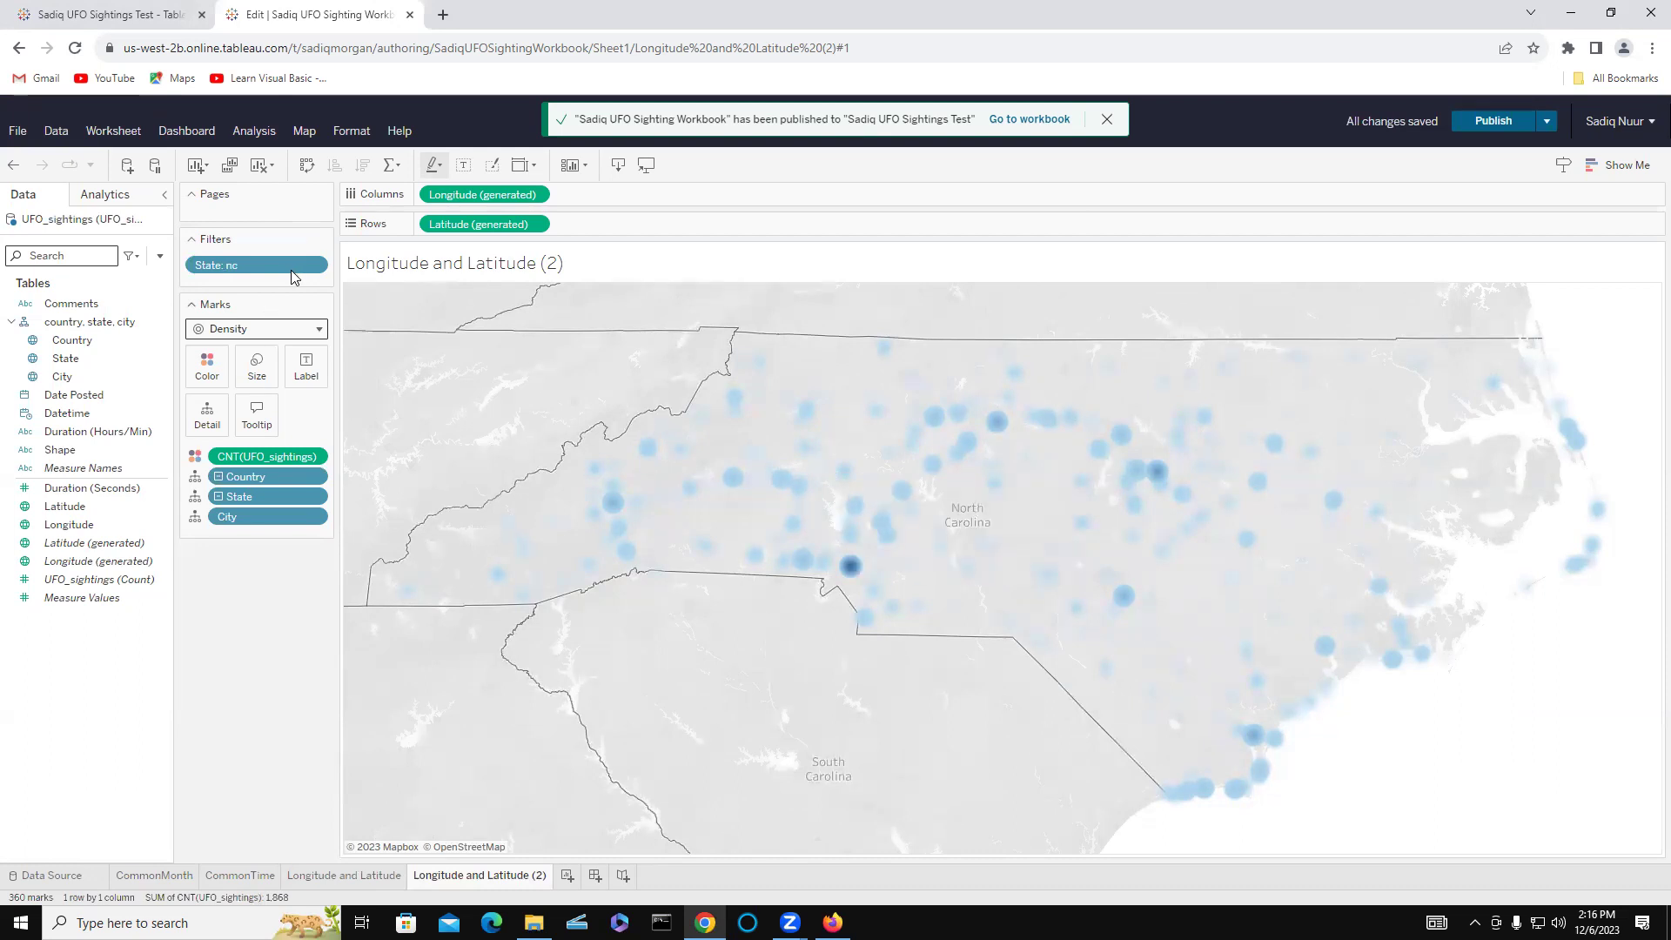
# - Add sc to the State filter so the density map covers both nc and sc
pyautogui.click(321, 266)
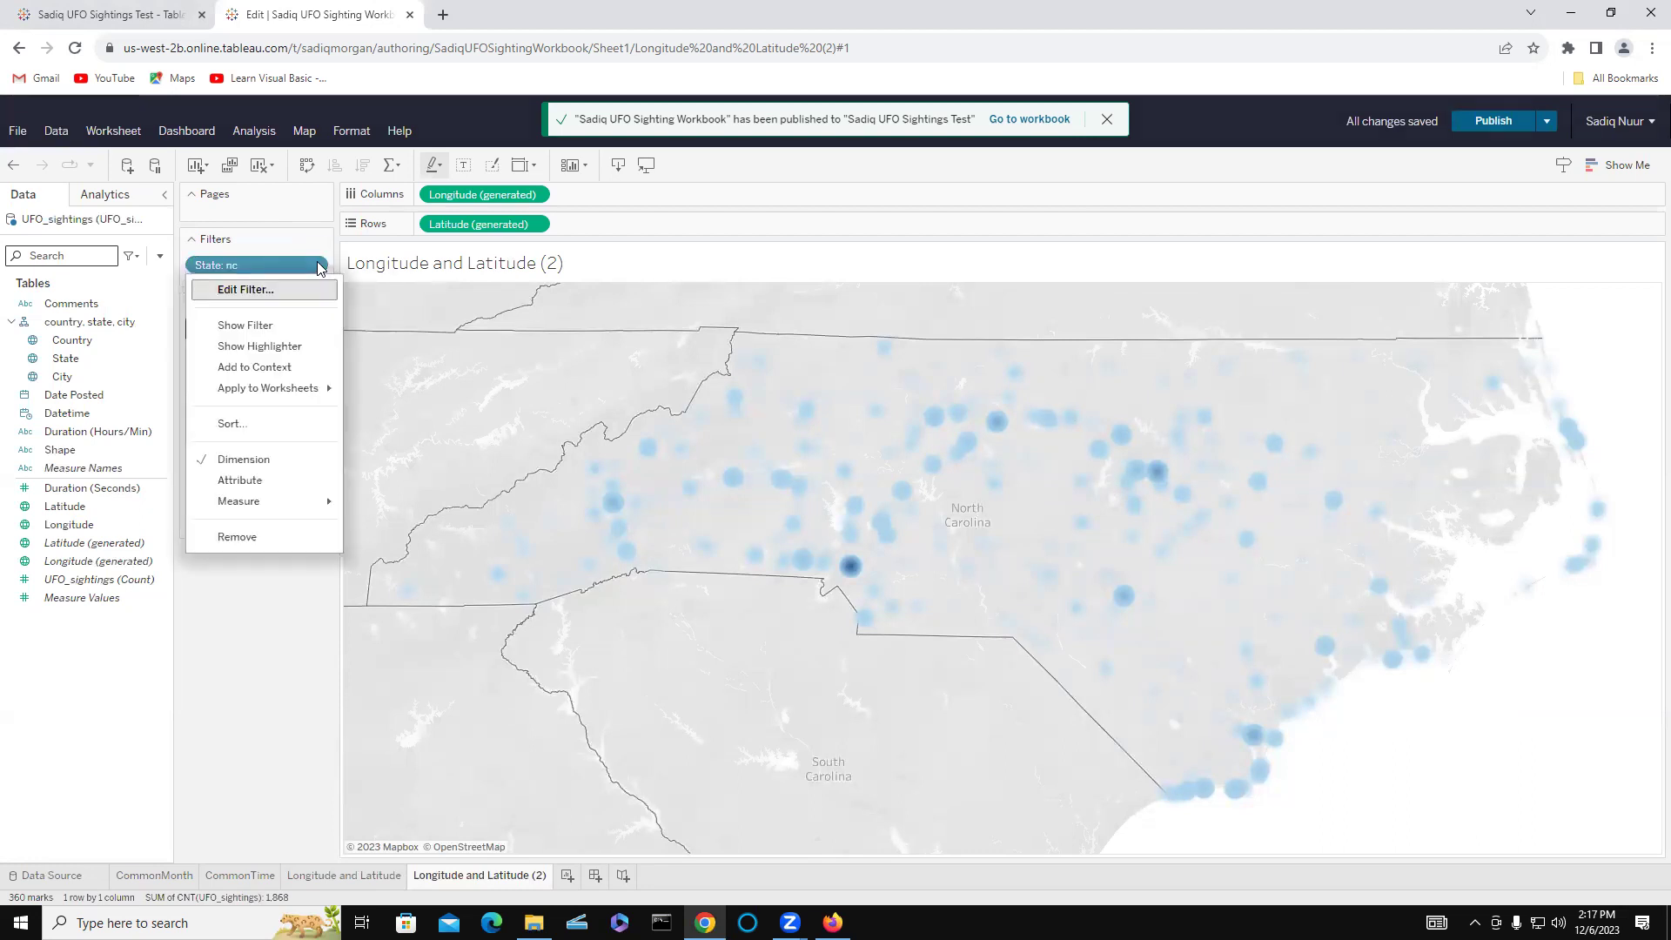
pyautogui.click(278, 295)
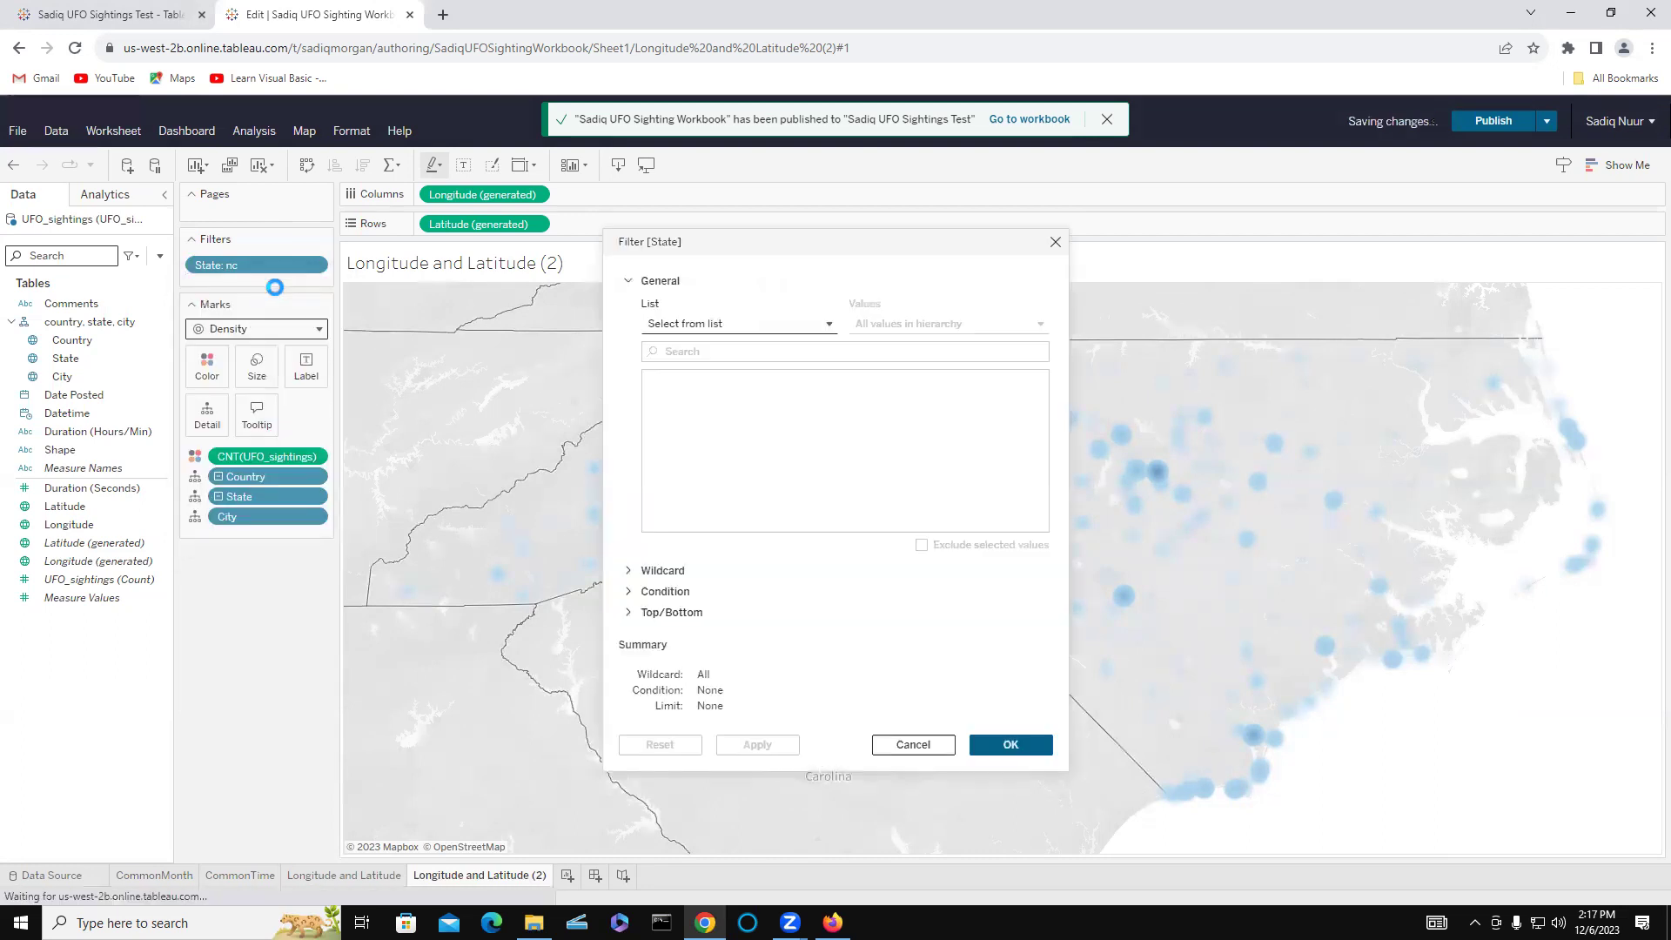
pyautogui.scroll(-5, 763, 457)
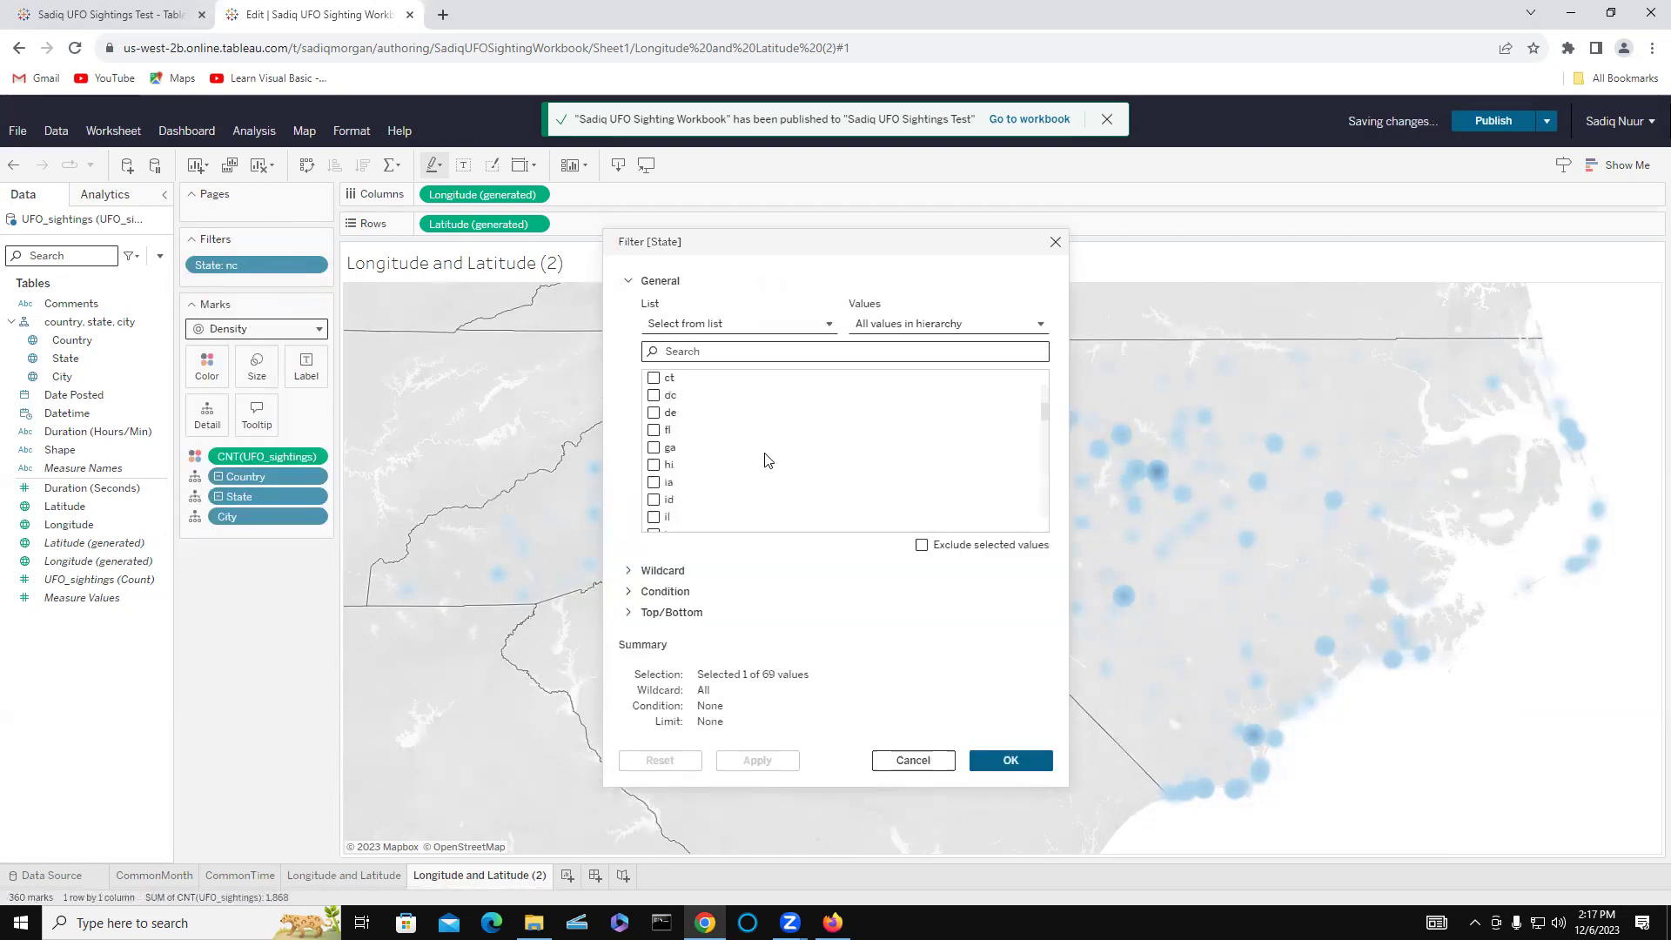
pyautogui.scroll(-5, 719, 451)
pyautogui.scroll(-2, 718, 451)
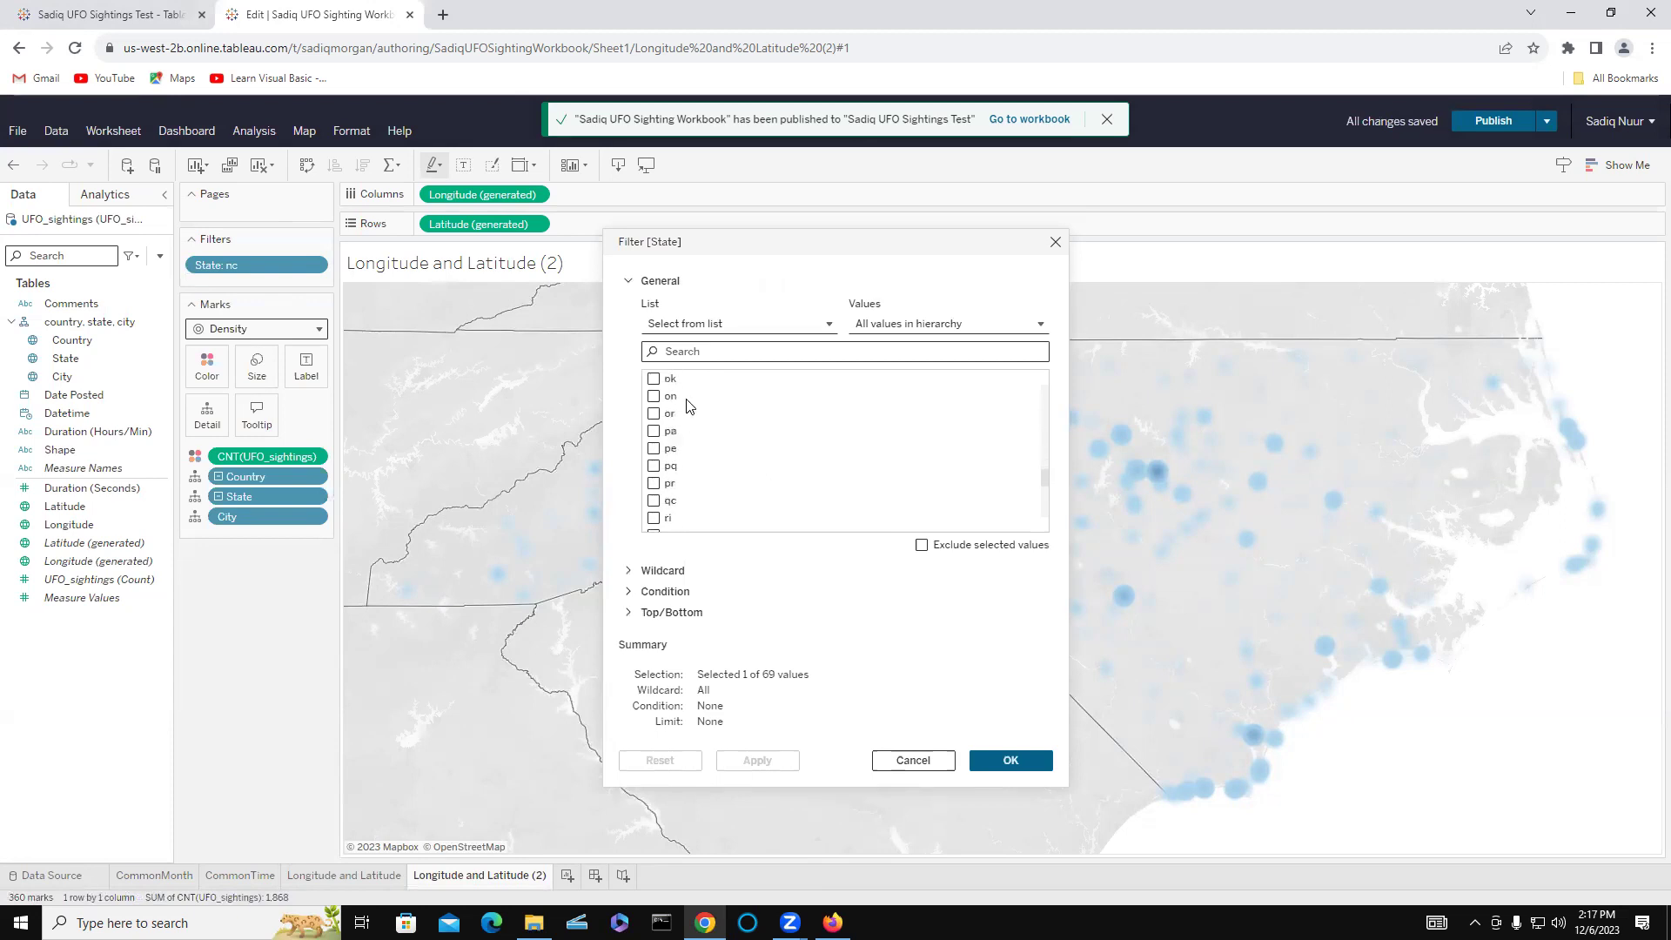
pyautogui.scroll(-3, 696, 435)
pyautogui.click(653, 380)
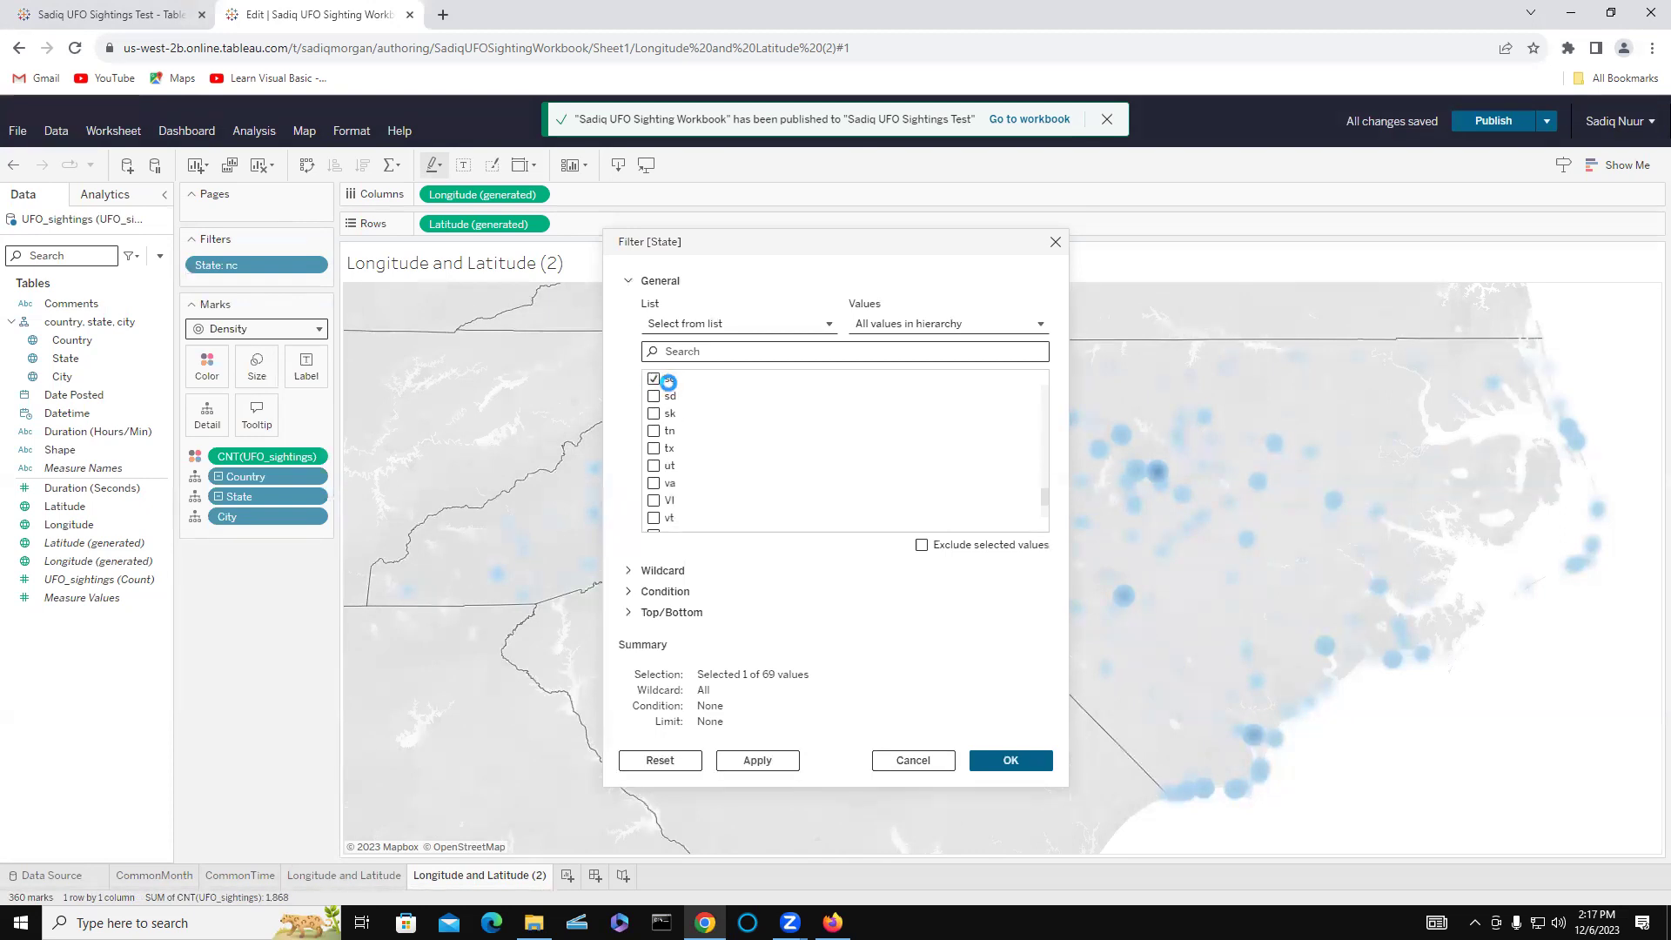
pyautogui.click(764, 763)
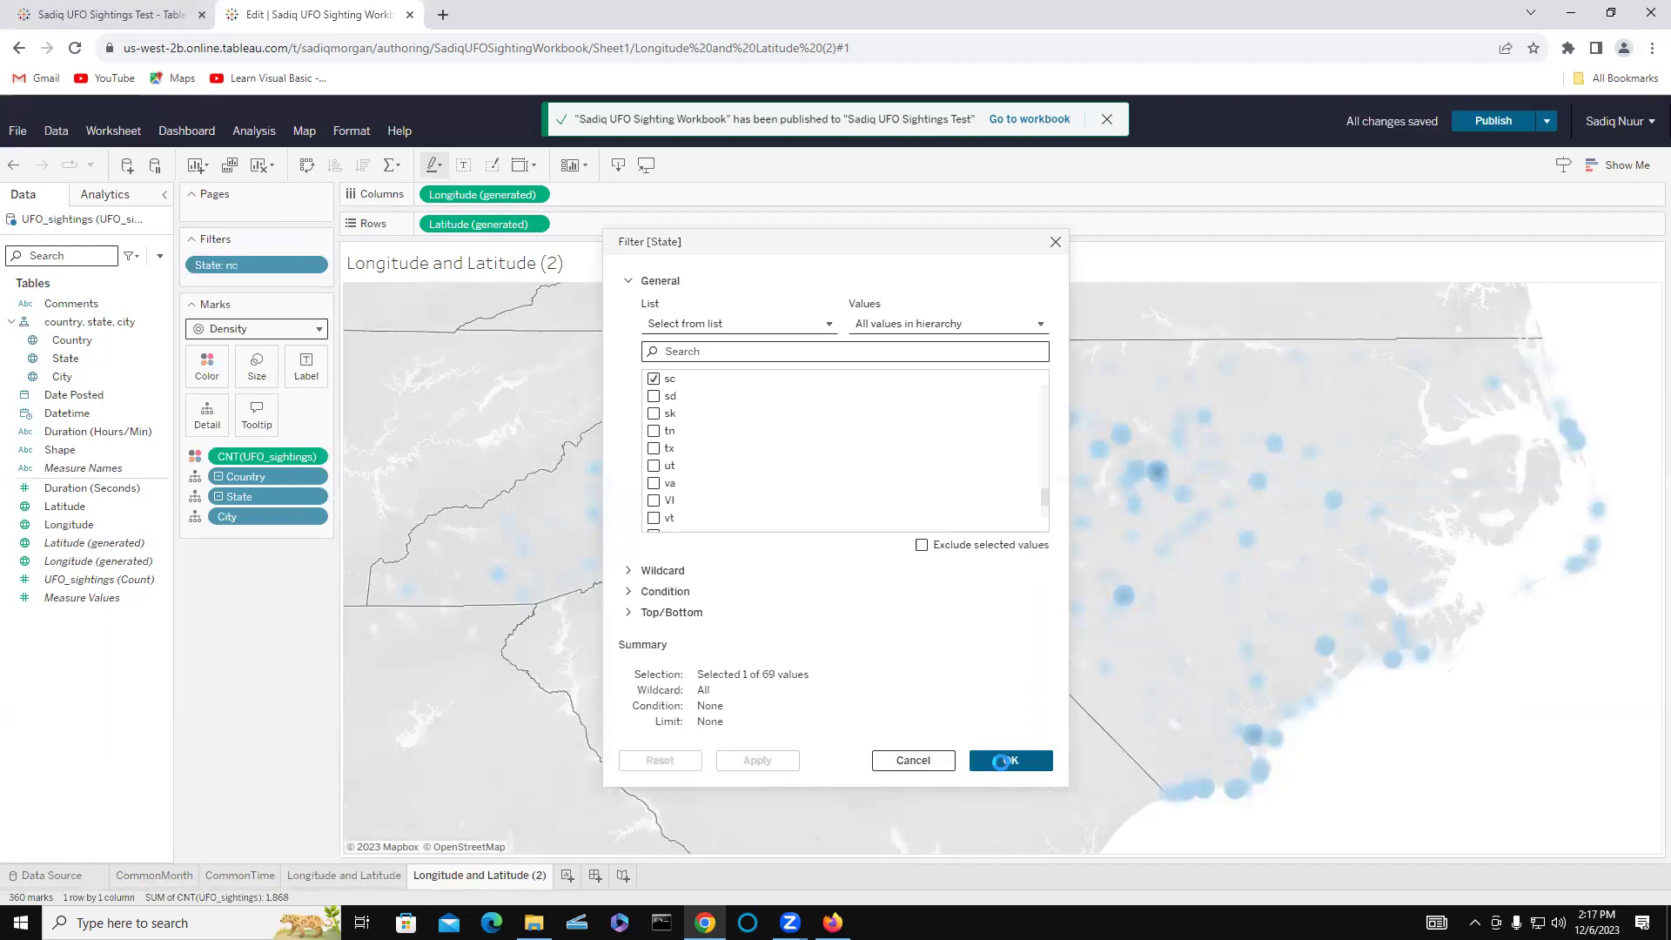
pyautogui.click(1003, 760)
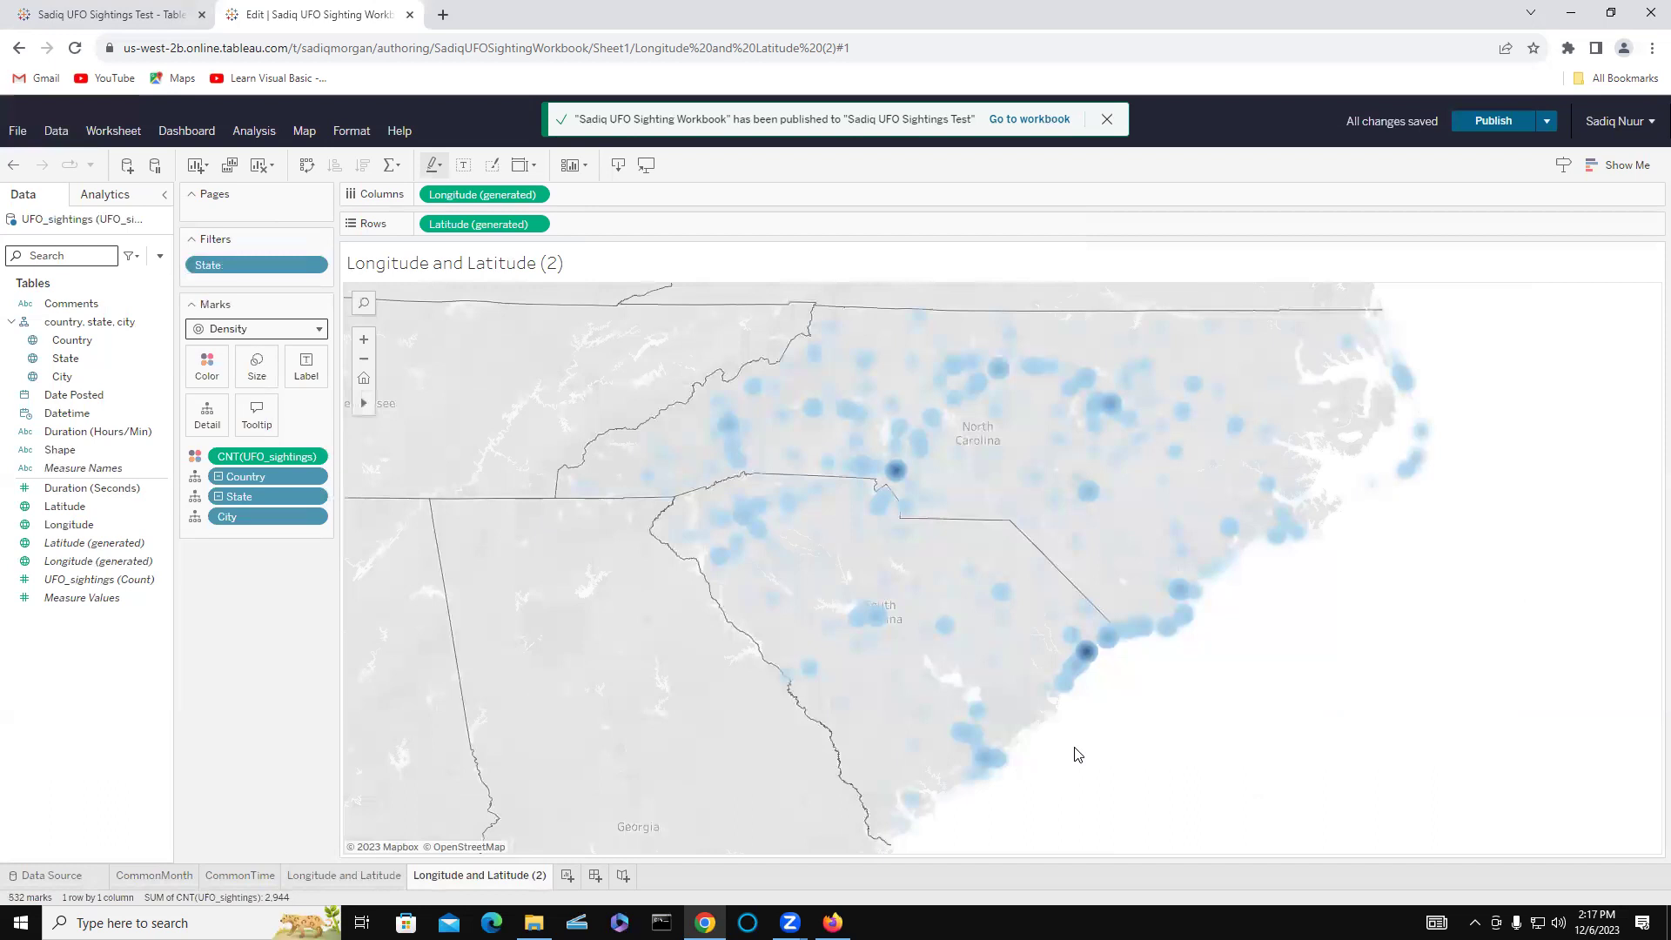
pyautogui.moveTo(908, 586)
pyautogui.mouseDown()
pyautogui.moveTo(859, 589)
pyautogui.moveTo(949, 596)
pyautogui.moveTo(901, 585)
pyautogui.mouseUp()
pyautogui.moveTo(1001, 393)
pyautogui.mouseDown()
pyautogui.moveTo(983, 483)
pyautogui.moveTo(1005, 393)
pyautogui.moveTo(984, 389)
pyautogui.mouseUp()
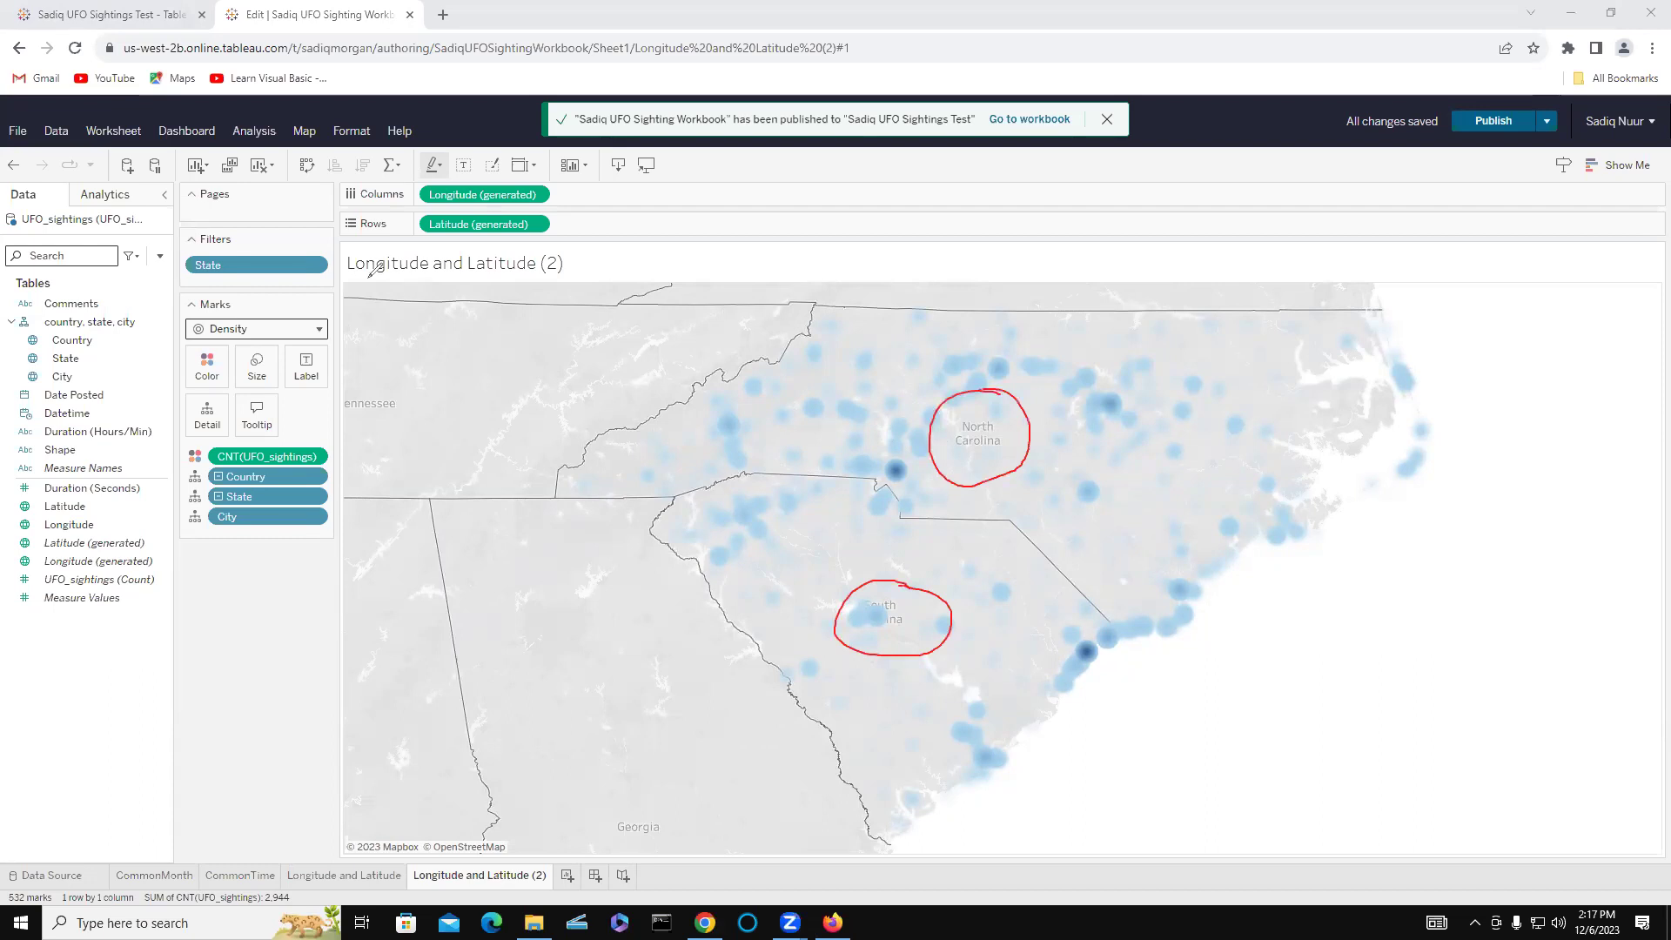
pyautogui.moveTo(470, 376)
pyautogui.mouseDown()
pyautogui.moveTo(313, 279)
pyautogui.moveTo(338, 282)
pyautogui.mouseUp()
pyautogui.press('e')
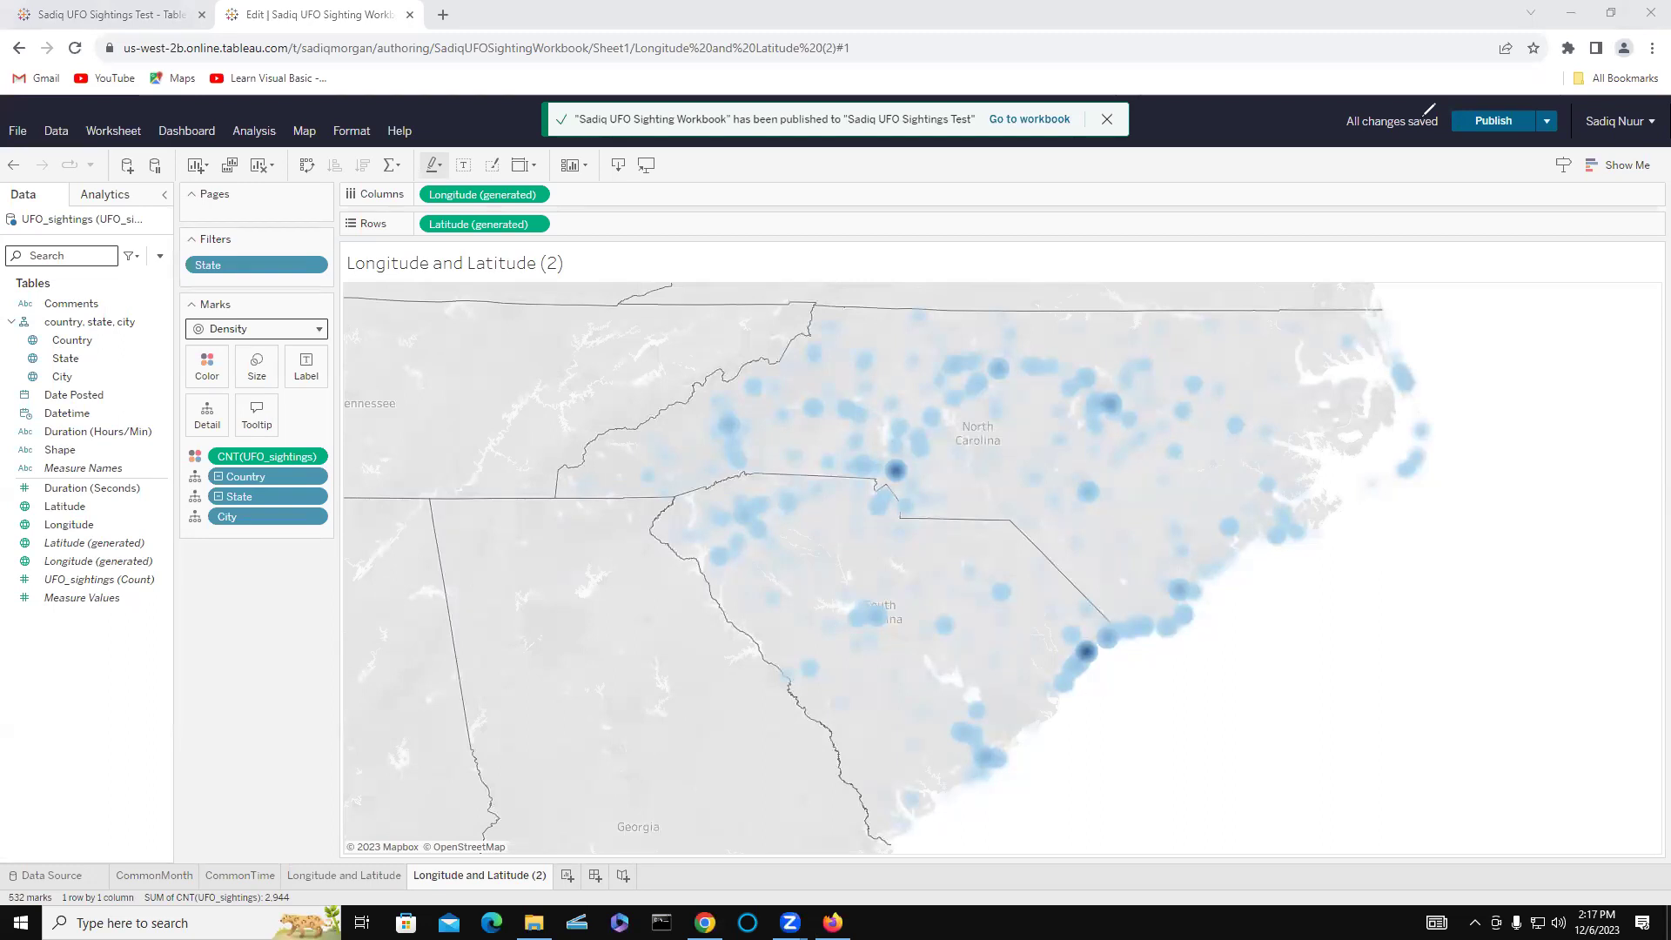
# - Show the State filter card beside the density map
pyautogui.click(320, 268)
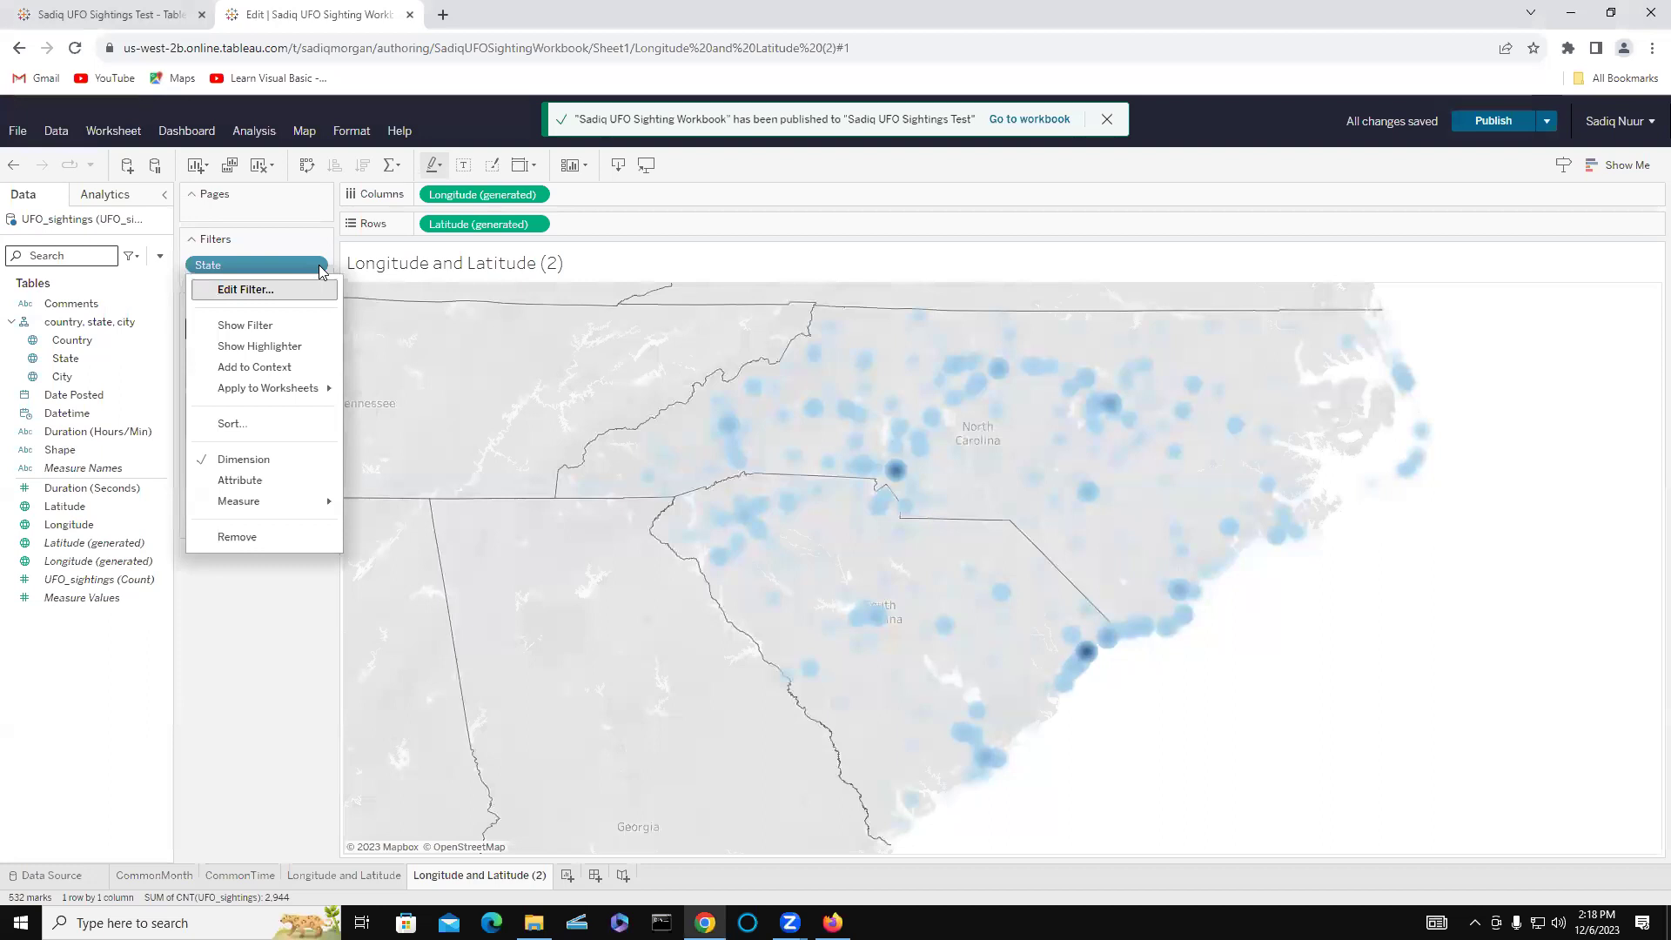
pyautogui.click(525, 455)
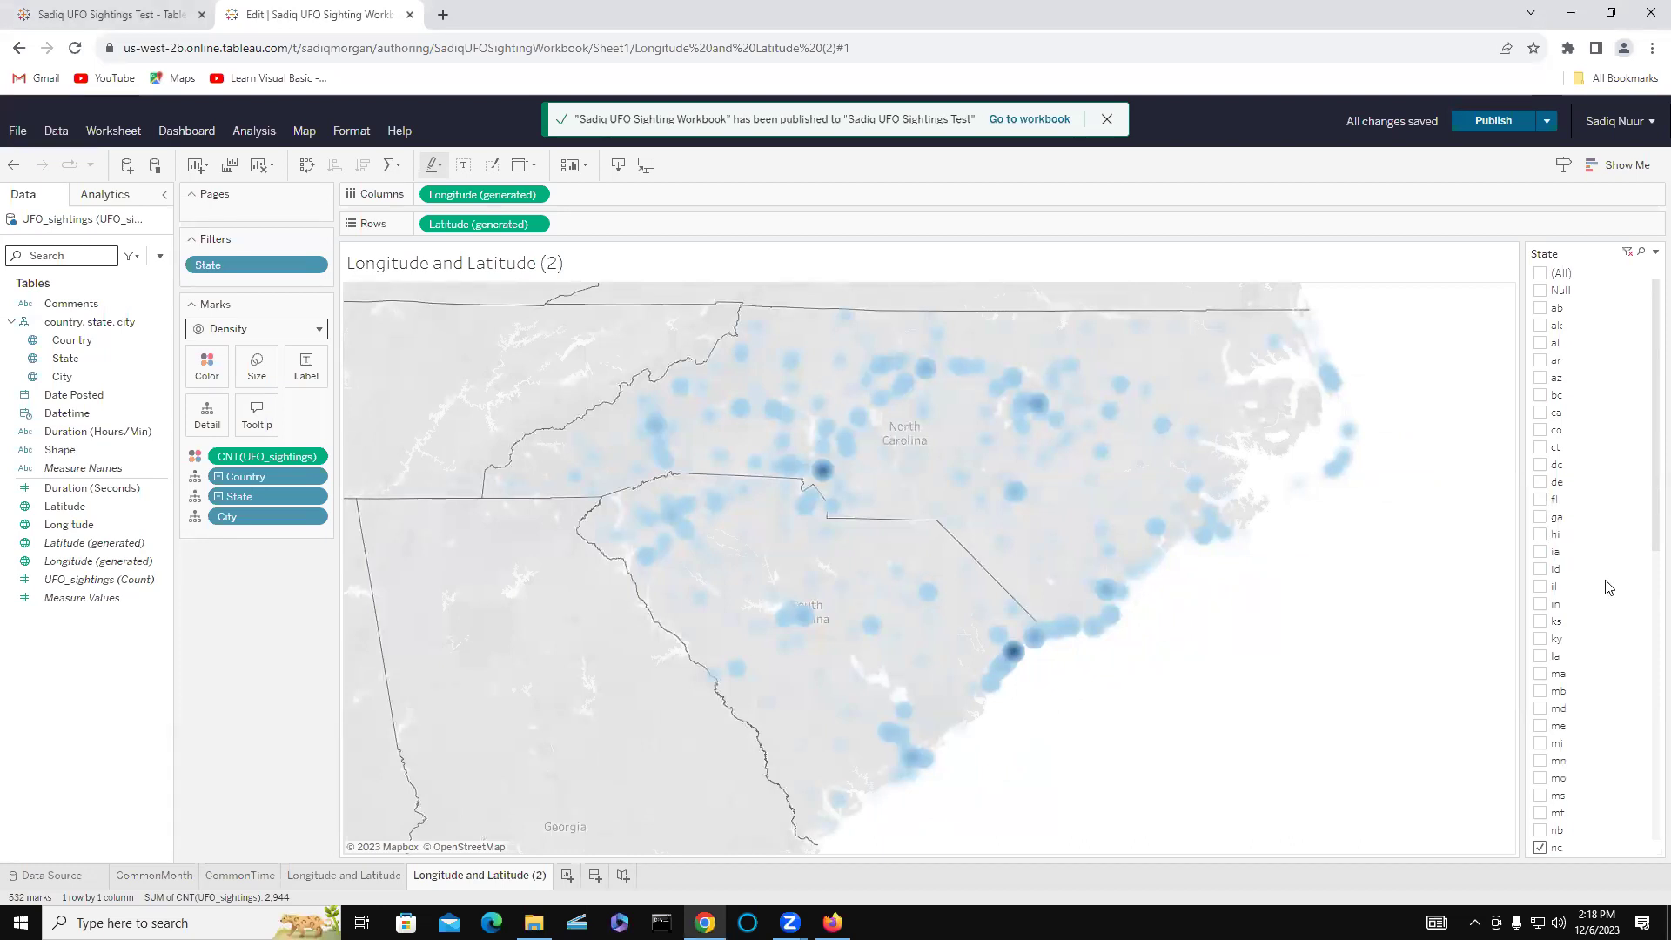
pyautogui.click(320, 268)
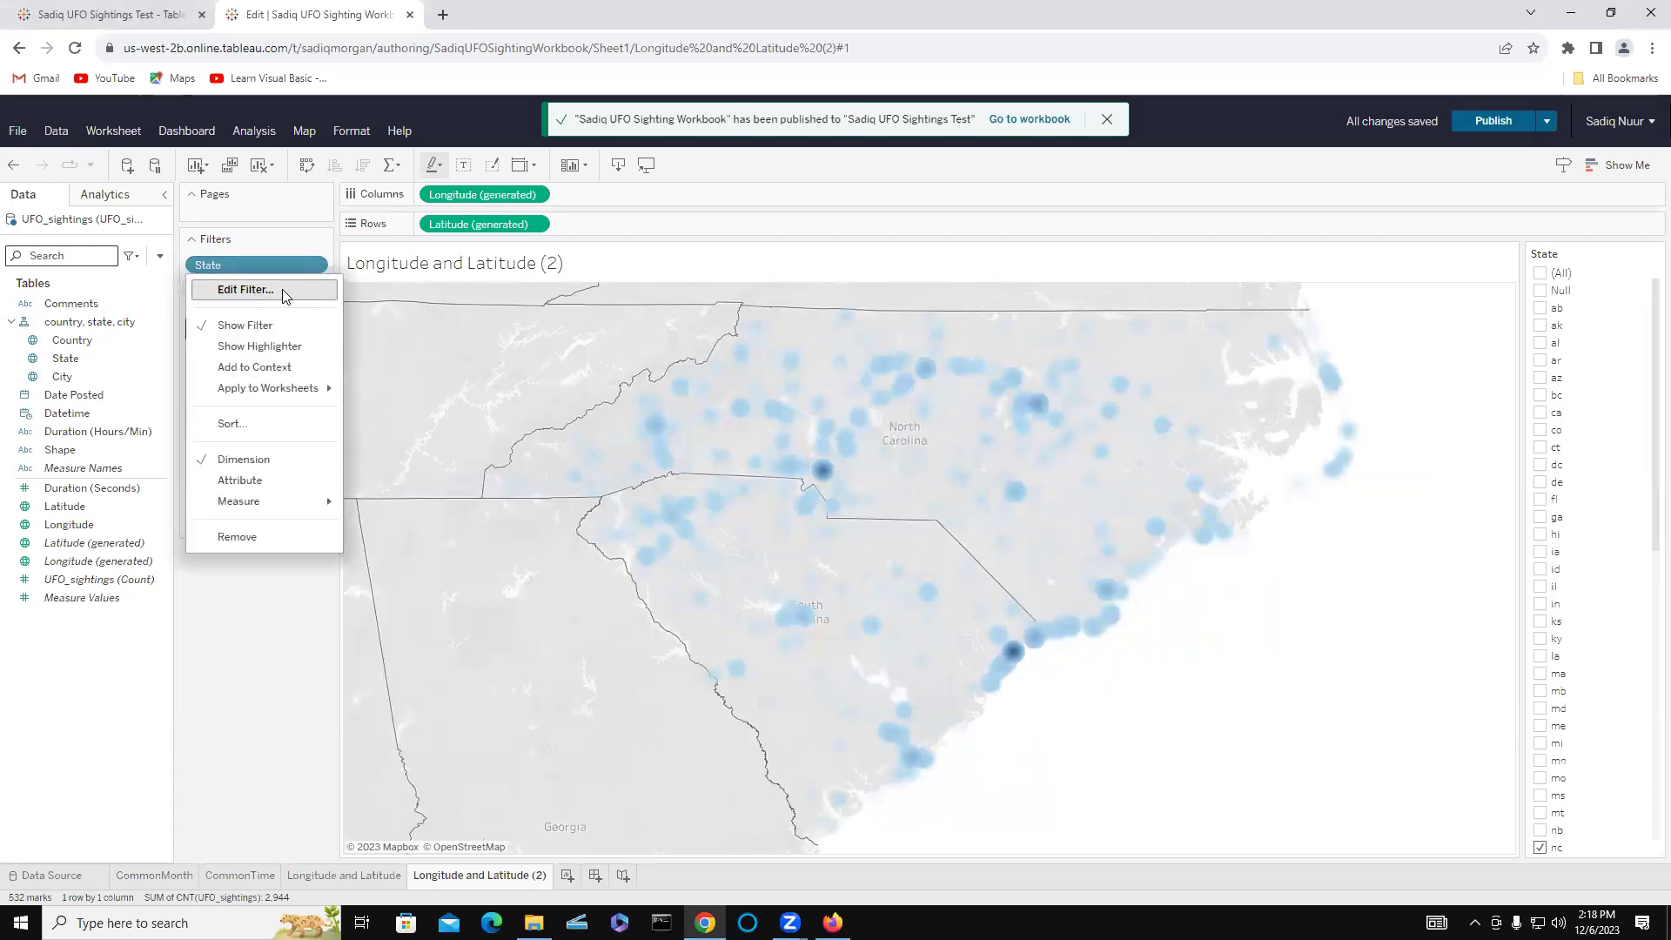
pyautogui.click(1232, 643)
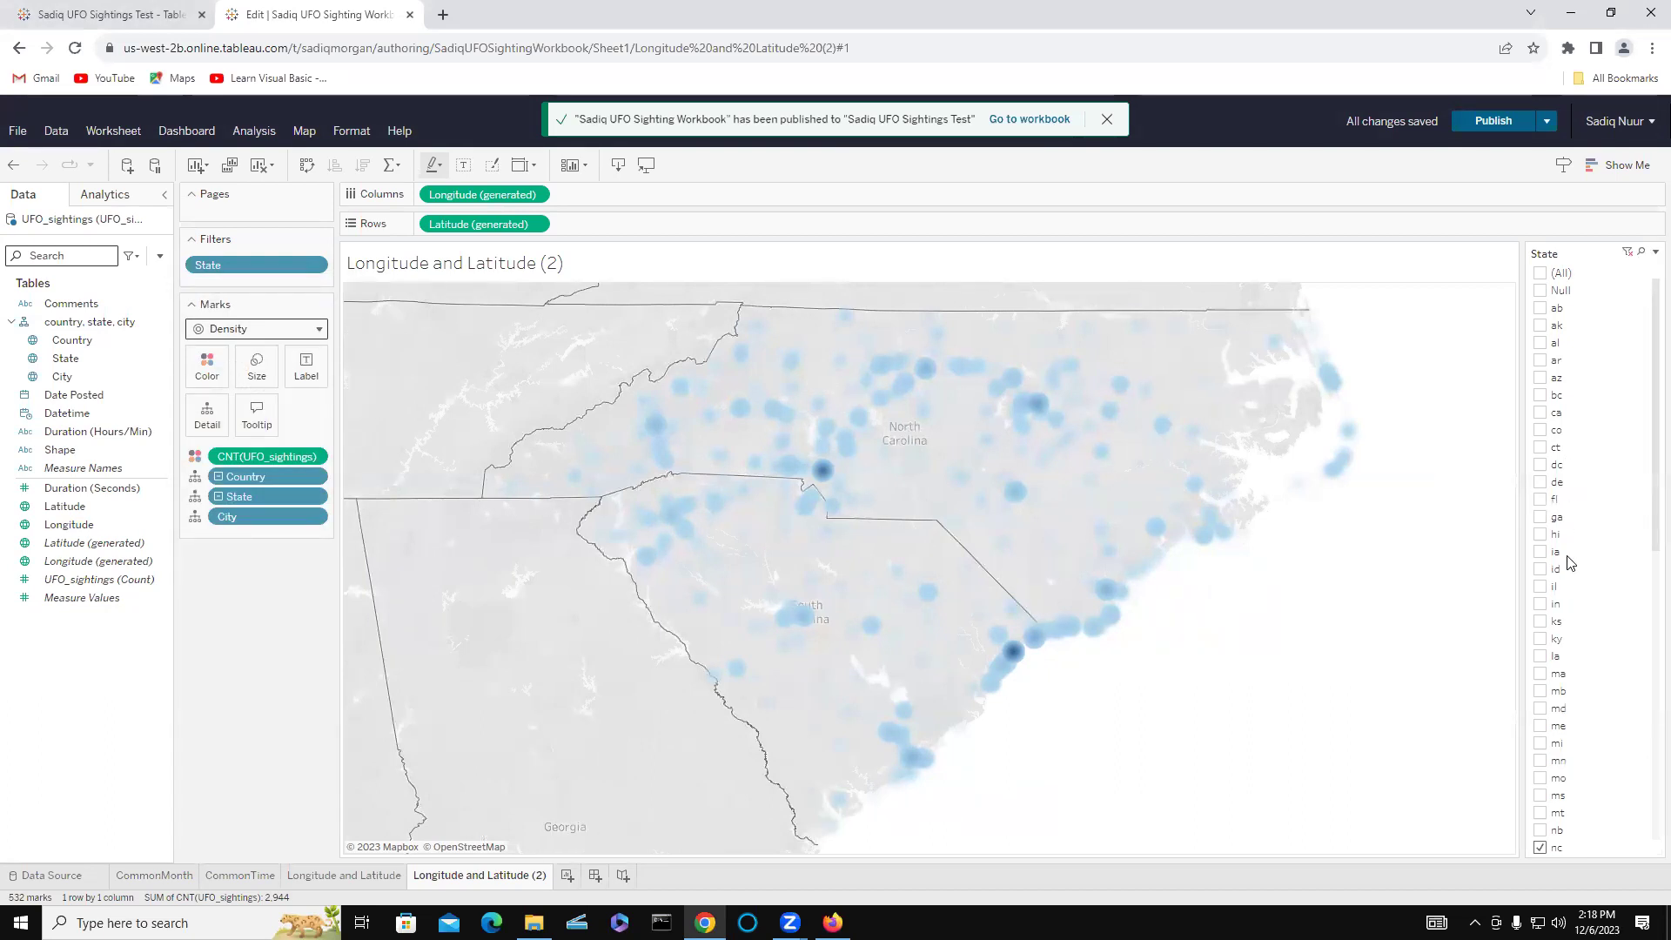
# - Include md through the displayed State filter card, exclude it again and hide the card
pyautogui.click(1541, 709)
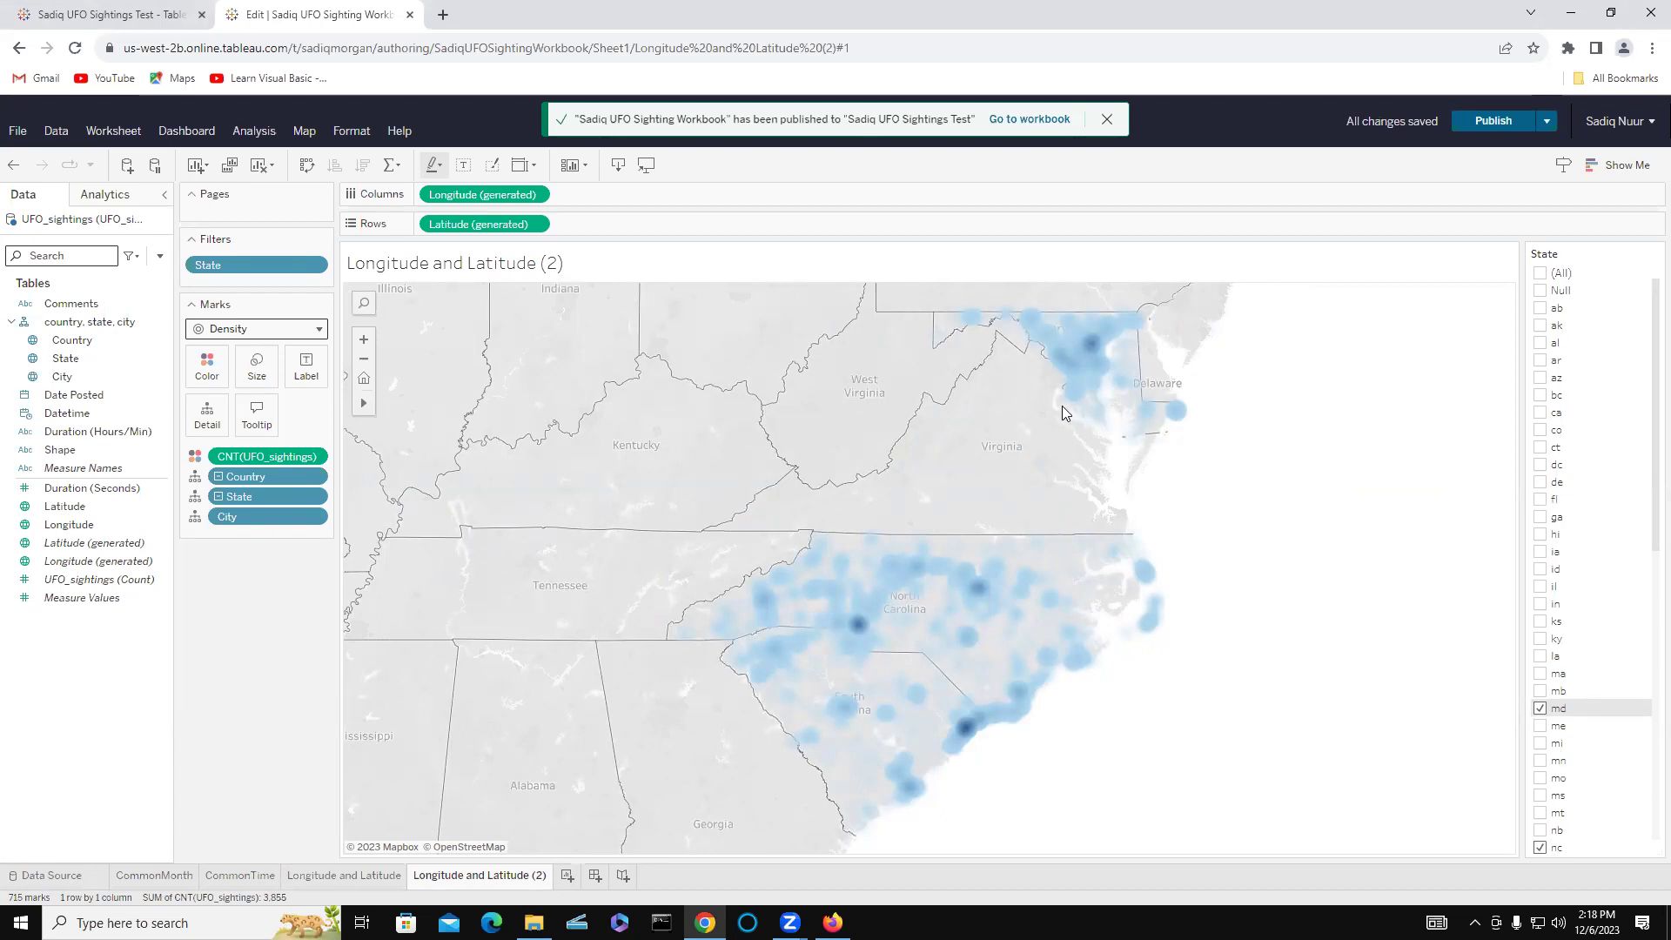
pyautogui.moveTo(1083, 367)
pyautogui.click(1539, 709)
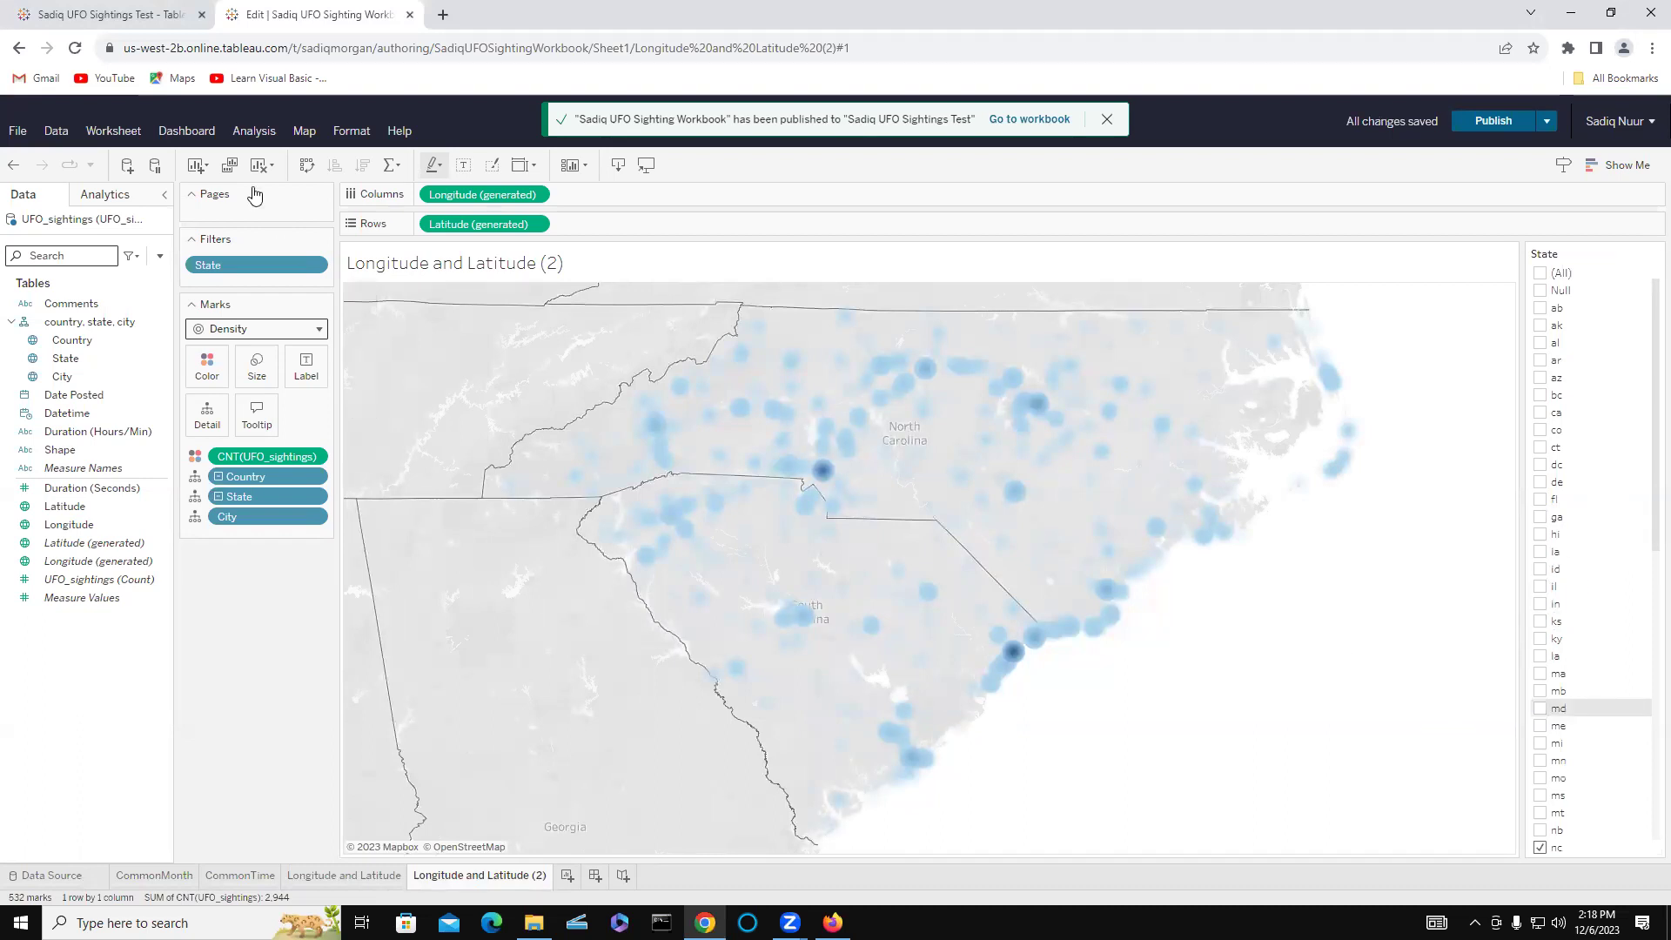
pyautogui.click(320, 266)
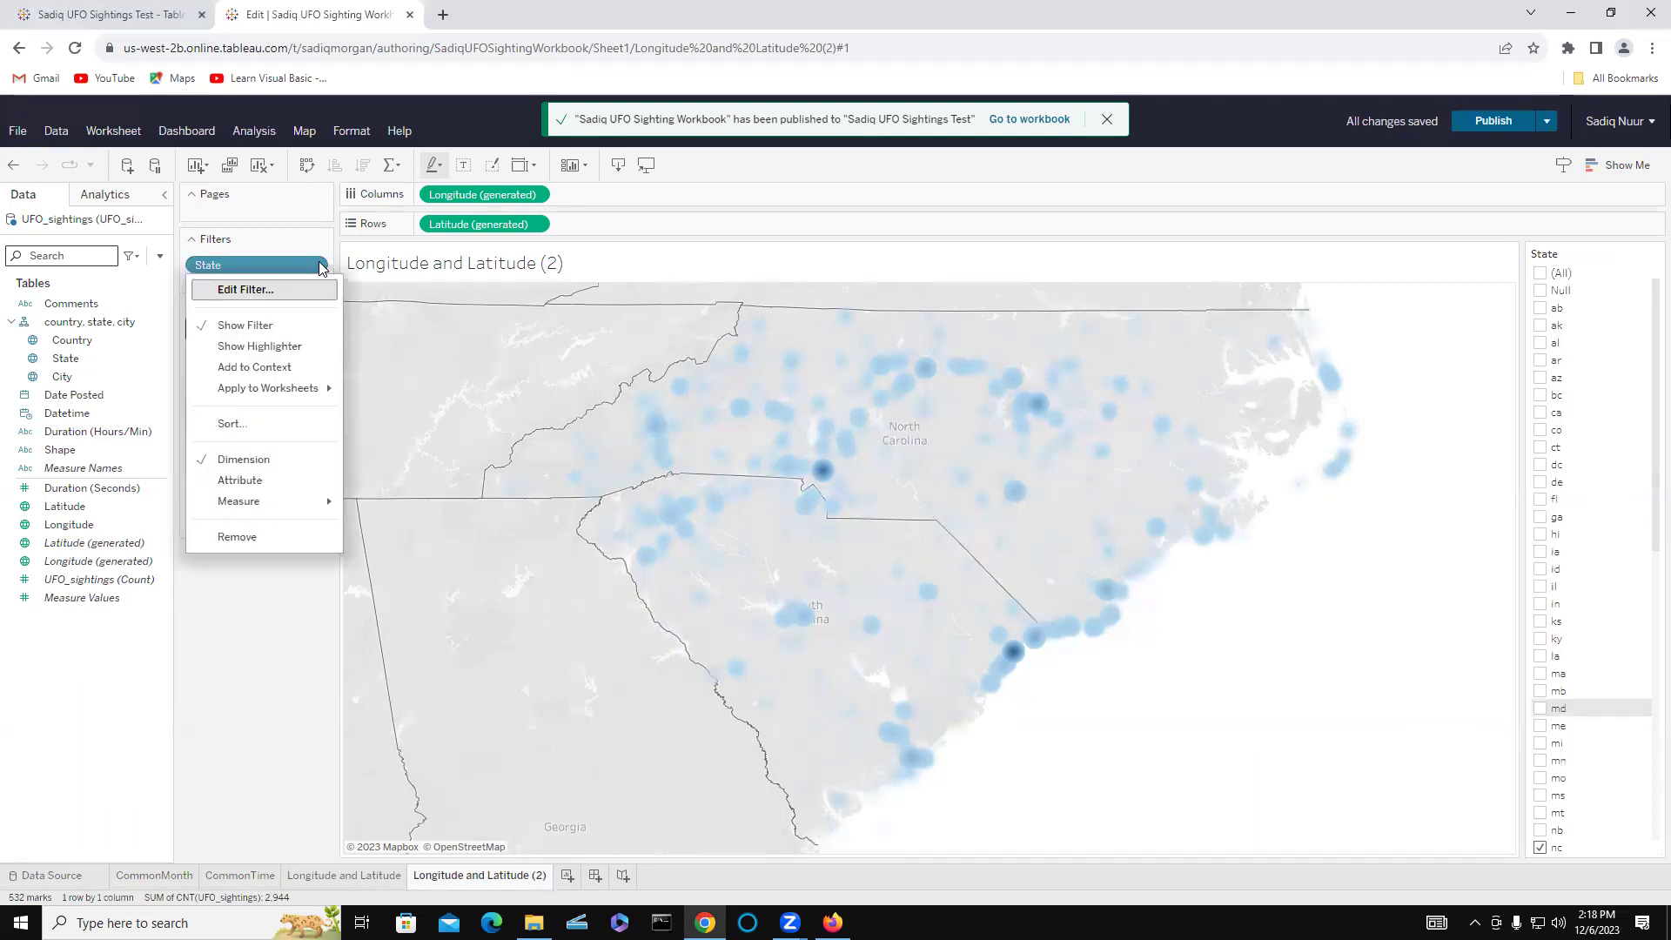
pyautogui.click(247, 329)
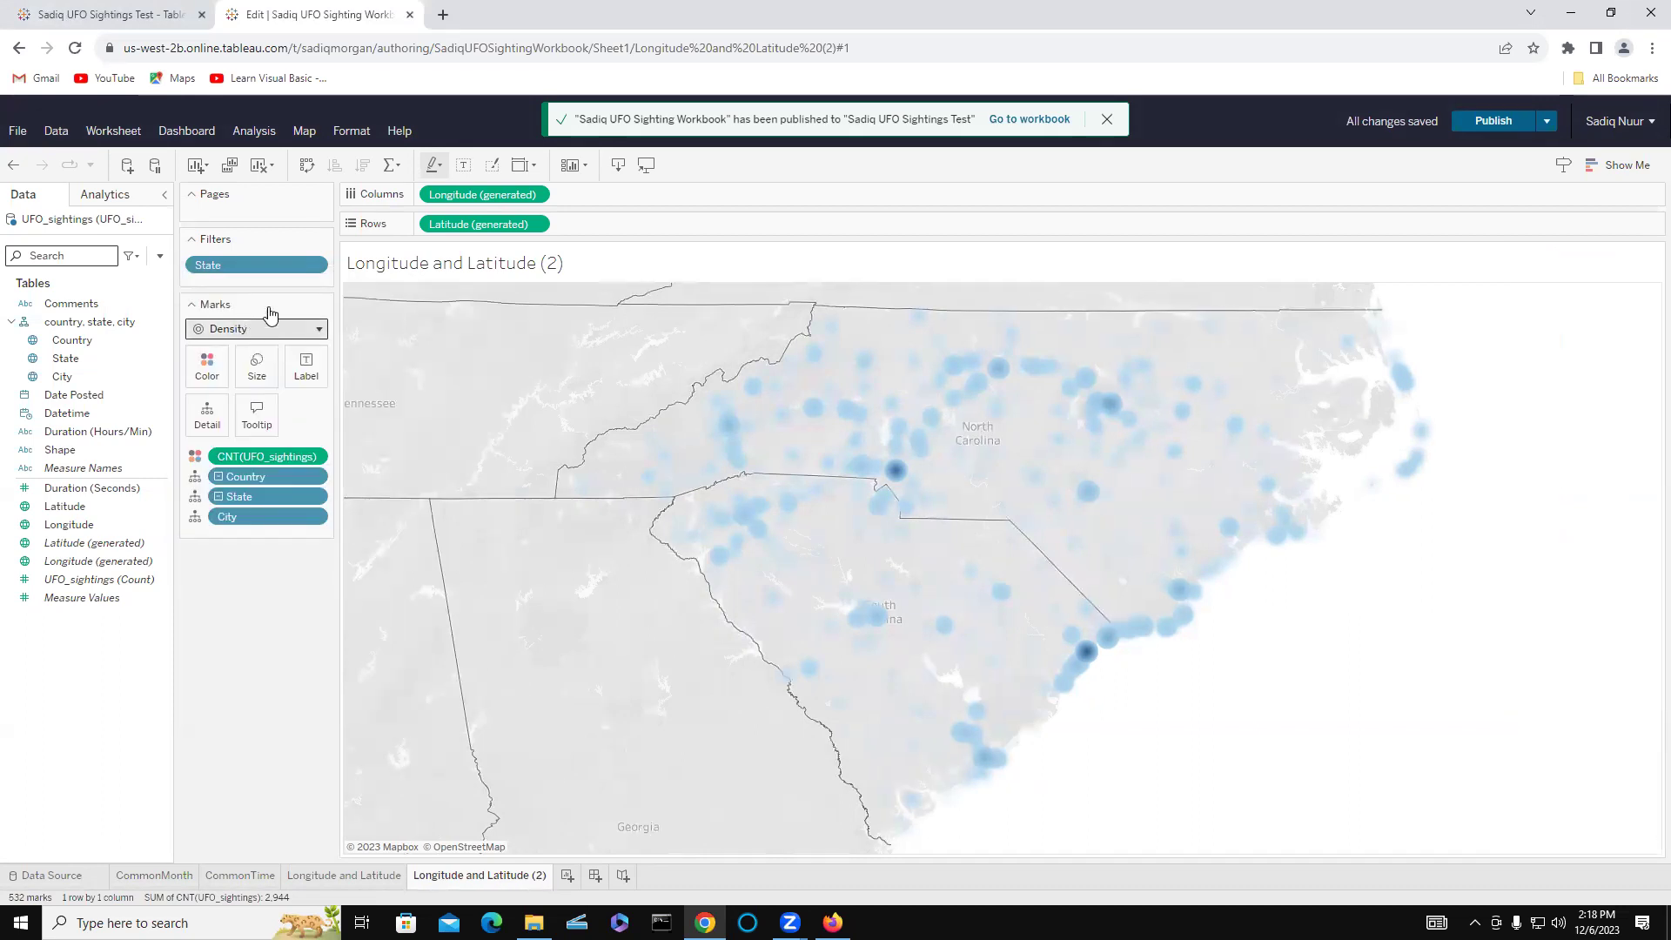
# - Show the State highlighter beside the density map and hide it again
pyautogui.click(316, 266)
pyautogui.click(257, 344)
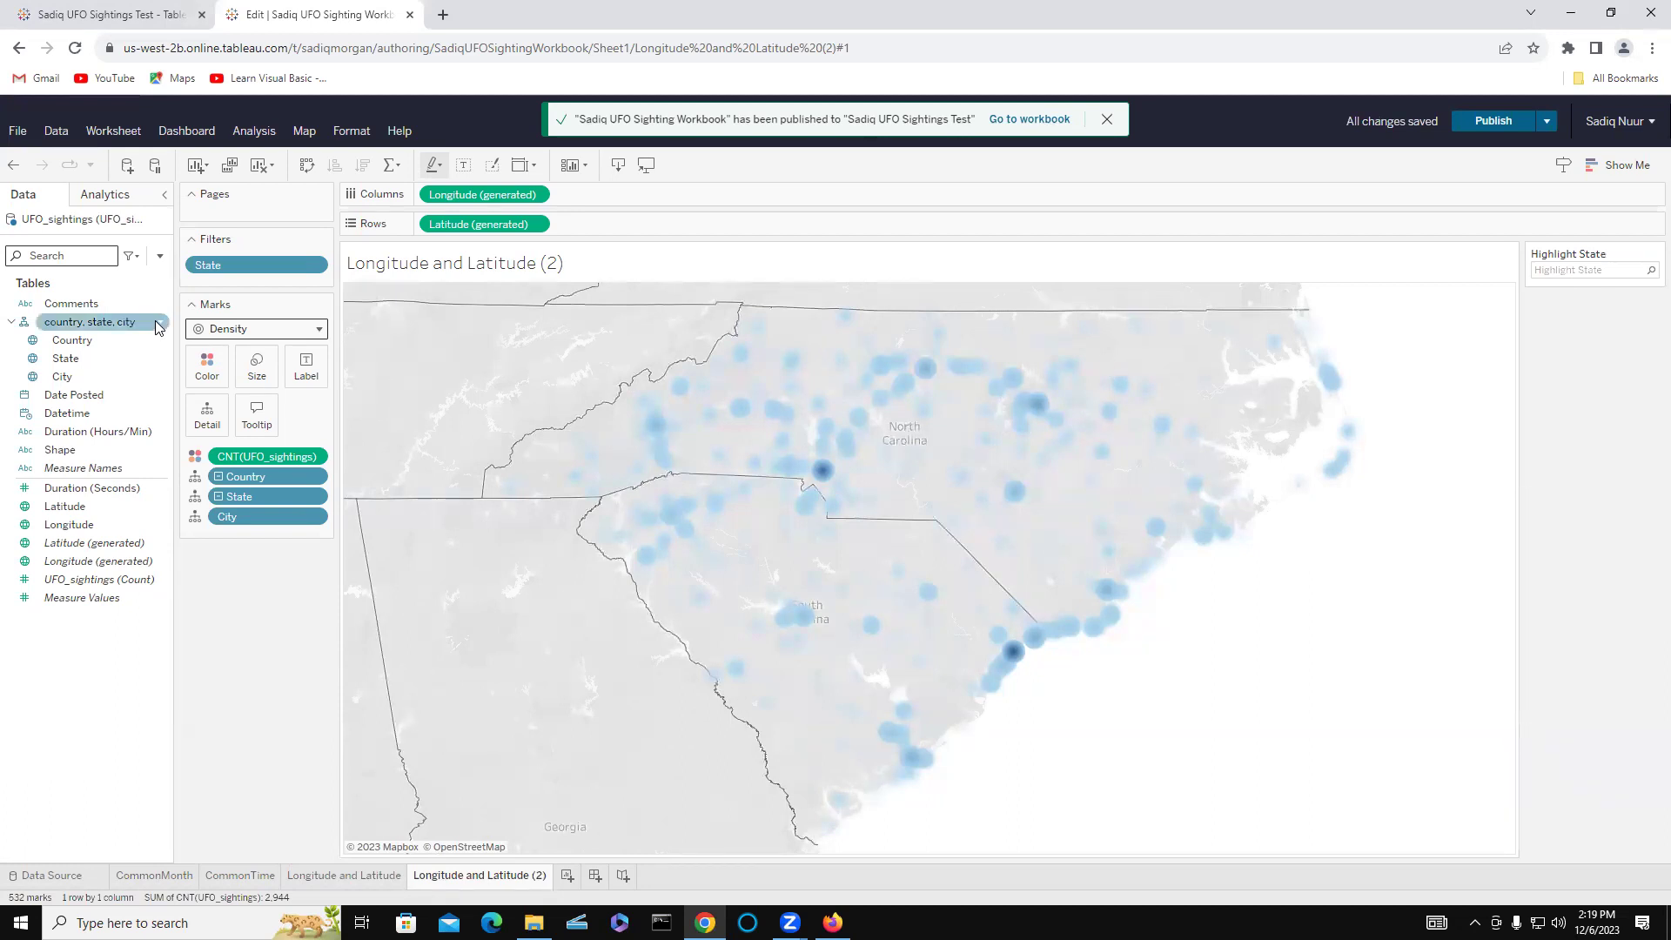
pyautogui.click(321, 265)
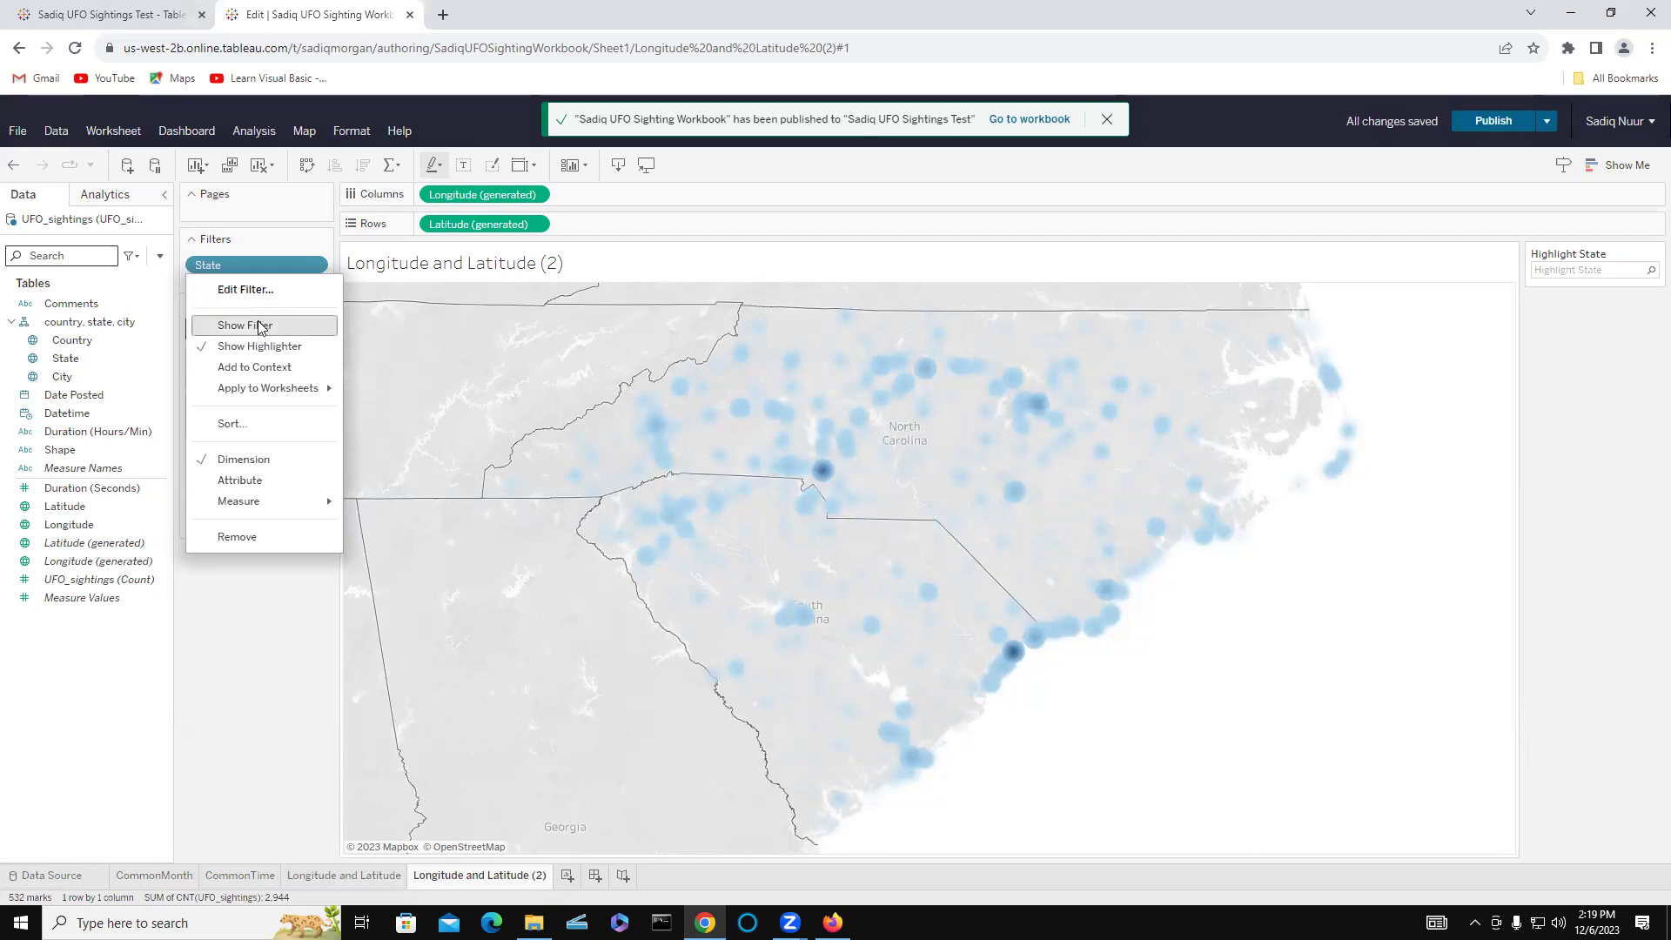
pyautogui.click(222, 348)
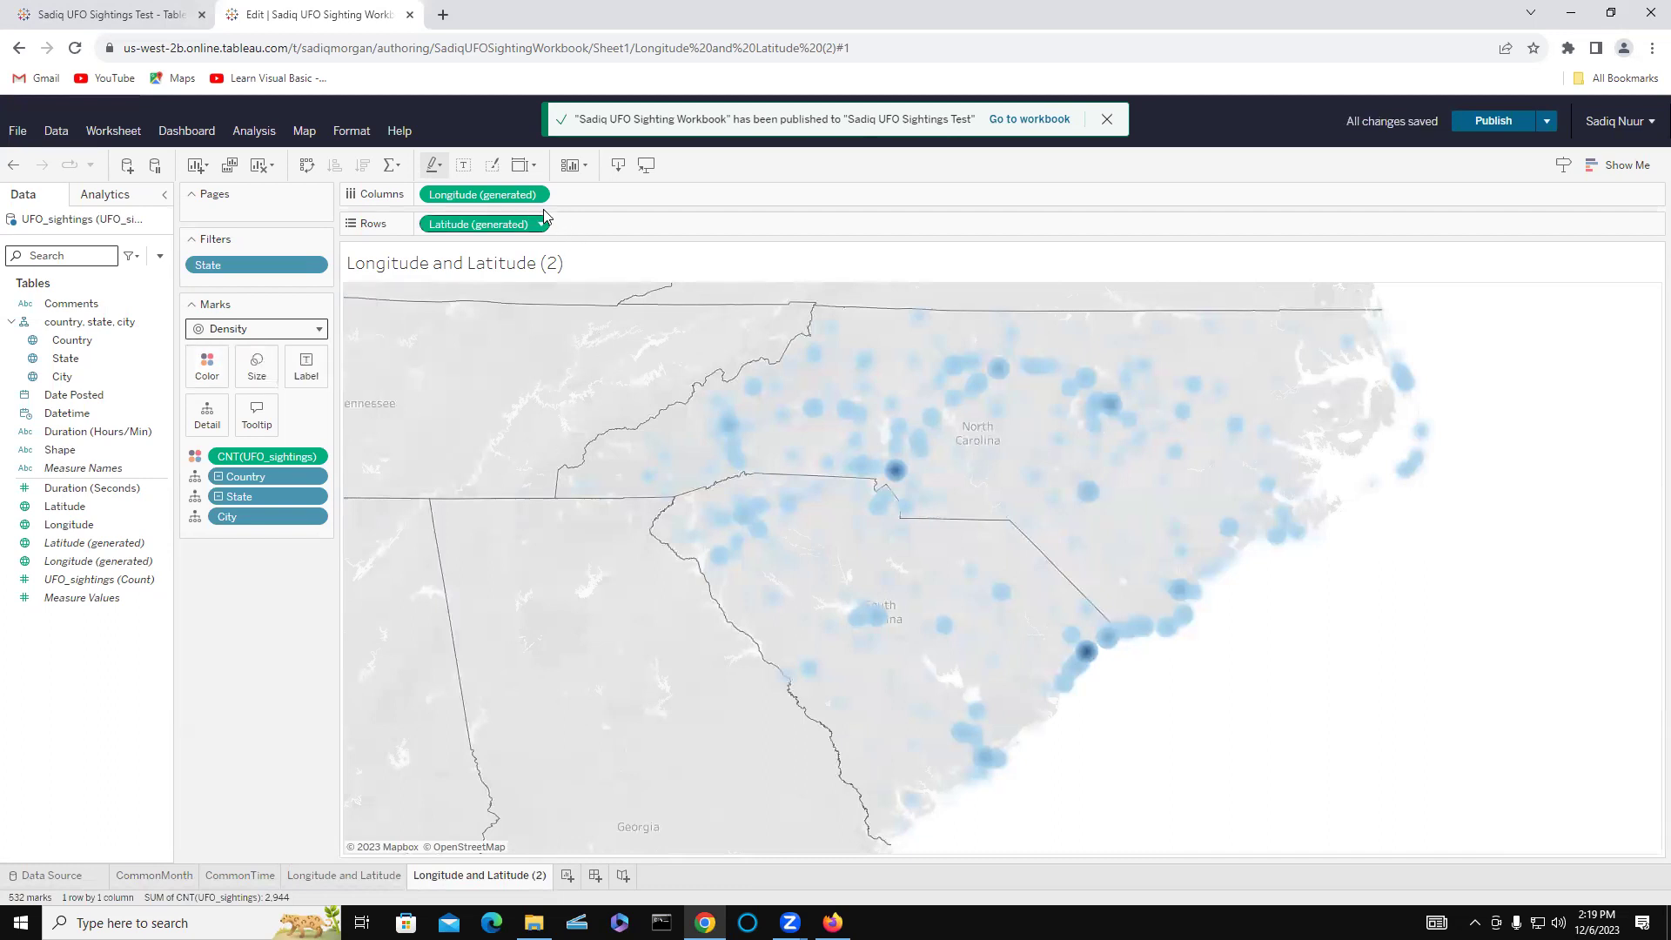
# - Show mark labels on the density map and inspect the details of lumberton and elizabeth city
pyautogui.click(464, 166)
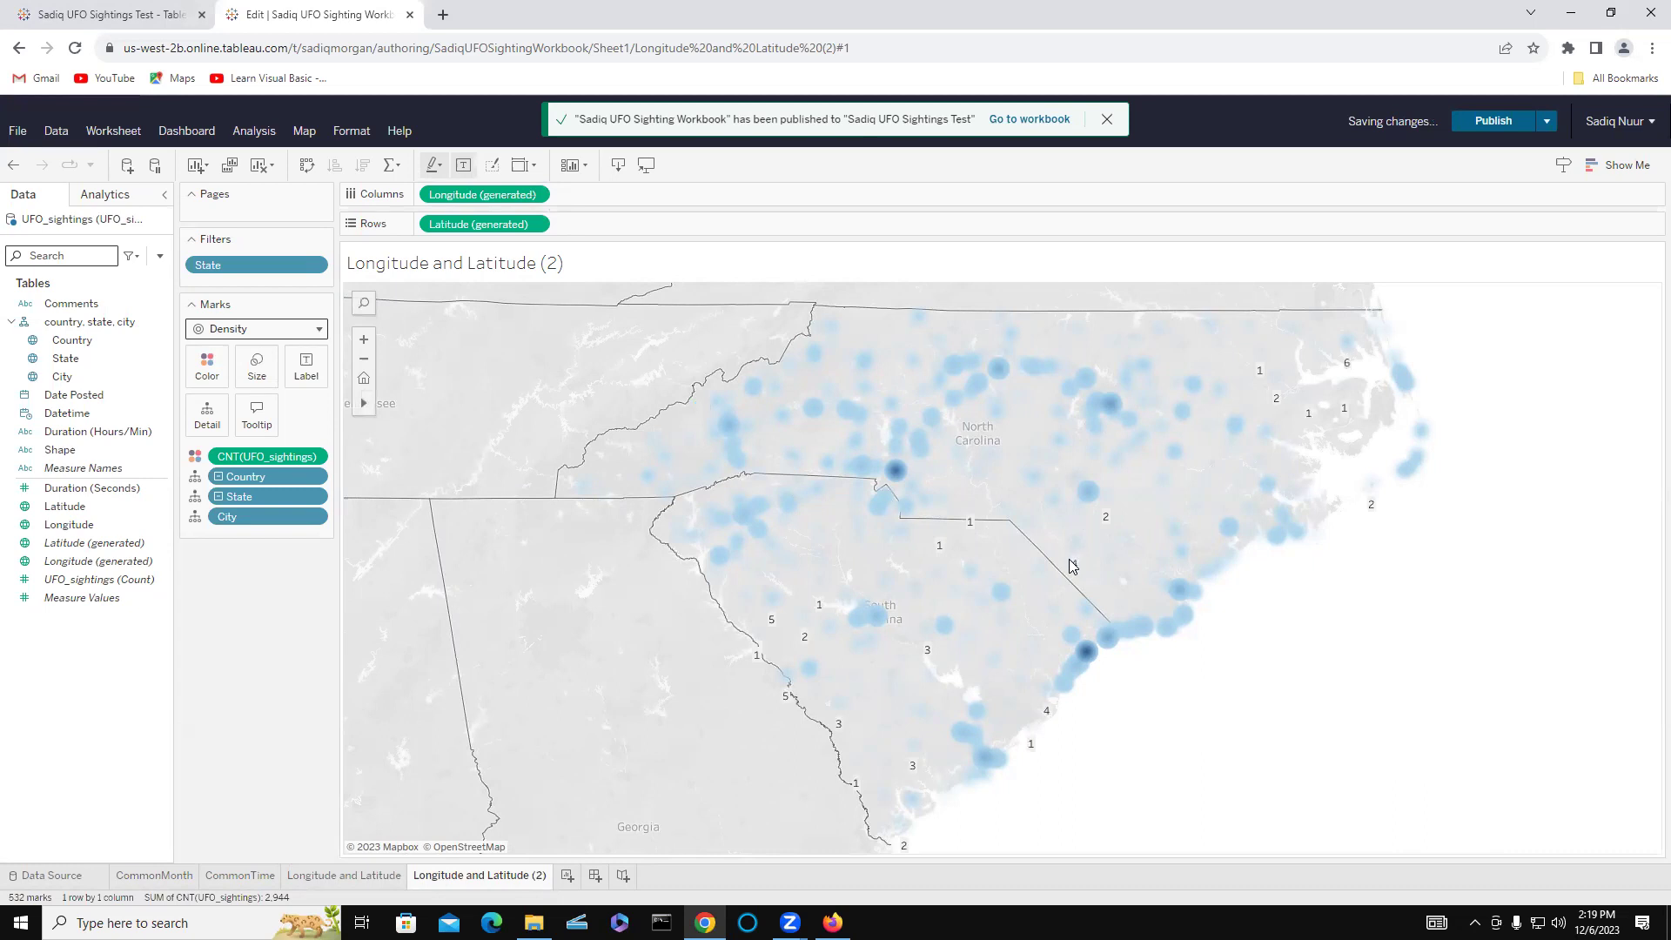
pyautogui.moveTo(1076, 550)
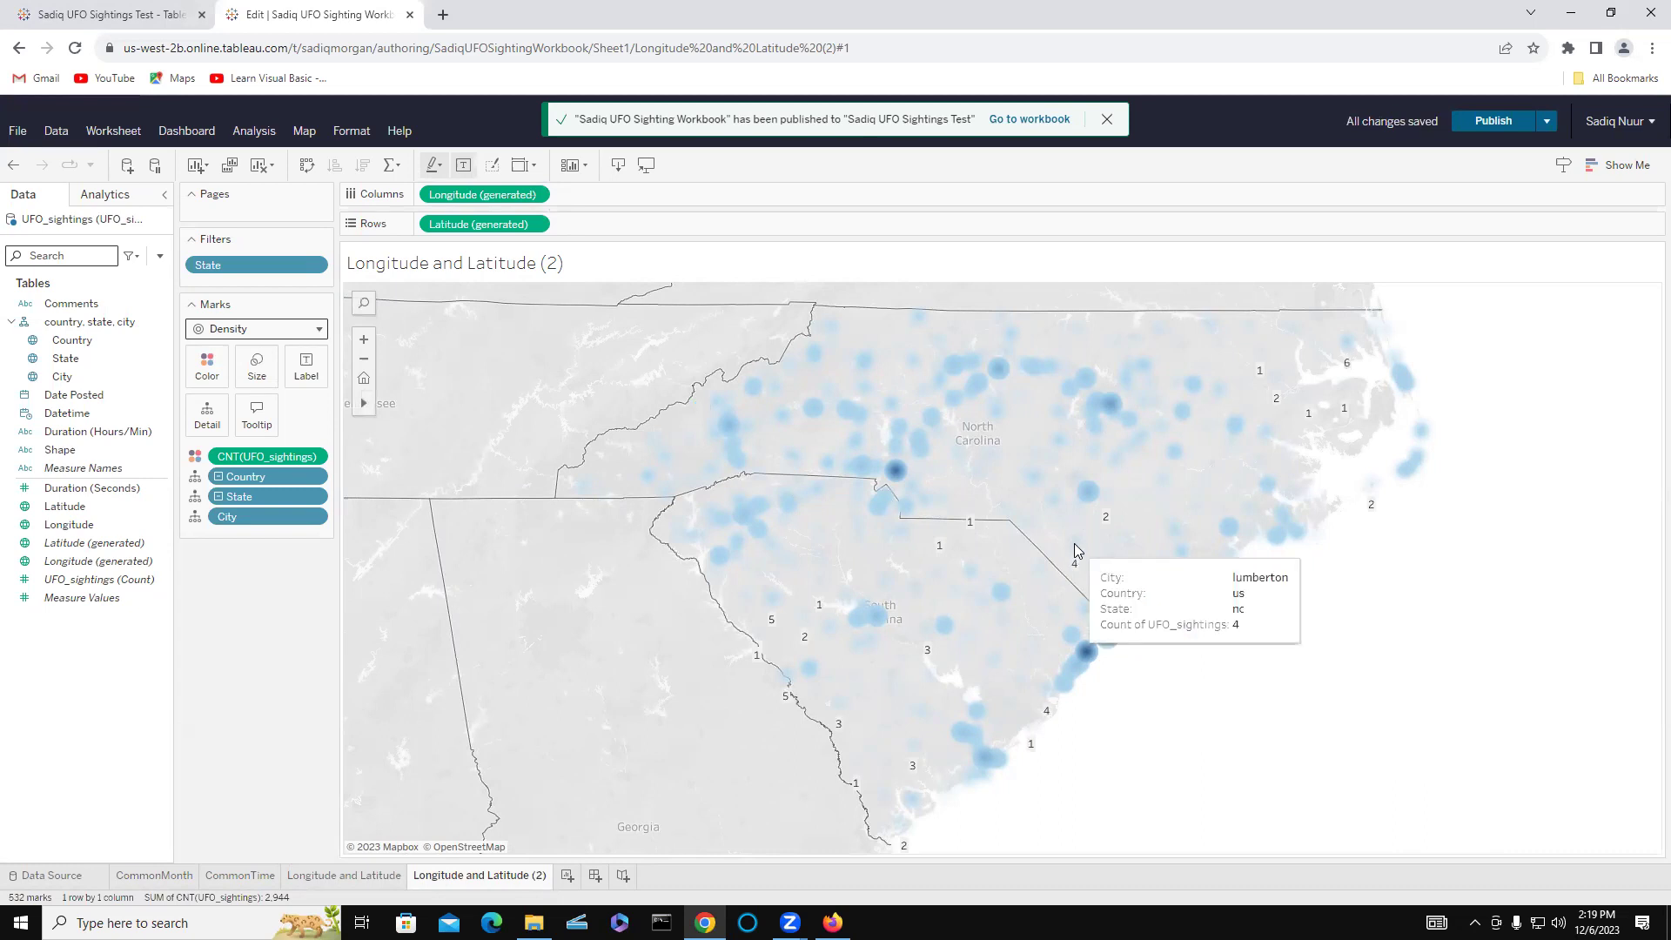
pyautogui.moveTo(1349, 350)
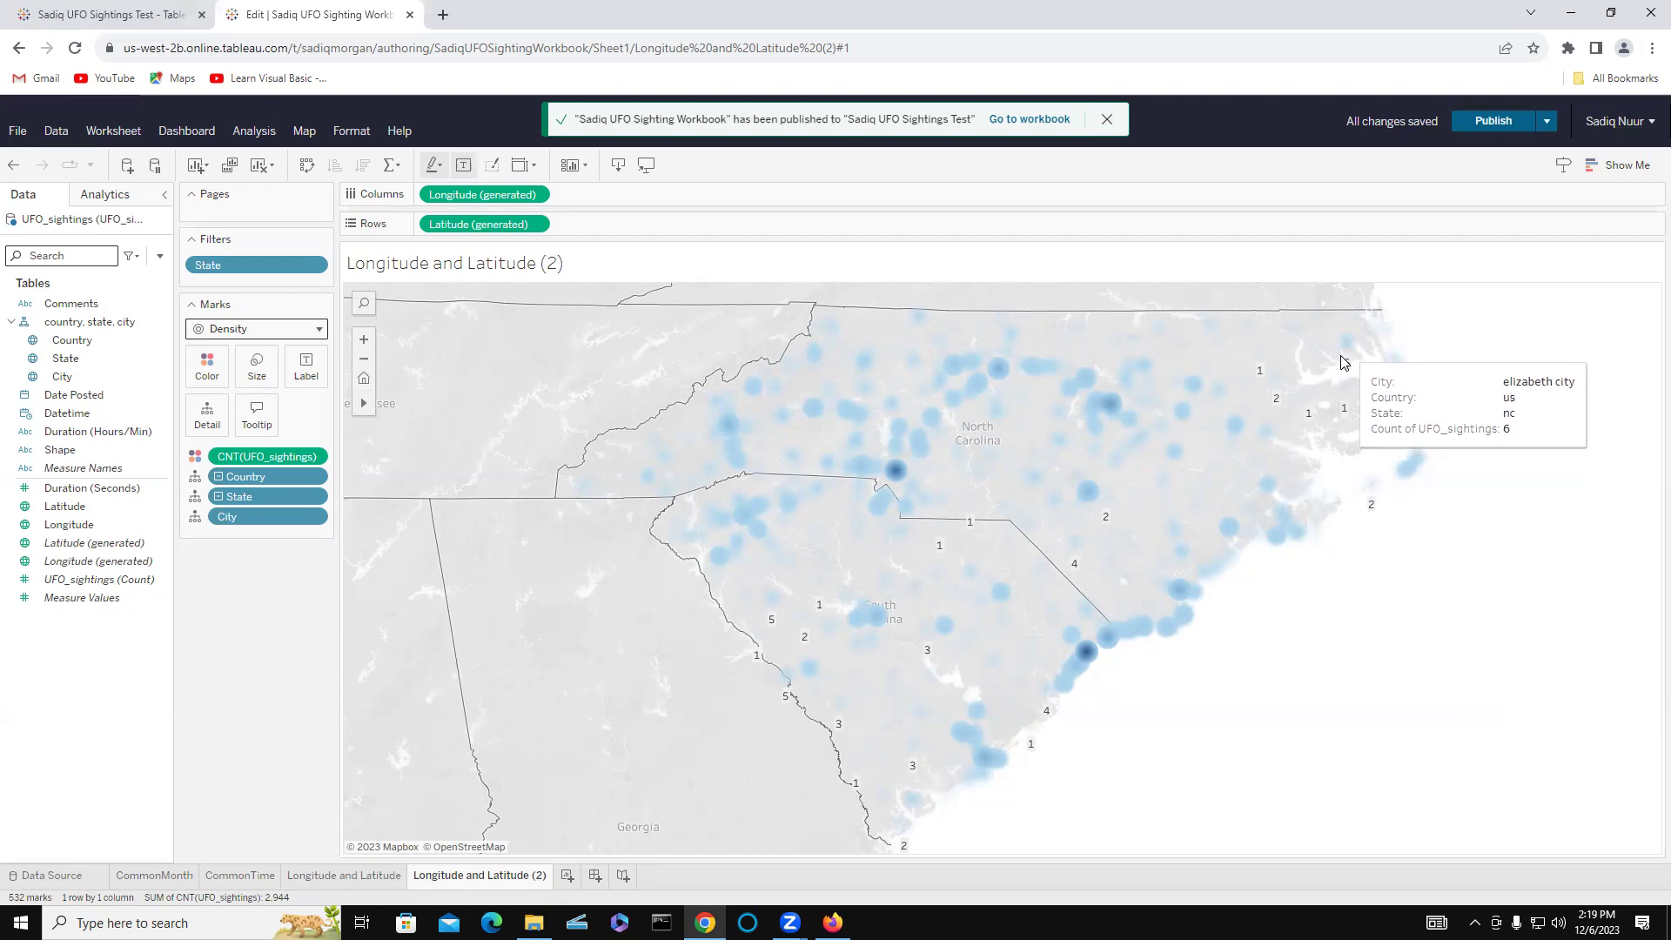
# - Inspect the details of marshville, hide the mark labels on the density map and publish the workbook
pyautogui.moveTo(939, 500)
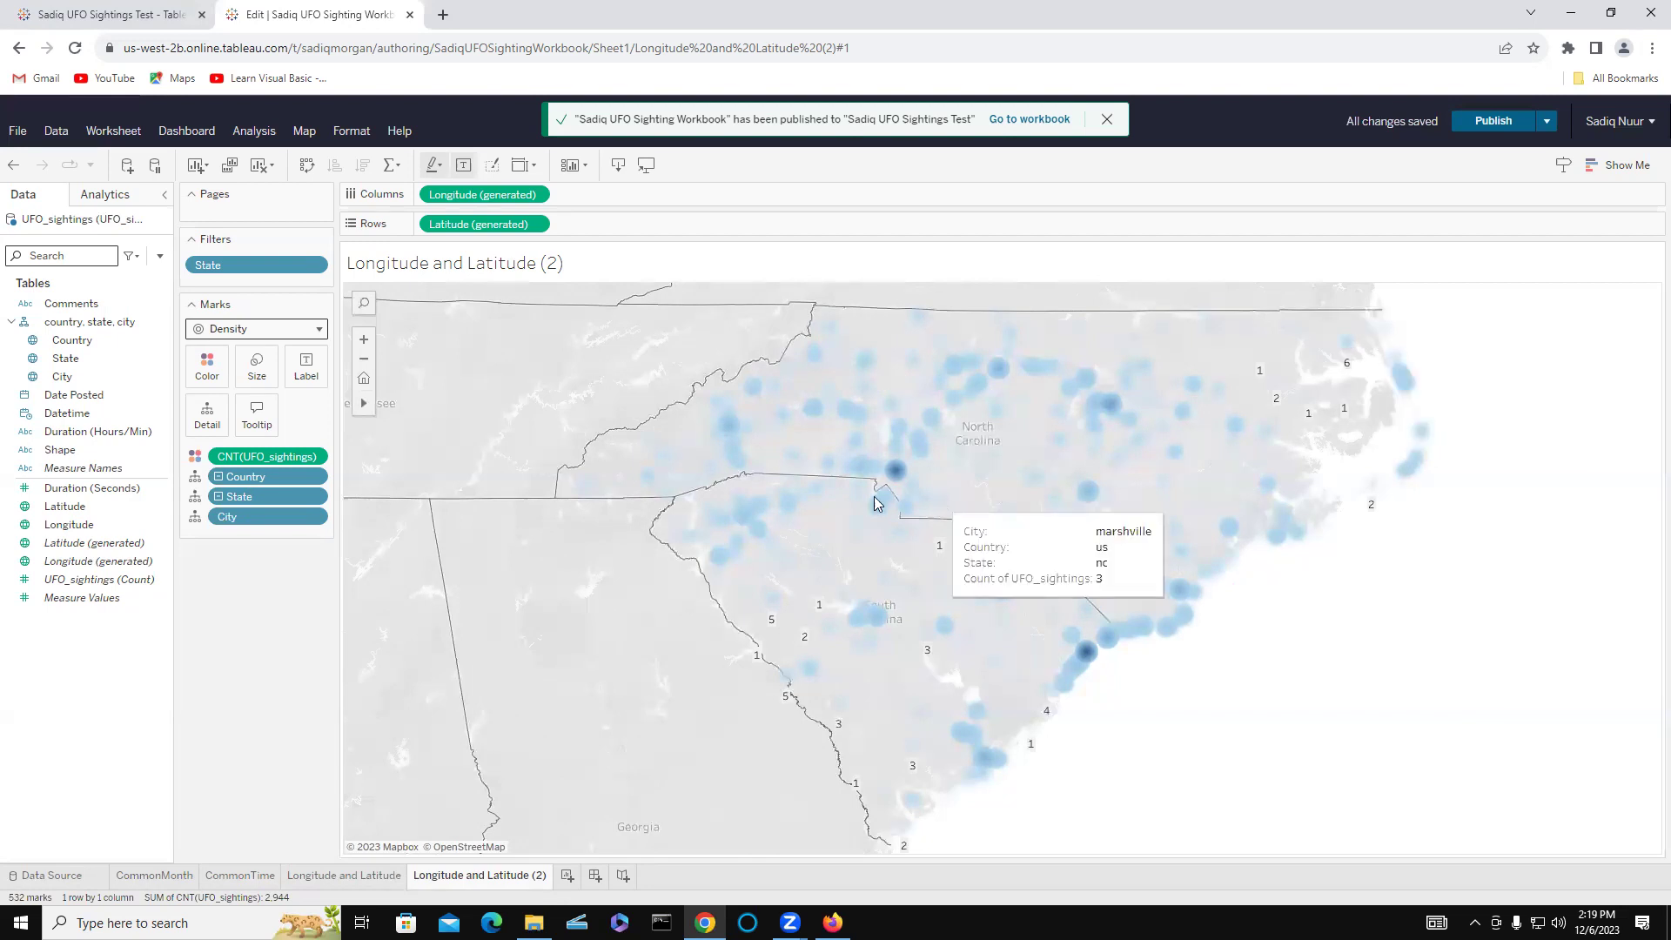
pyautogui.click(461, 165)
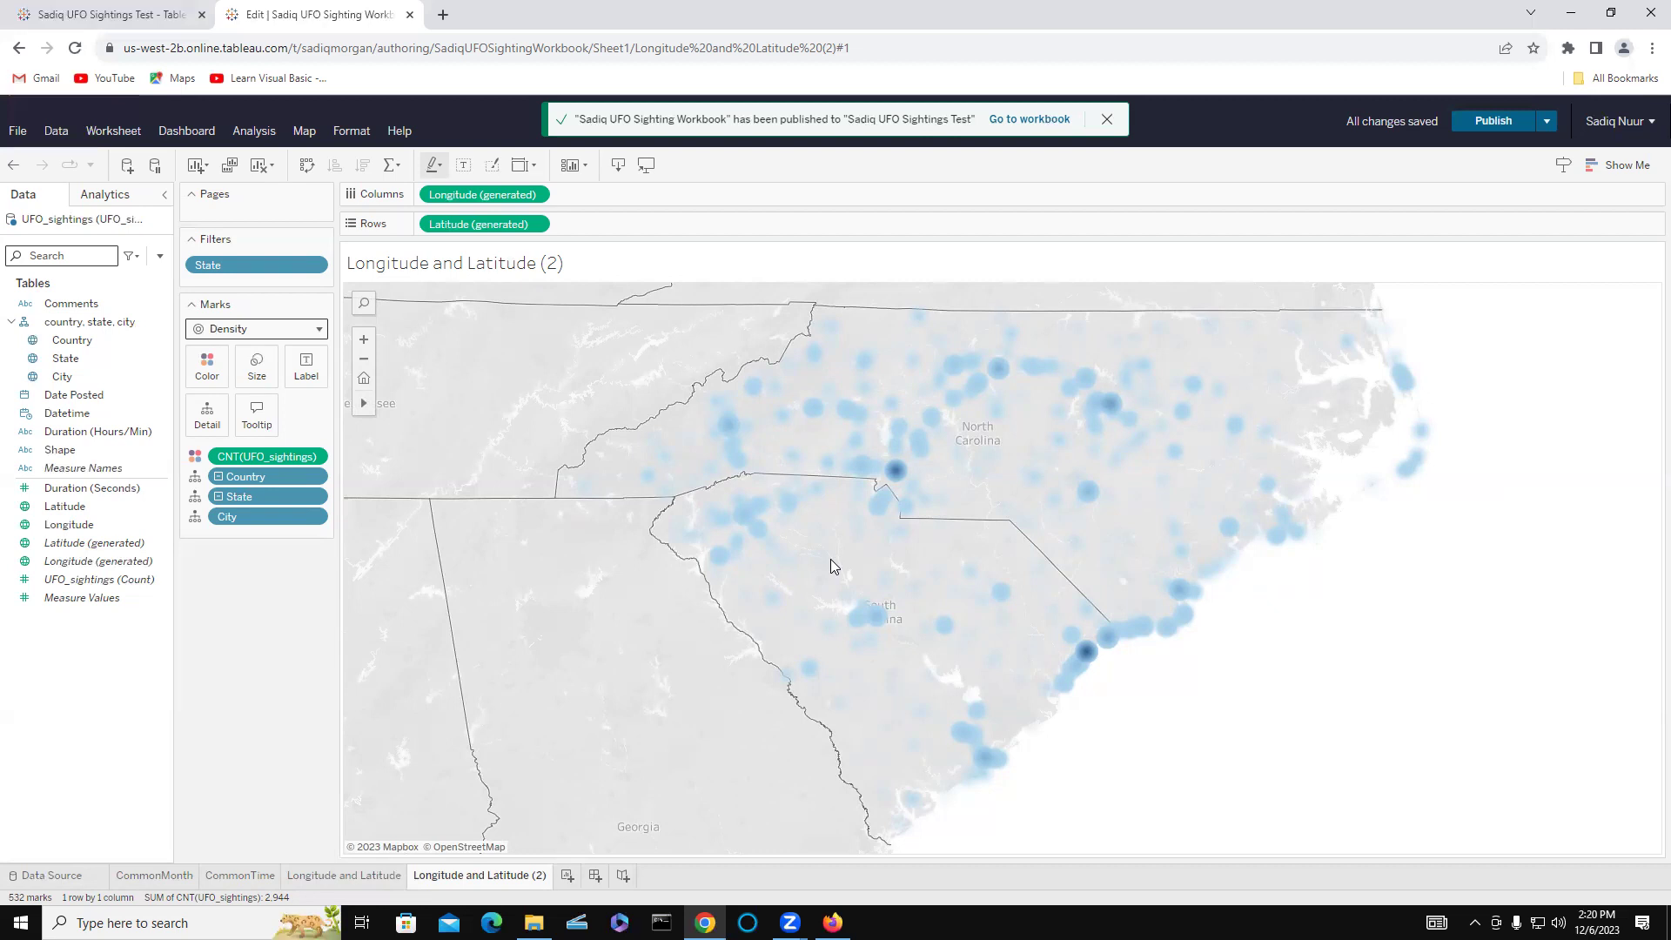
pyautogui.click(1487, 126)
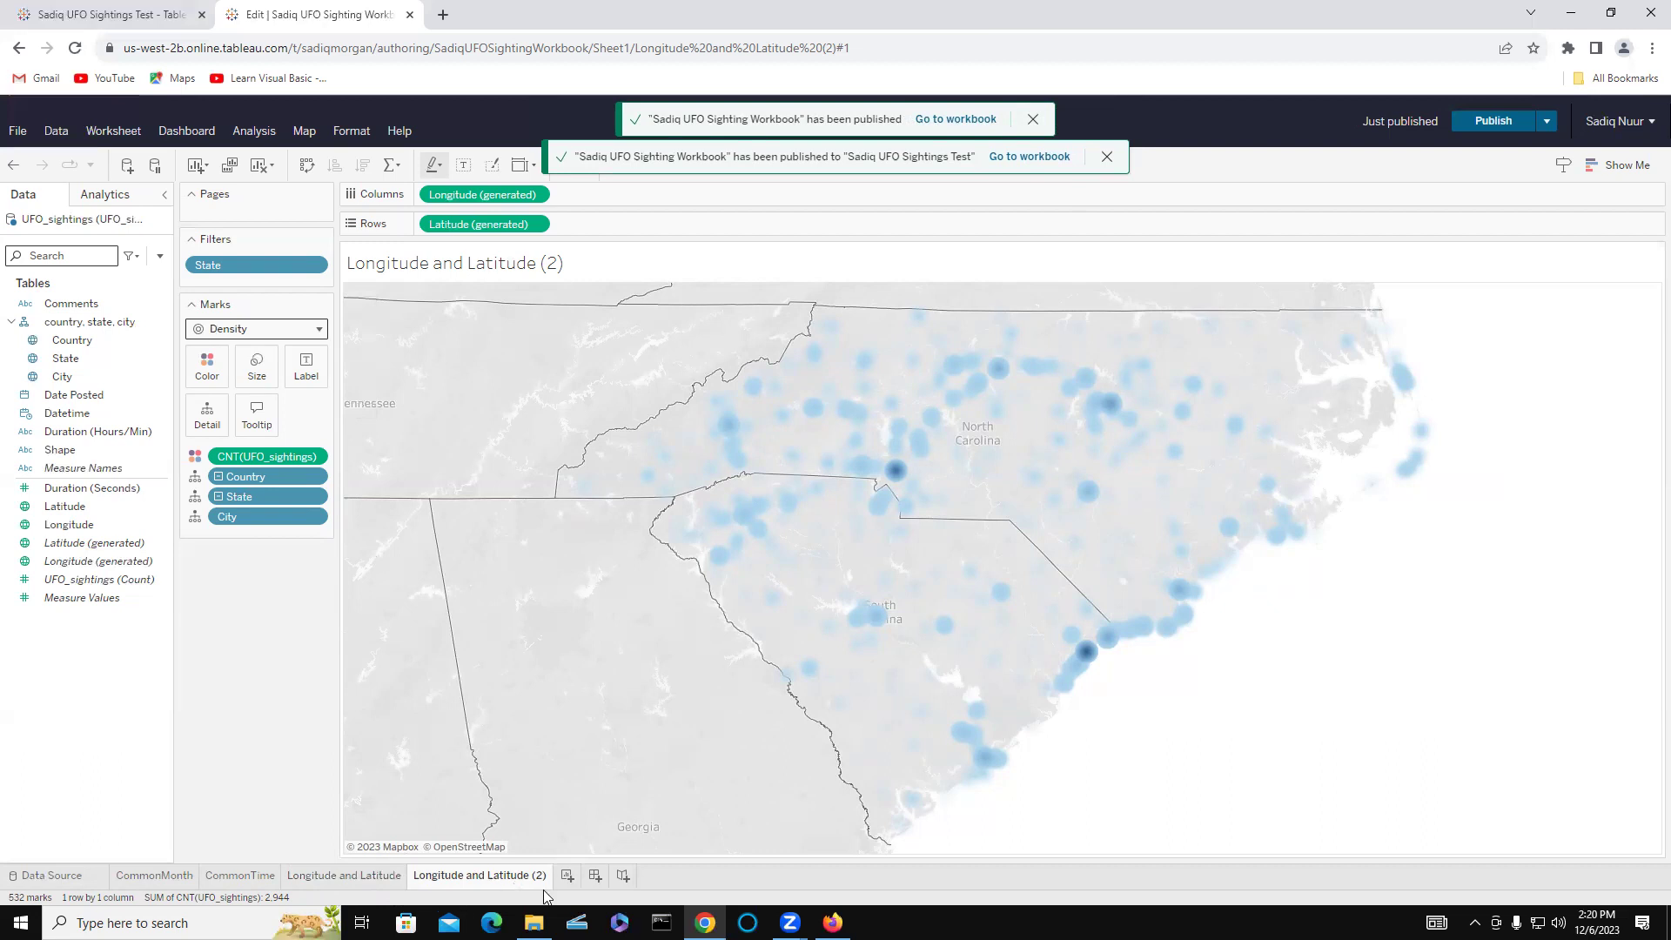
# - Create a dashboard containing CommonMonth below CommonTime, with Longitude and Latitude and Longitude and Latitude (2) beside CommonTime in the upper row
pyautogui.click(595, 876)
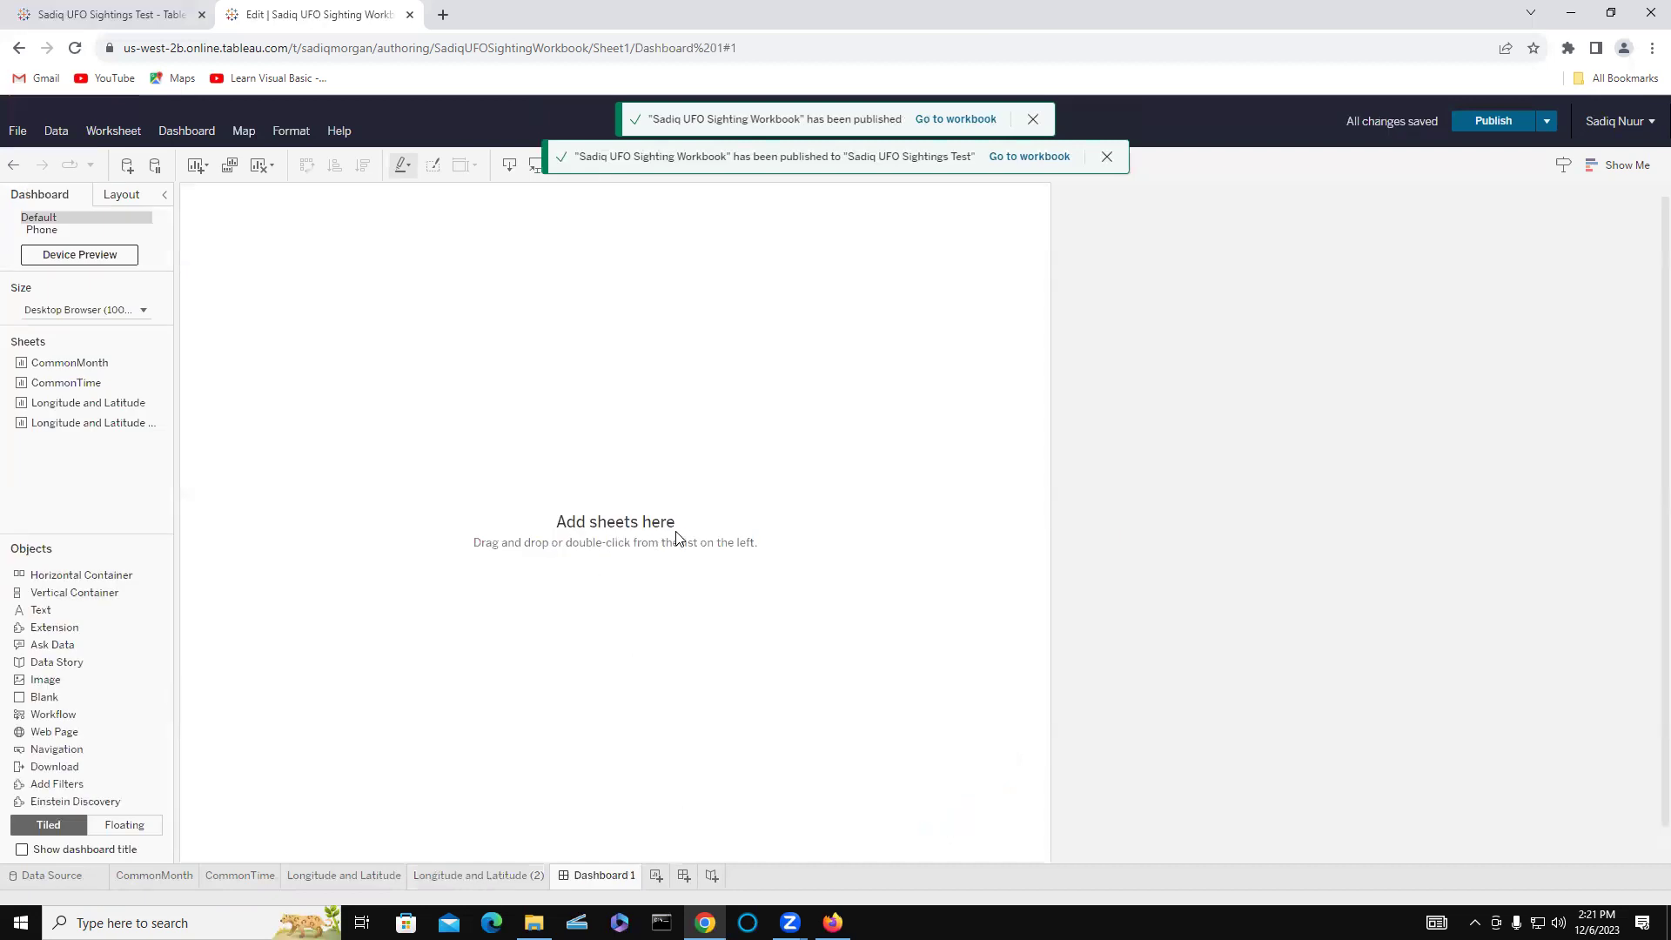
pyautogui.moveTo(83, 360); pyautogui.dragTo(306, 432)
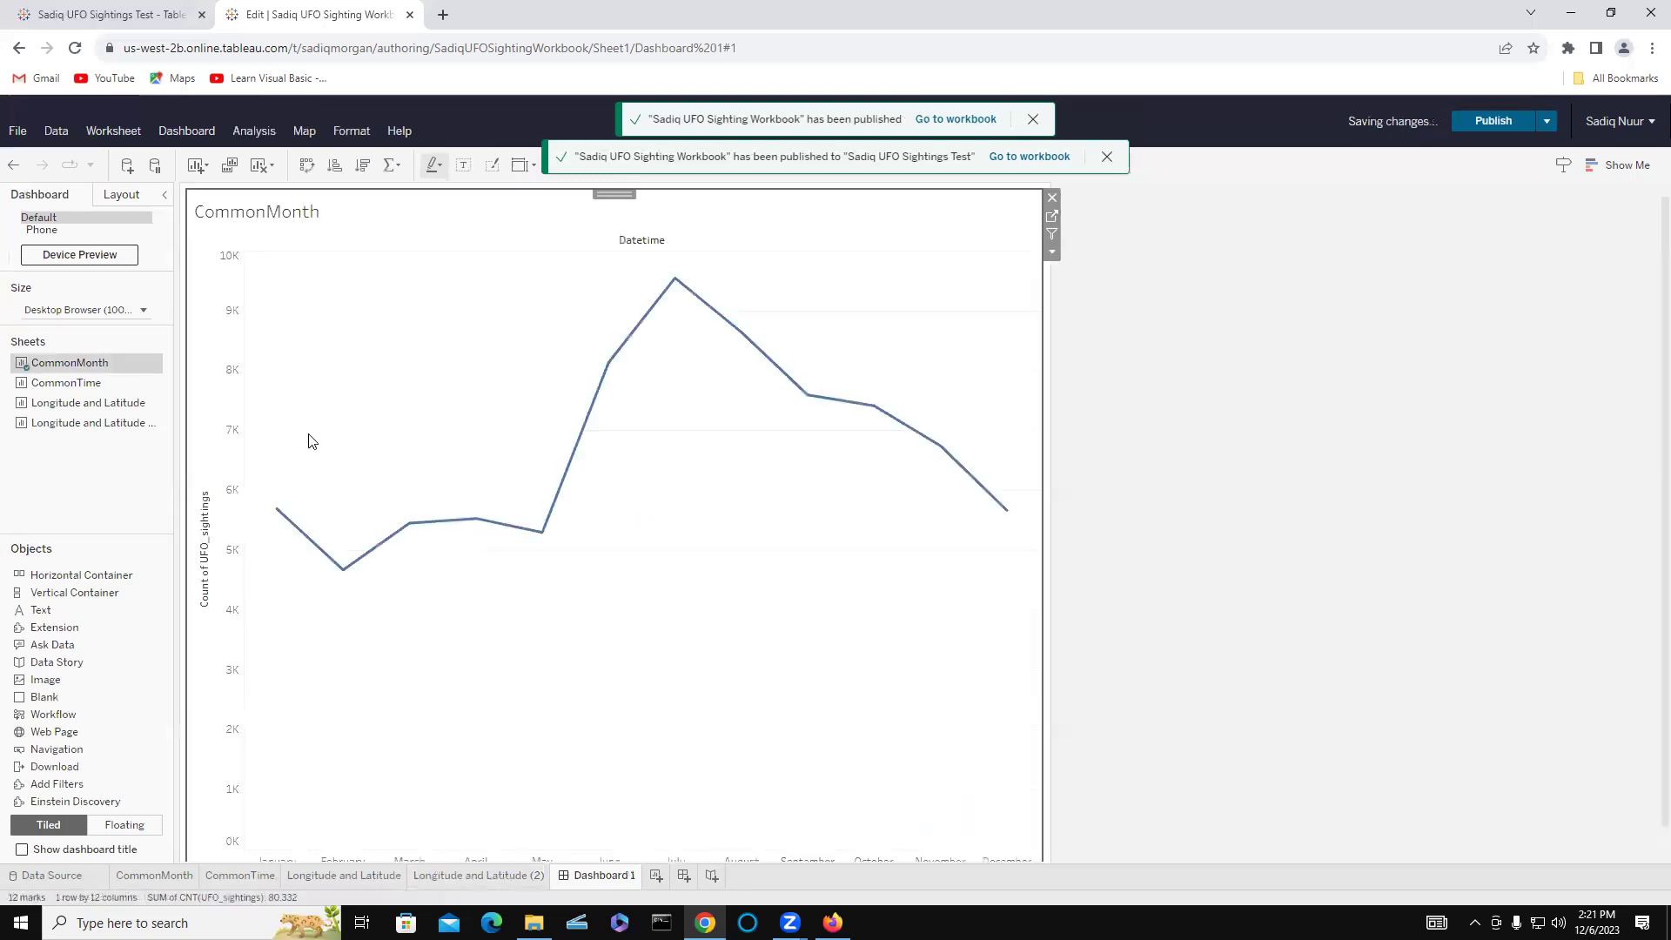
pyautogui.moveTo(65, 383); pyautogui.dragTo(514, 331)
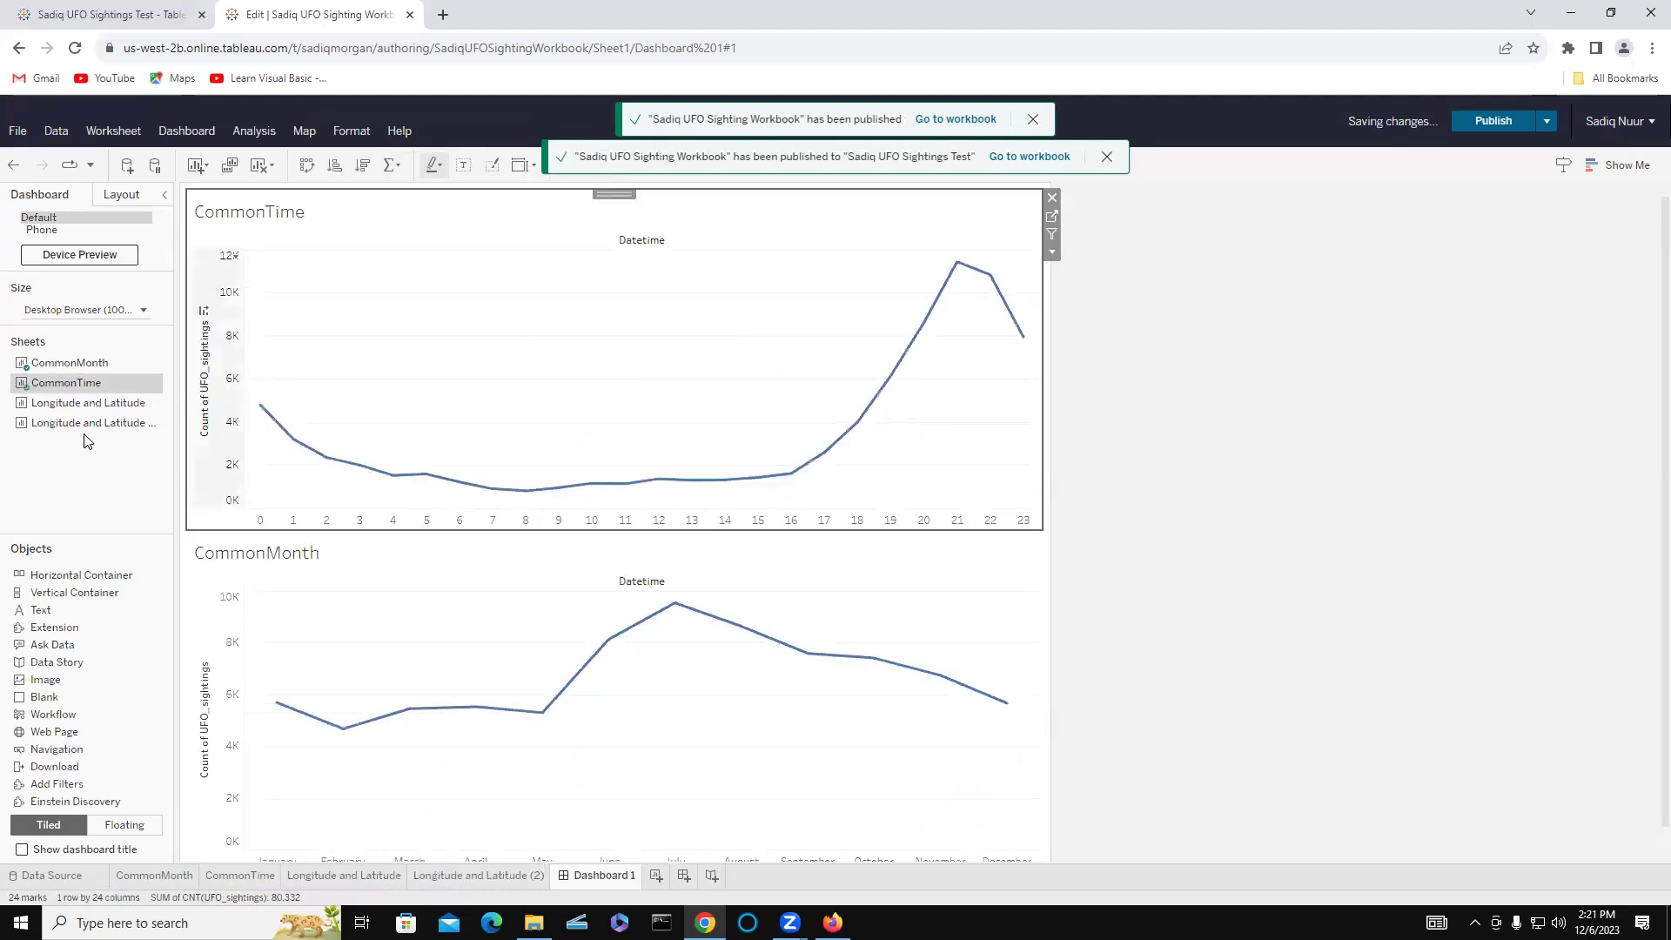
pyautogui.moveTo(65, 405); pyautogui.dragTo(329, 508)
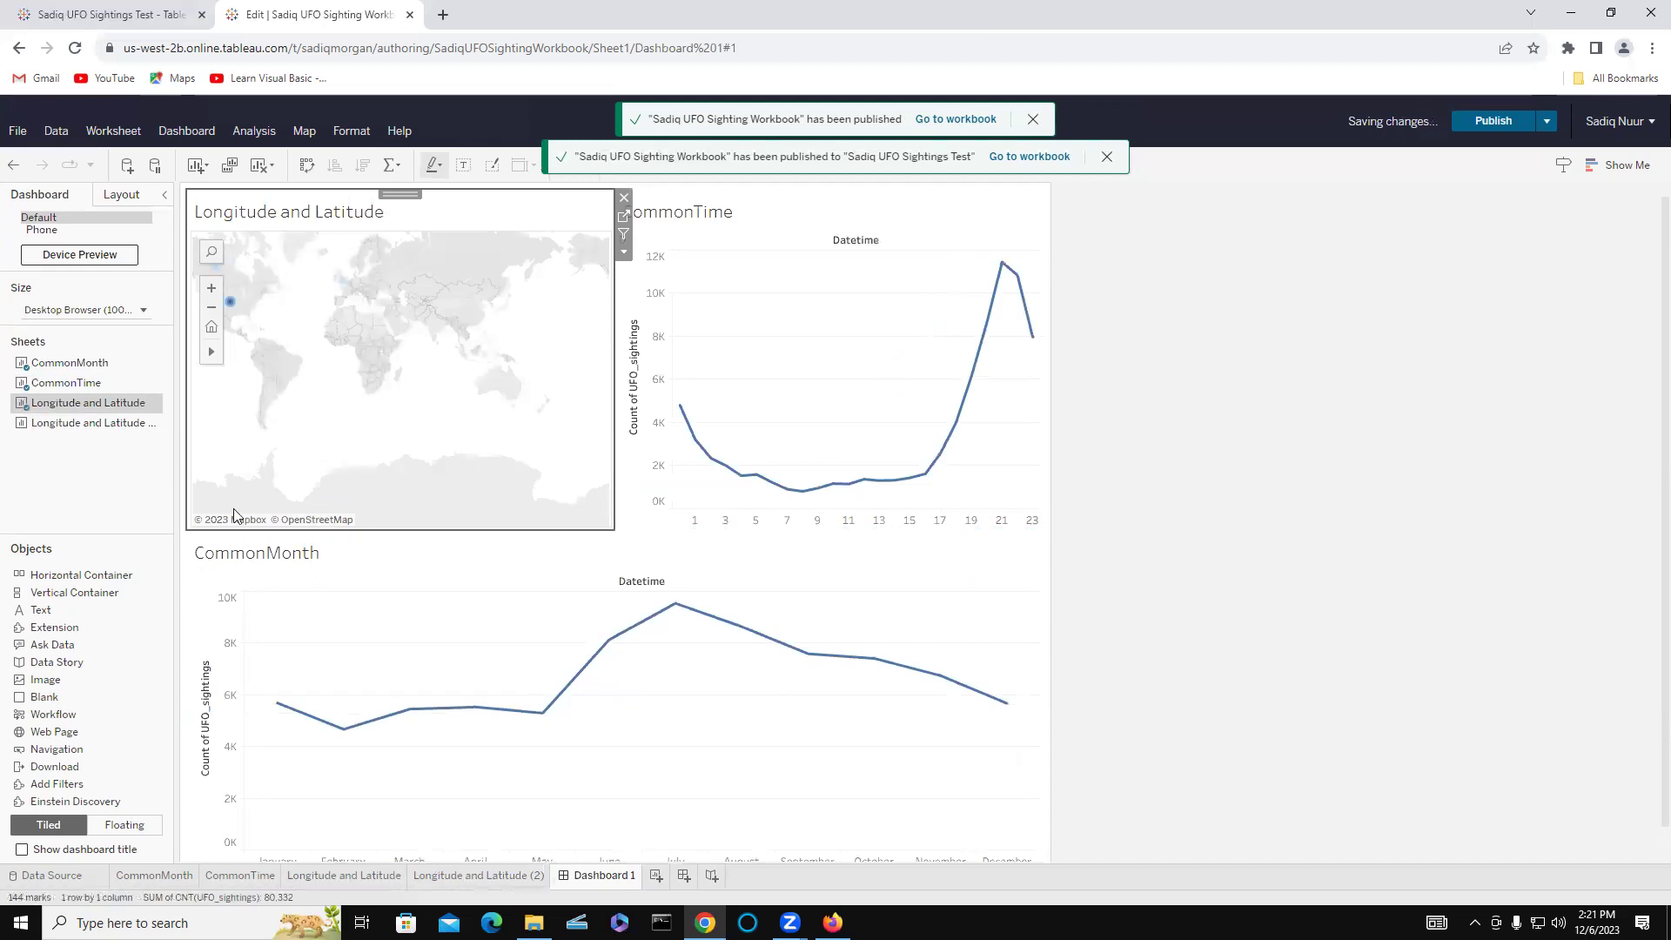
pyautogui.moveTo(64, 424)
pyautogui.mouseDown()
pyautogui.moveTo(218, 425)
pyautogui.moveTo(900, 351)
pyautogui.moveTo(775, 348)
pyautogui.moveTo(743, 517)
pyautogui.moveTo(702, 537)
pyautogui.moveTo(702, 624)
pyautogui.moveTo(702, 393)
pyautogui.mouseUp()
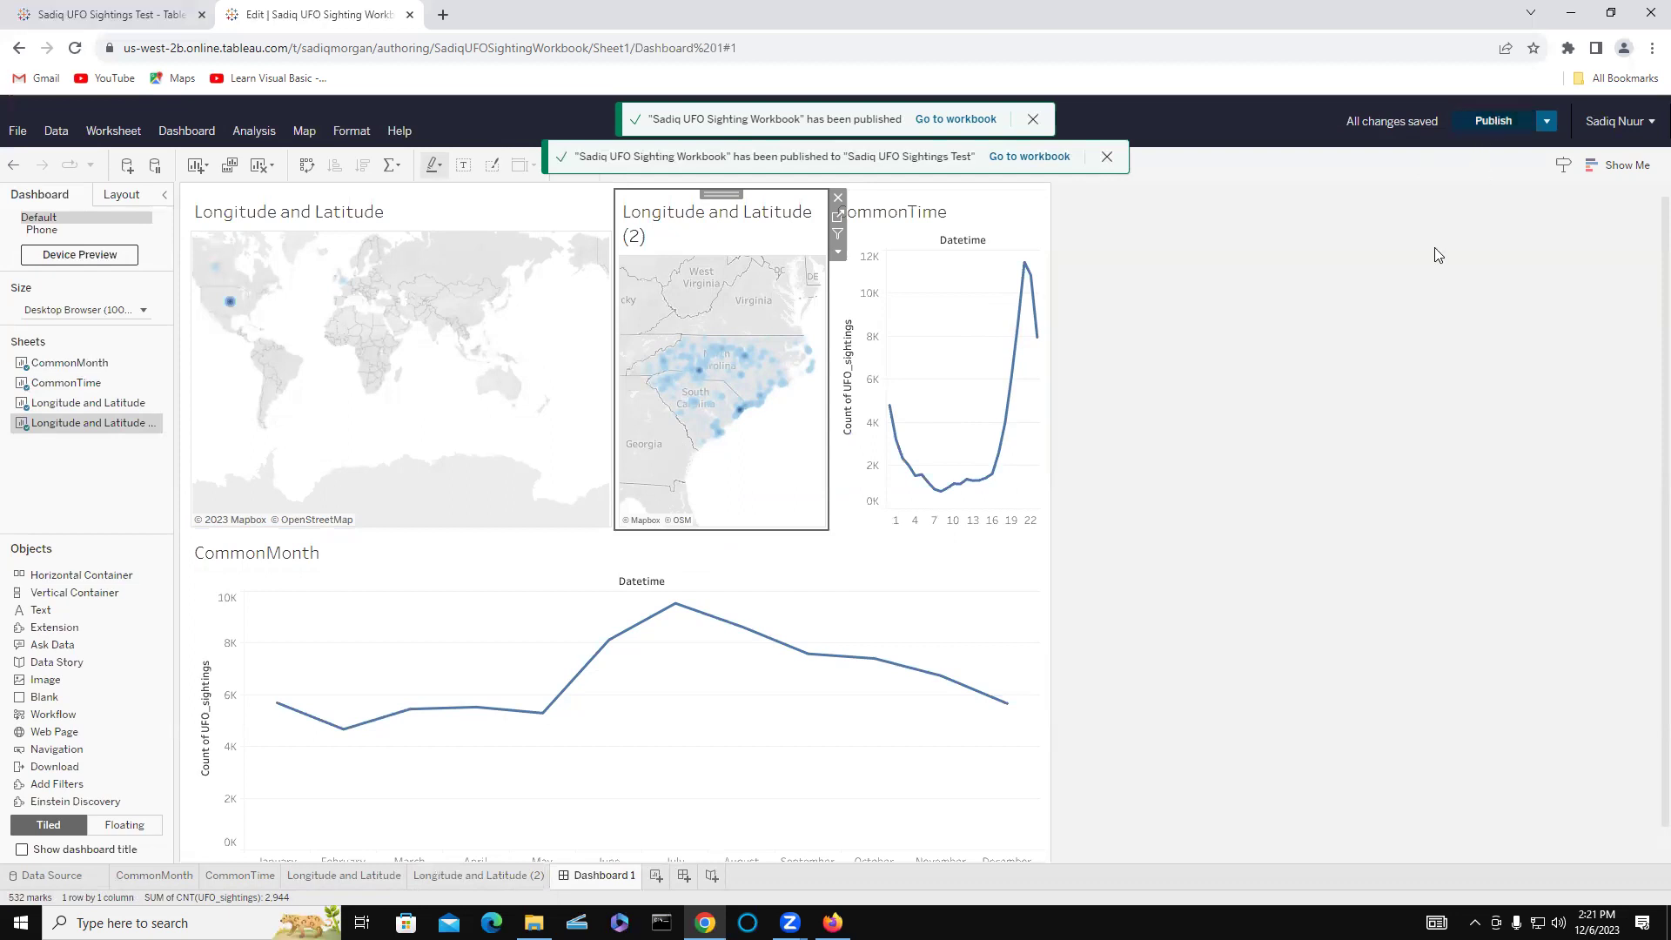
# - Rename the dashboard as UFO Sightings Dashboard, publish the workbook and dismiss the publish notifications
pyautogui.click(1497, 121)
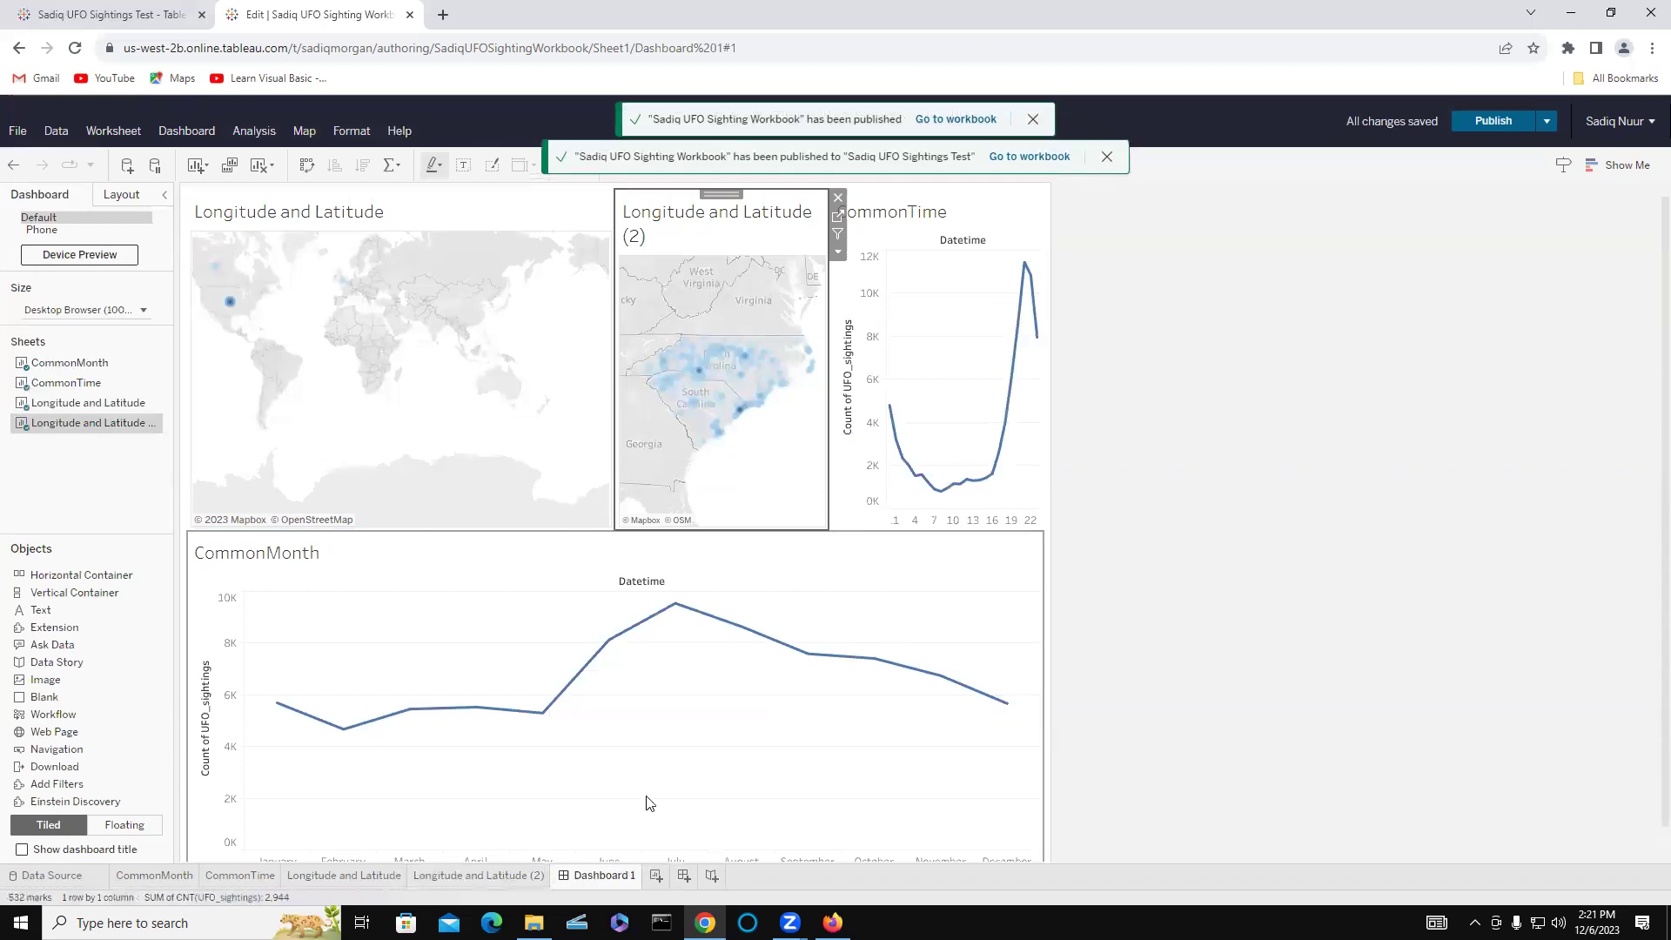
pyautogui.doubleClick(599, 876)
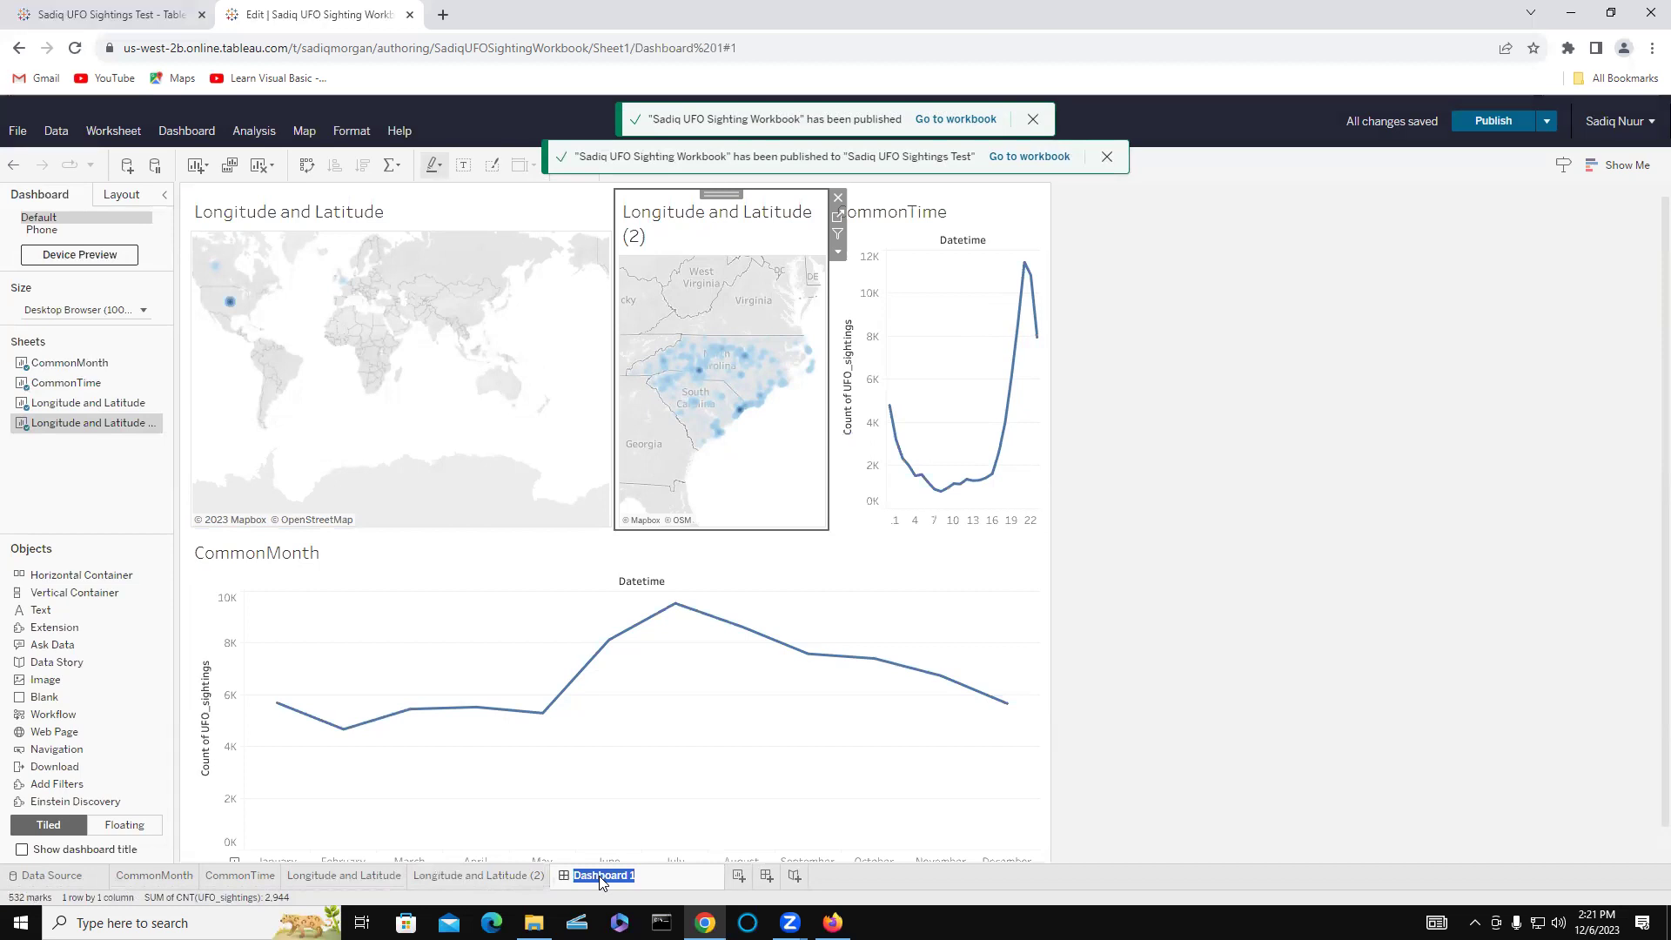
pyautogui.write('UFO Sightings Dashboard')
pyautogui.press('Return')
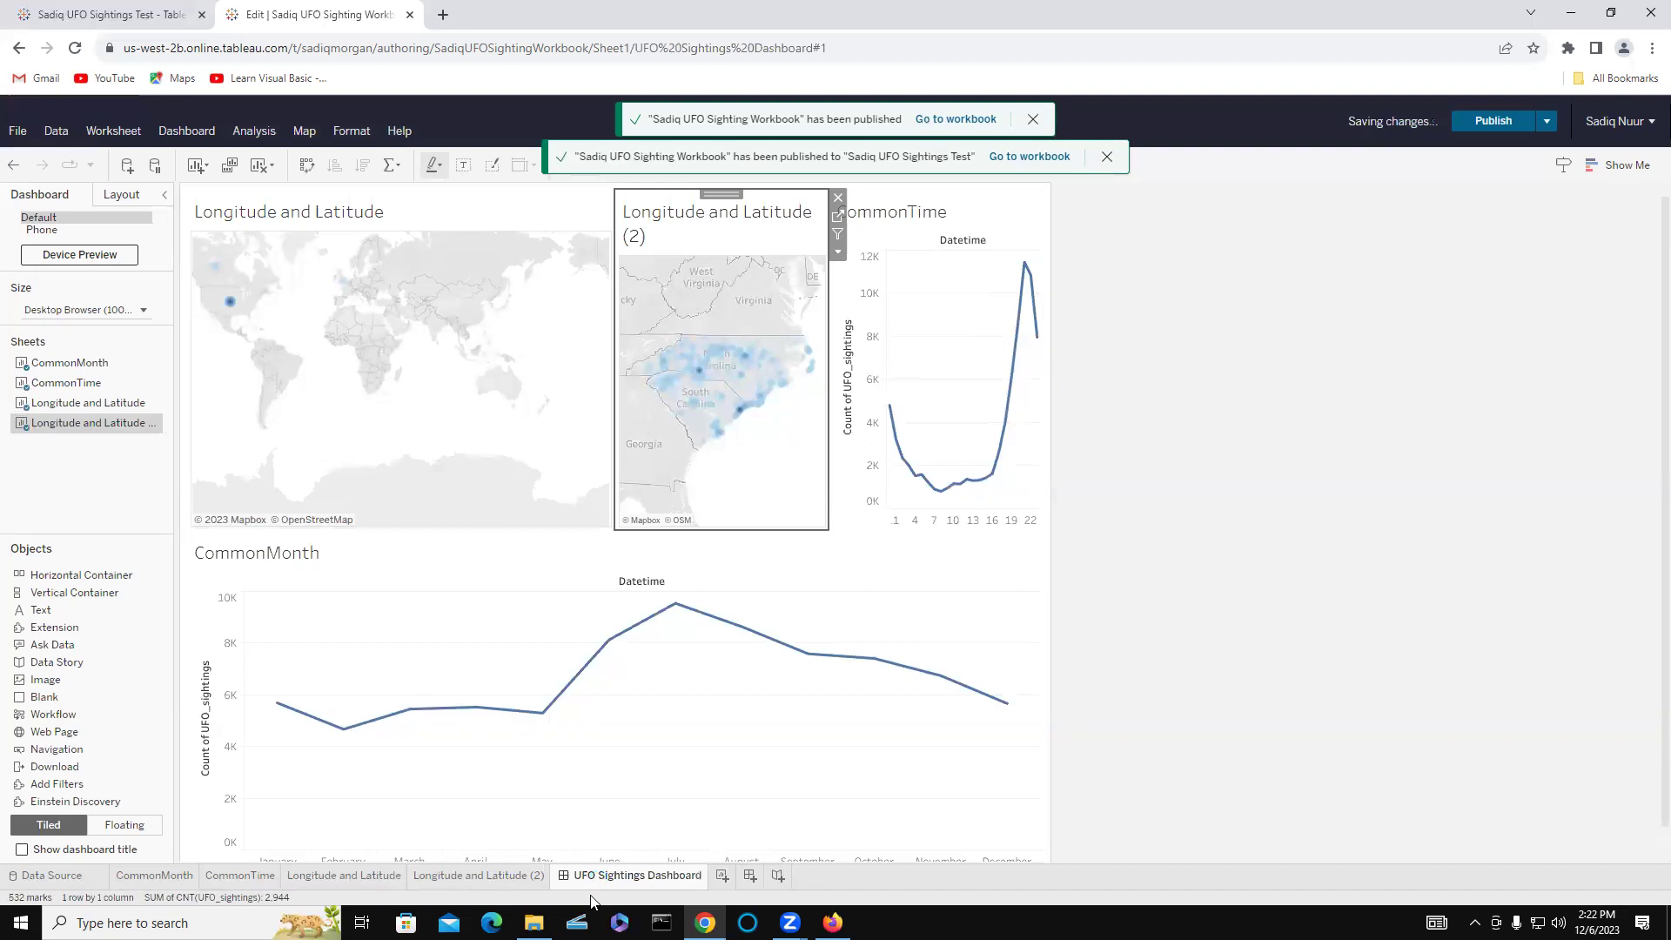
pyautogui.click(1492, 123)
pyautogui.click(1107, 157)
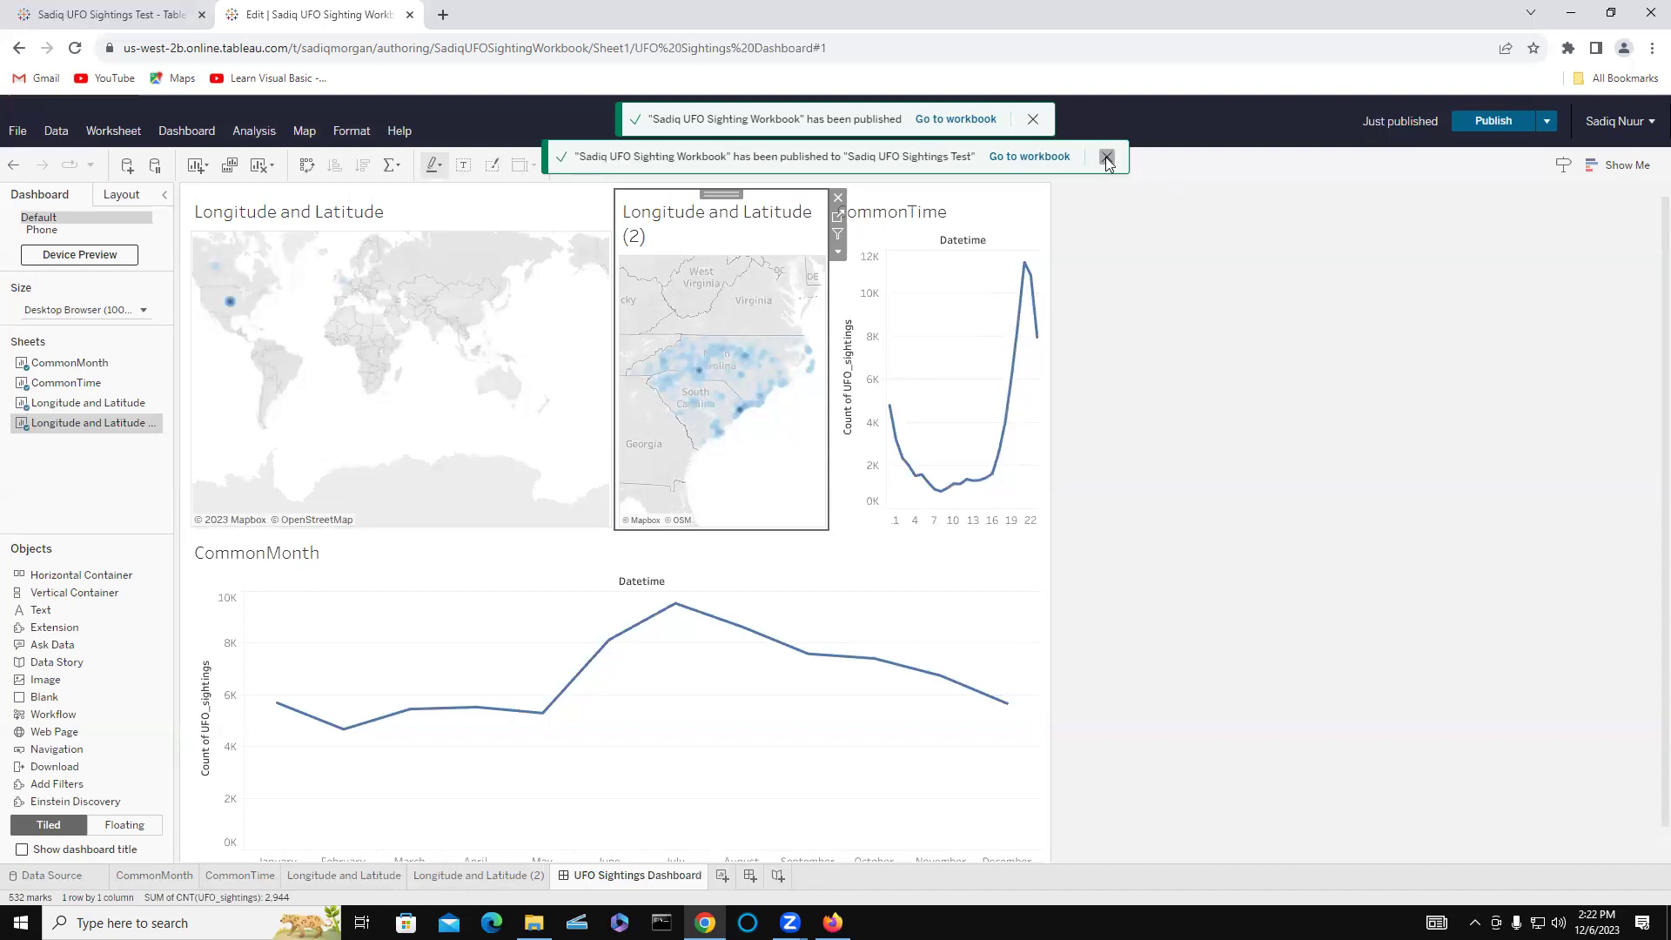
pyautogui.click(1032, 120)
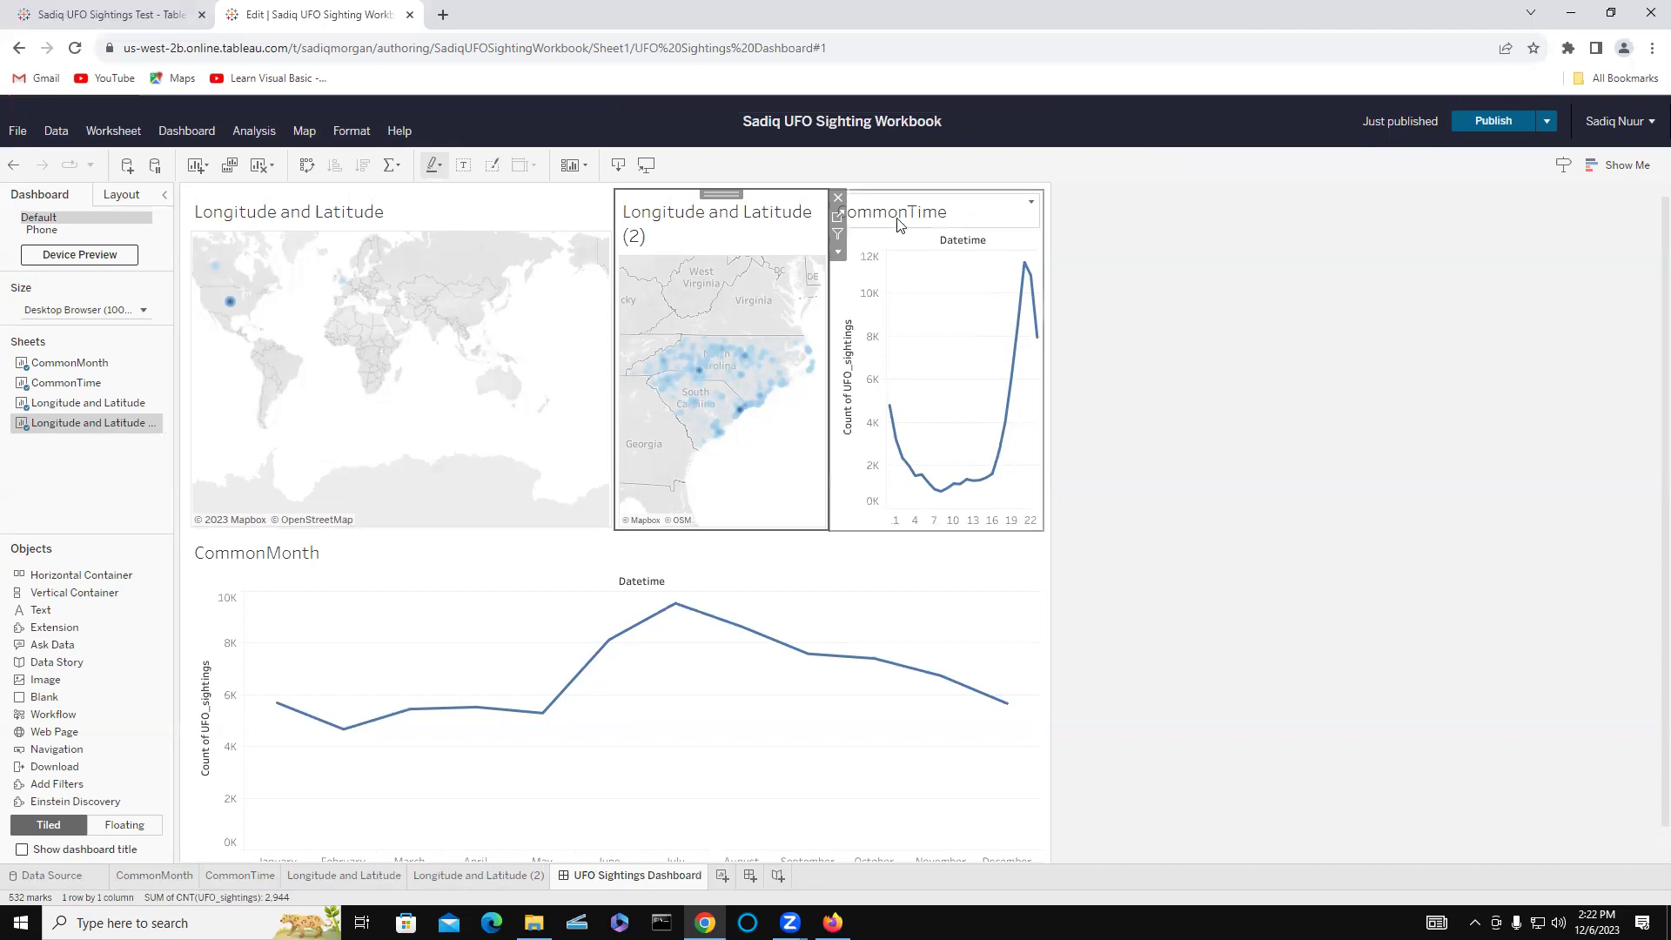
# - Download the workbook with its dashboard in the Tableau Workbook format
pyautogui.click(618, 167)
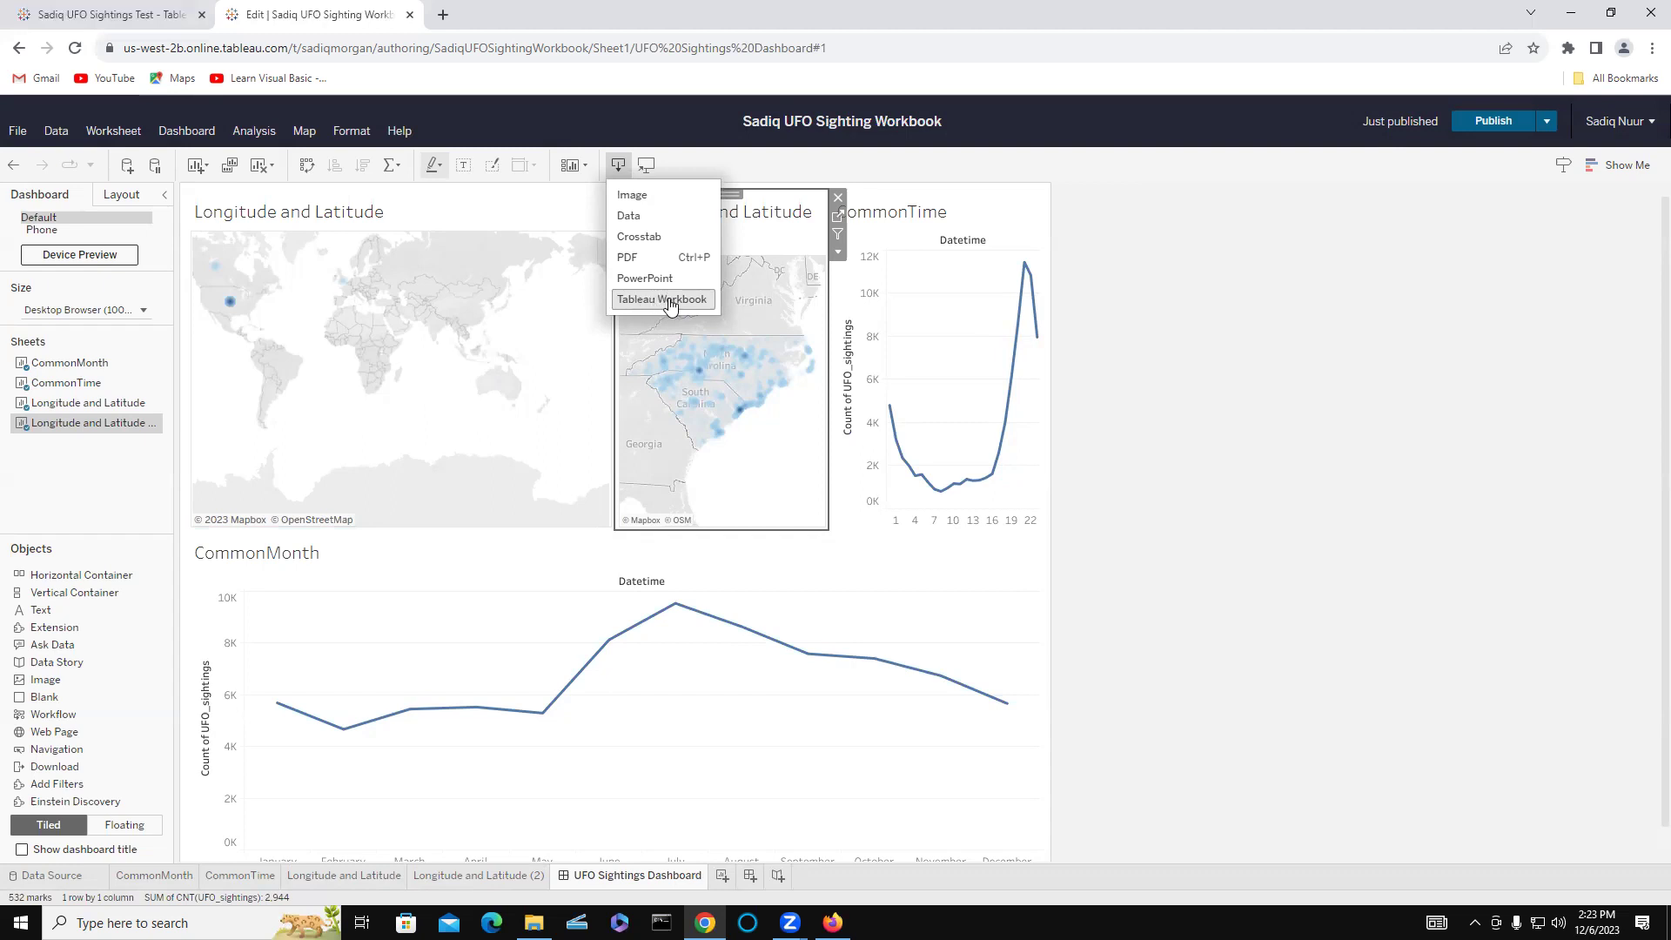
pyautogui.click(654, 301)
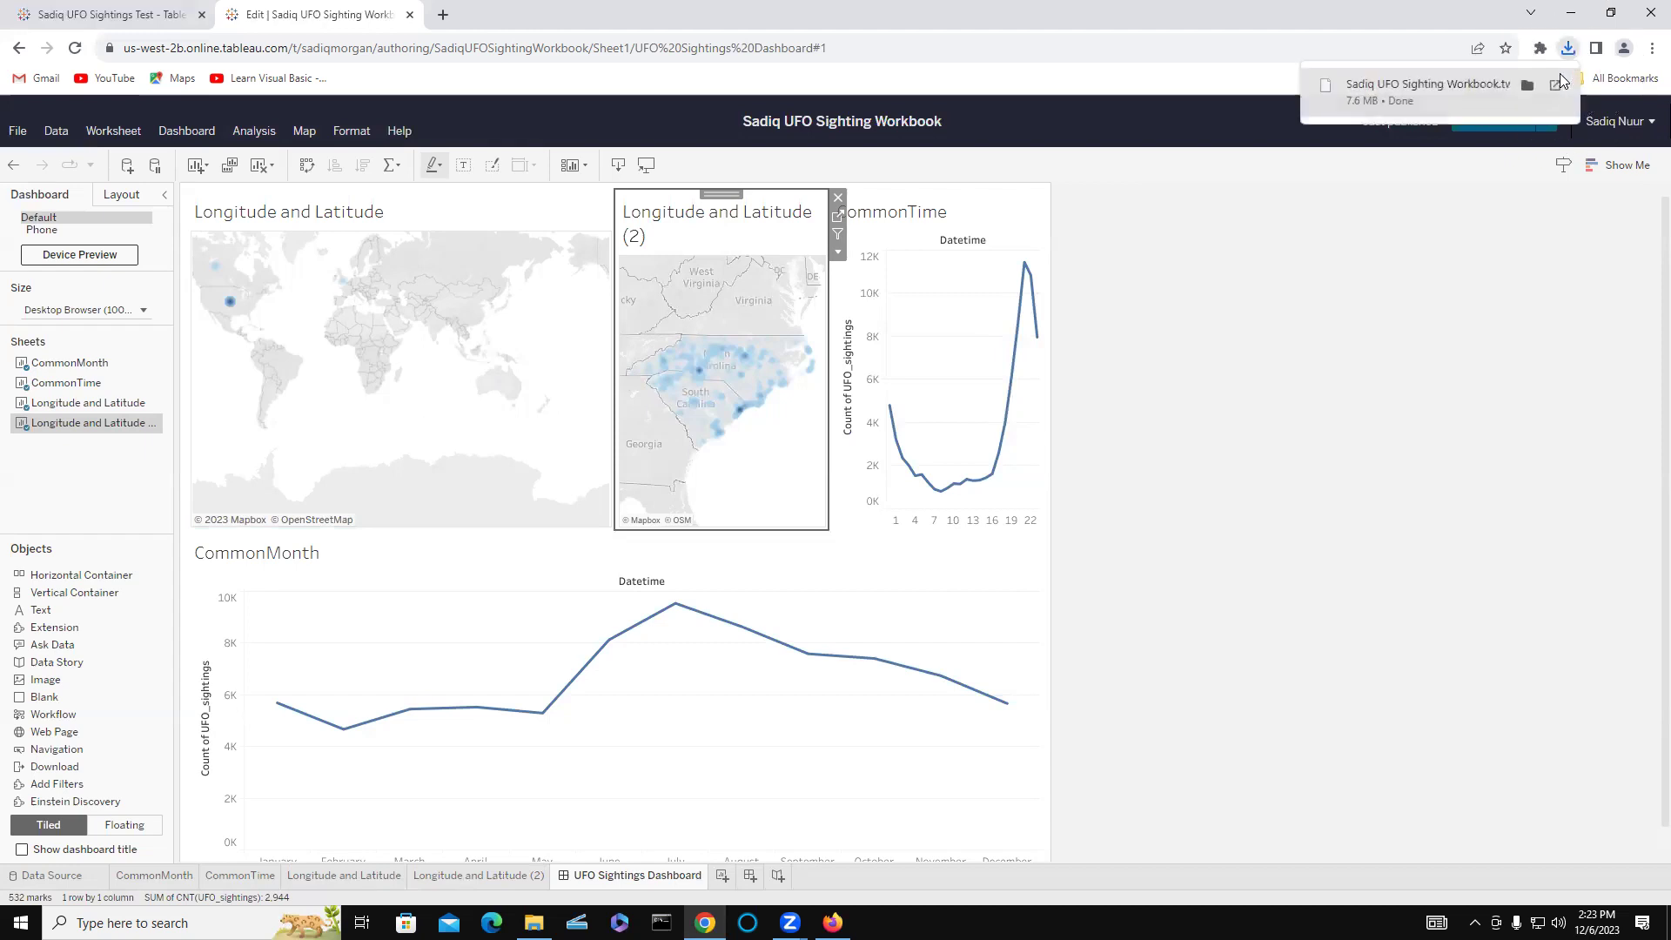
pyautogui.click(1458, 101)
pyautogui.click(1459, 101)
pyautogui.click(1262, 214)
pyautogui.click(1262, 219)
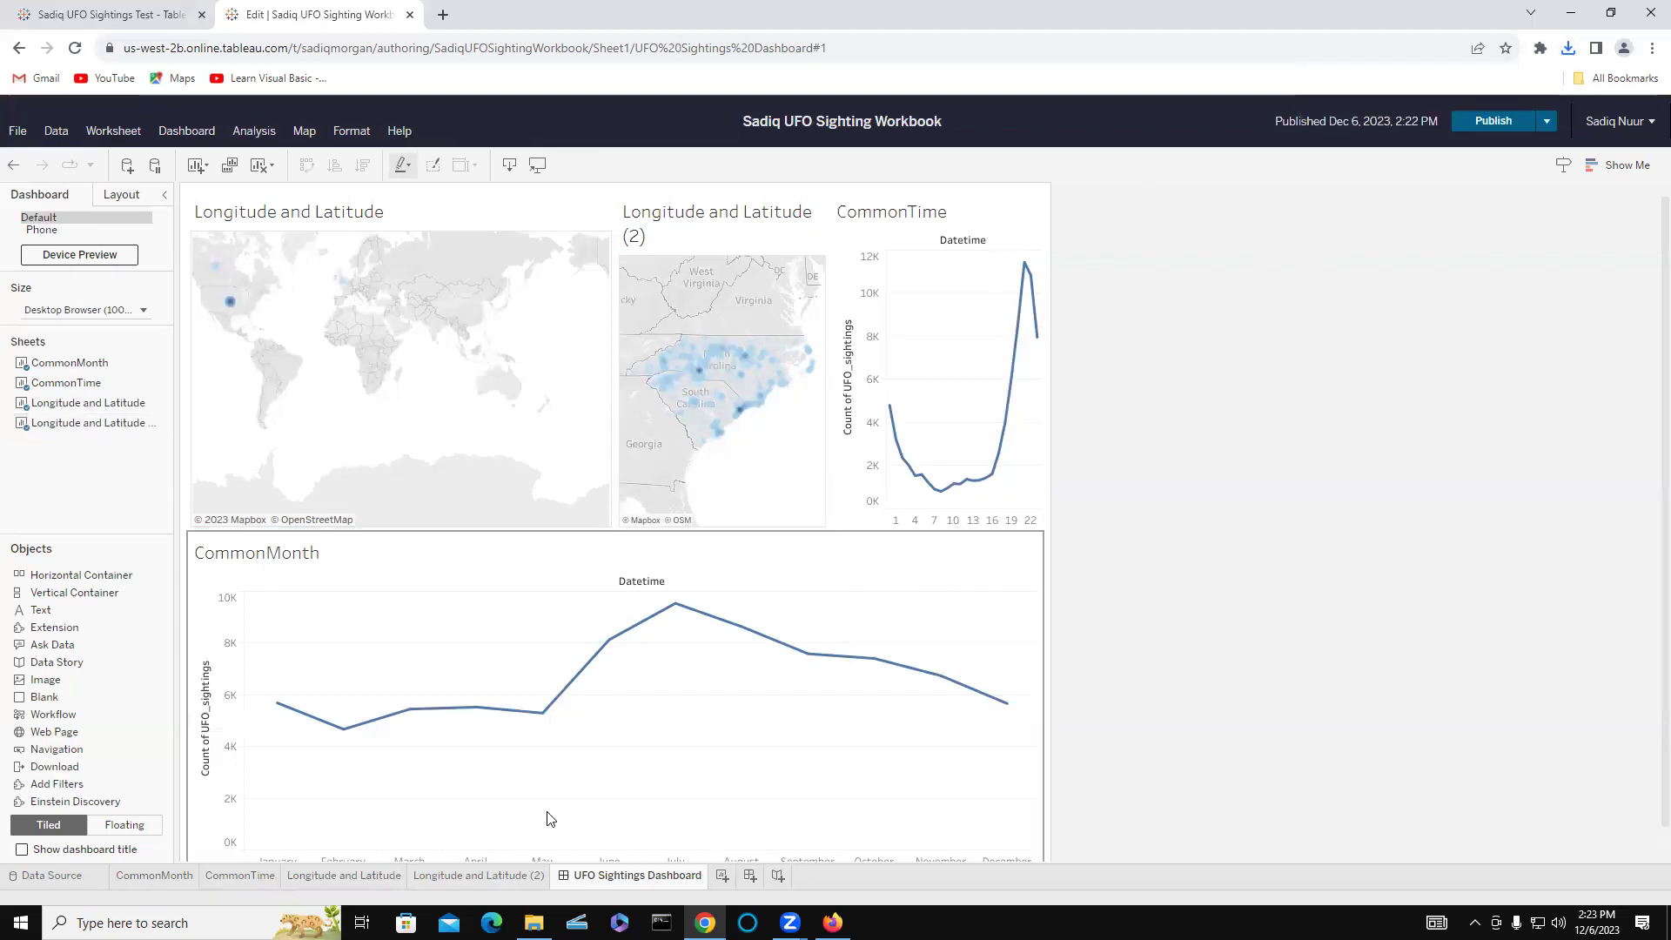
# - Switch to File Explorer and check the Downloads folder for the downloaded .twbx workbook
pyautogui.click(533, 923)
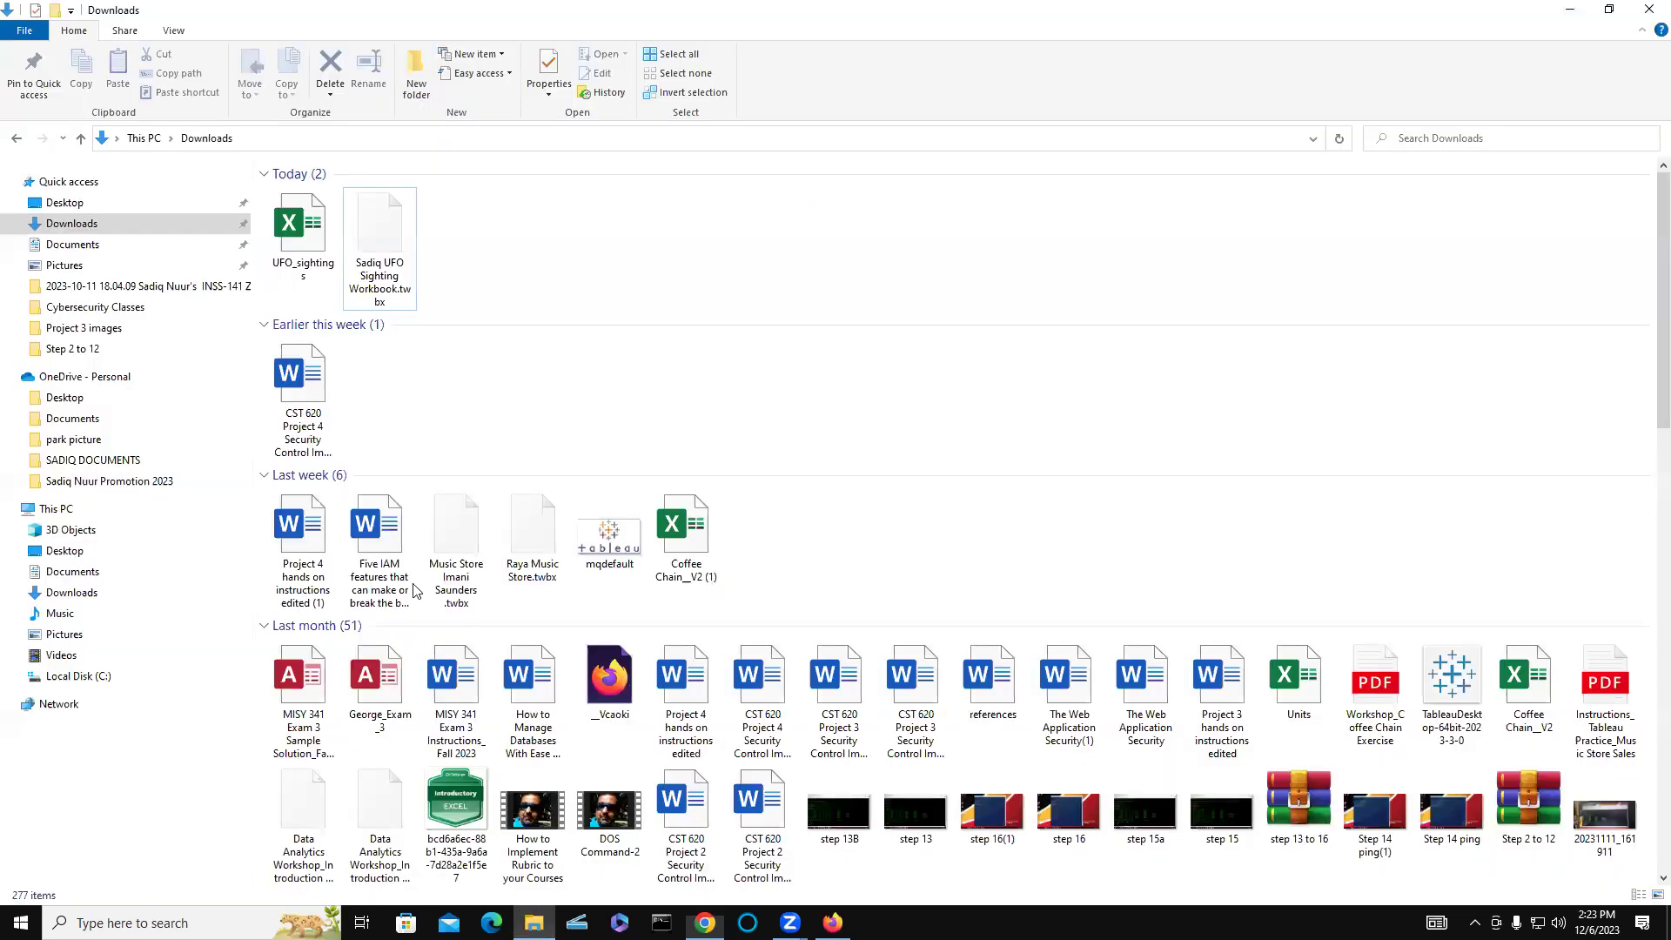
pyautogui.click(442, 249)
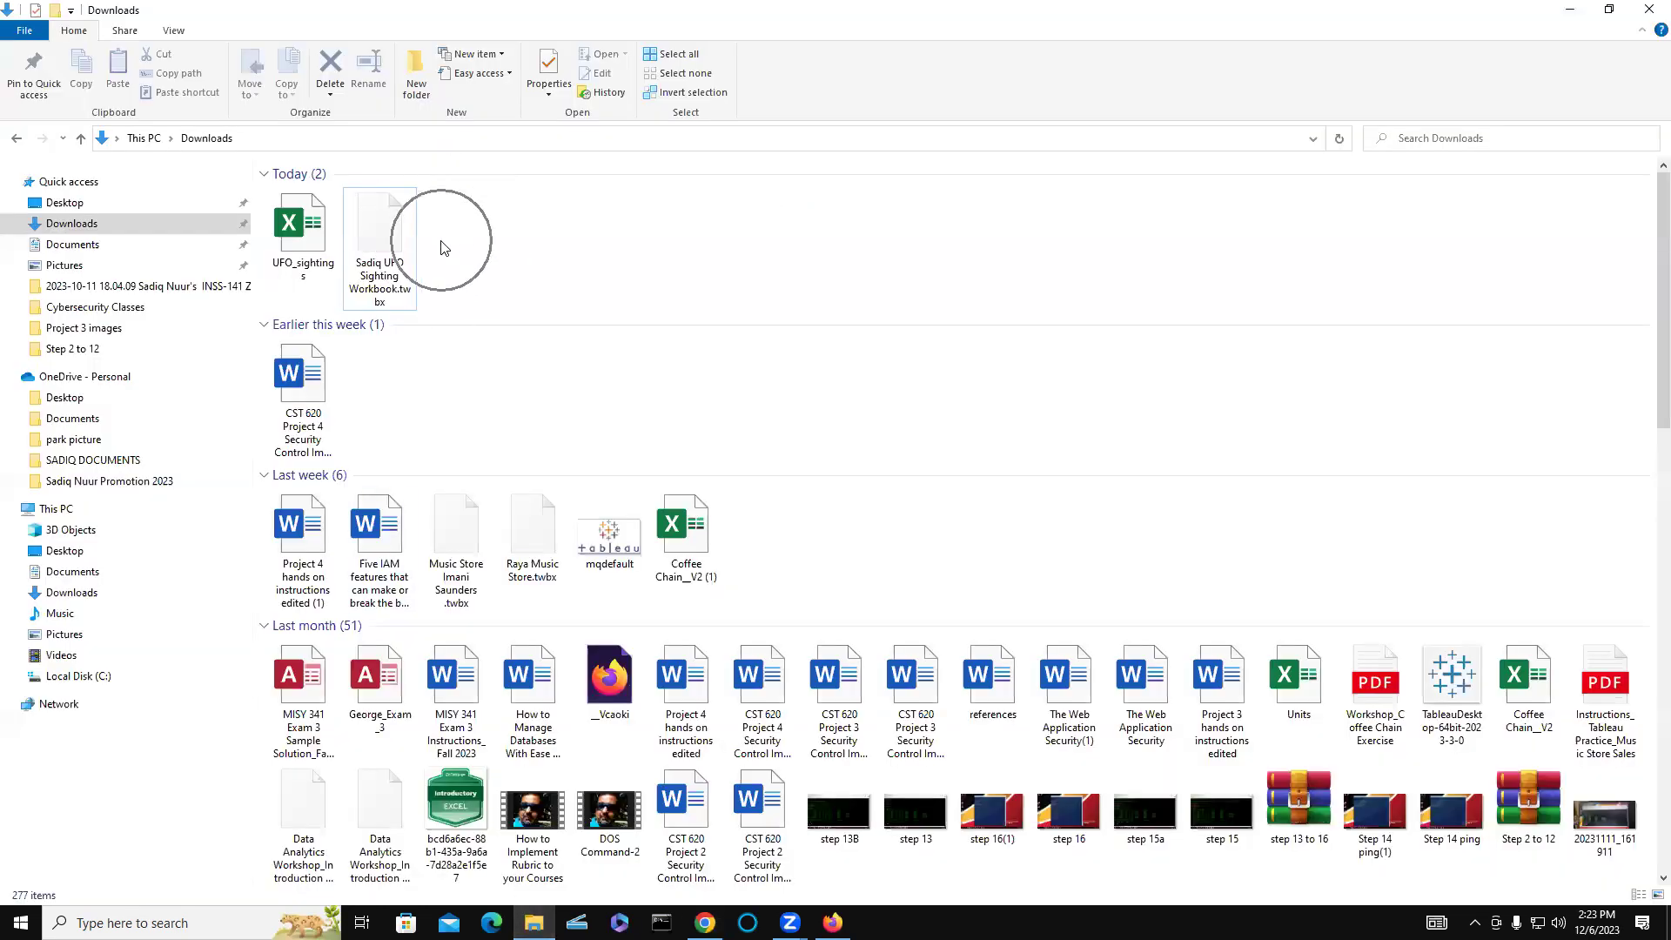
pyautogui.click(442, 249)
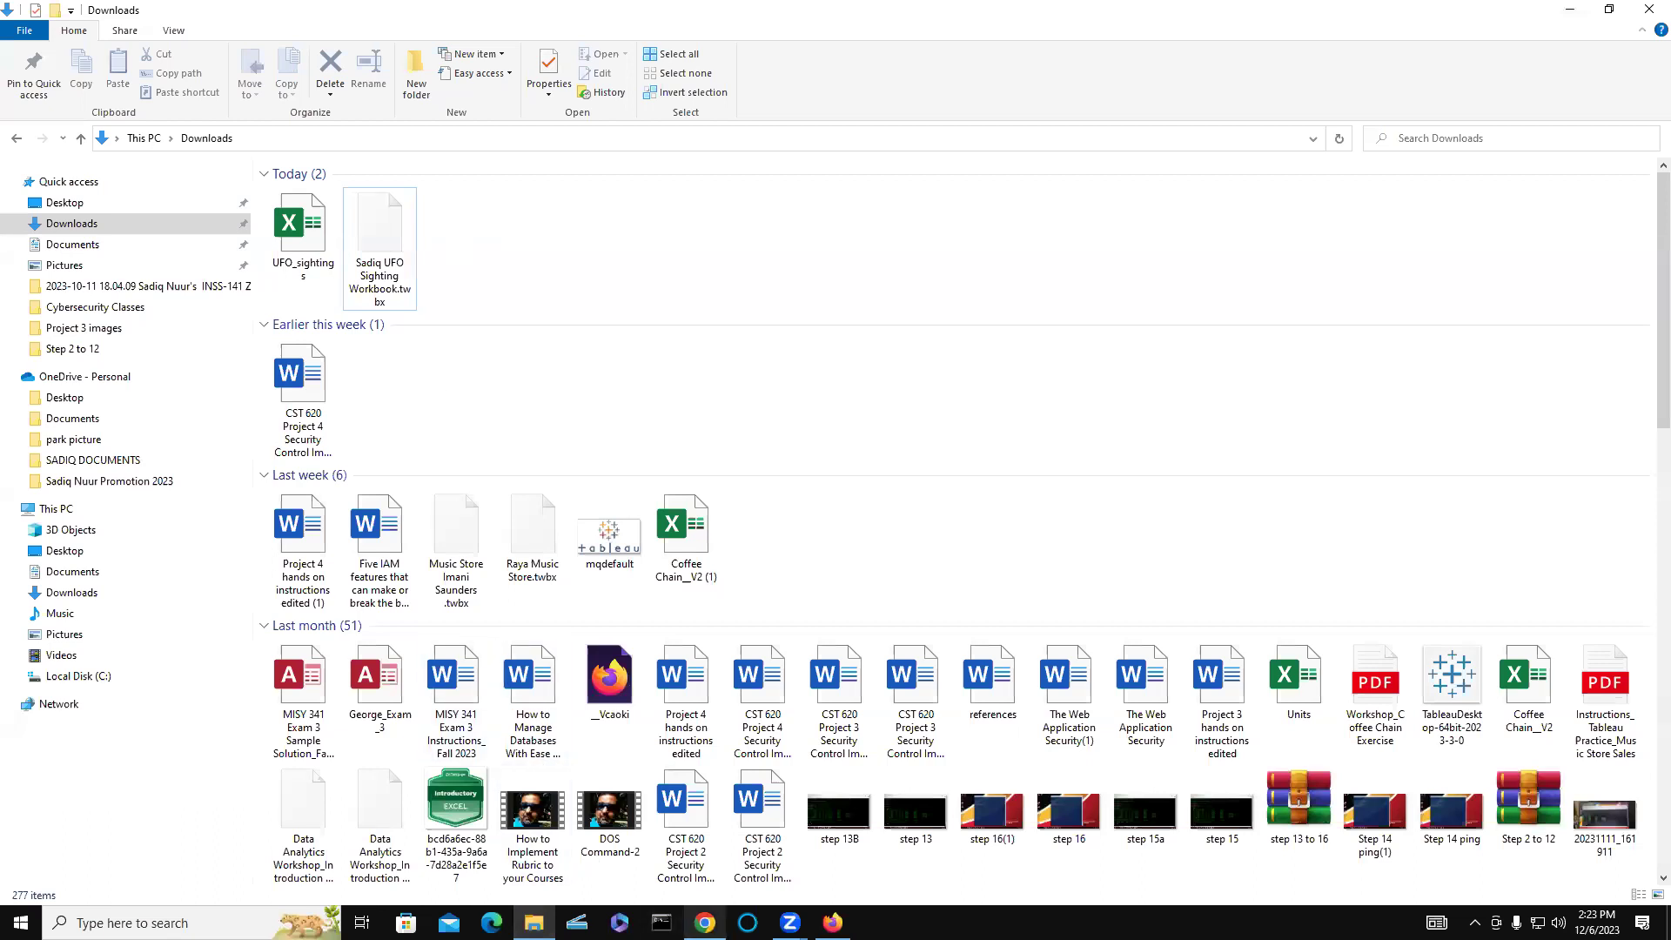
# - Switch back to Tableau Cloud in Chrome and close the workbook editor
pyautogui.click(705, 923)
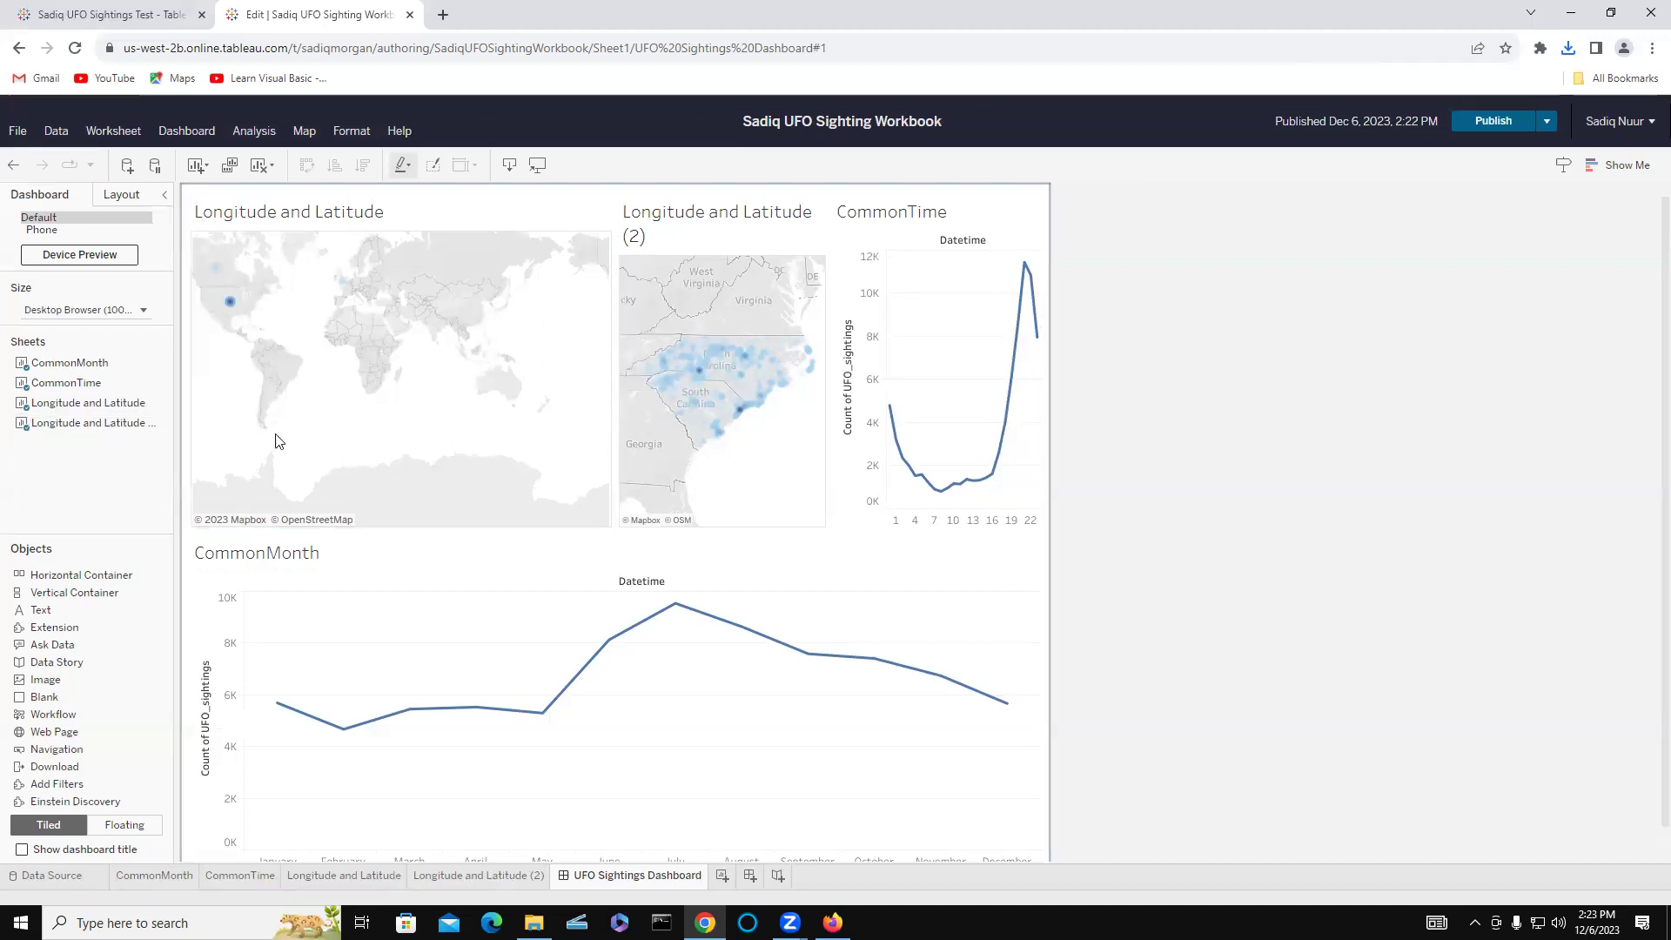
pyautogui.click(15, 135)
pyautogui.click(42, 255)
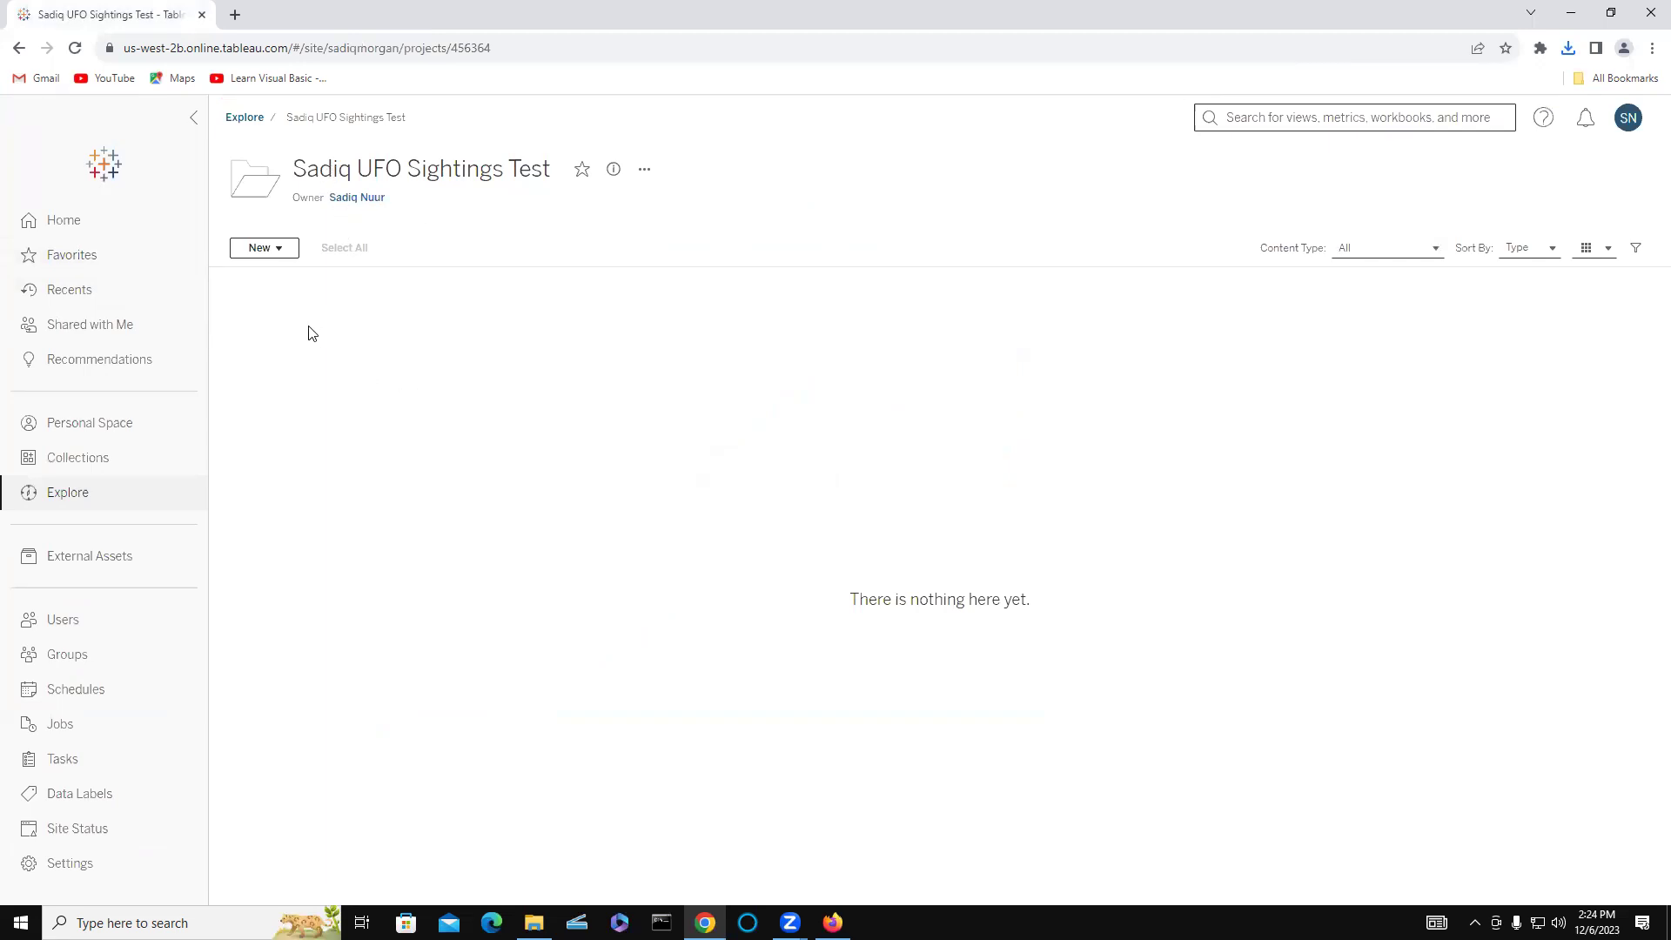
# - Return to the top-level projects in Explore and reopen the UFO Sightings Test project
pyautogui.click(242, 119)
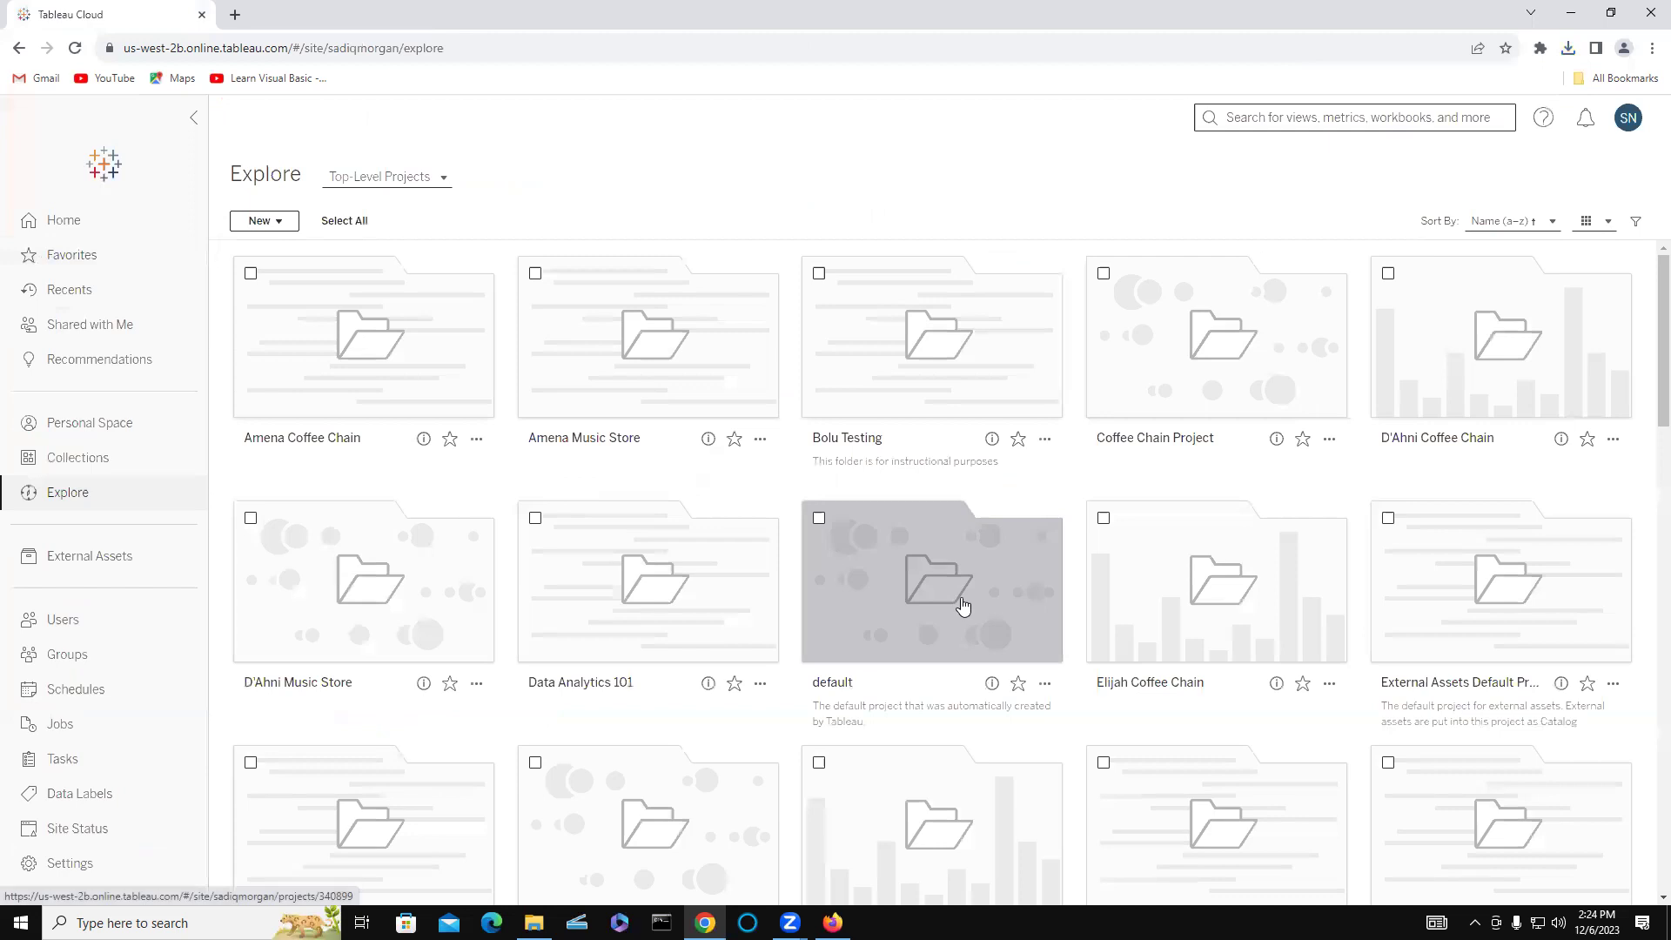
pyautogui.scroll(-5, 962, 605)
pyautogui.scroll(-7, 960, 606)
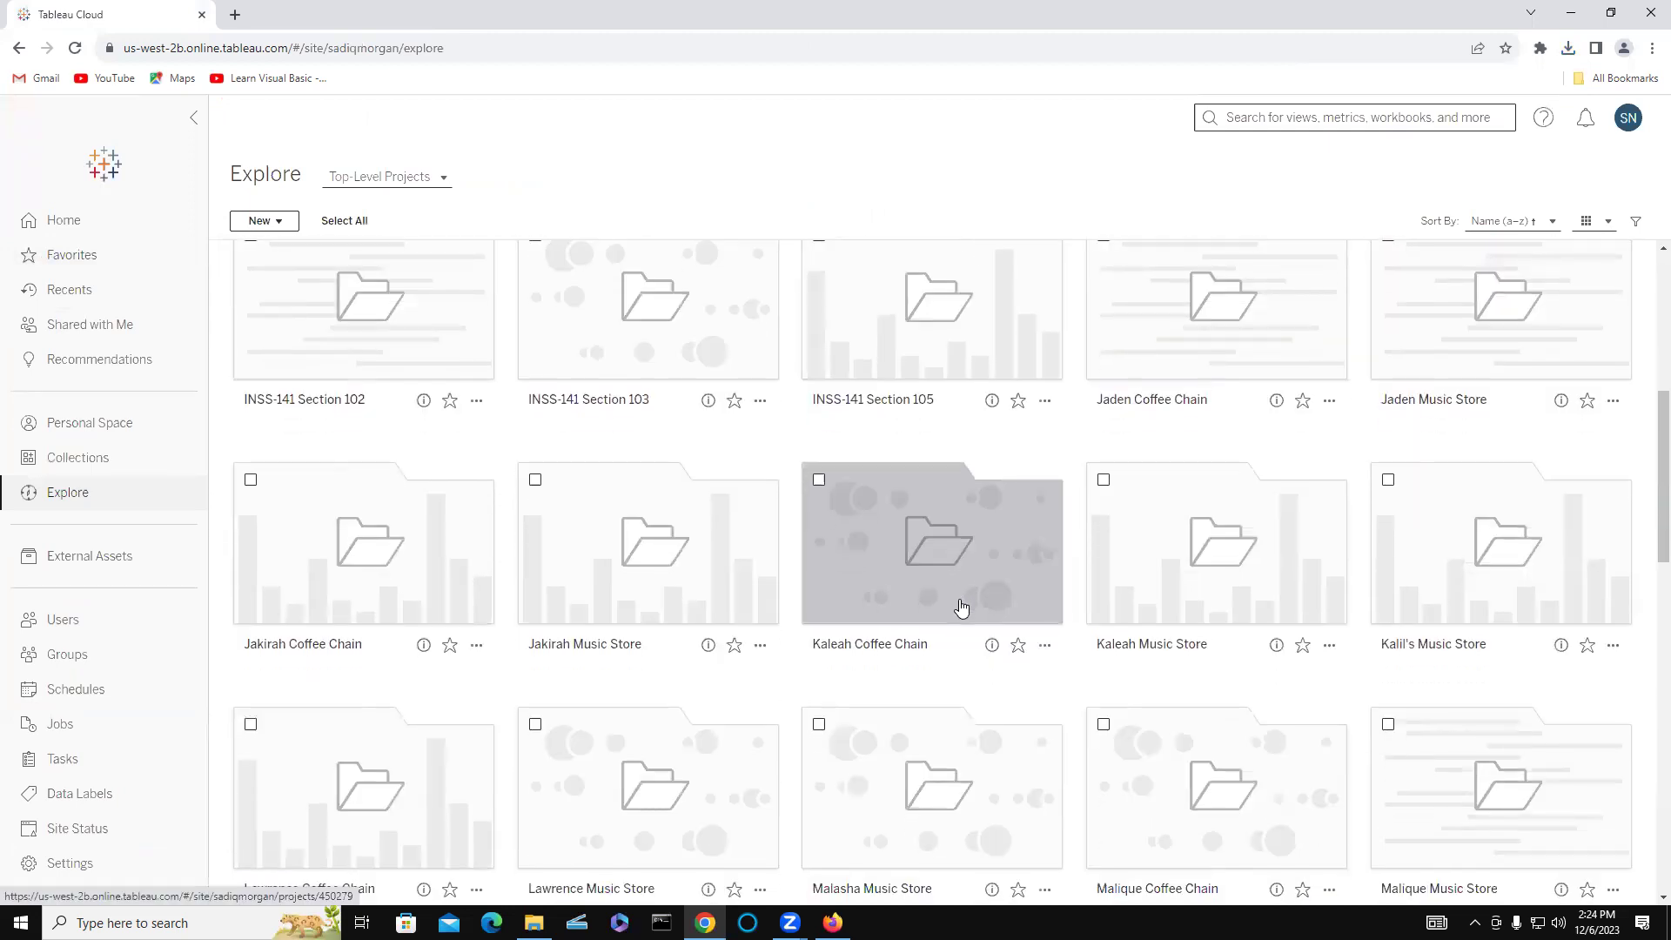
pyautogui.scroll(-9, 960, 607)
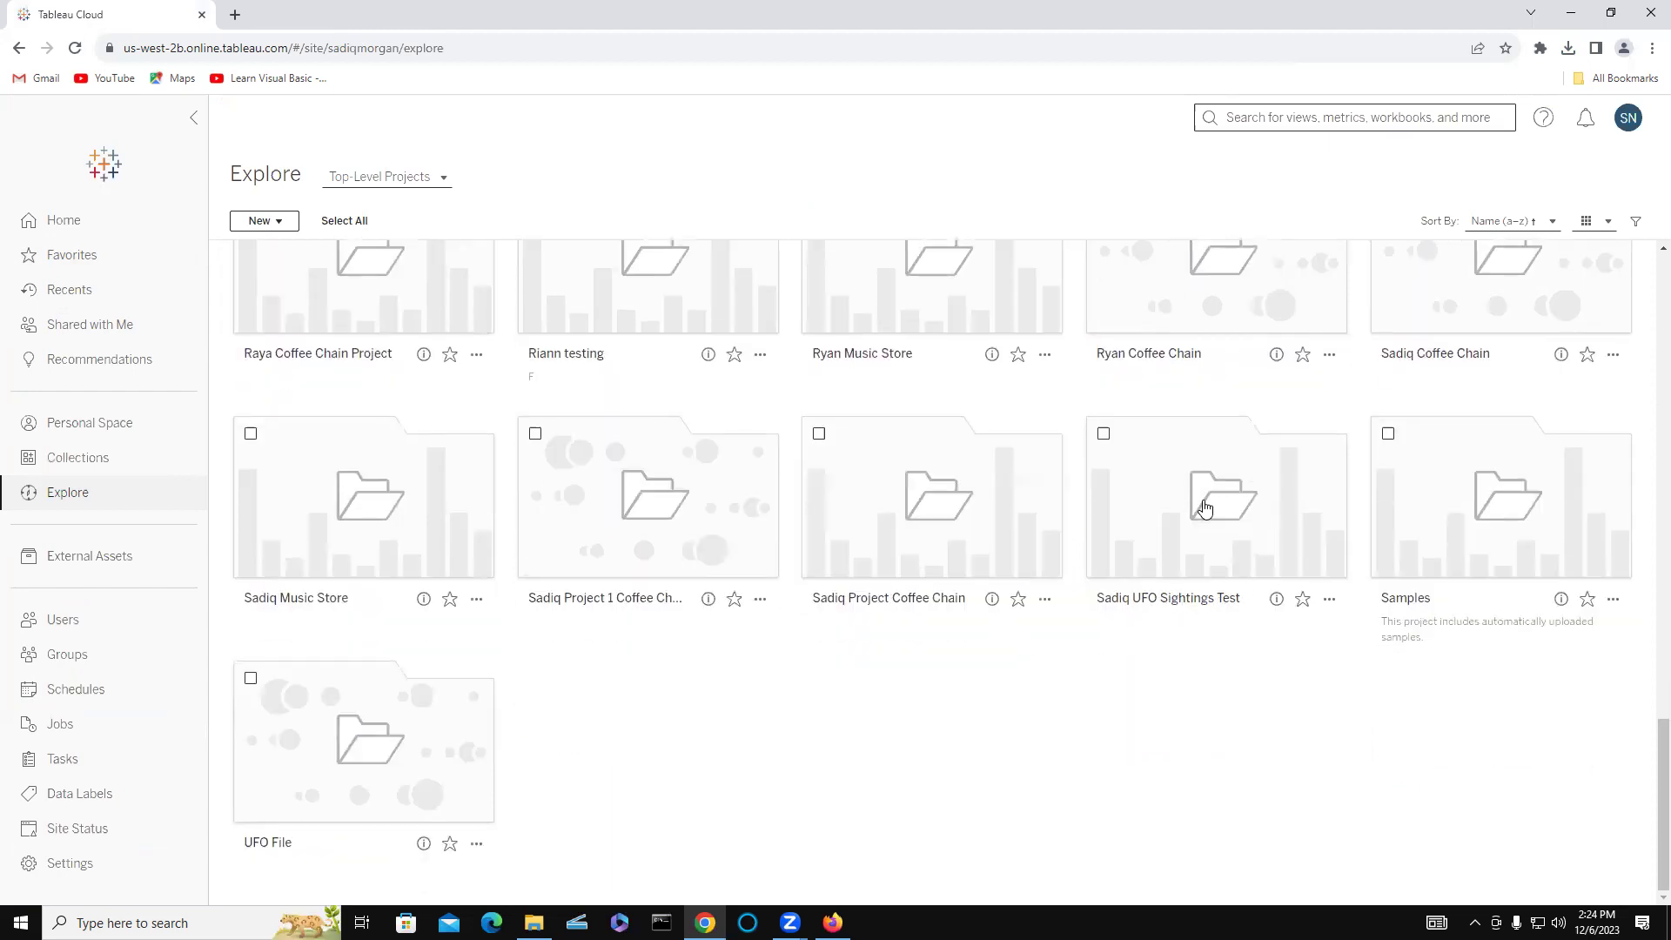
pyautogui.click(1192, 566)
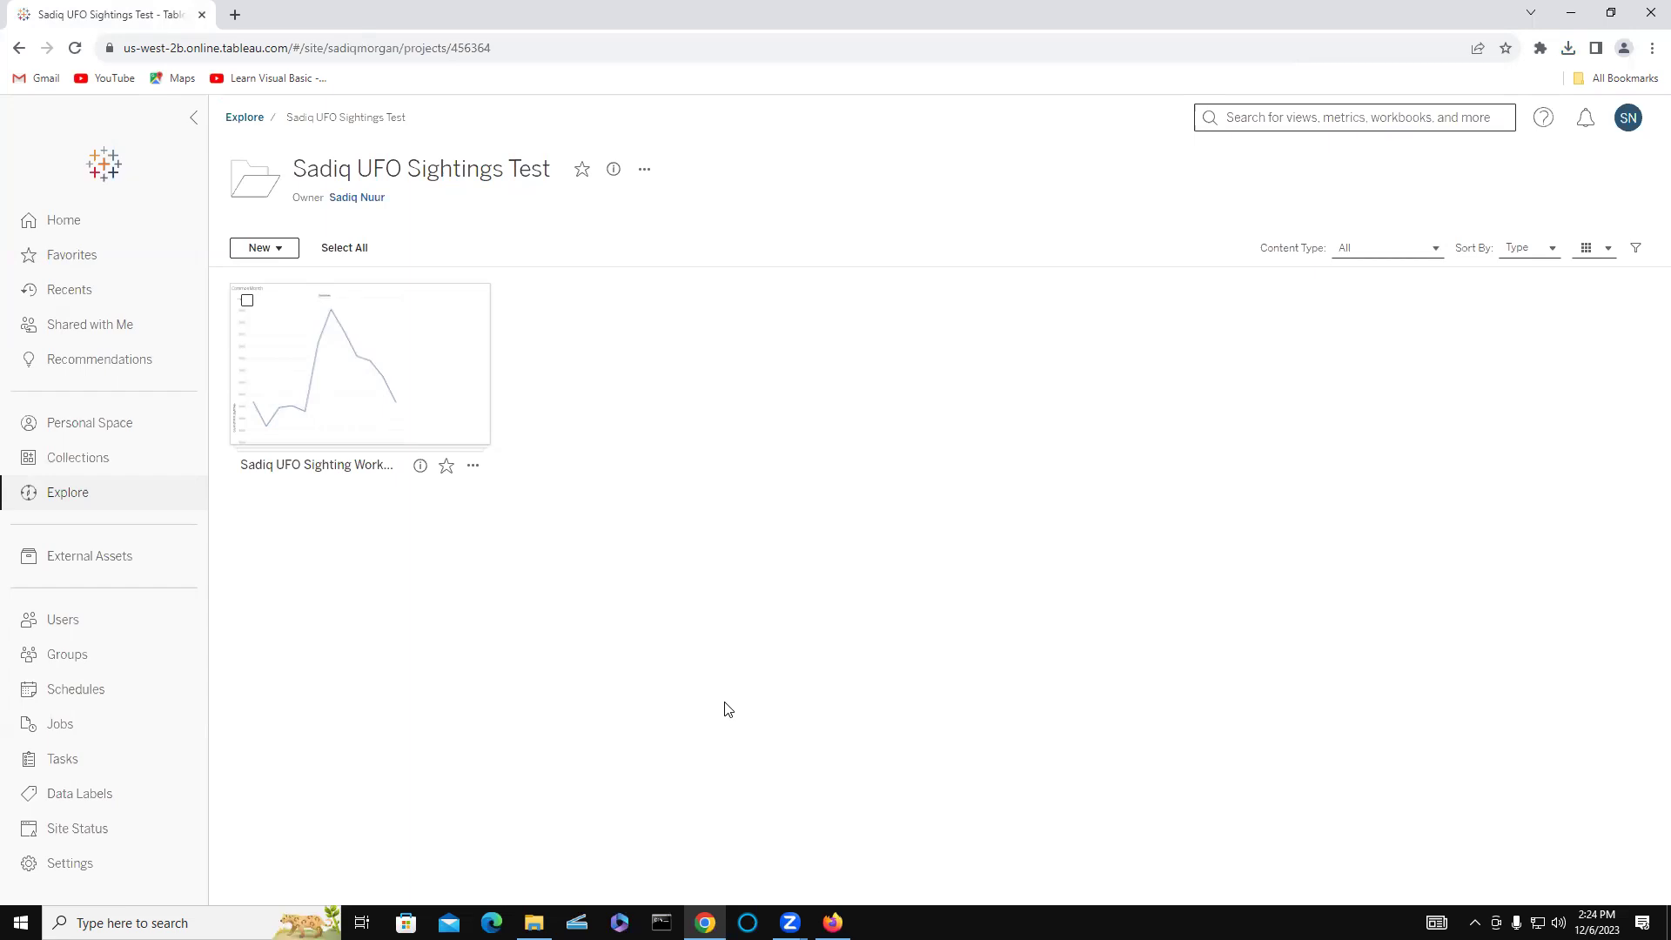
# - Open the published UFO sighting workbook and start editing from its CommonMonth view
pyautogui.click(419, 426)
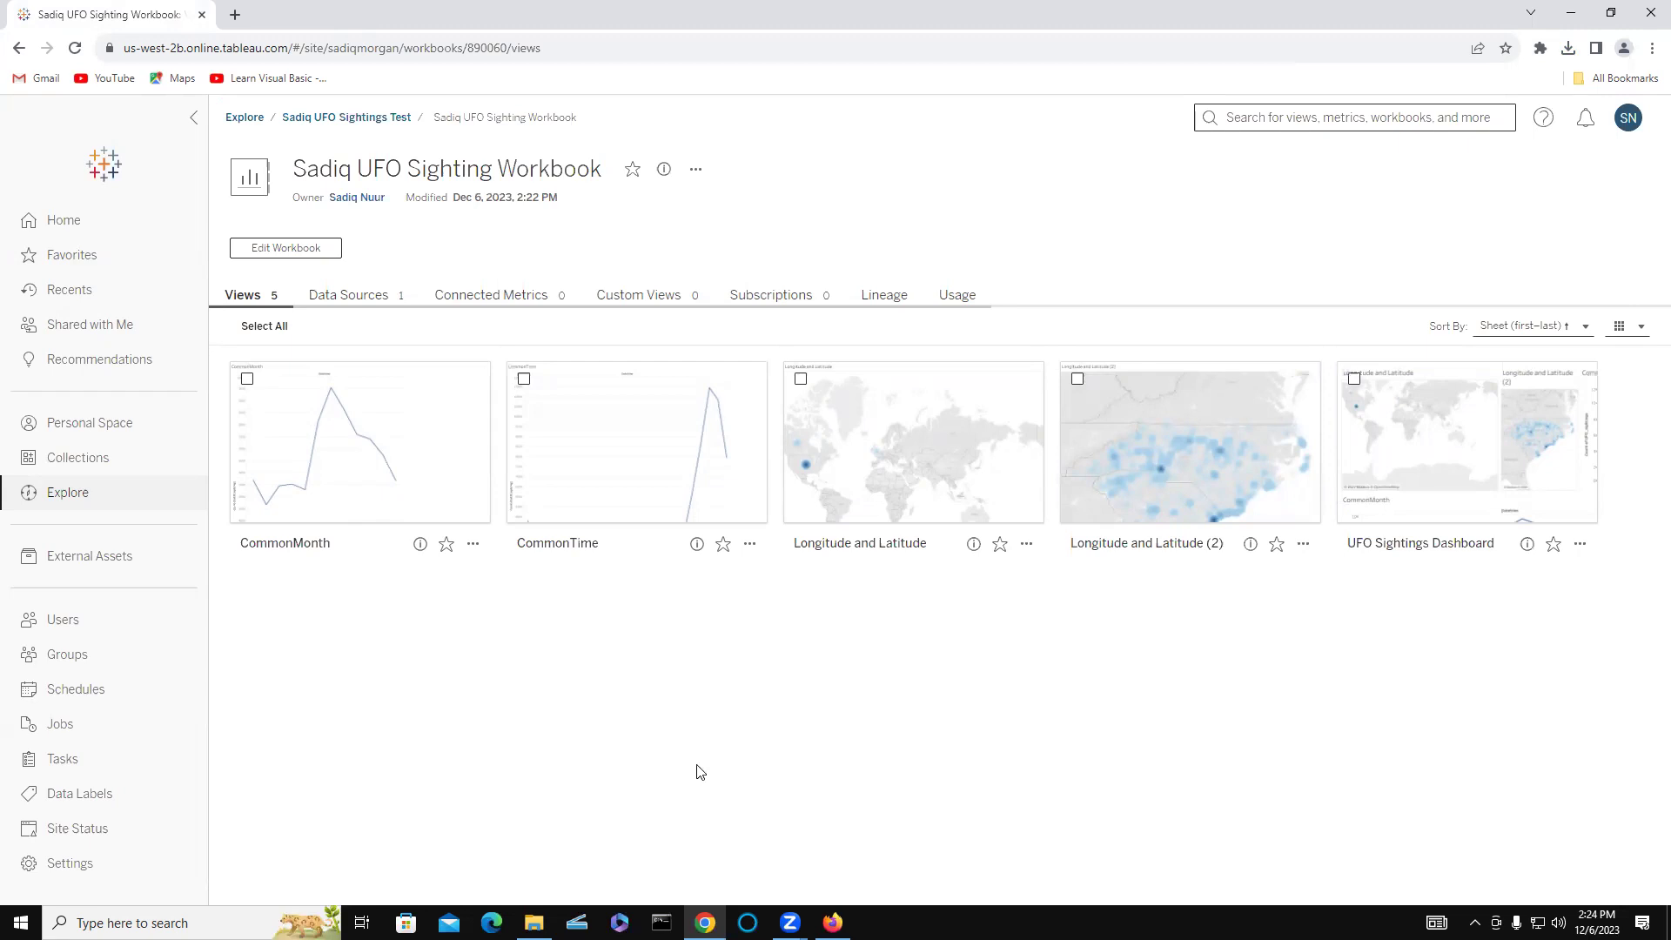
pyautogui.click(312, 445)
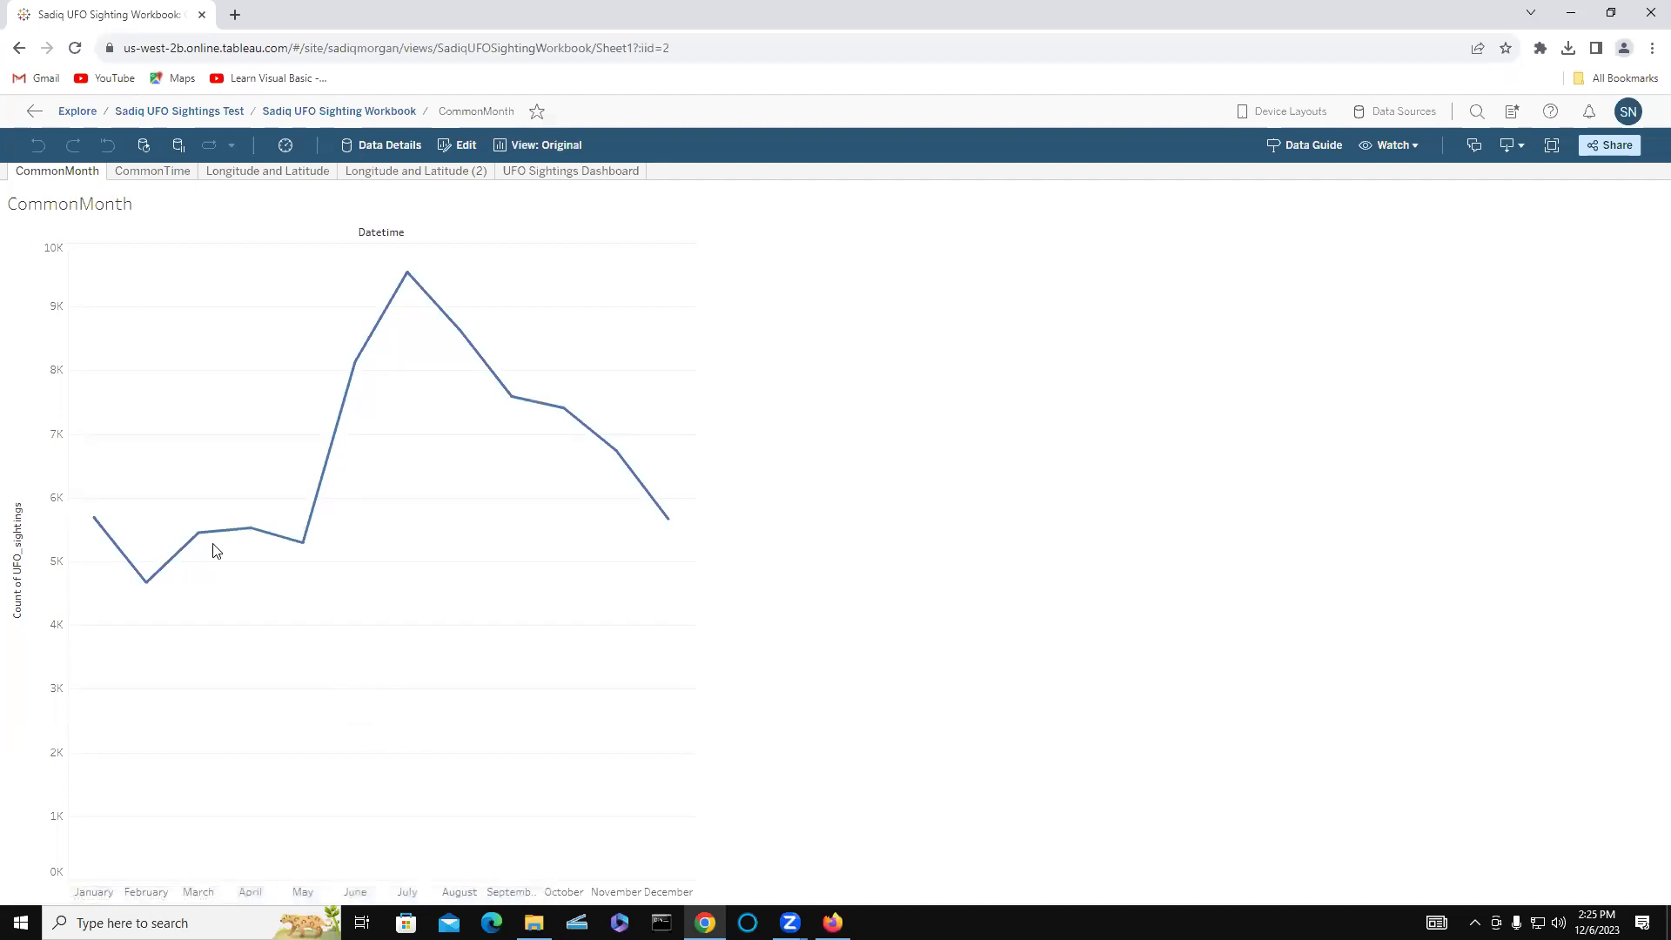
pyautogui.click(468, 149)
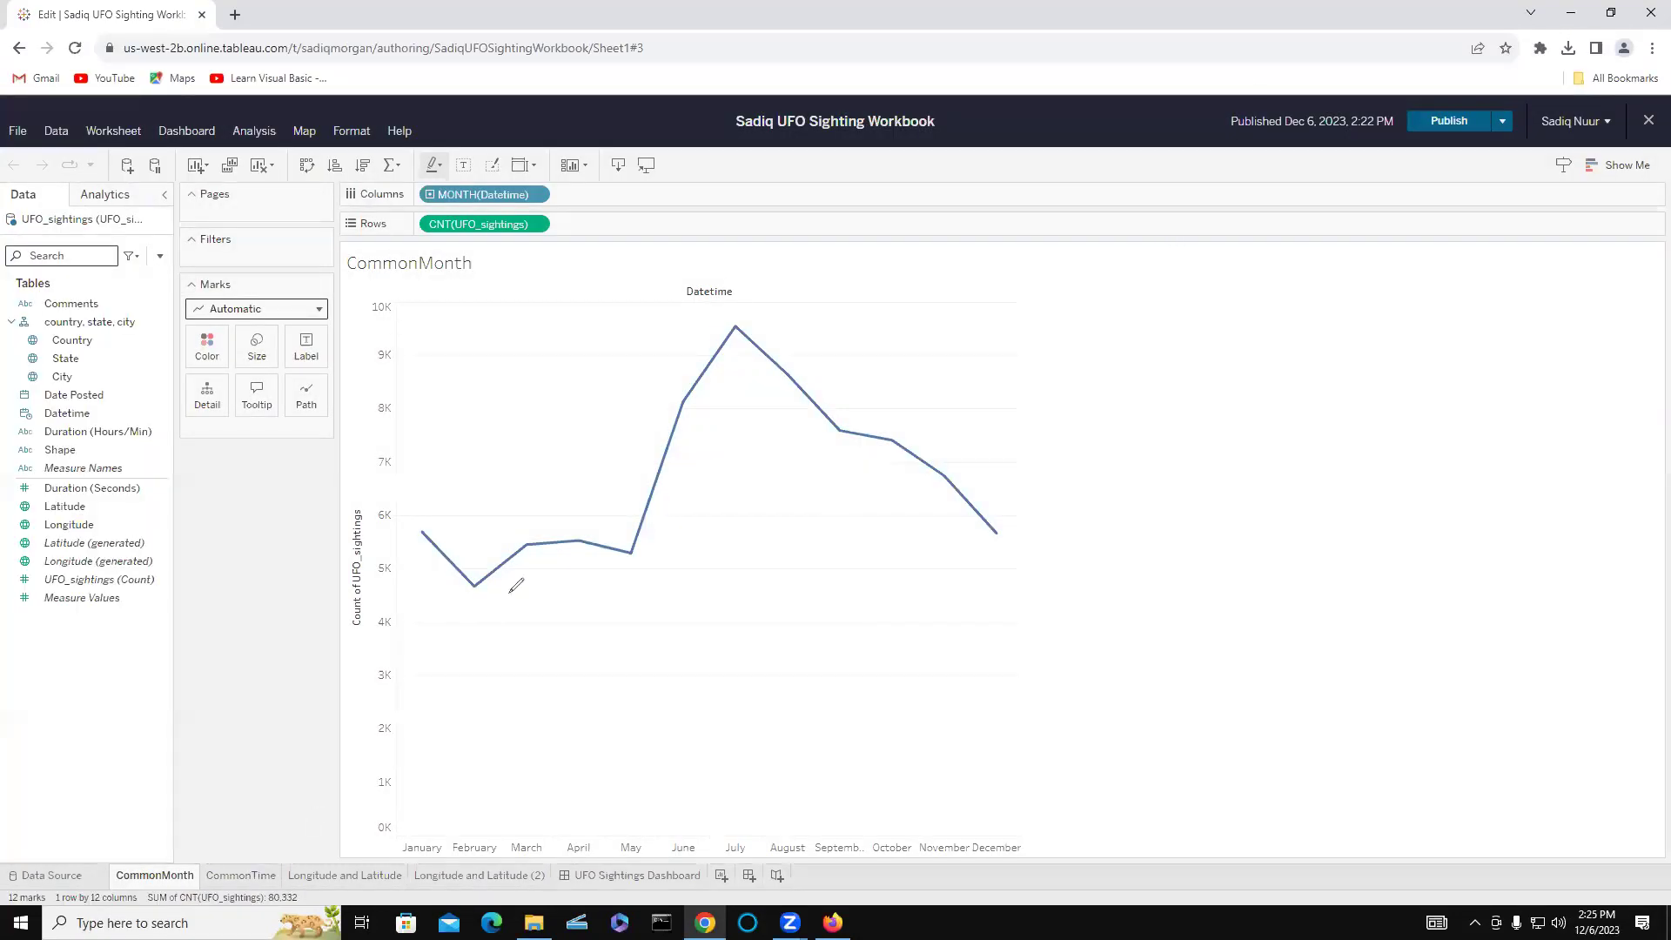
pyautogui.moveTo(132, 842)
pyautogui.mouseDown()
pyautogui.moveTo(117, 886)
pyautogui.moveTo(161, 893)
pyautogui.moveTo(644, 882)
pyautogui.moveTo(696, 848)
pyautogui.moveTo(137, 841)
pyautogui.mouseUp()
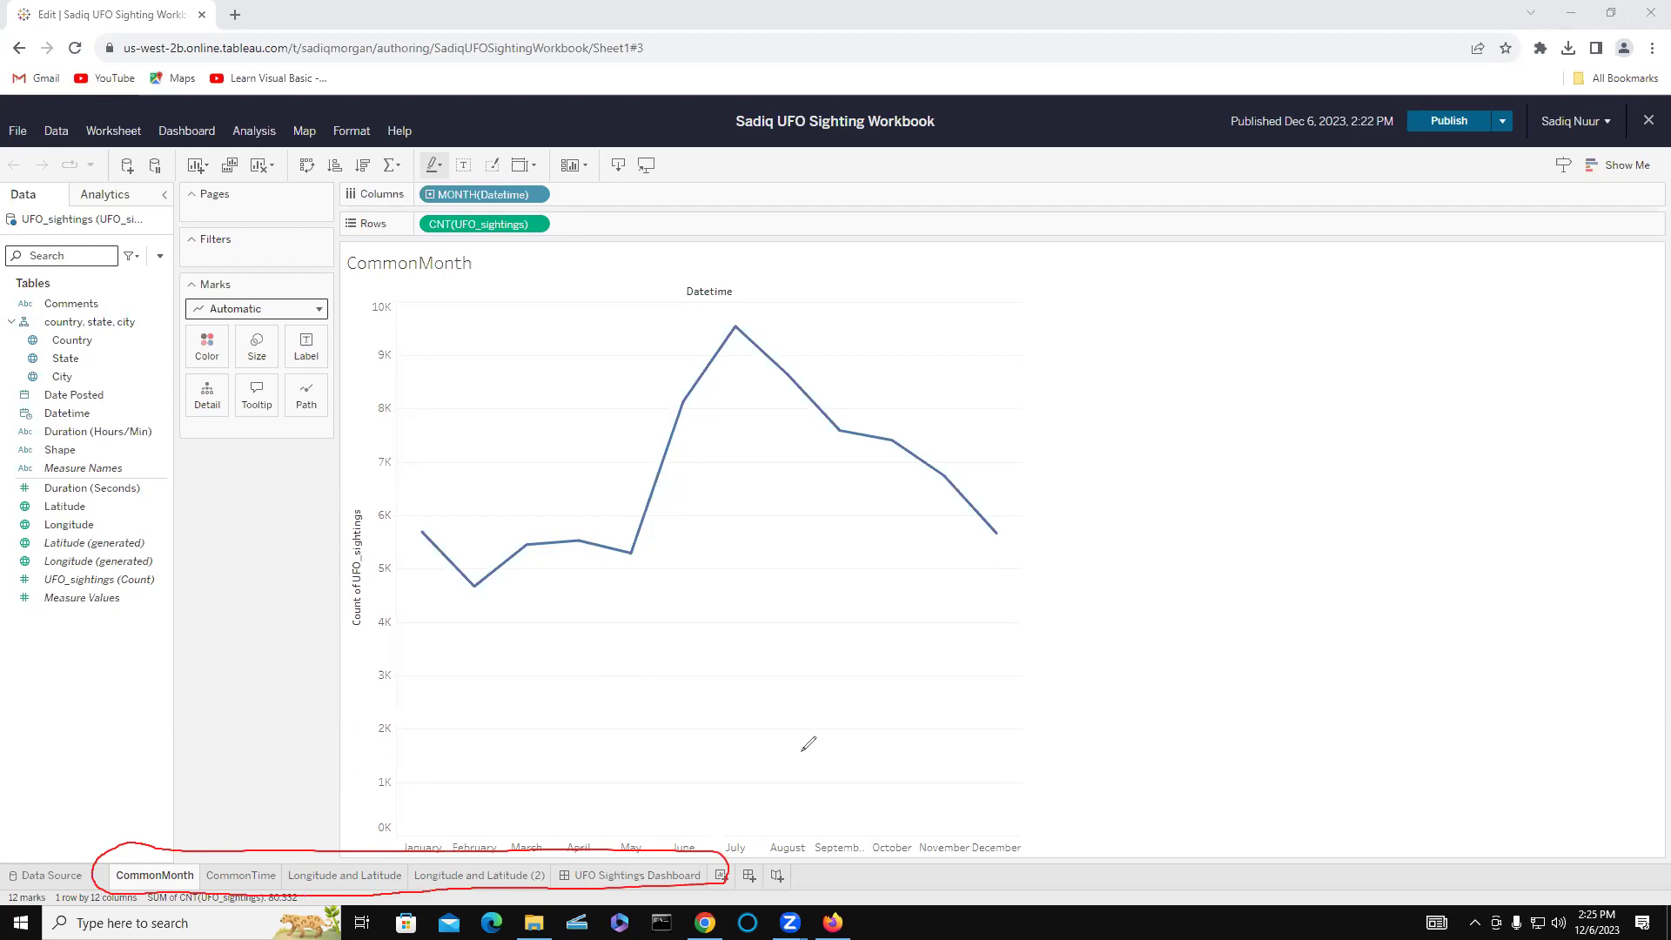
pyautogui.moveTo(744, 98)
pyautogui.mouseDown()
pyautogui.moveTo(705, 130)
pyautogui.moveTo(956, 154)
pyautogui.moveTo(905, 94)
pyautogui.moveTo(747, 92)
pyautogui.mouseUp()
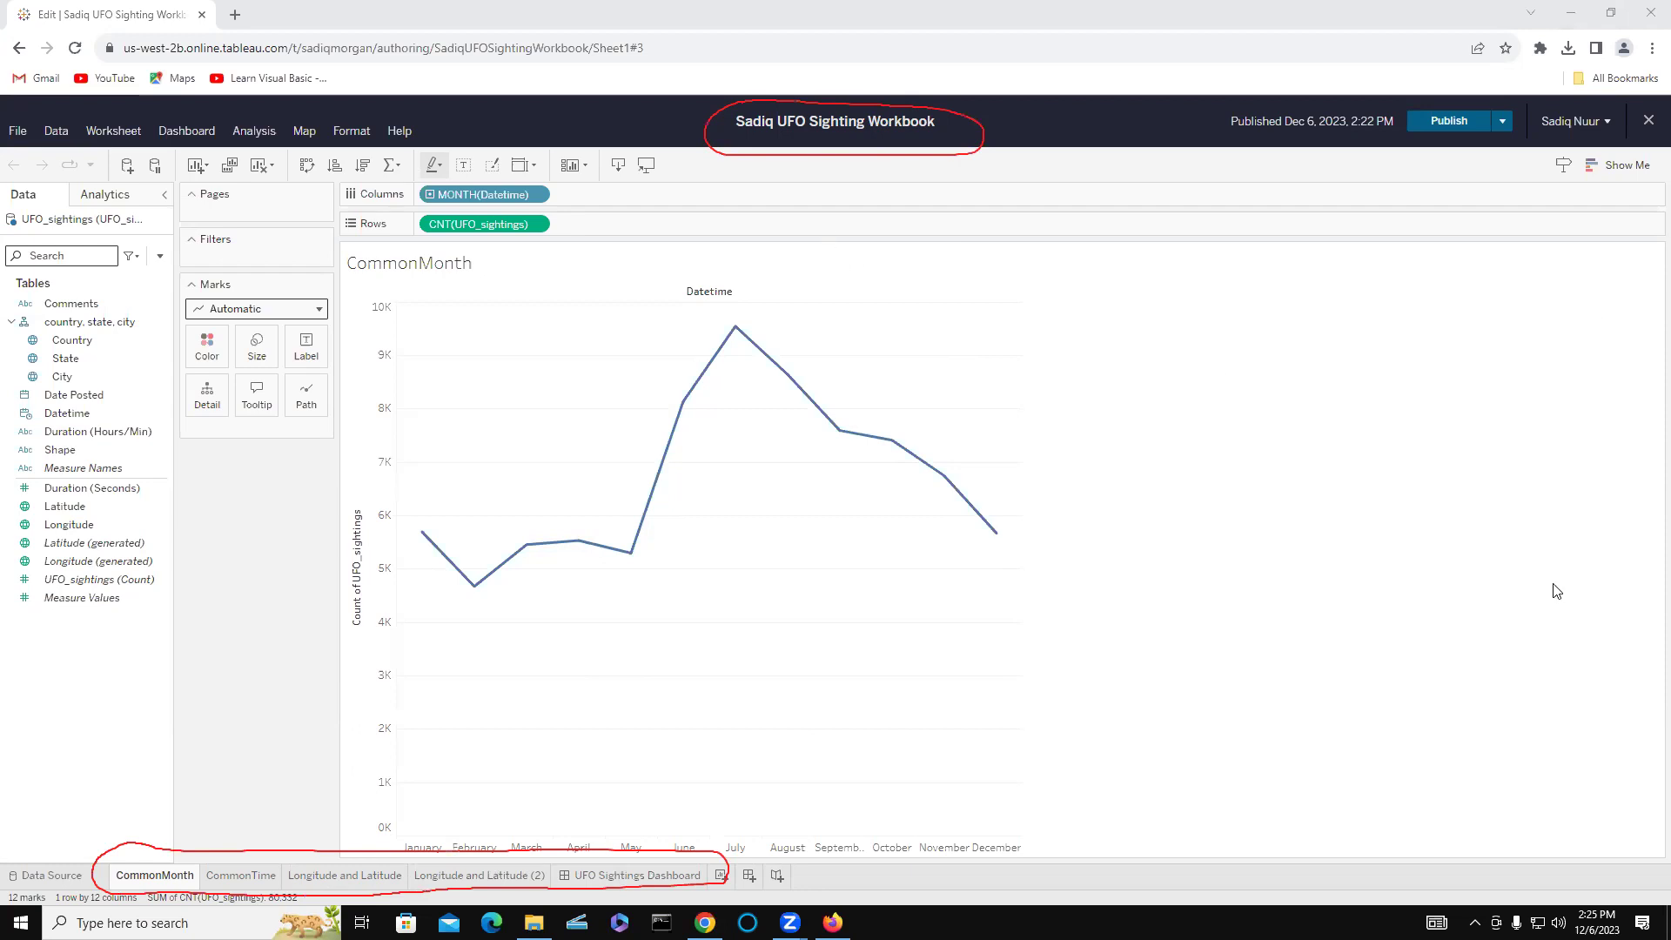
pyautogui.press('e')
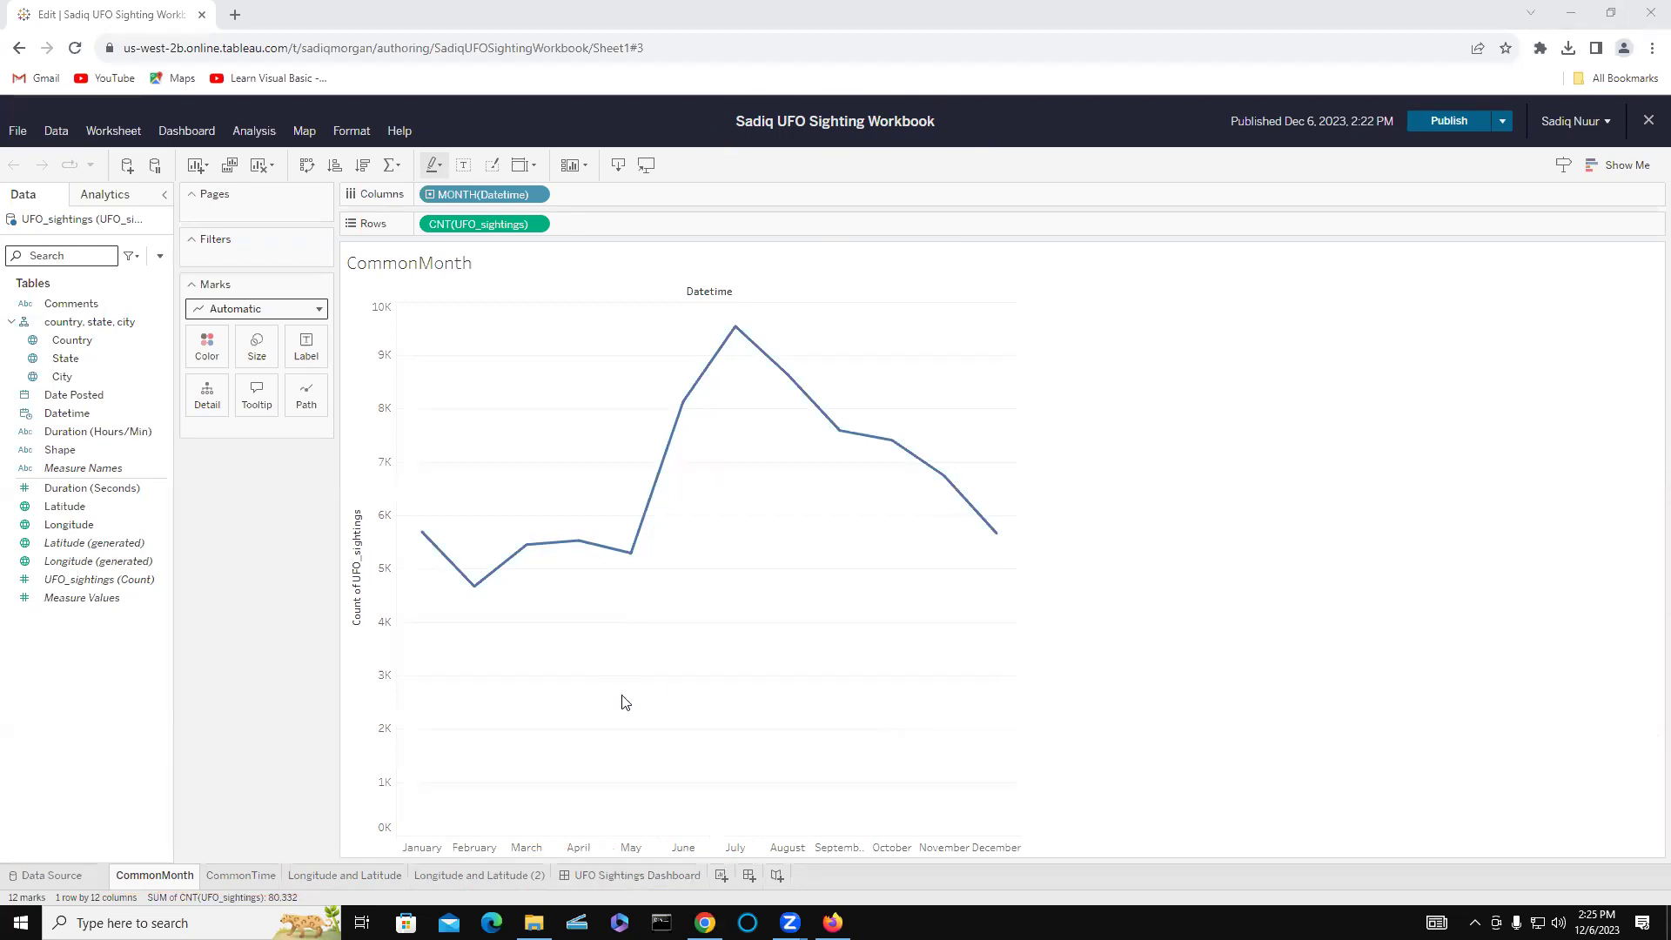
# - Try to download the workbook again in the Tableau Workbook format and block the site's multiple-file download request
pyautogui.click(617, 167)
pyautogui.click(617, 167)
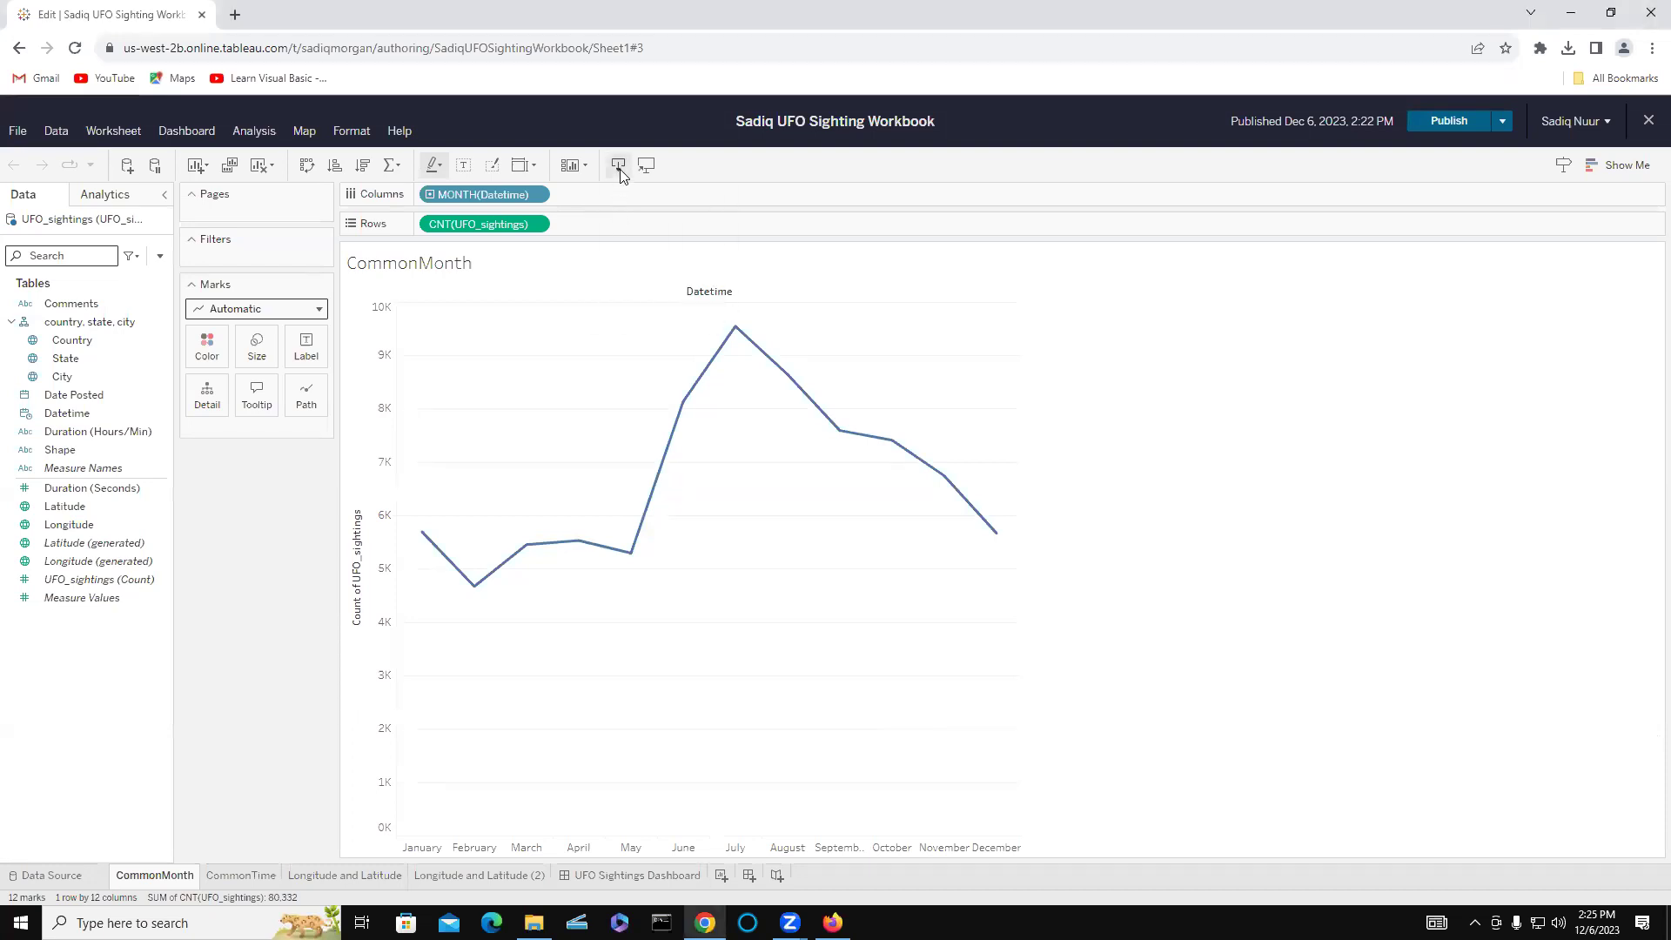
pyautogui.click(618, 167)
pyautogui.click(649, 299)
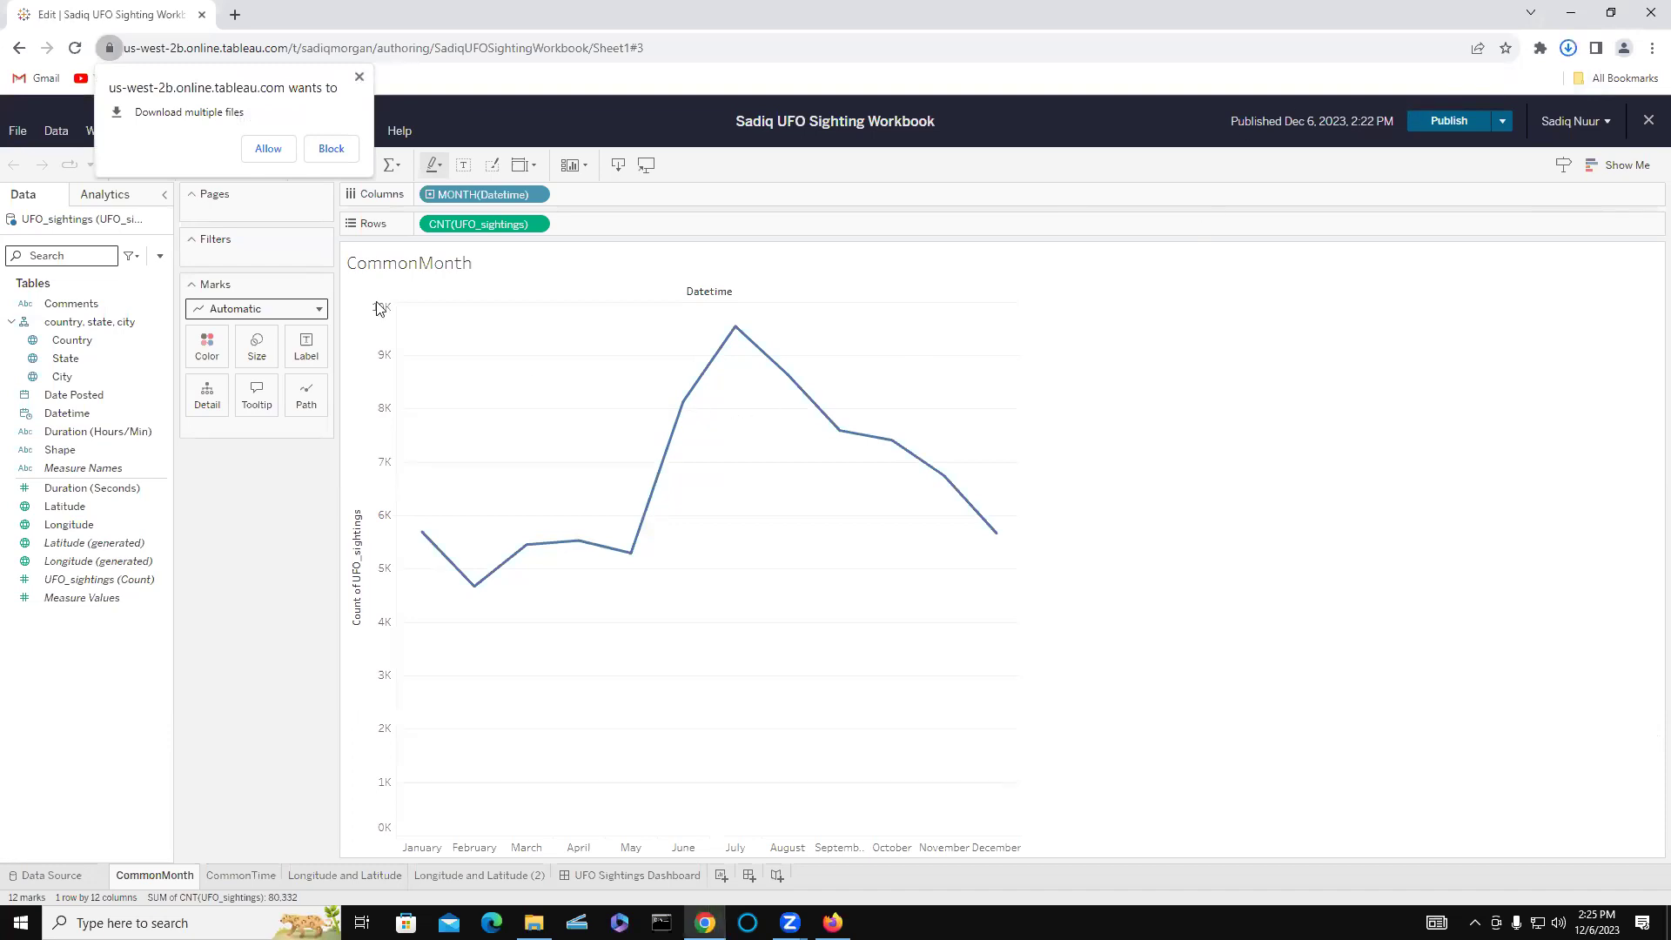
pyautogui.click(333, 150)
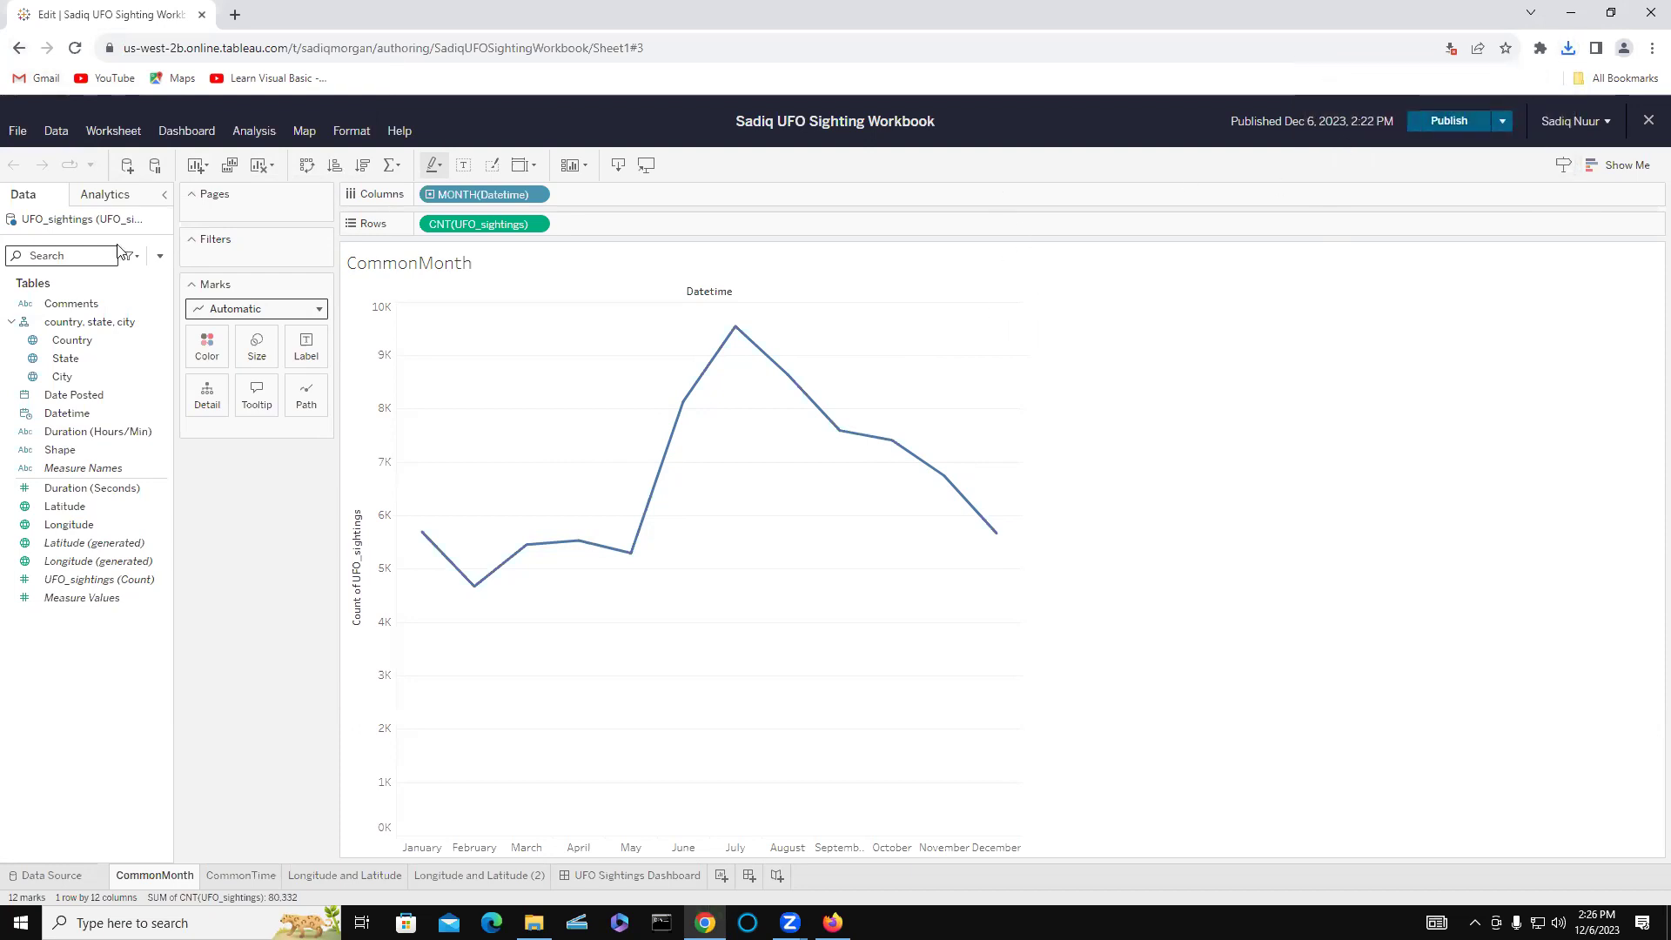
# - Close the workbook editor from the CommonMonth sheet and return to the top-level projects in Explore
pyautogui.click(18, 132)
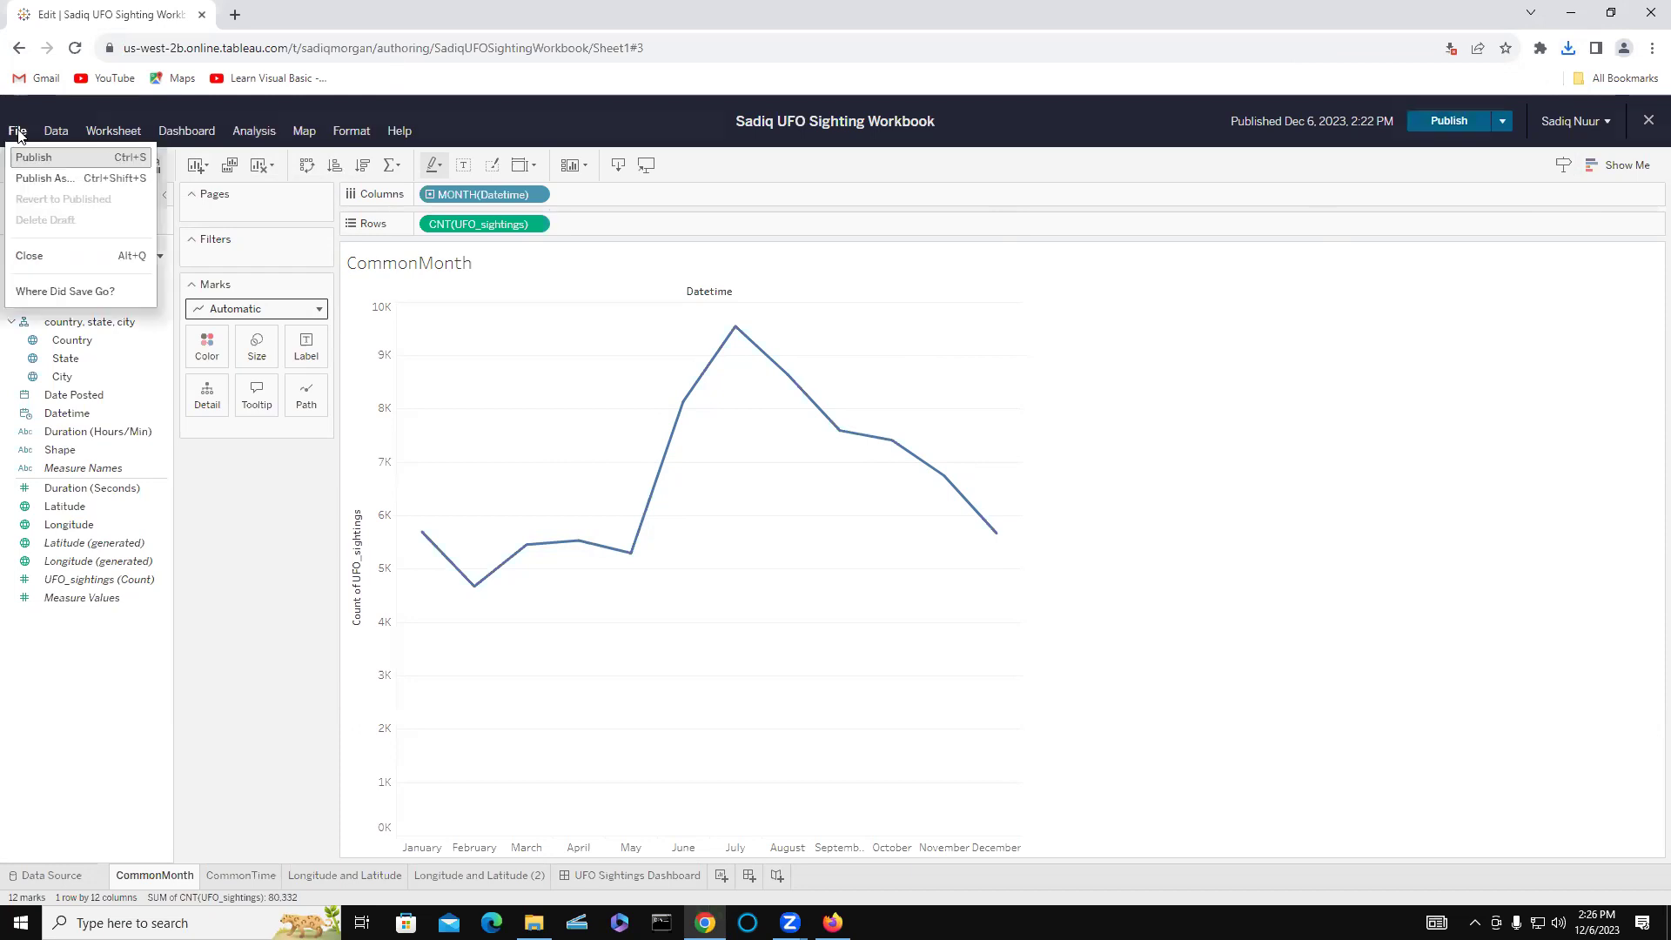
pyautogui.click(39, 256)
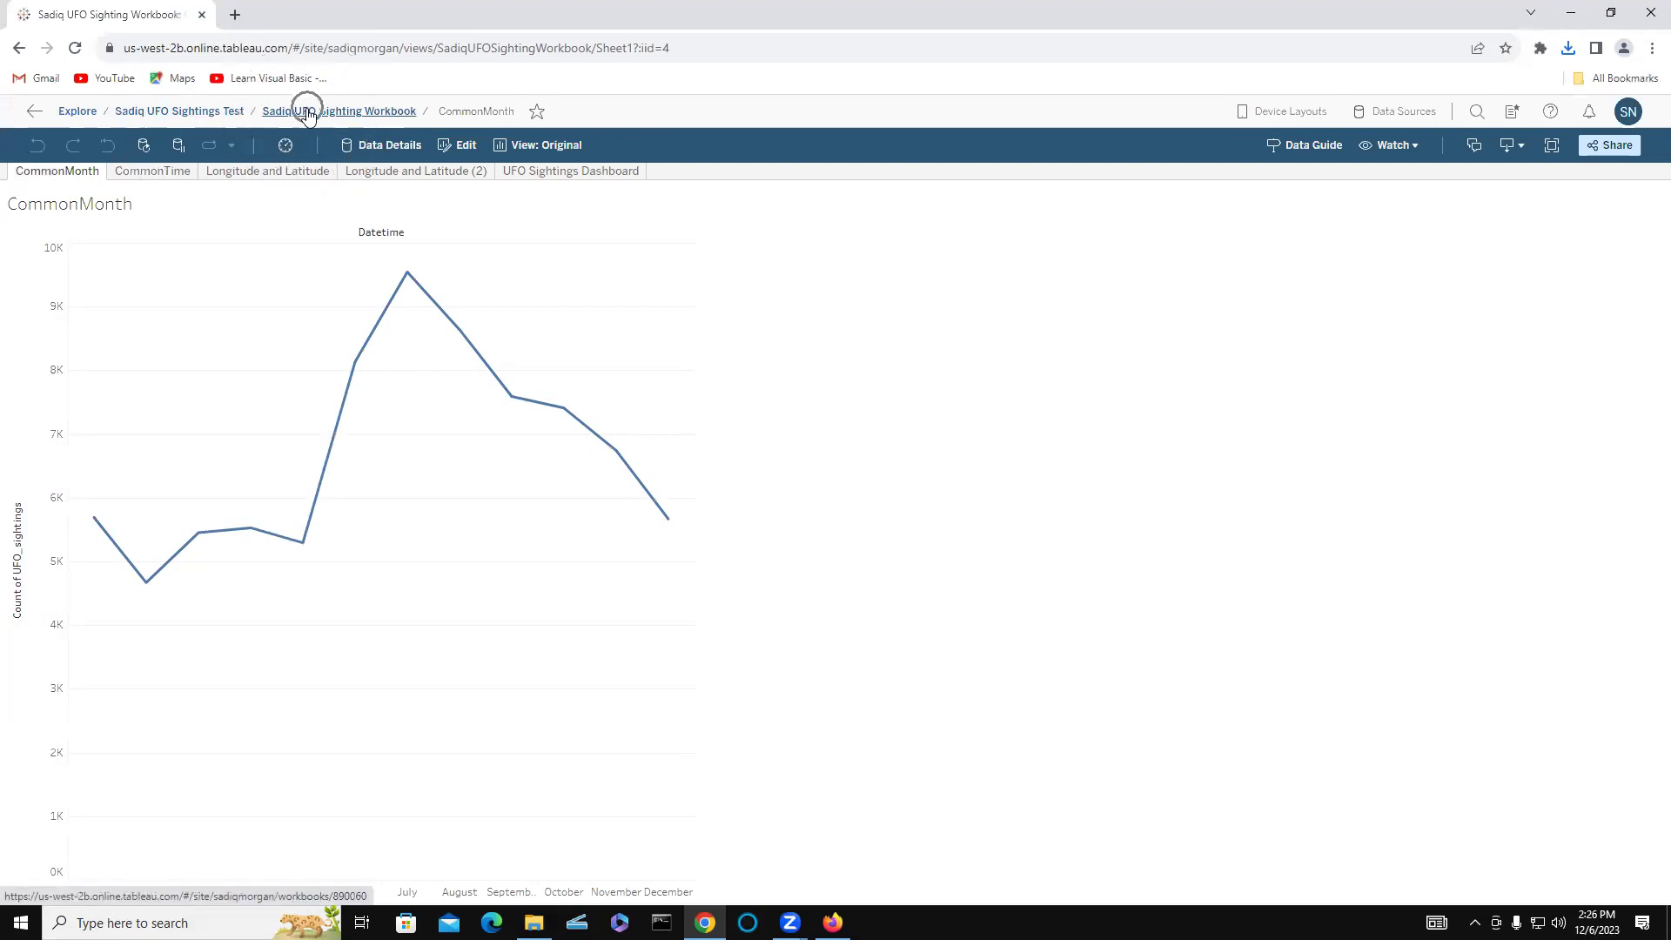
pyautogui.click(248, 359)
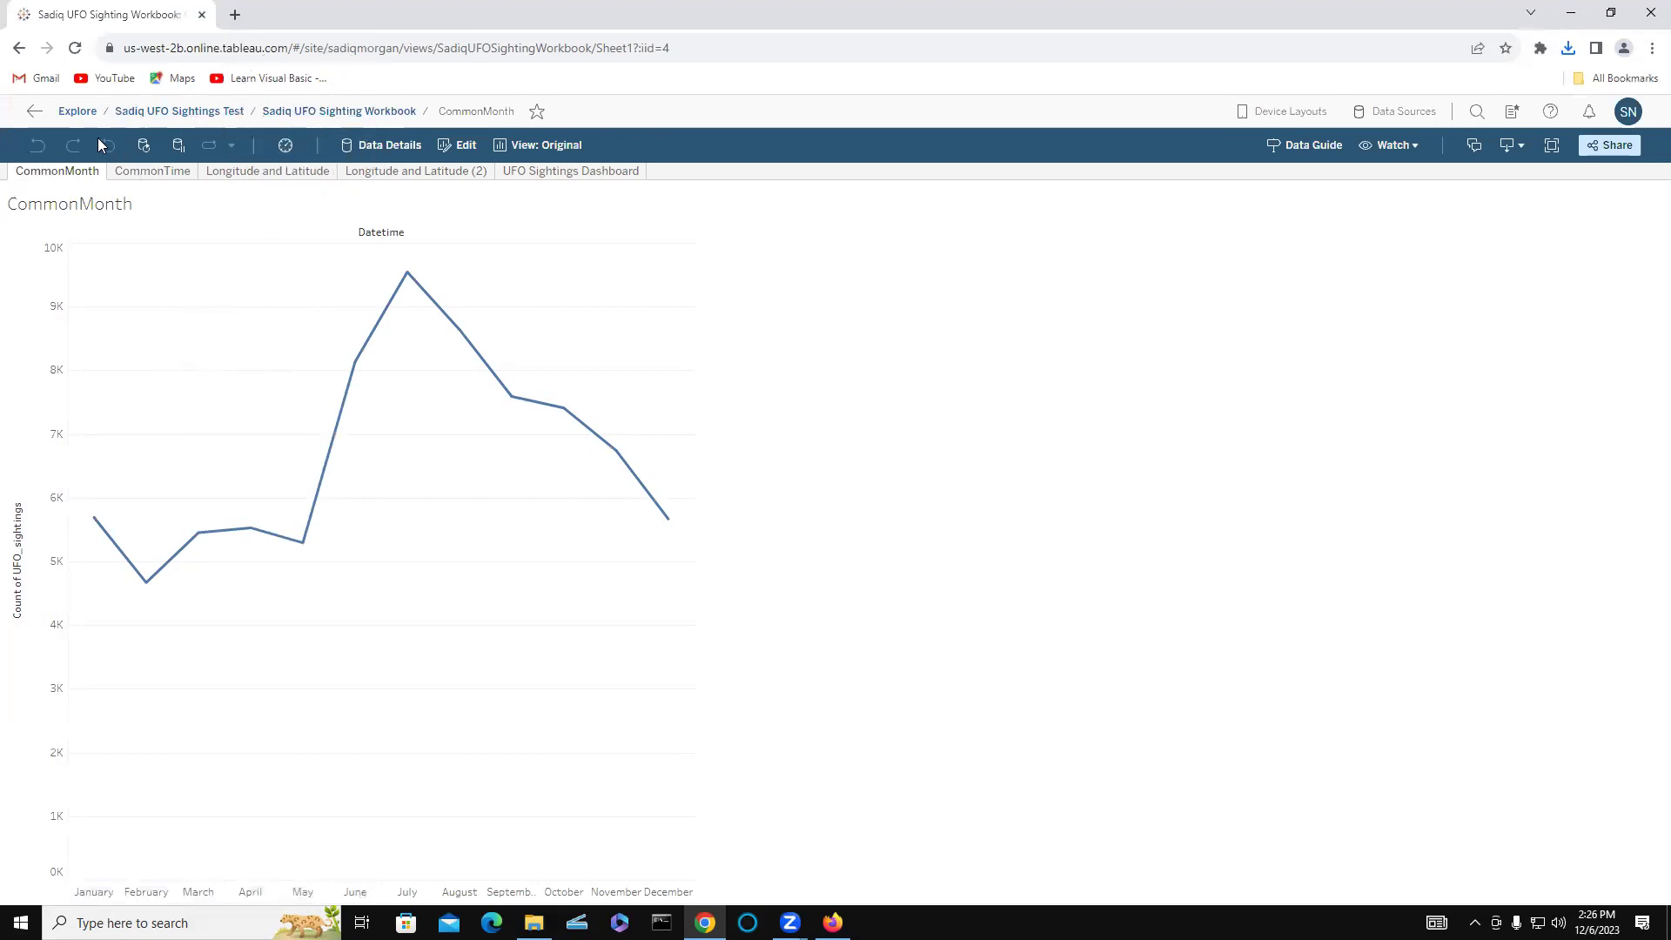
pyautogui.click(77, 111)
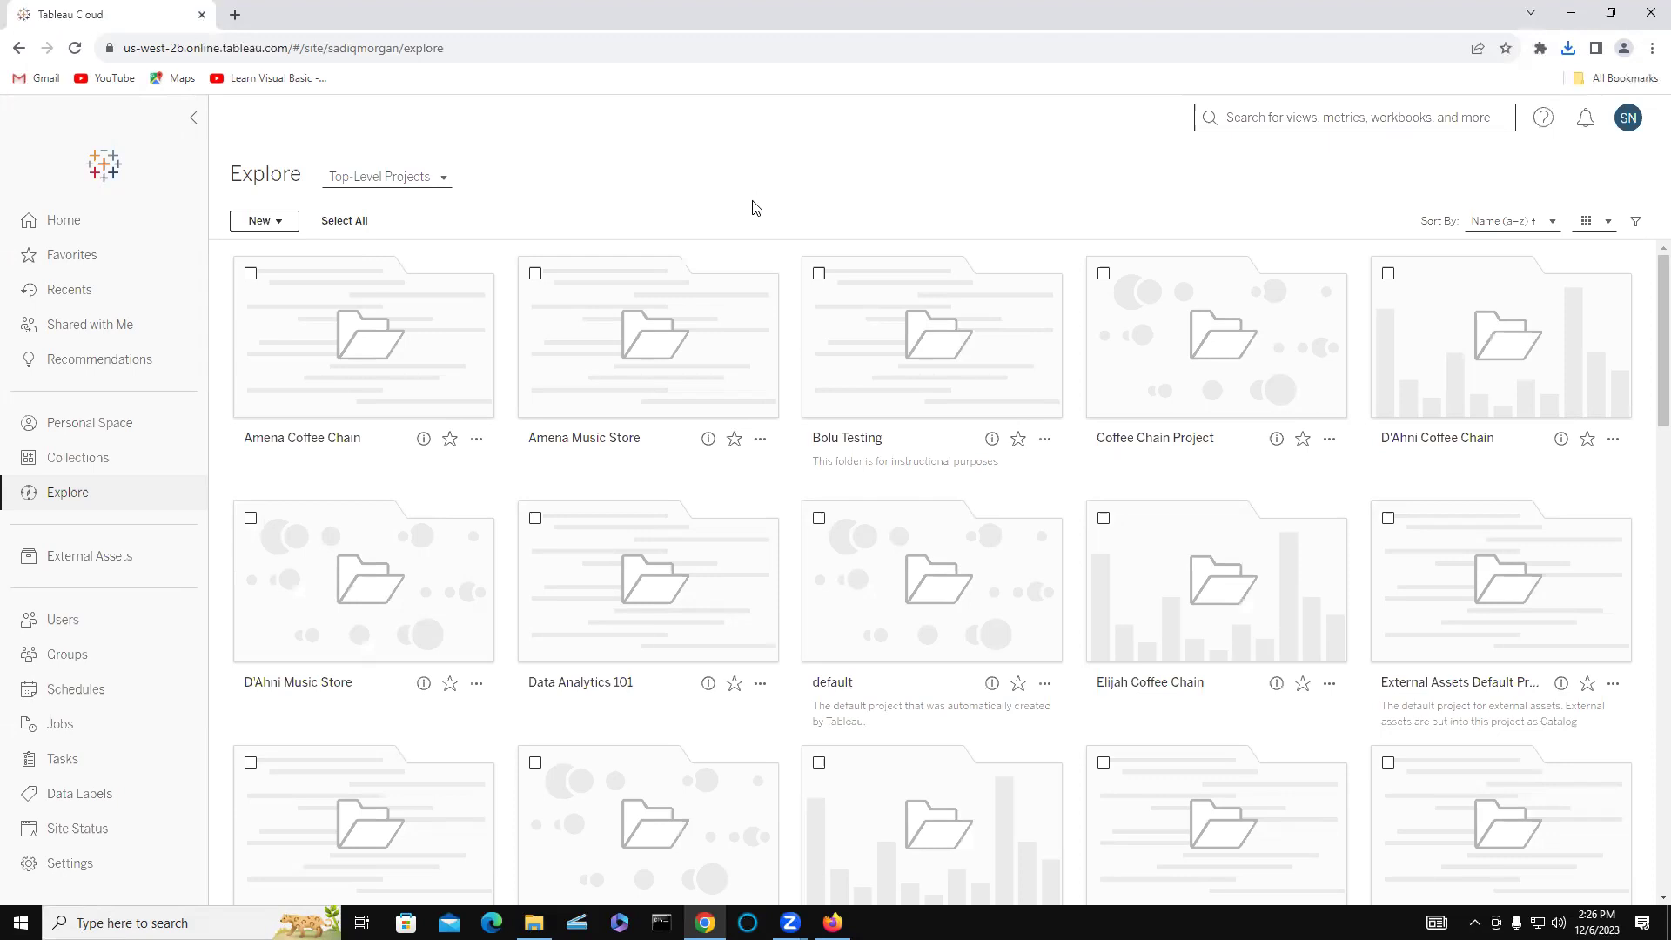
# - Find the UFO Sightings Test project among the top-level projects and open it
pyautogui.scroll(-5, 1645, 511)
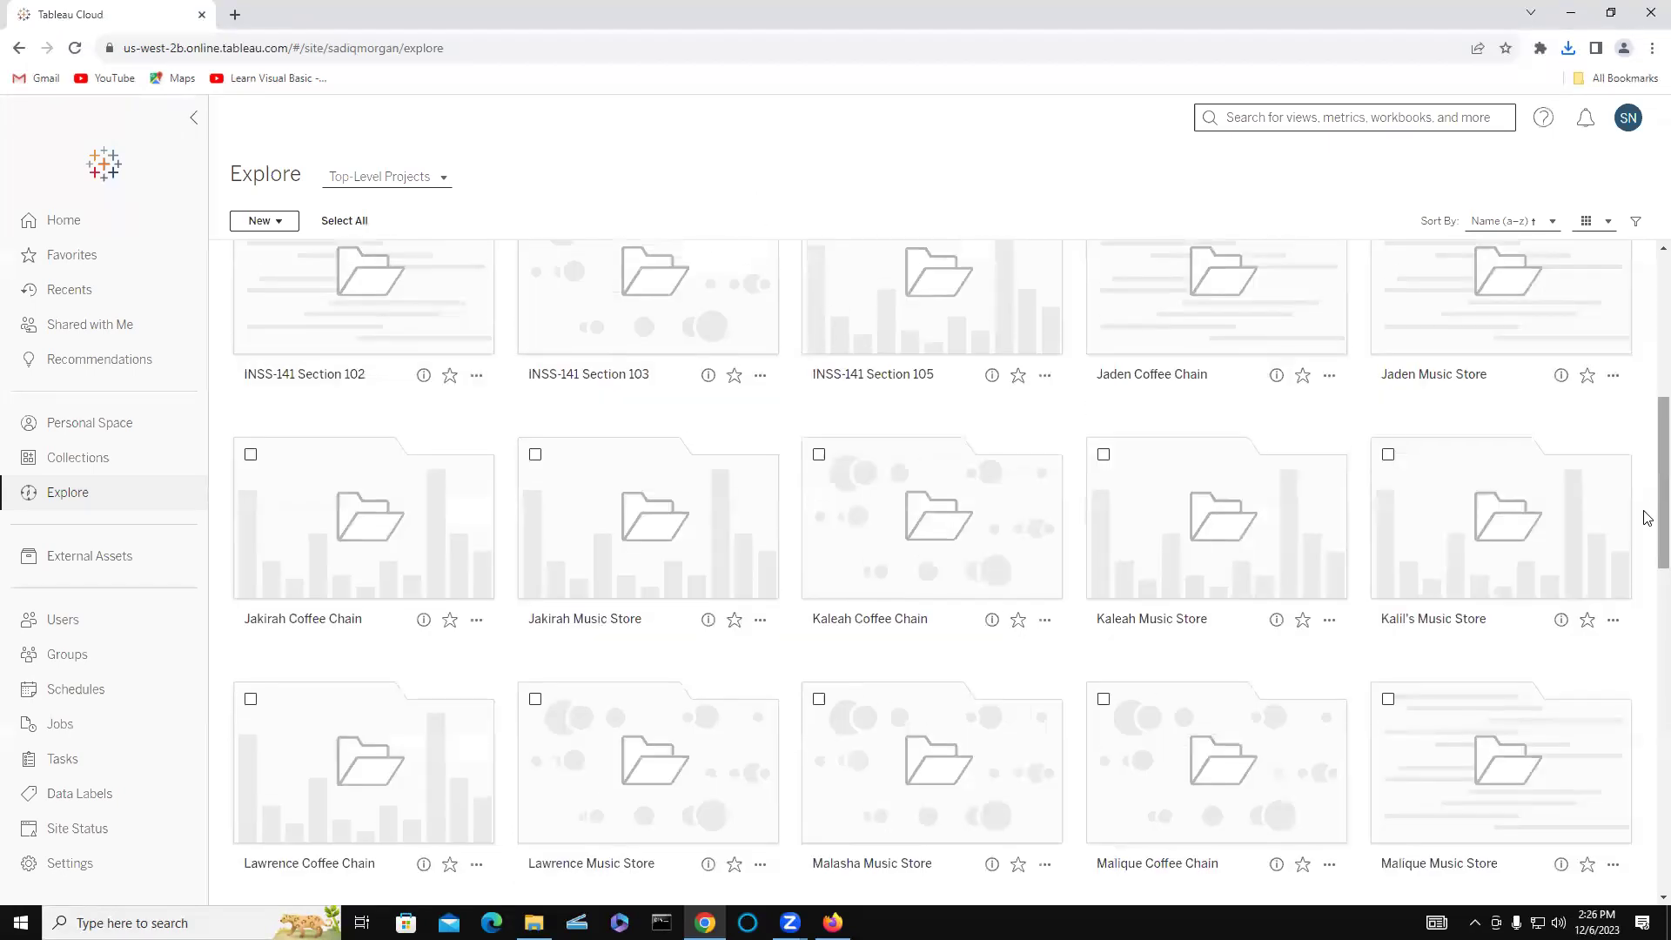
pyautogui.scroll(-5, 1286, 572)
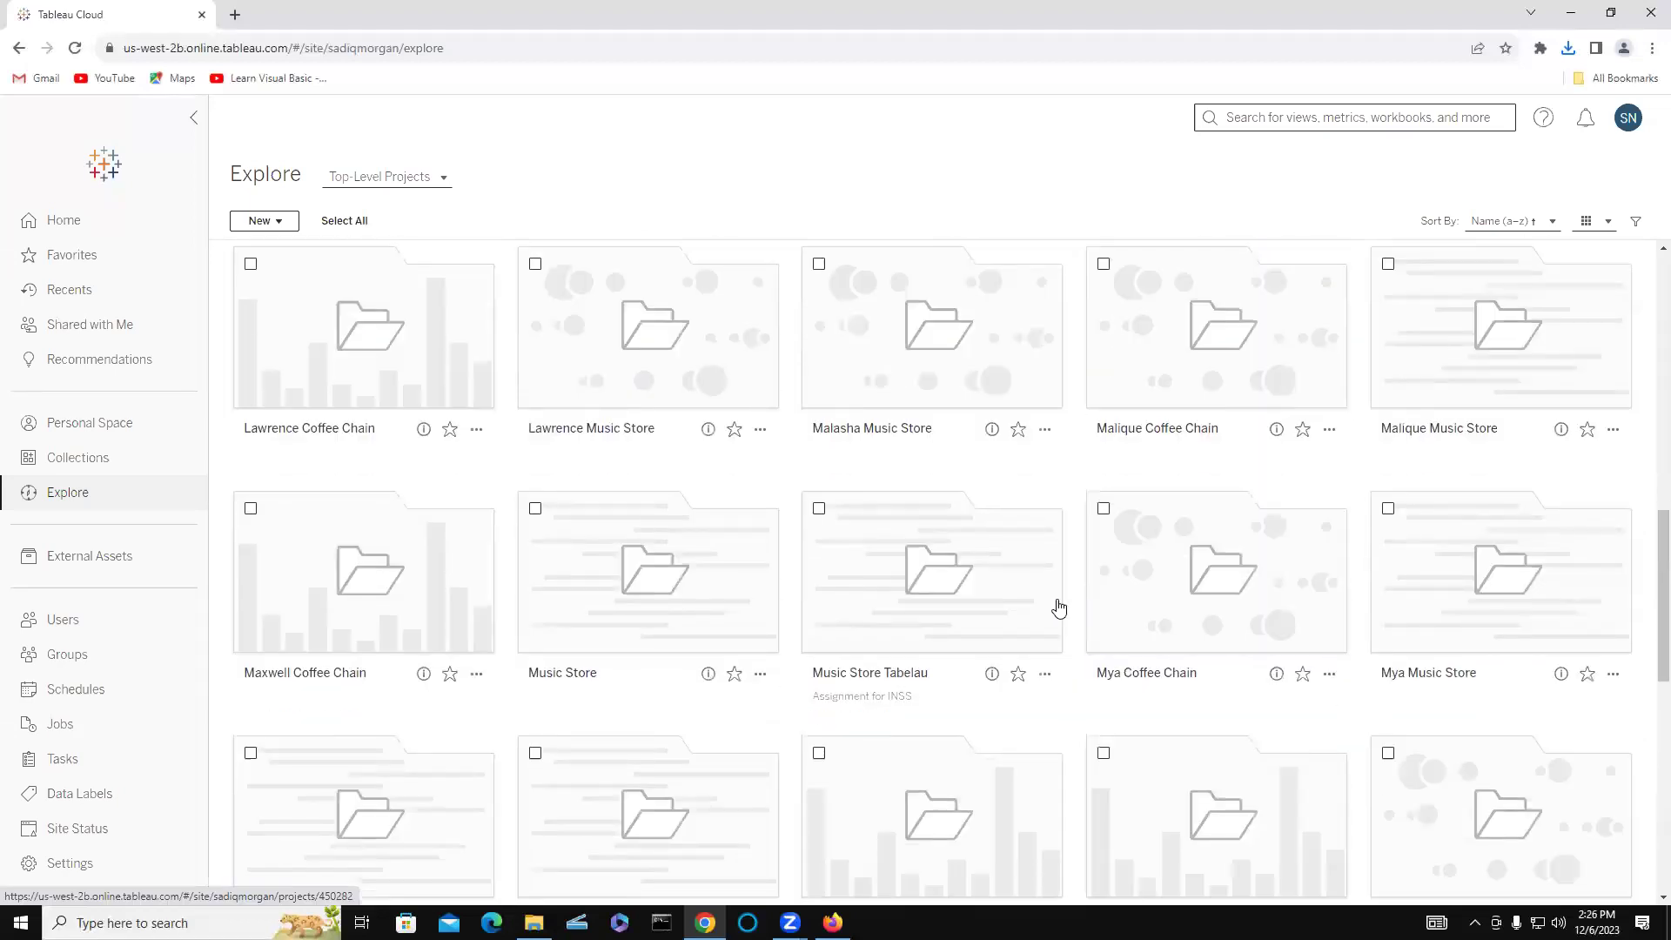
pyautogui.scroll(-8, 1059, 608)
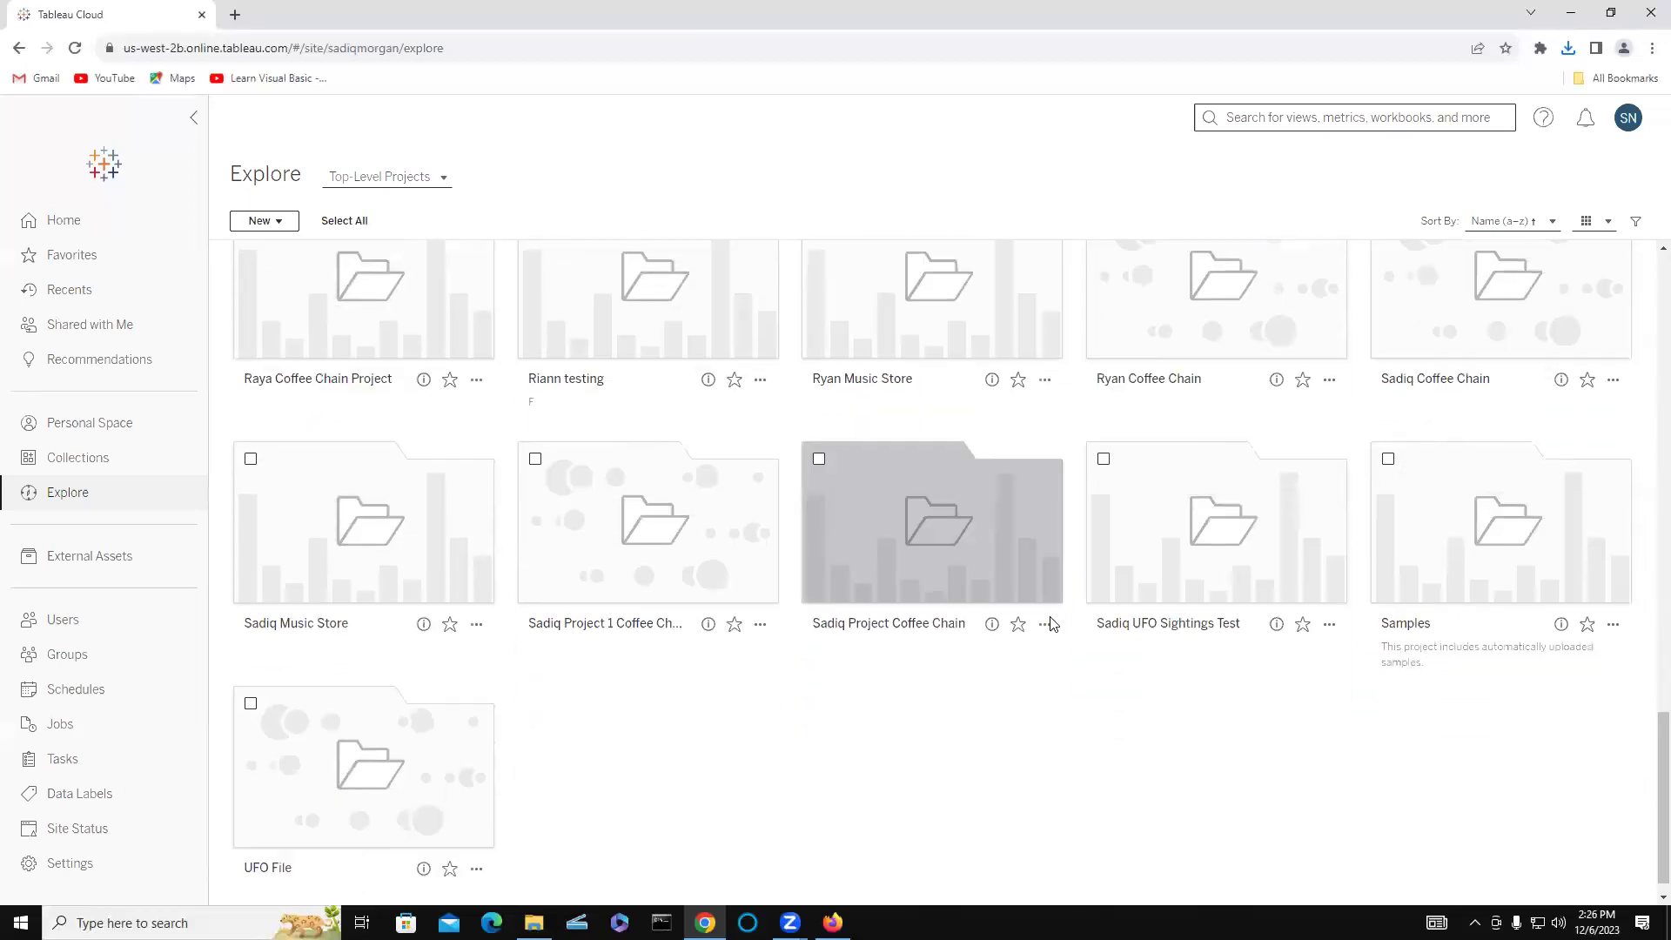
pyautogui.click(1222, 523)
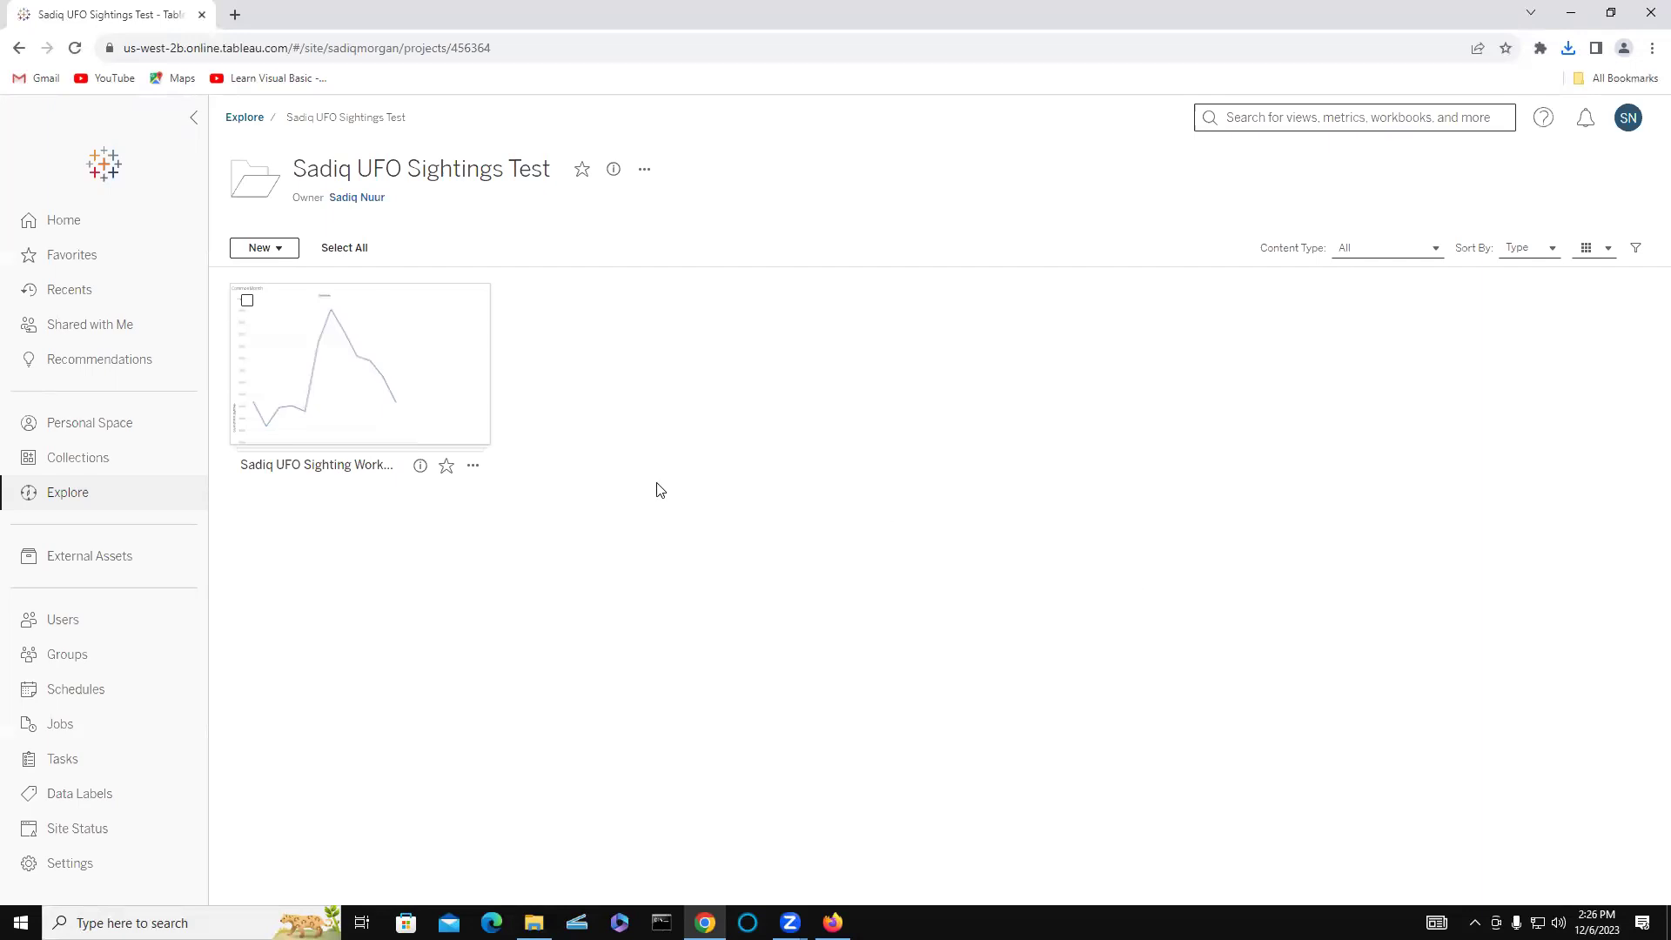
# - Create a nested project named UFO Testing inside the UFO Sightings Test project and open it
pyautogui.click(278, 250)
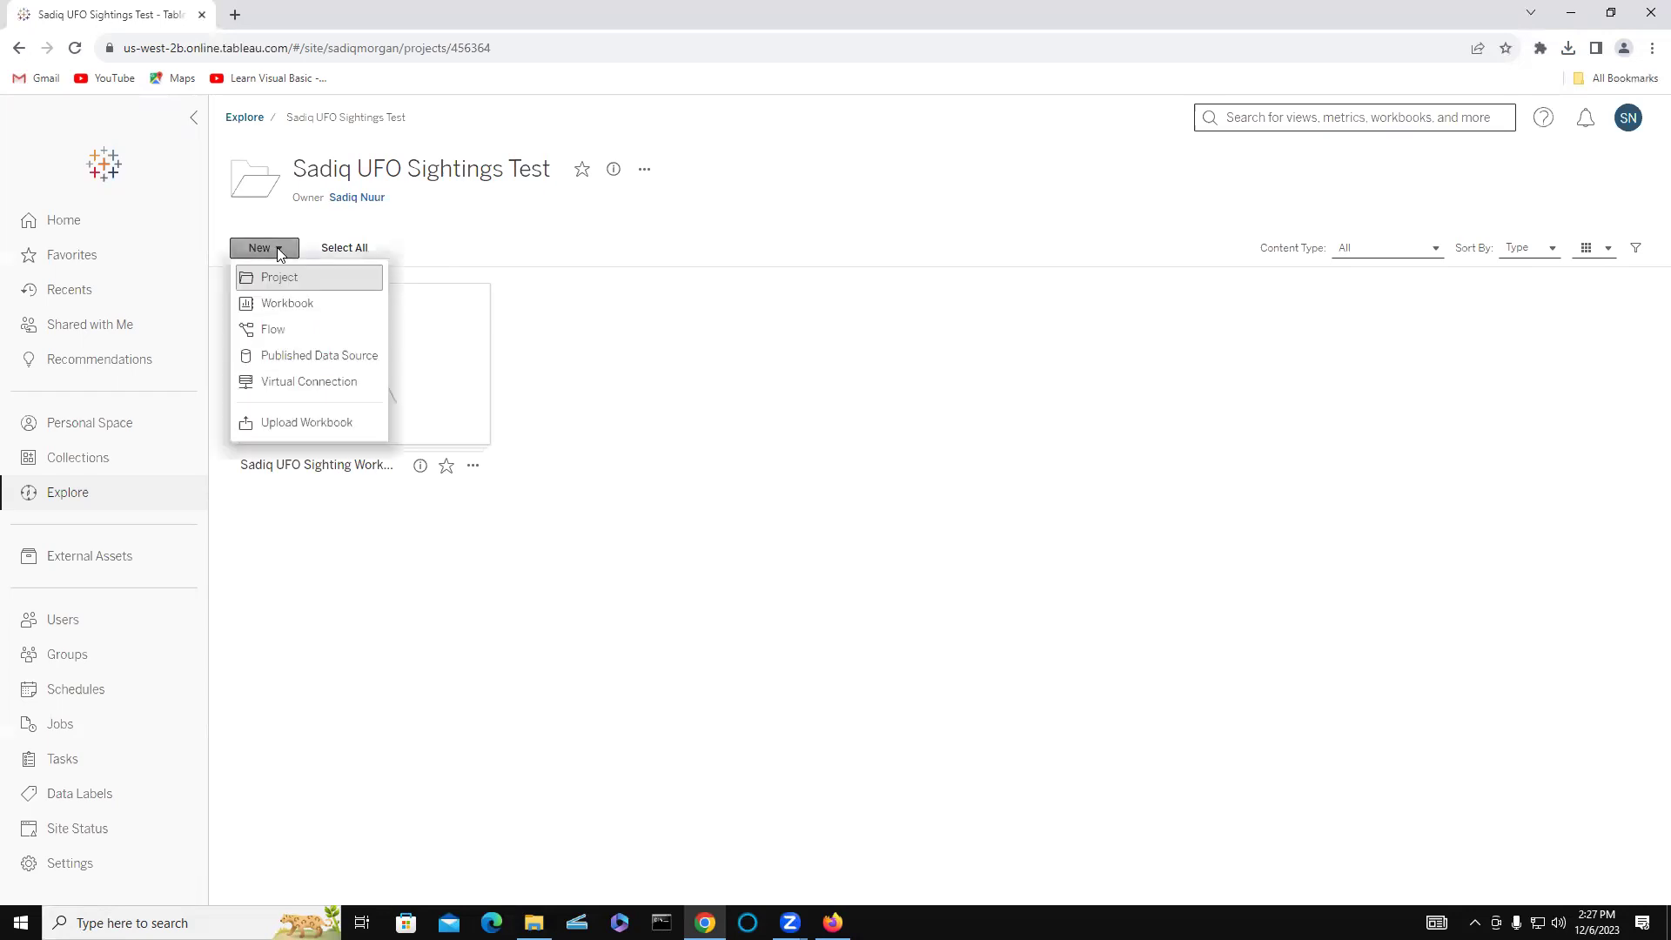
pyautogui.click(280, 278)
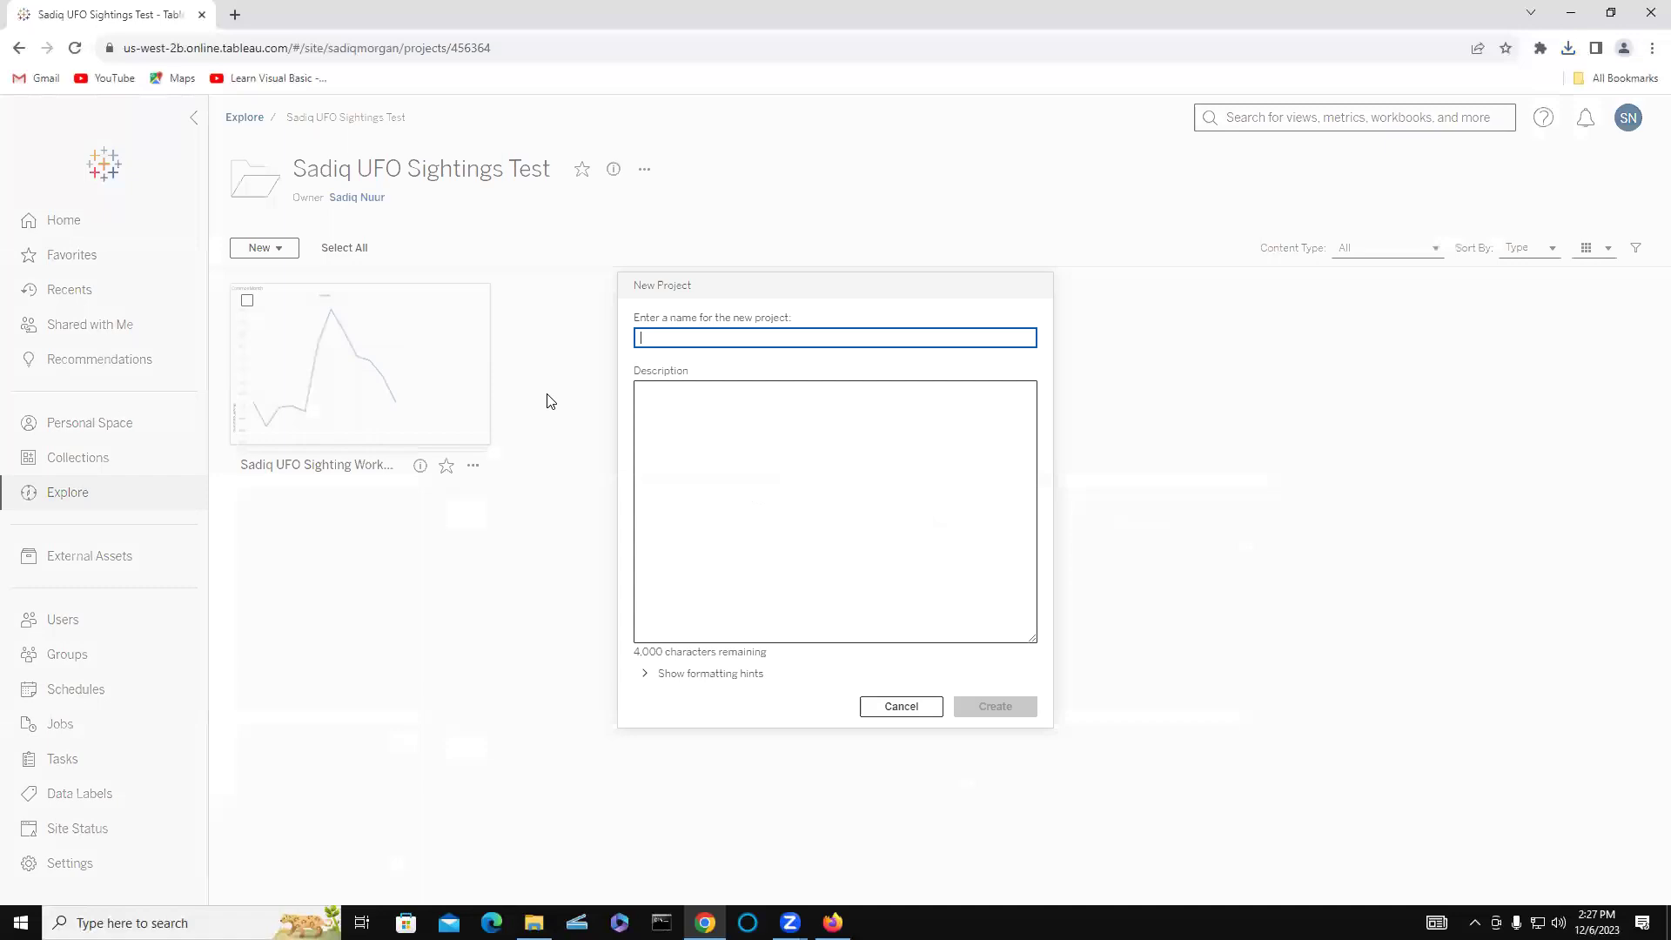
pyautogui.write('UFO Testing')
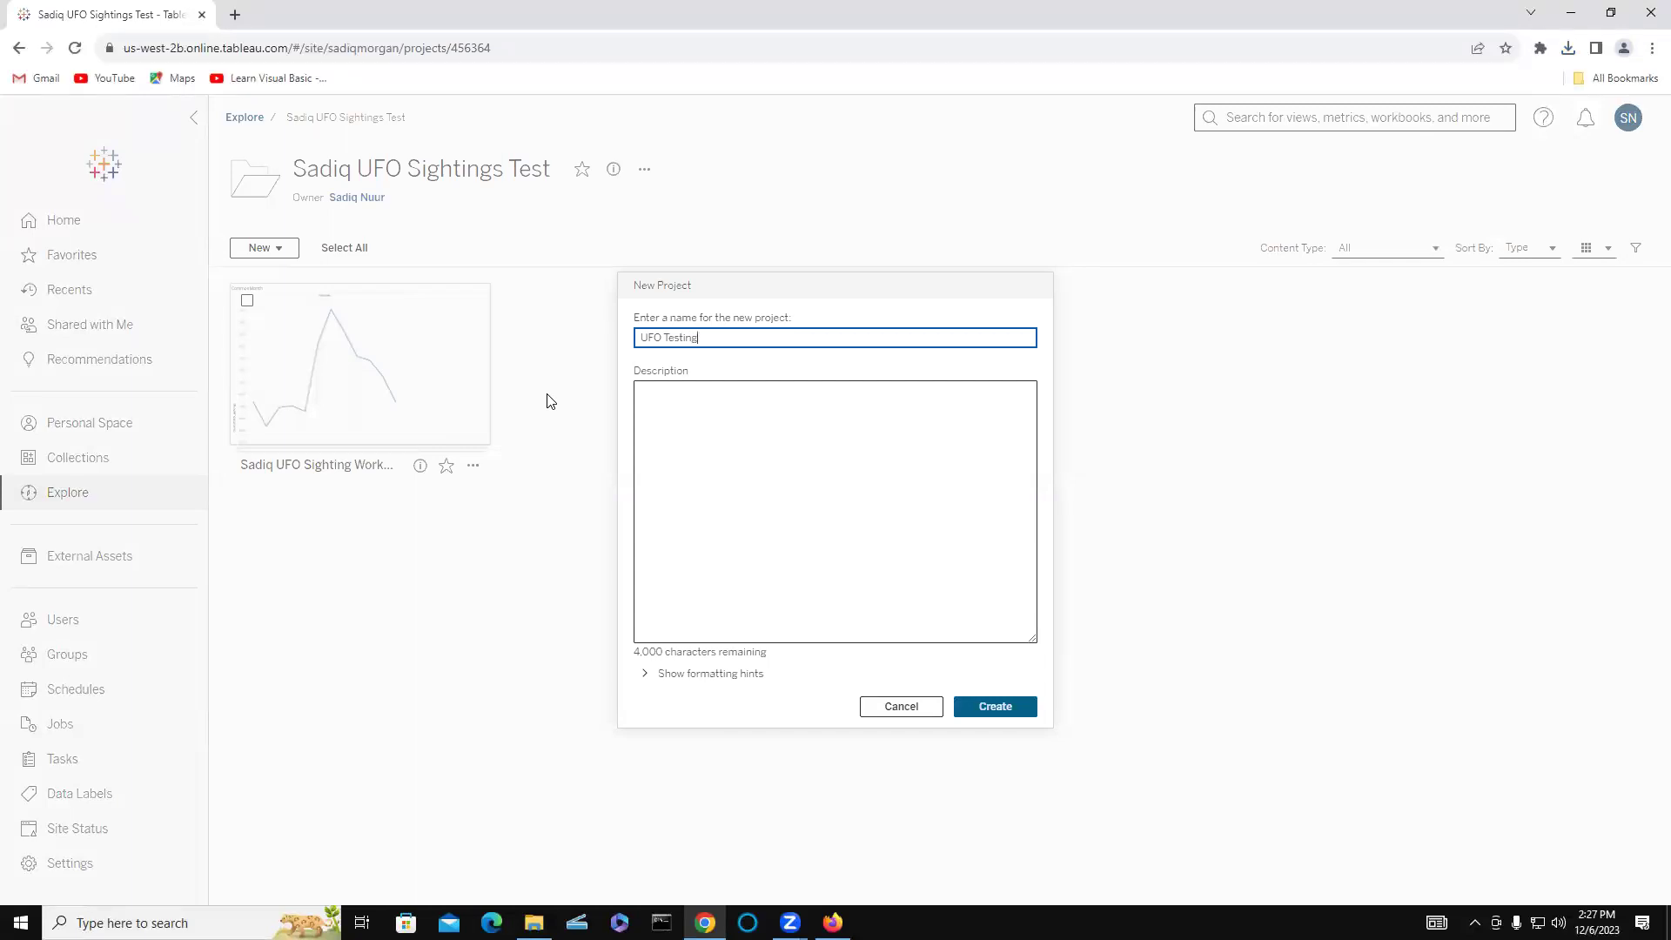
pyautogui.click(990, 706)
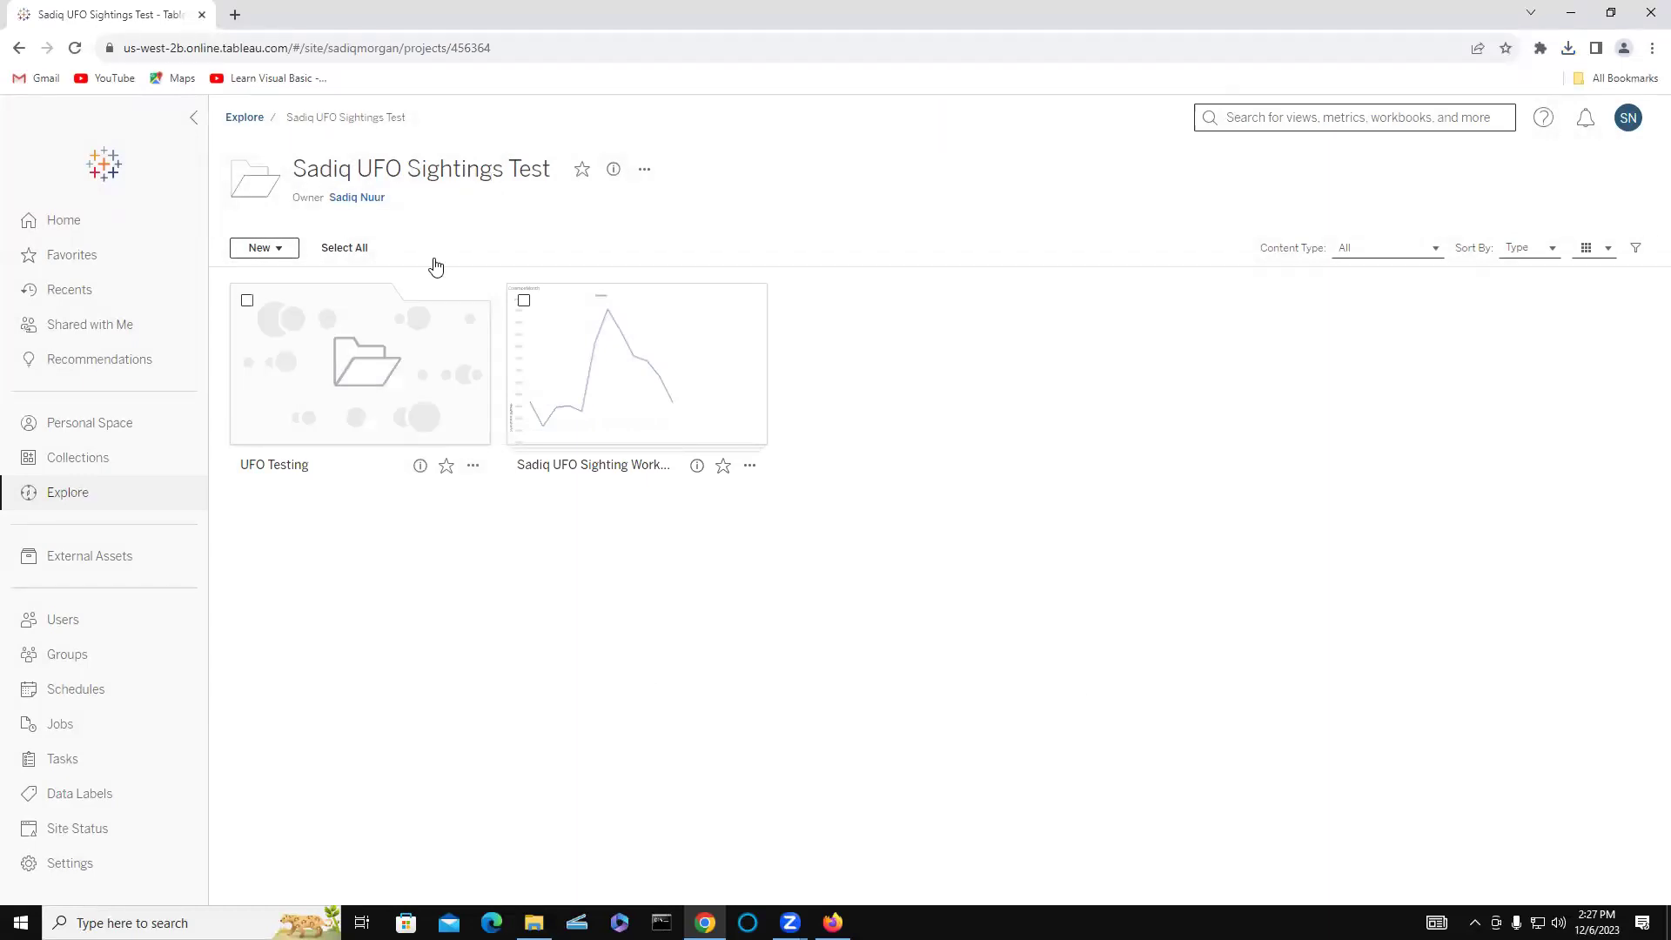
pyautogui.click(360, 402)
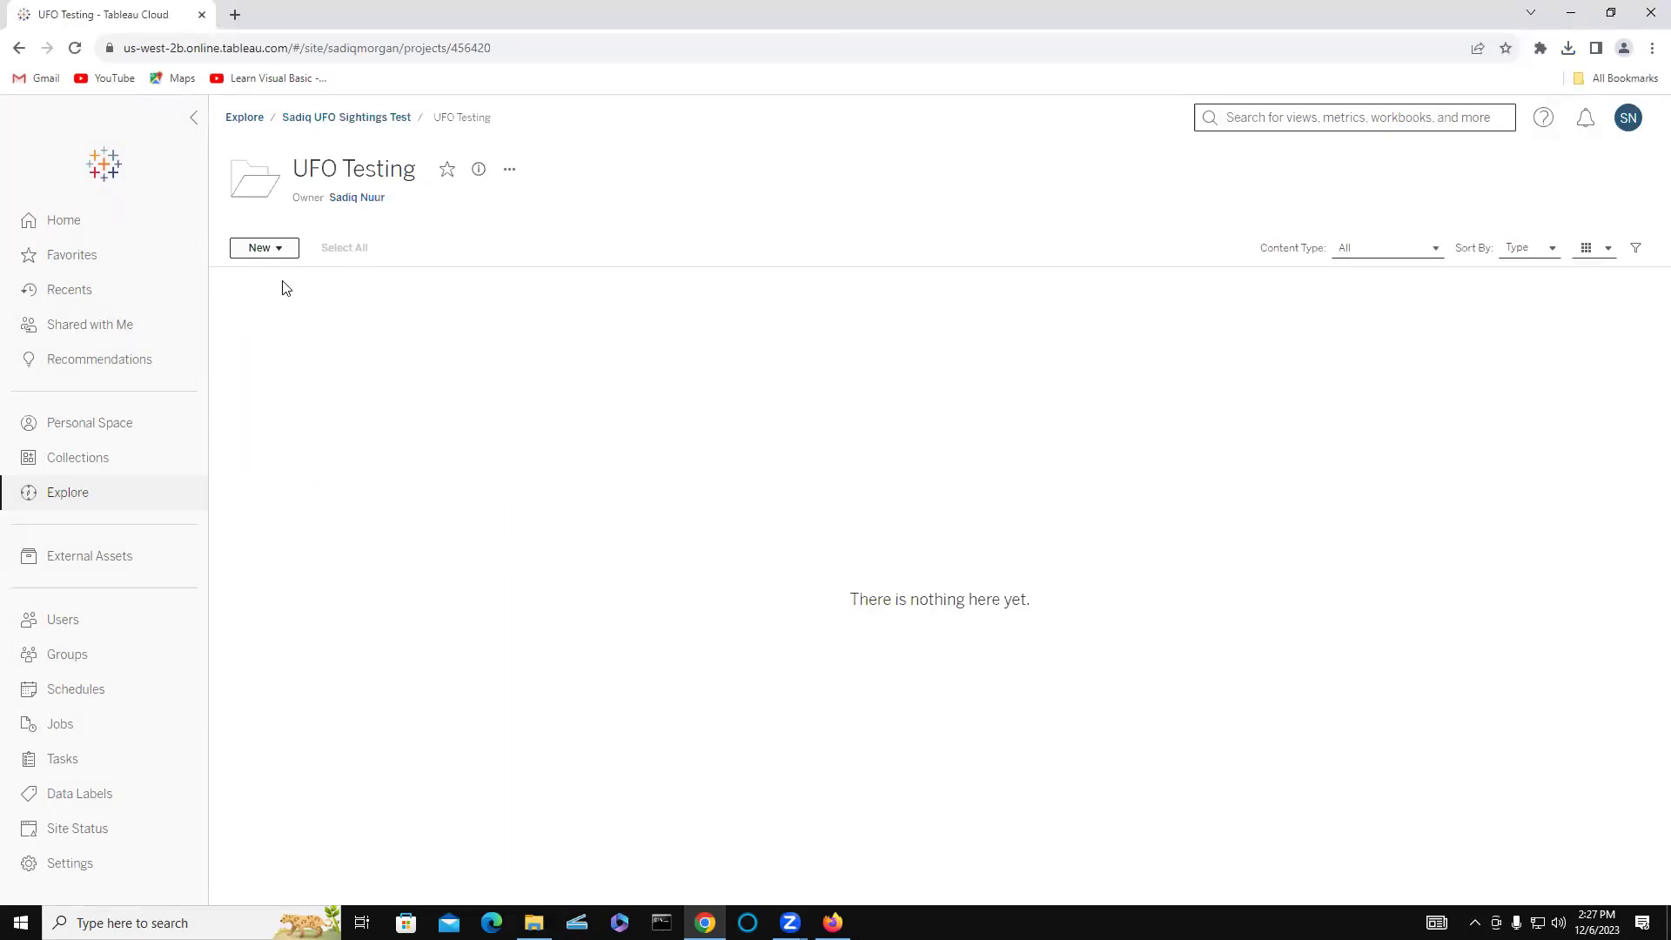
# - Start a workbook upload into the UFO Testing project and enter Ufo Project as its name
pyautogui.click(281, 249)
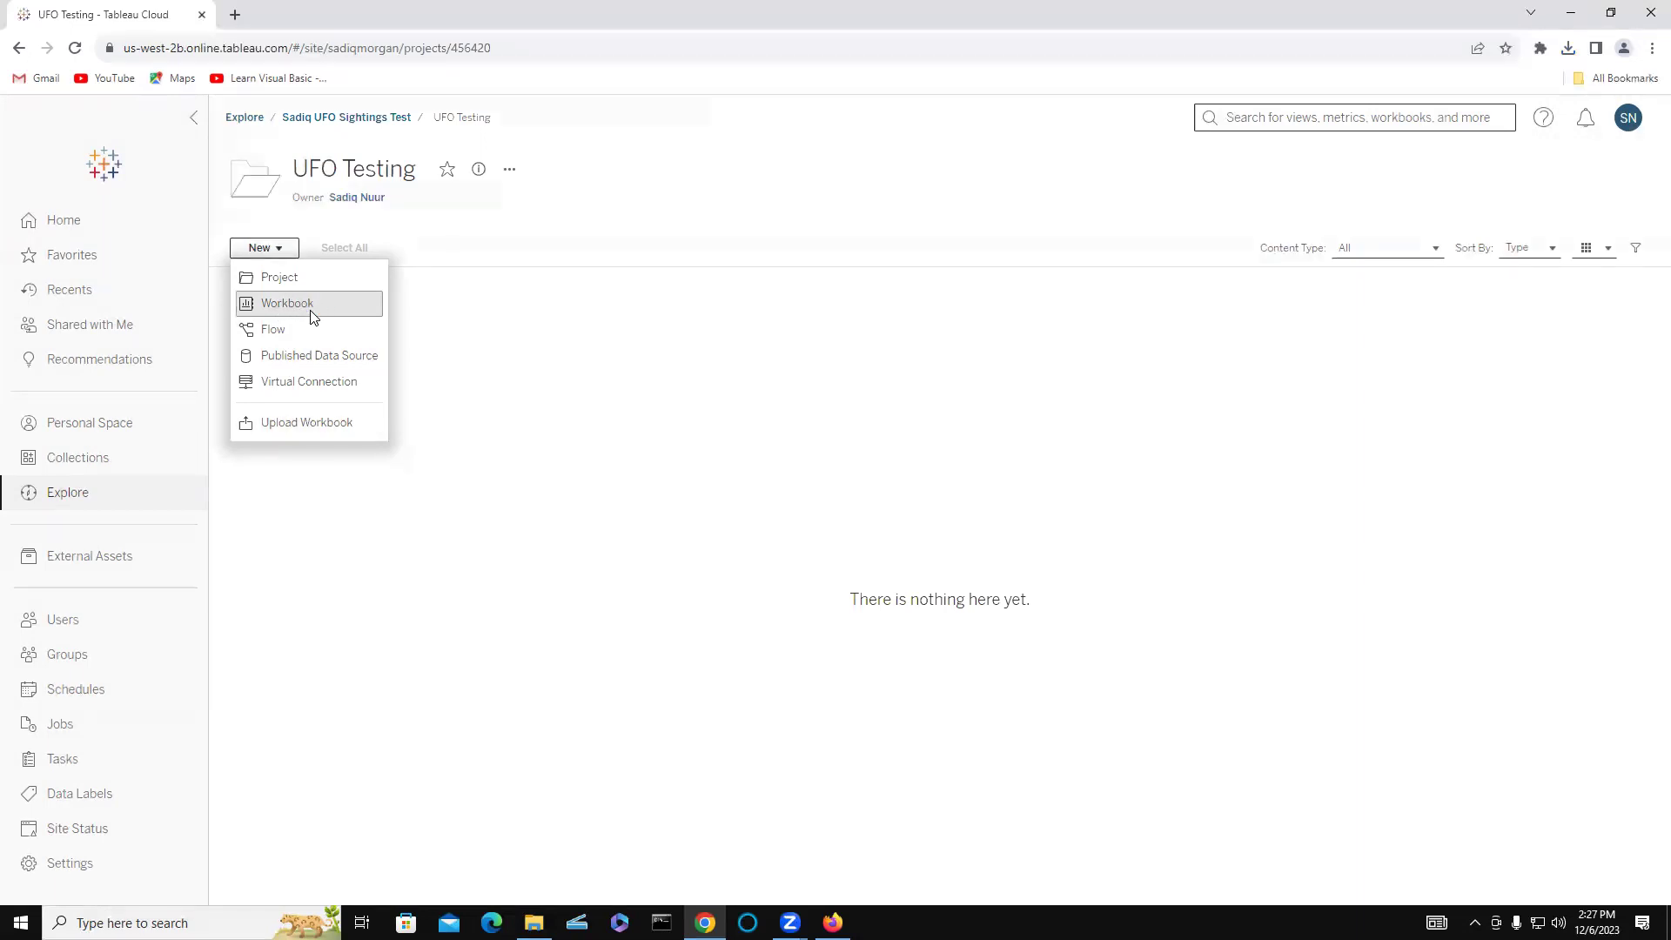
pyautogui.click(277, 427)
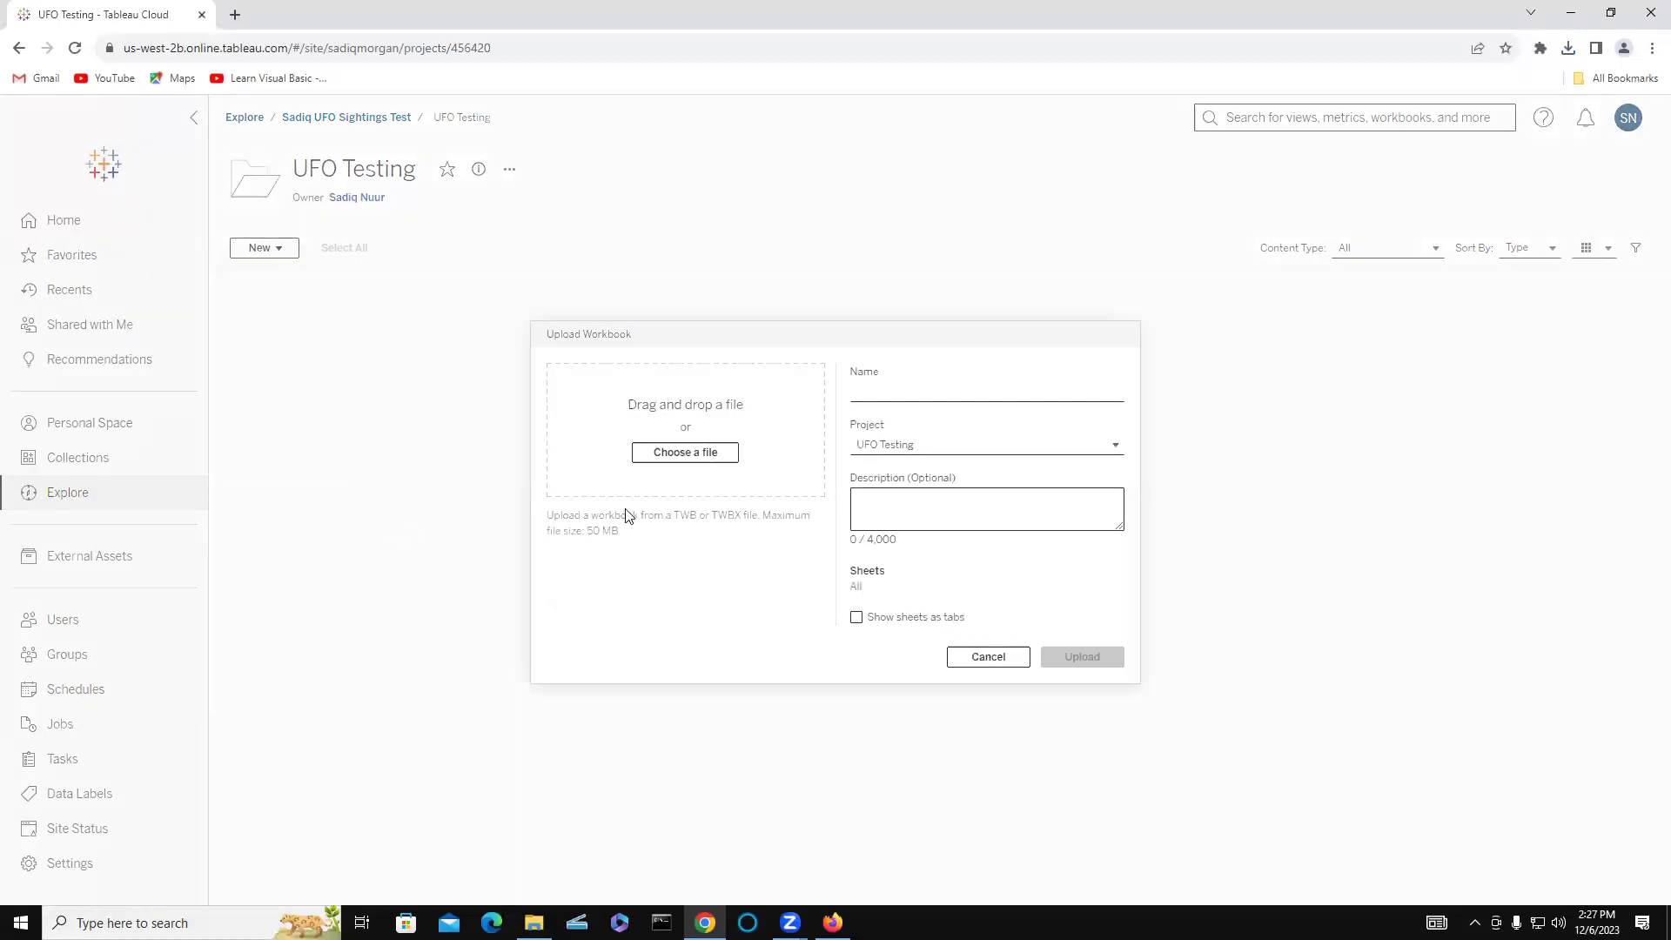
pyautogui.click(860, 392)
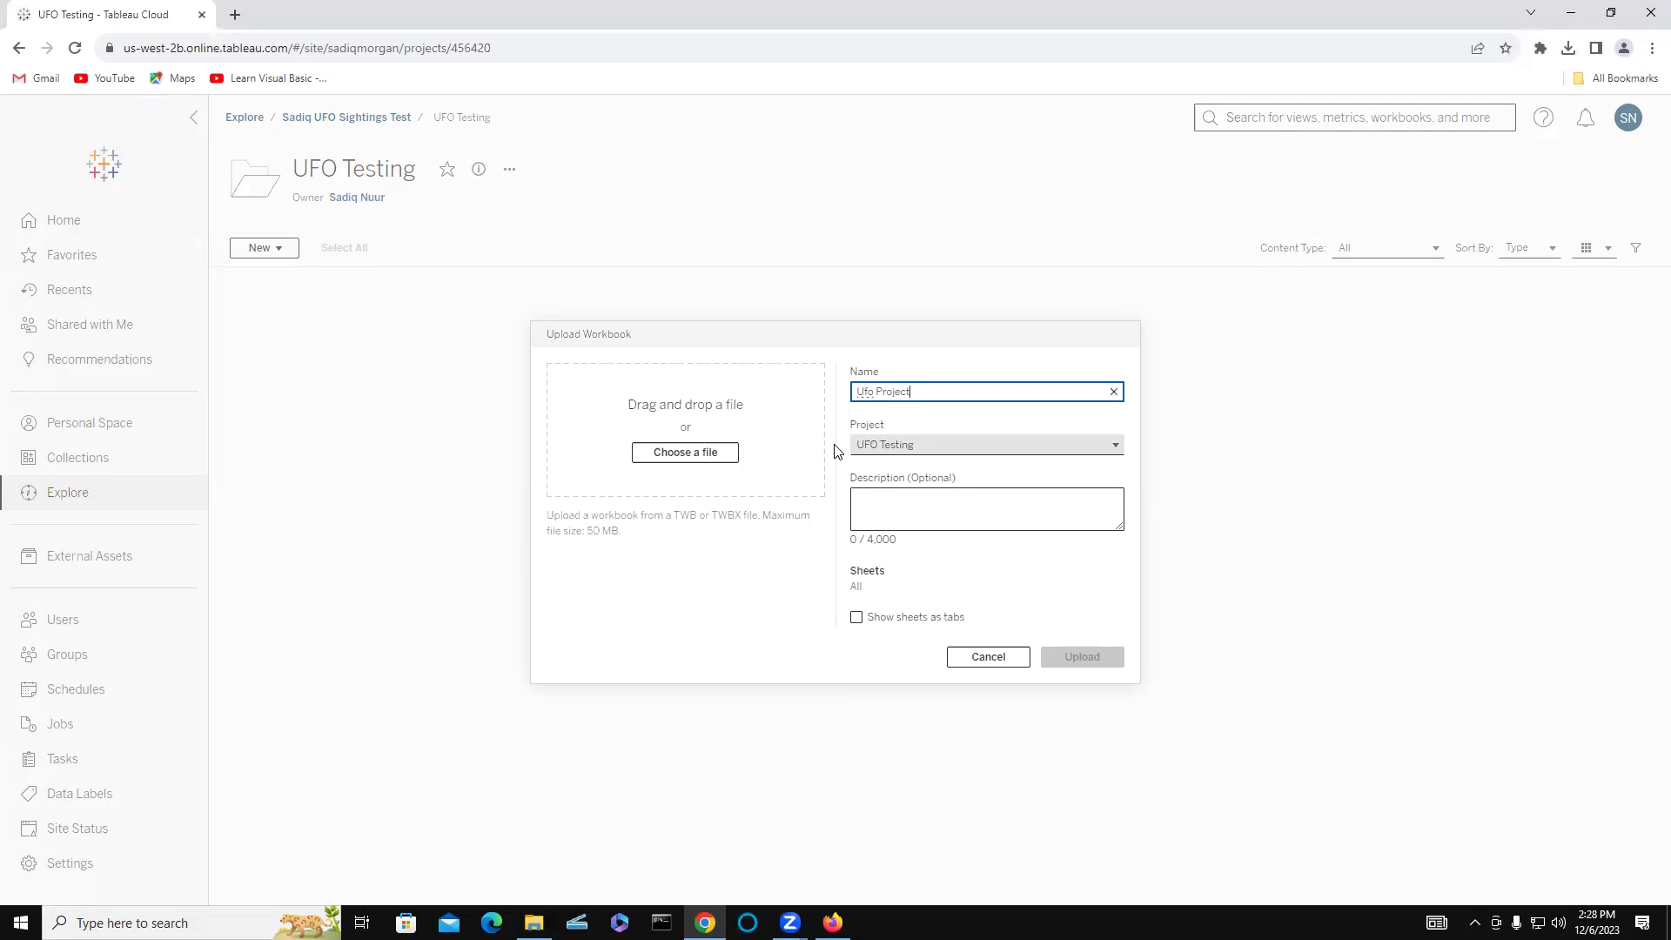
# - Choose the UFO Sighting Workbook.twbx file without the (1) suffix from Downloads, enable showing sheets as tabs, and upload it
pyautogui.click(672, 454)
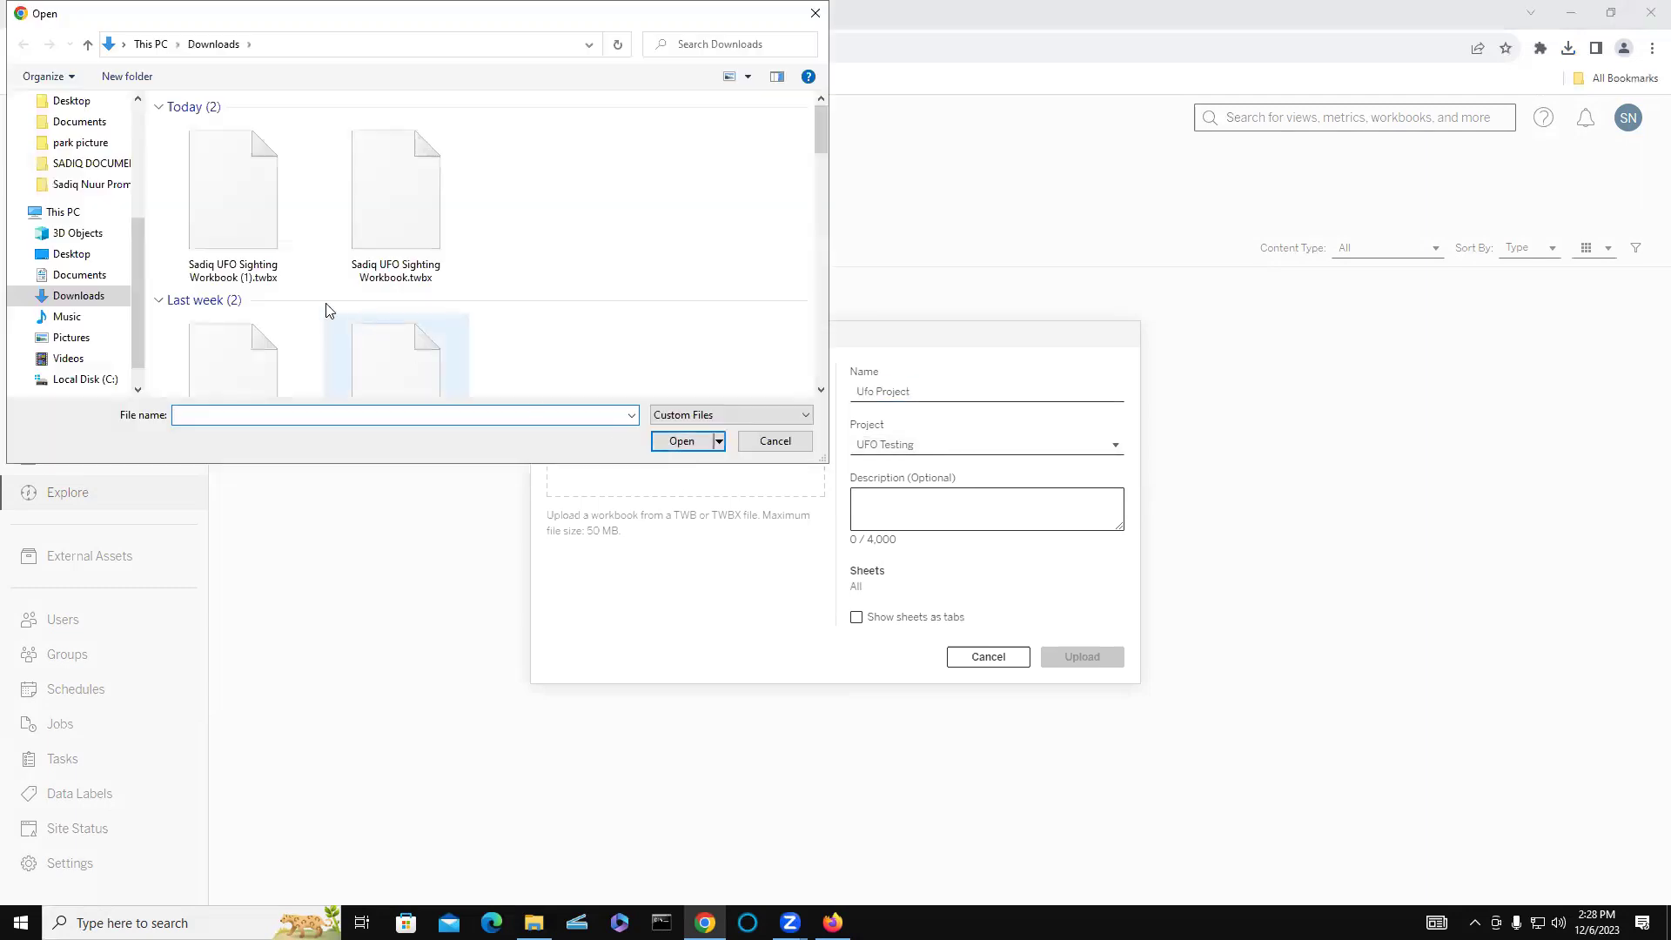
pyautogui.click(410, 219)
pyautogui.click(691, 441)
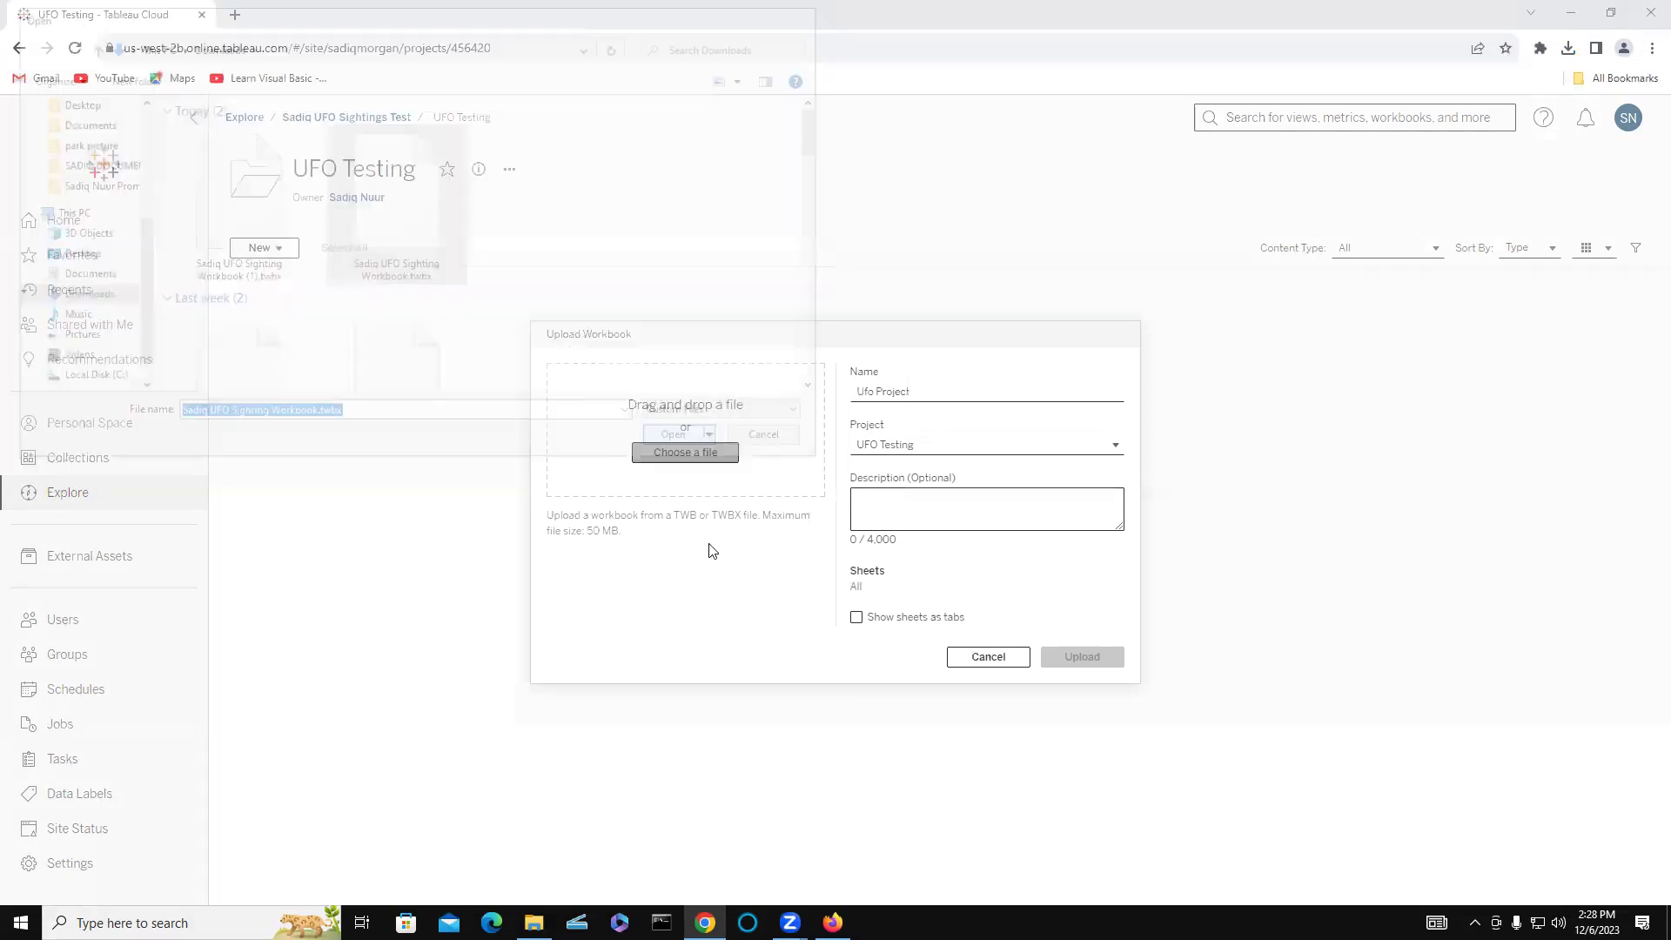
pyautogui.click(858, 618)
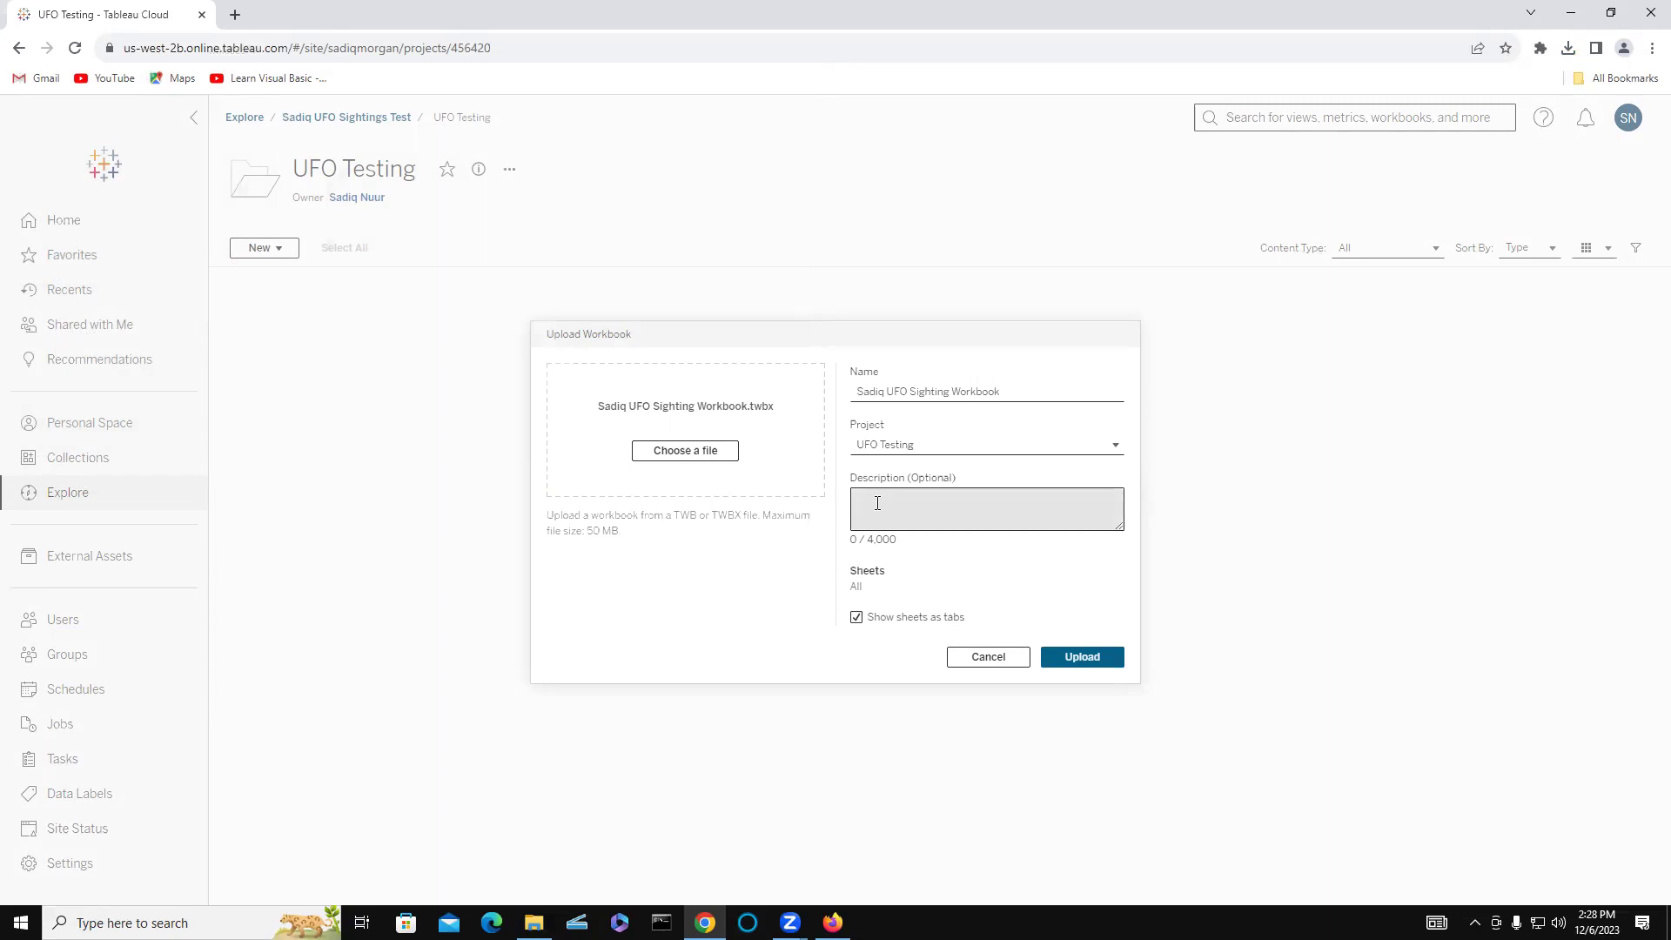
pyautogui.click(1078, 662)
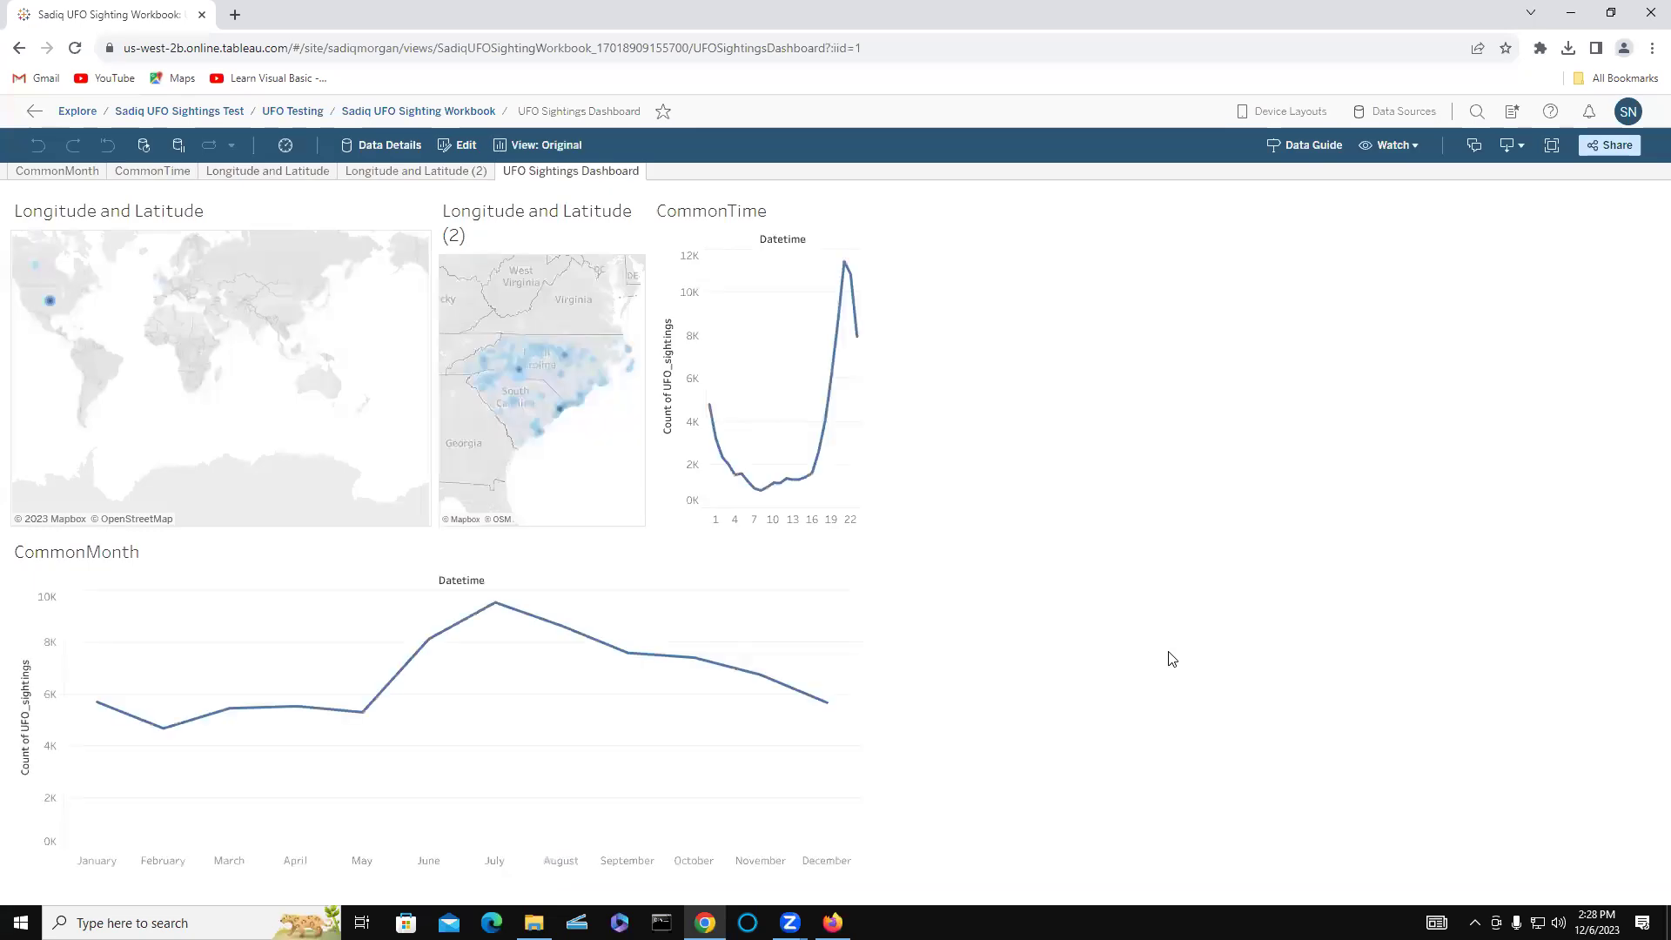
# - Open the uploaded workbook for editing and review its CommonMonth, CommonTime, Longitude and Latitude, Longitude and Latitude (2), and UFO Sightings Dashboard sheets
pyautogui.click(460, 150)
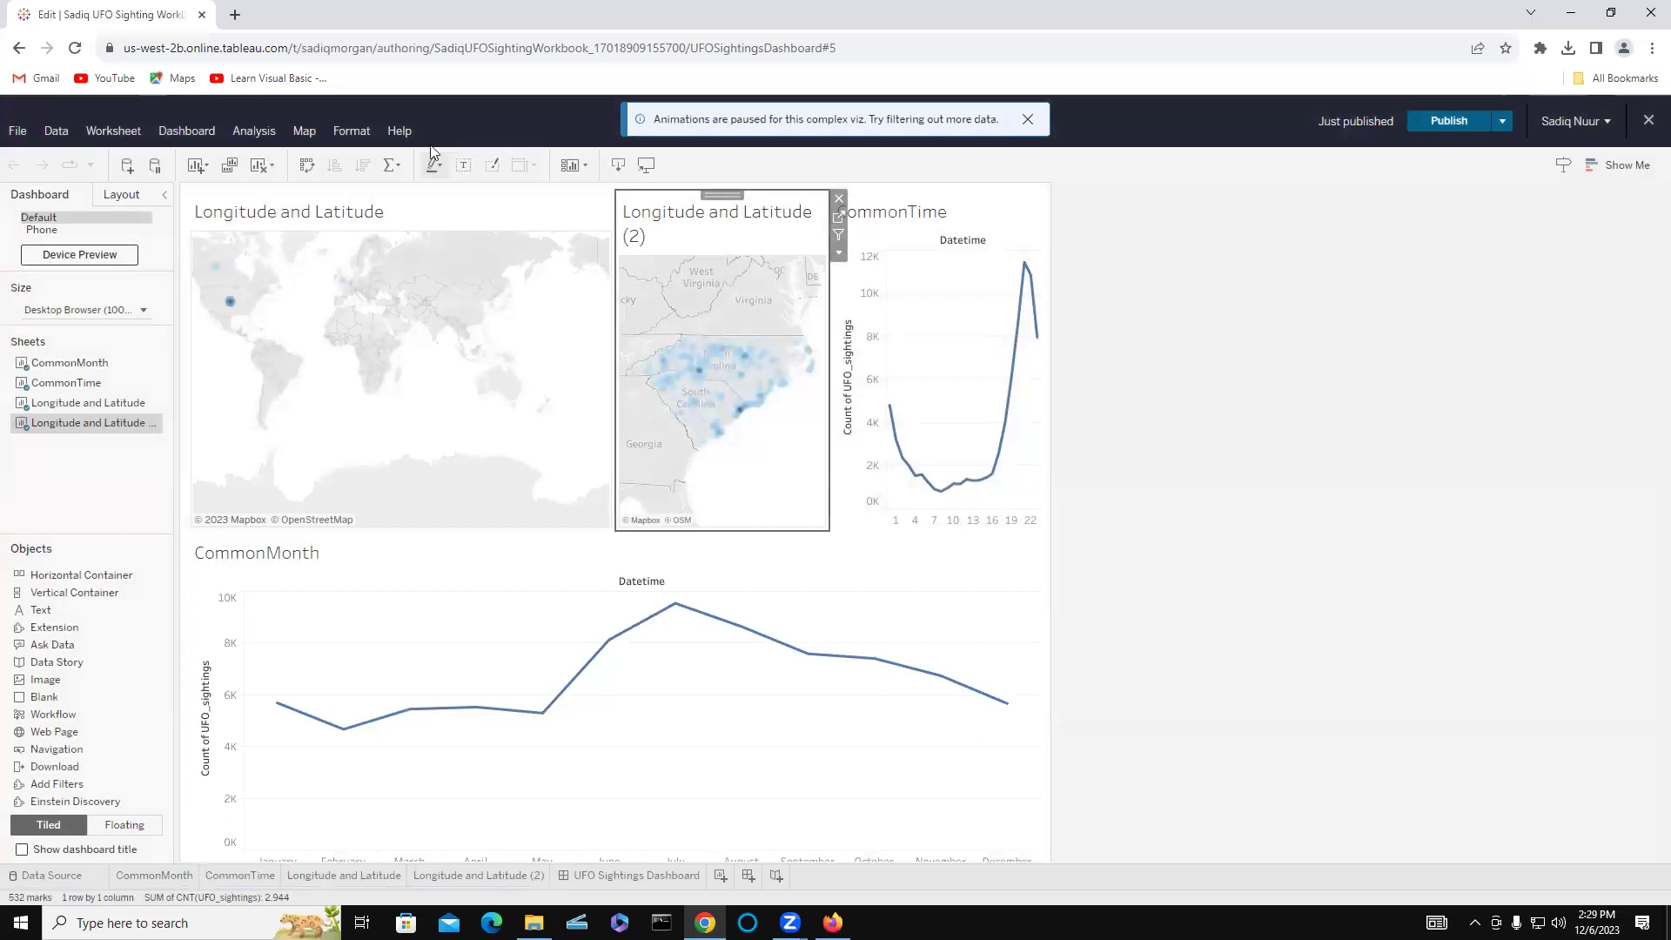
pyautogui.click(171, 883)
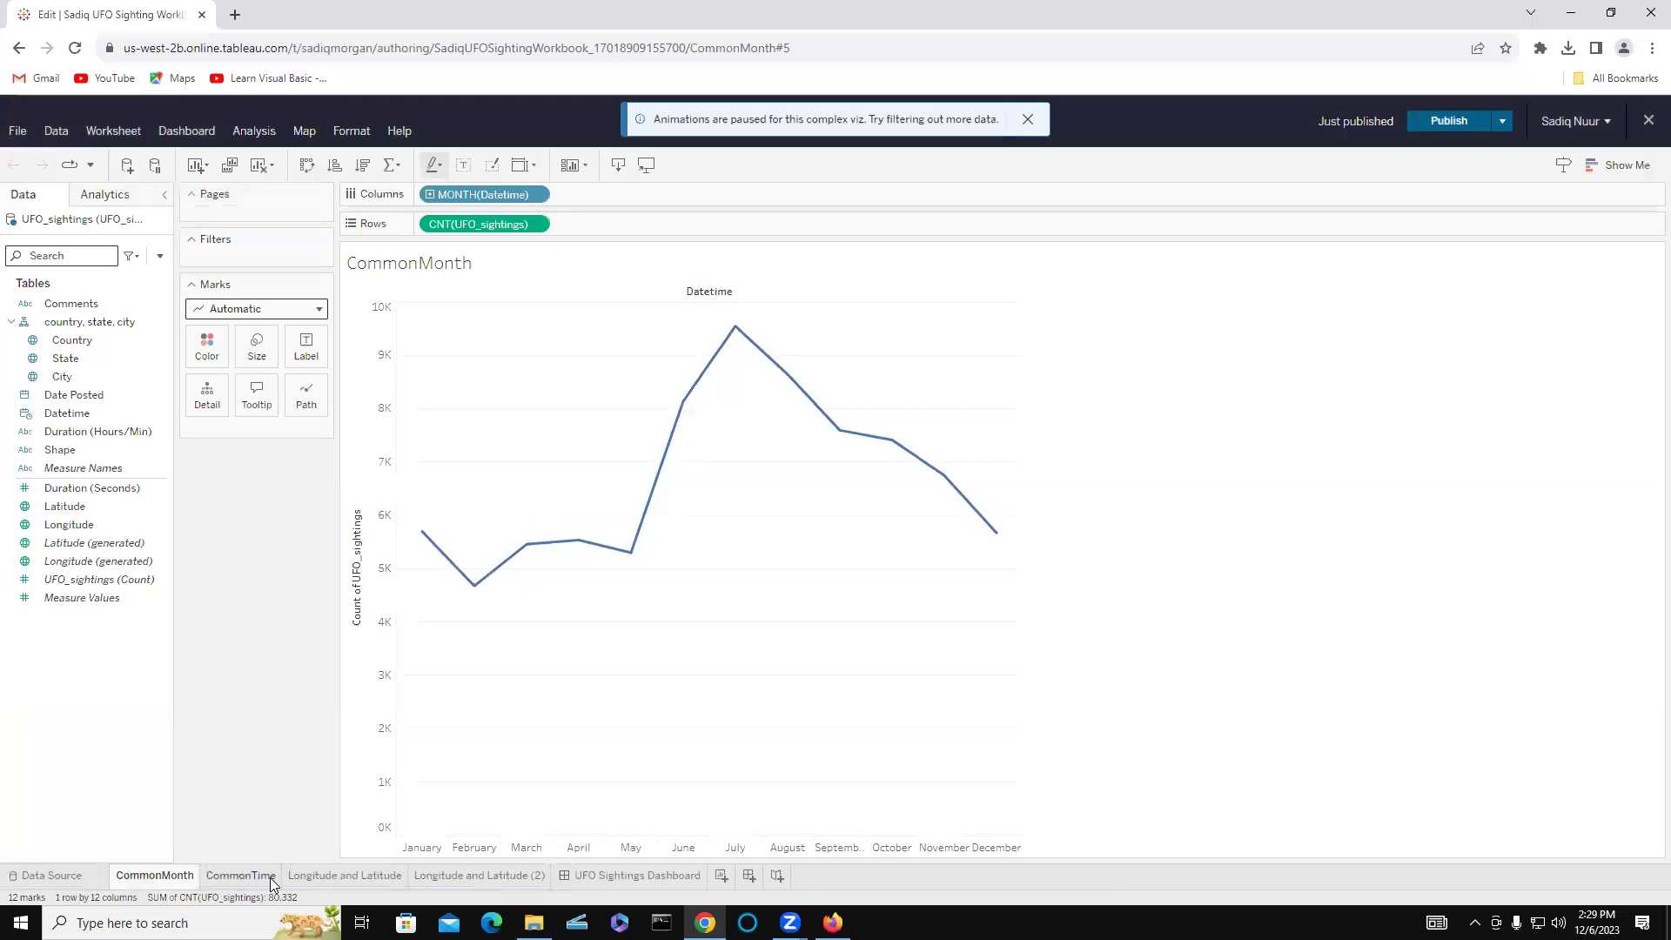
pyautogui.click(271, 881)
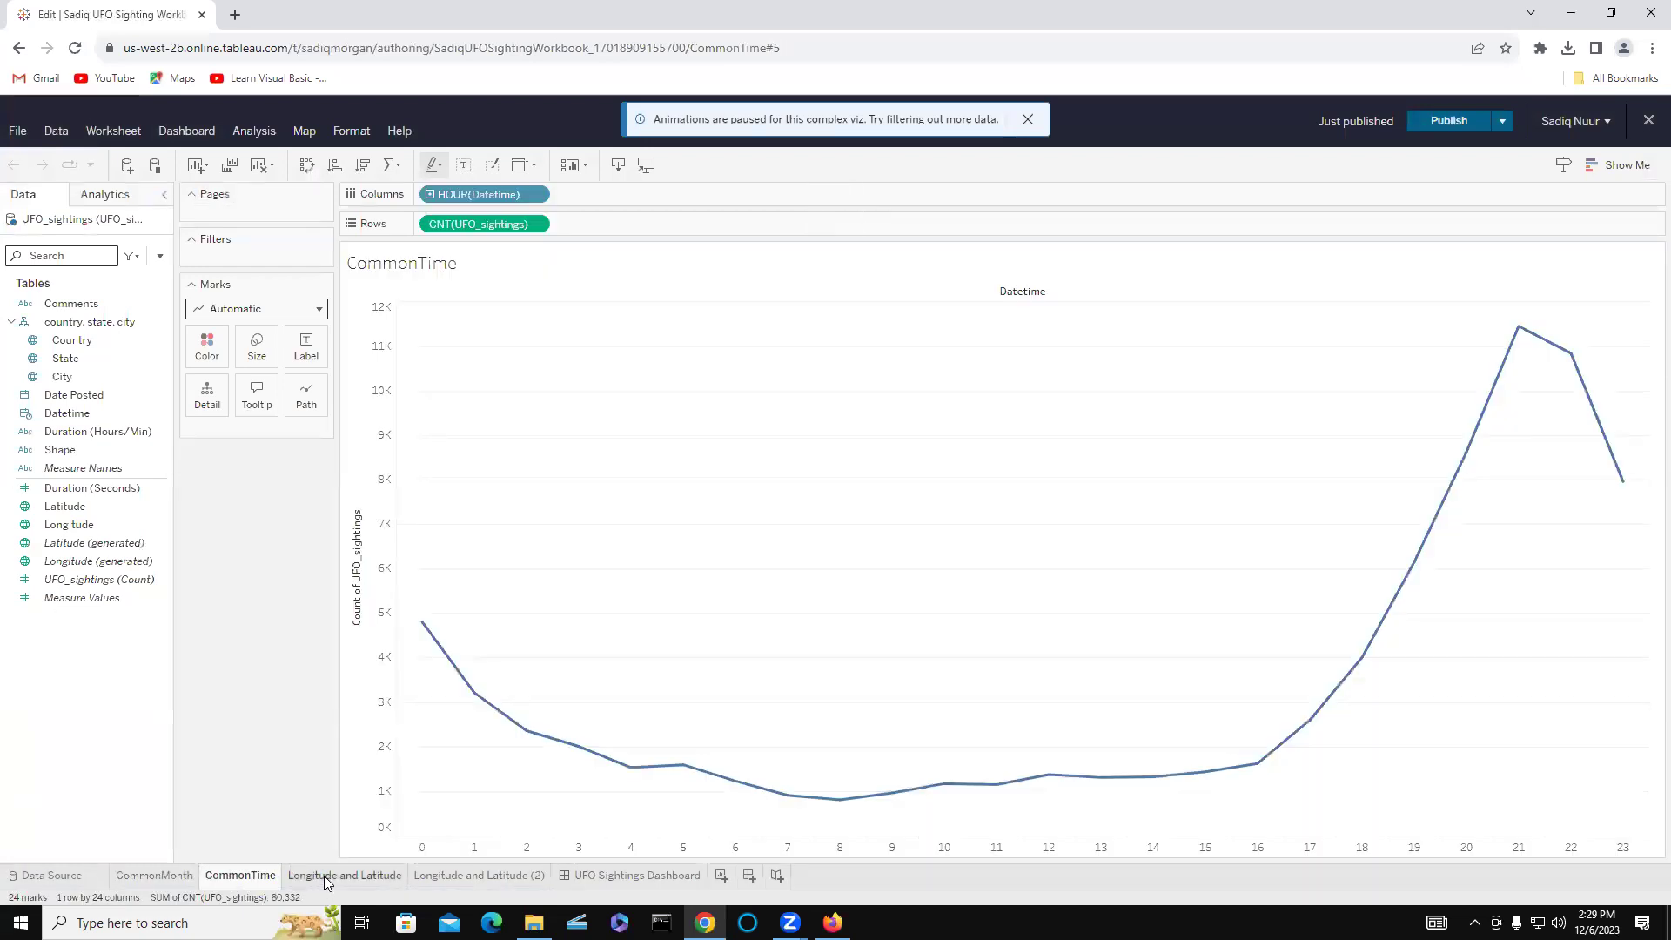
pyautogui.click(327, 881)
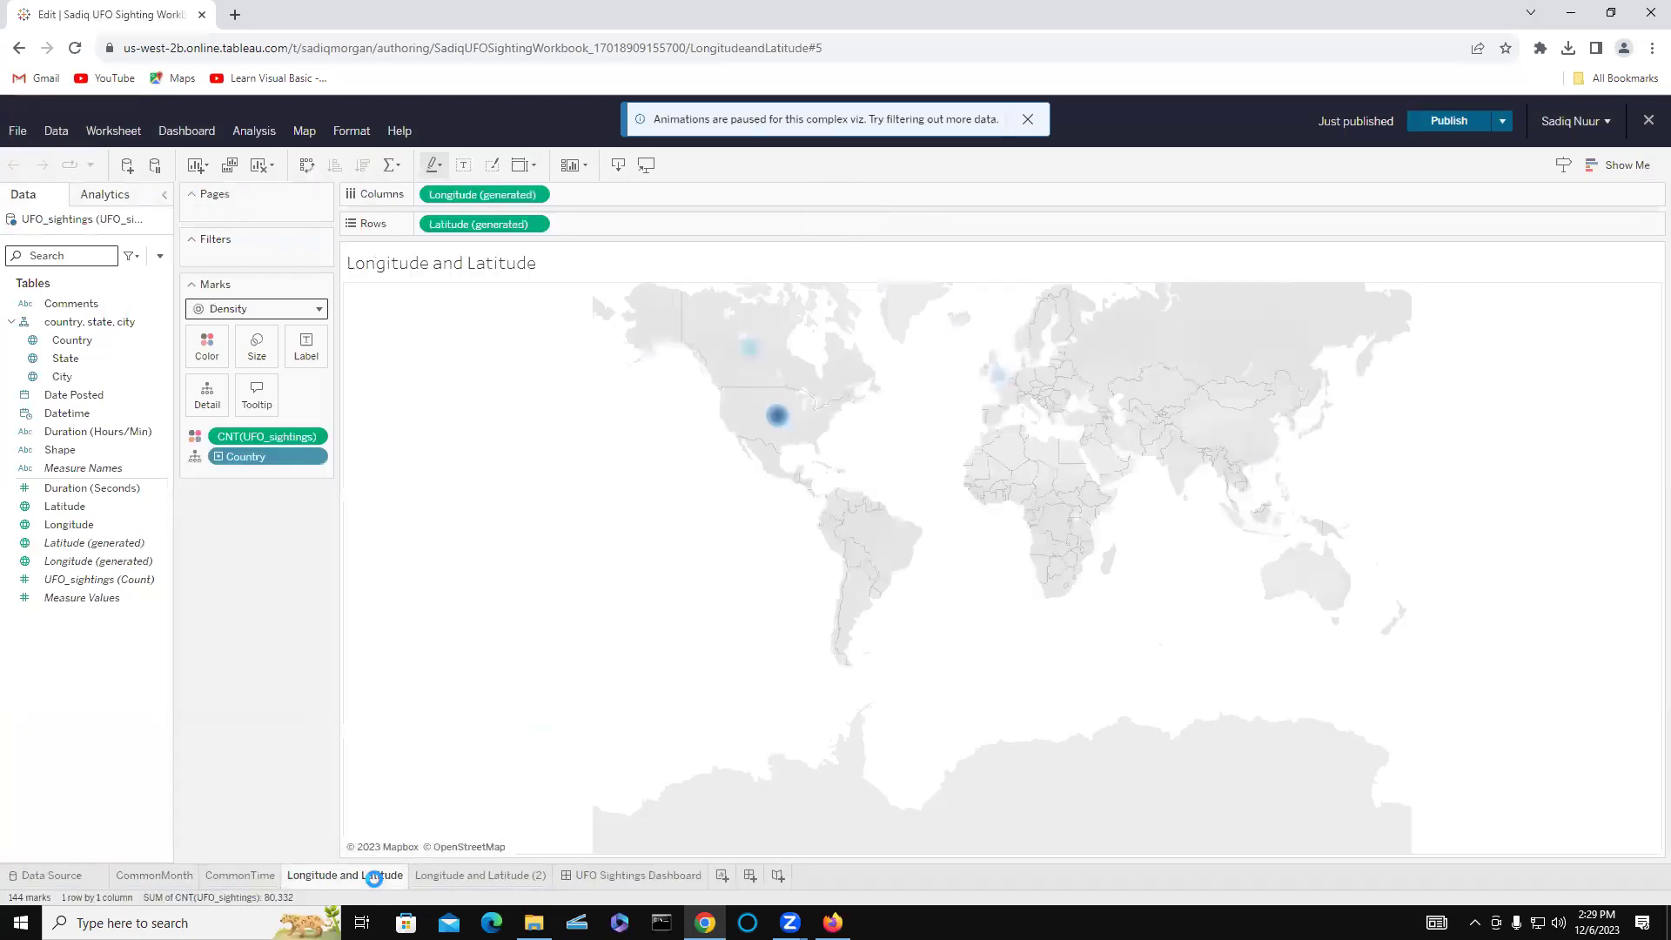
pyautogui.click(452, 874)
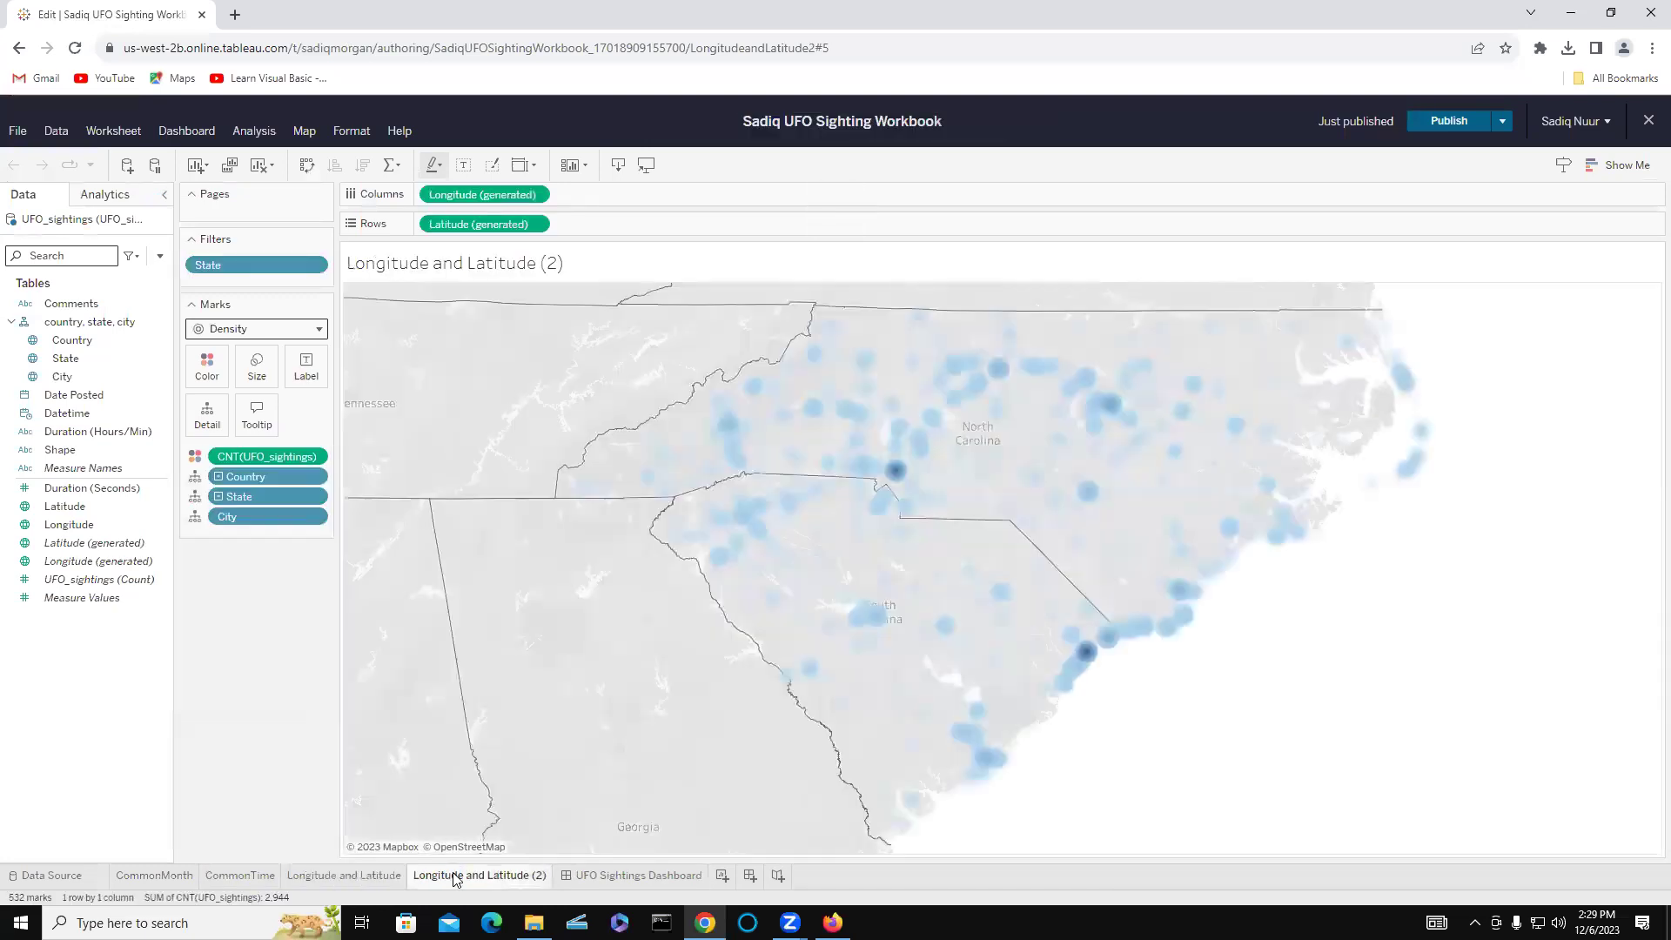
pyautogui.click(615, 879)
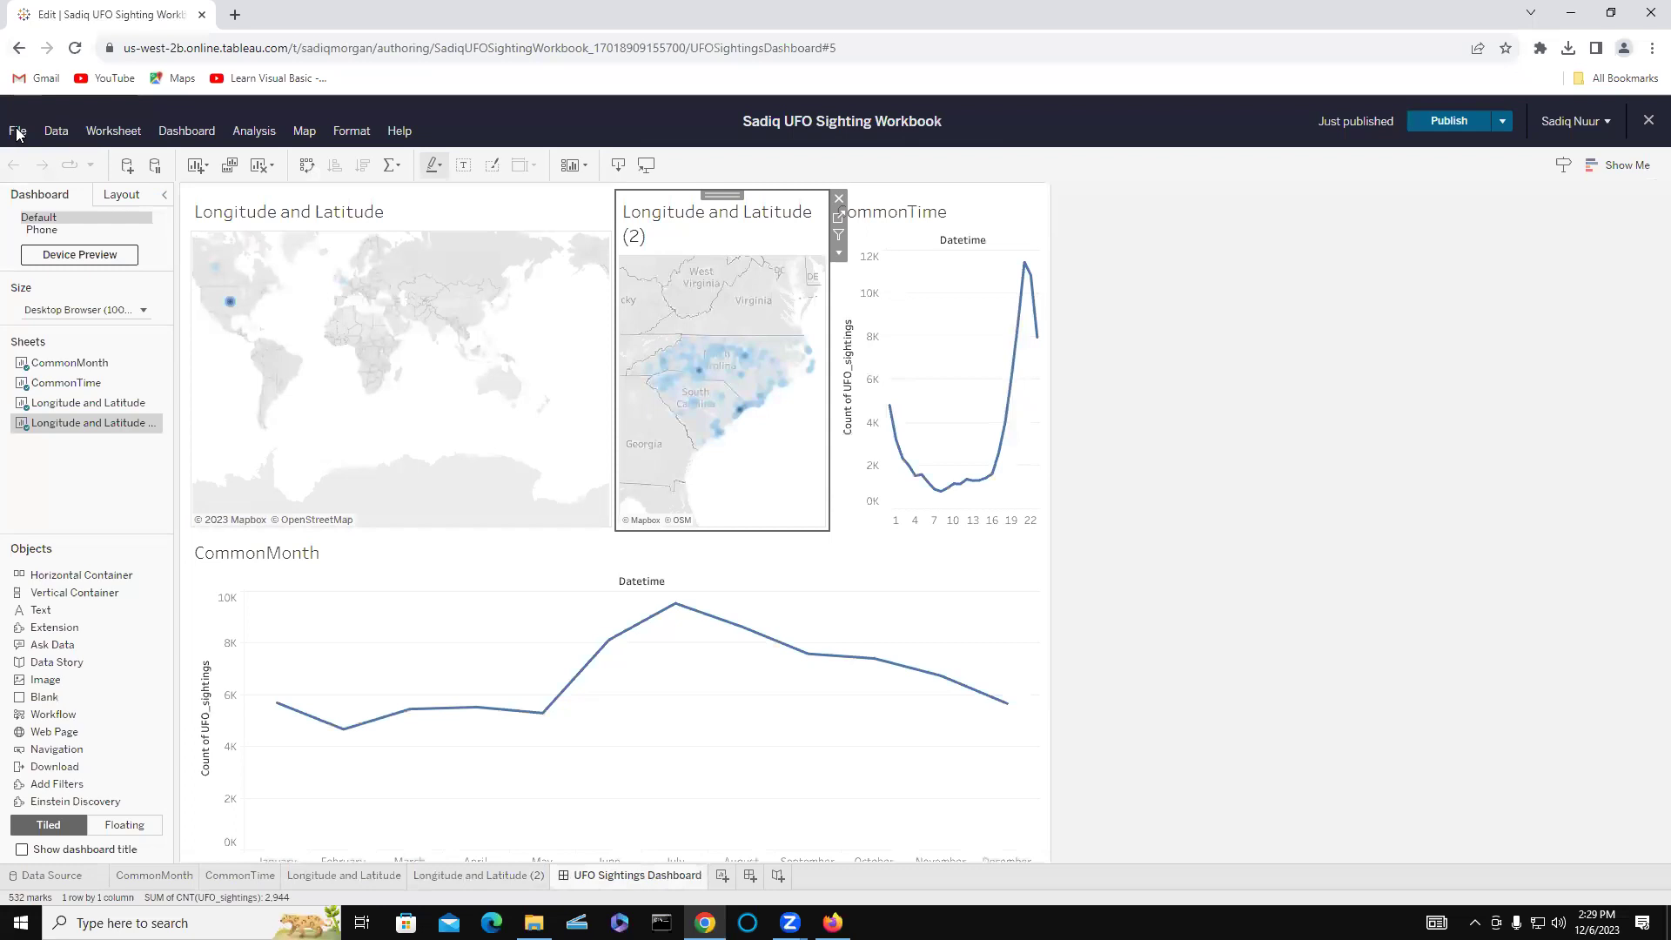
# - Close the uploaded workbook's editor and go back to the top-level projects in Explore
pyautogui.click(16, 131)
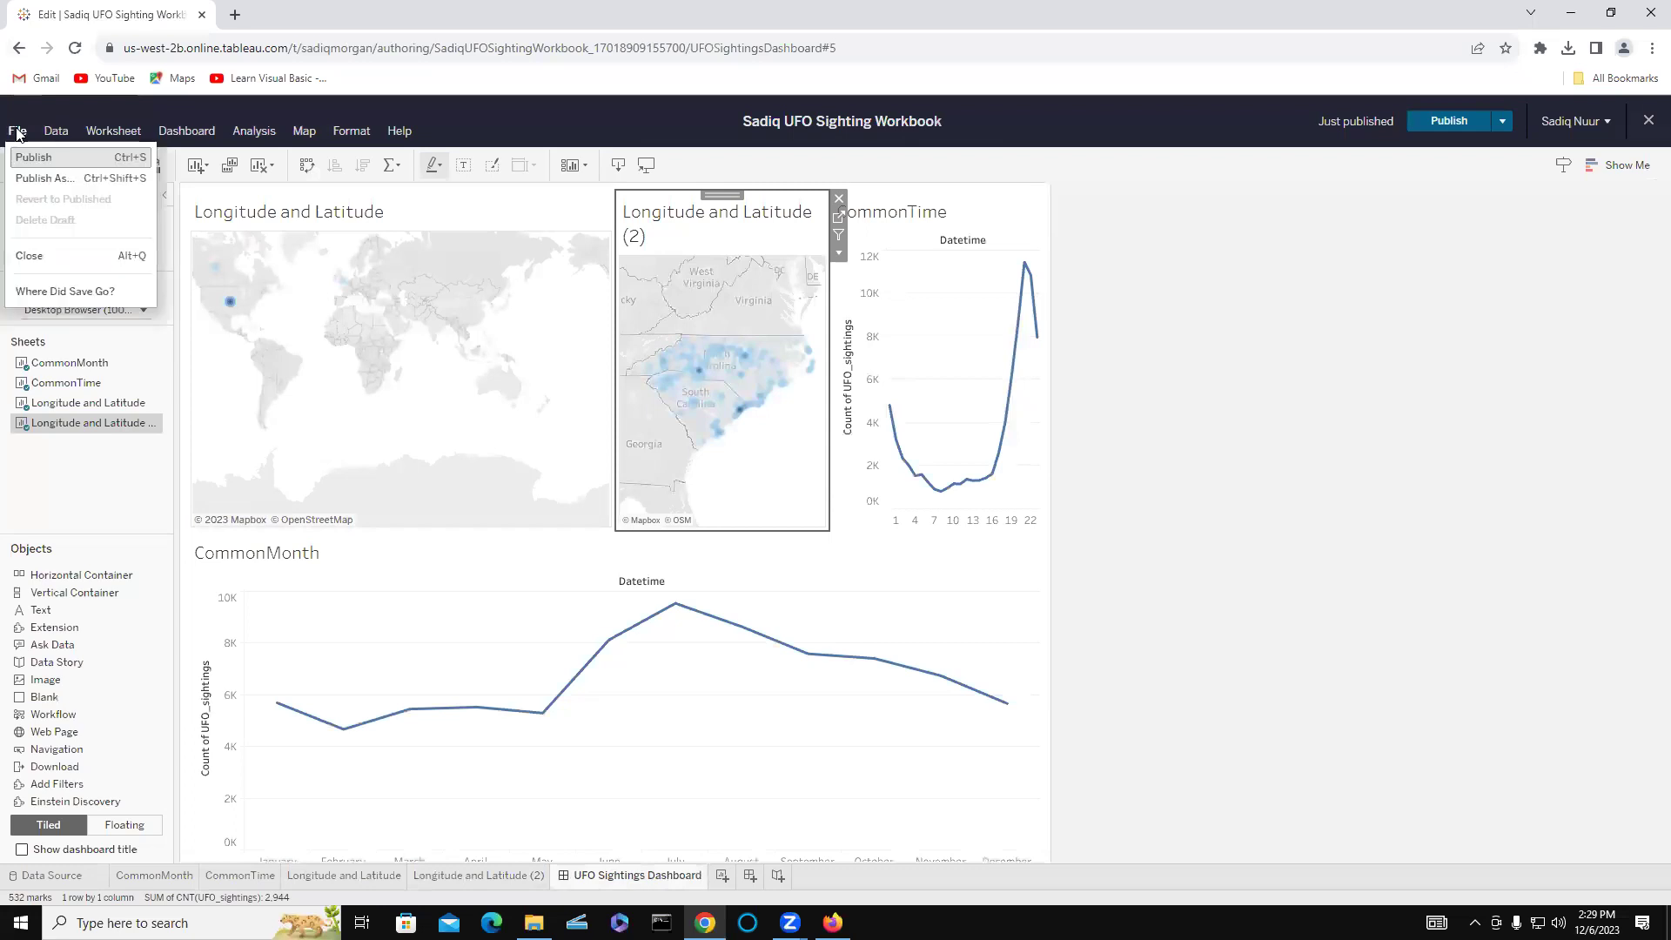
pyautogui.click(39, 258)
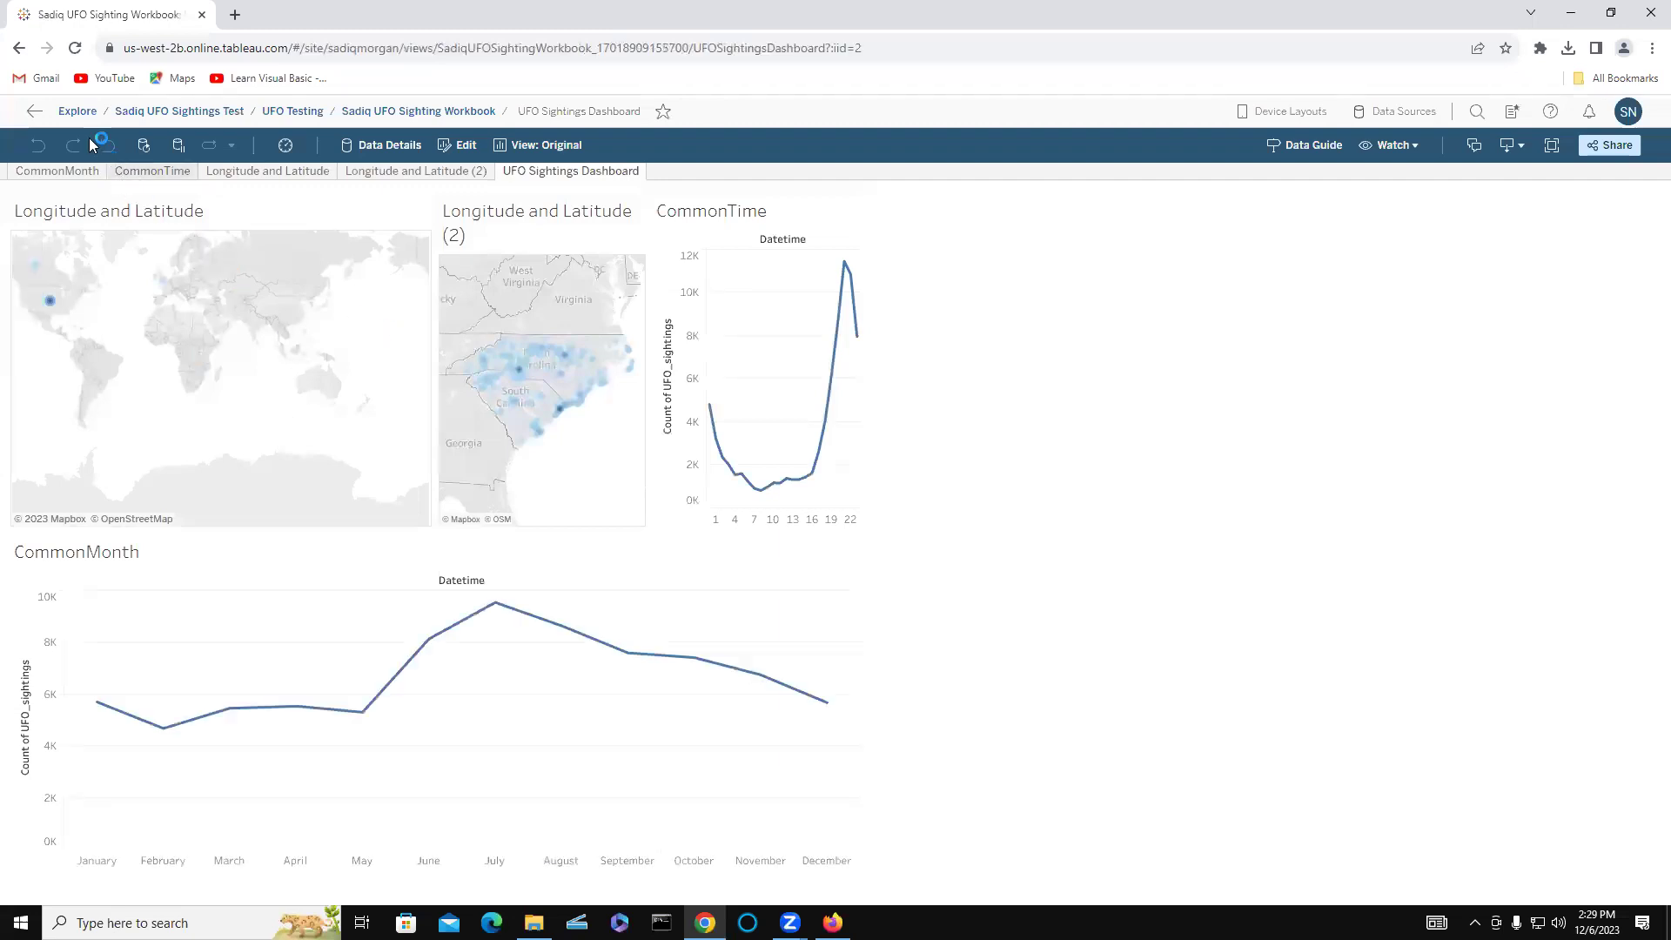
pyautogui.click(75, 112)
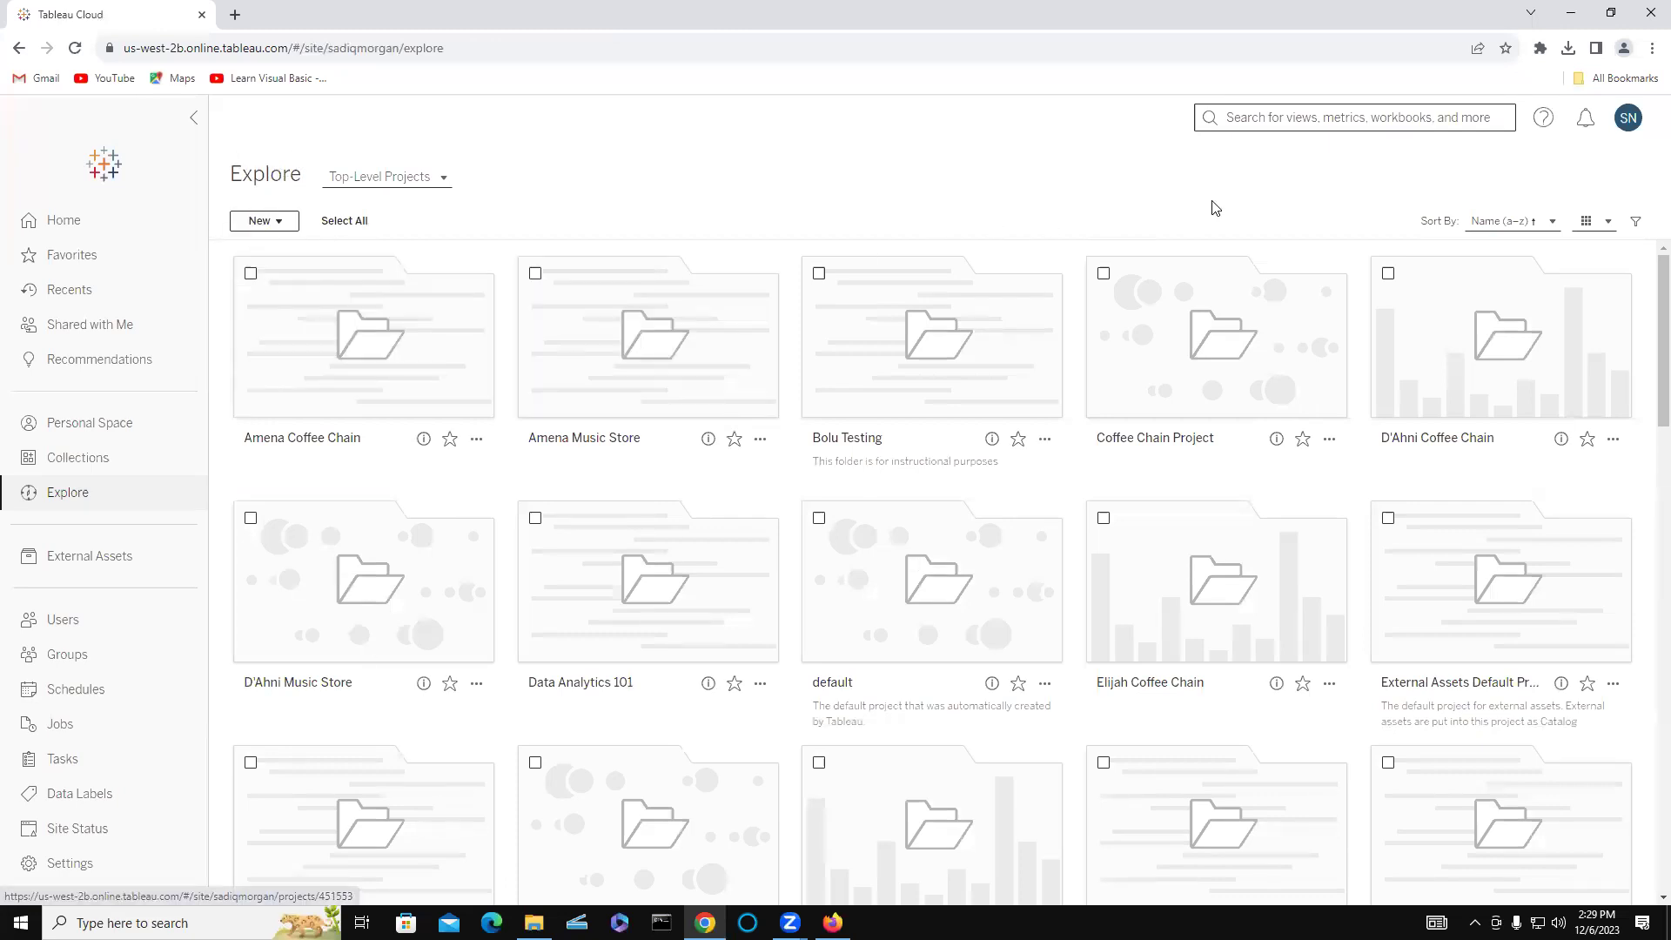
# - Reopen the UFO Sightings Test project and check the contents of its nested UFO Testing project
pyautogui.click(1626, 120)
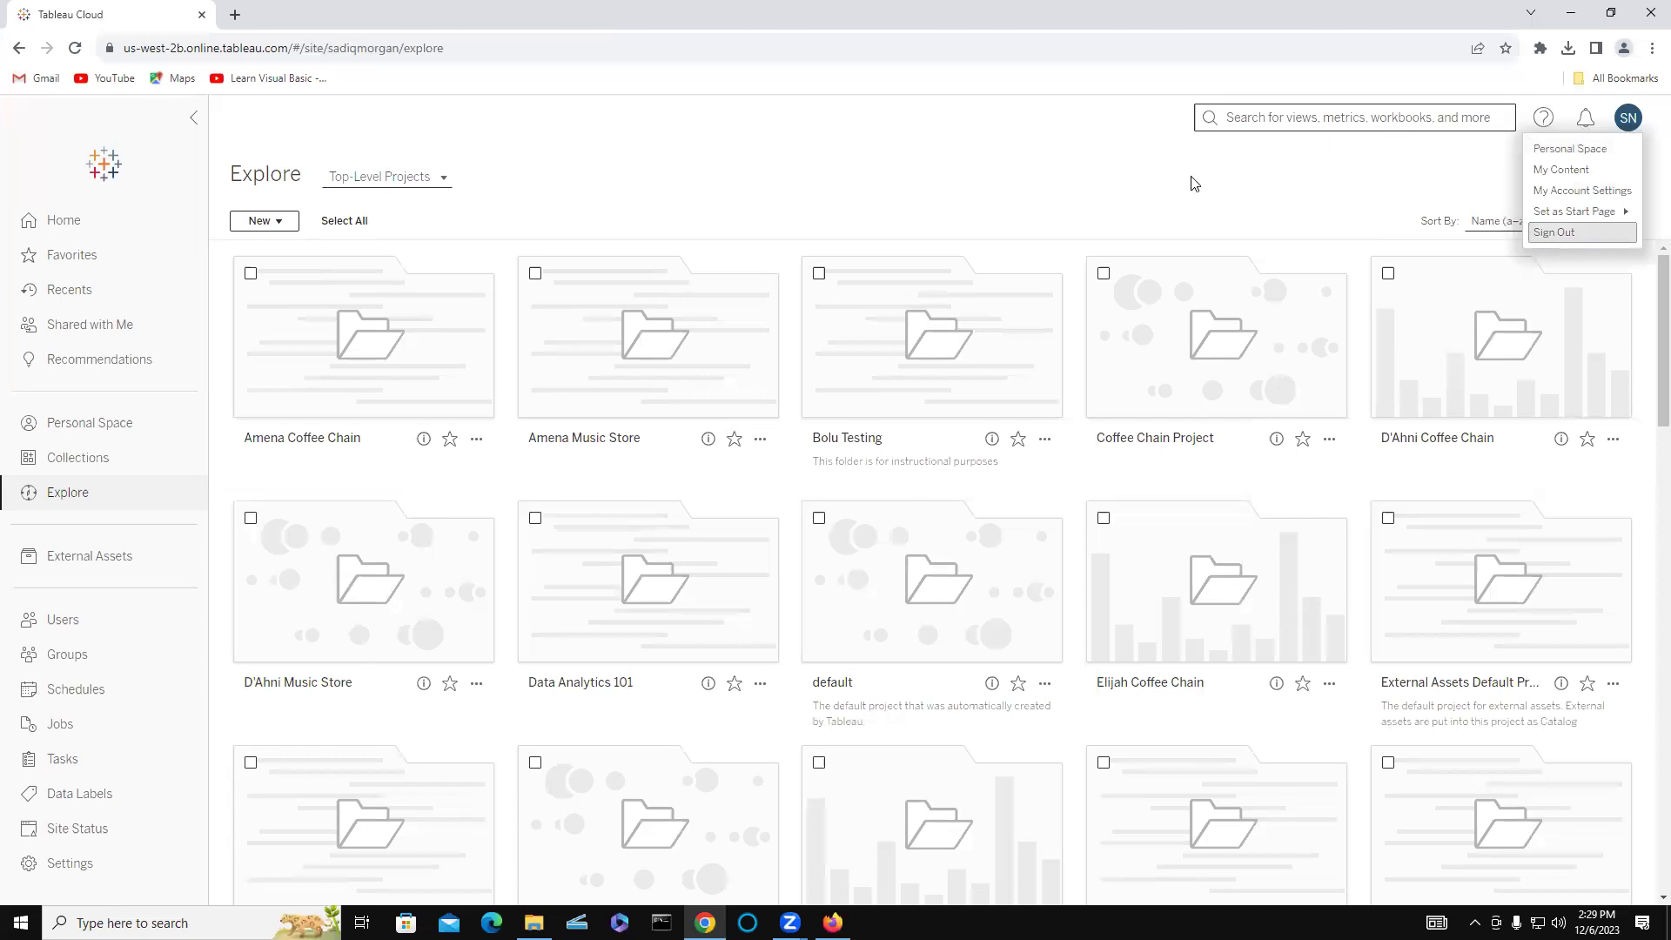
pyautogui.click(1149, 185)
pyautogui.scroll(-4, 1157, 375)
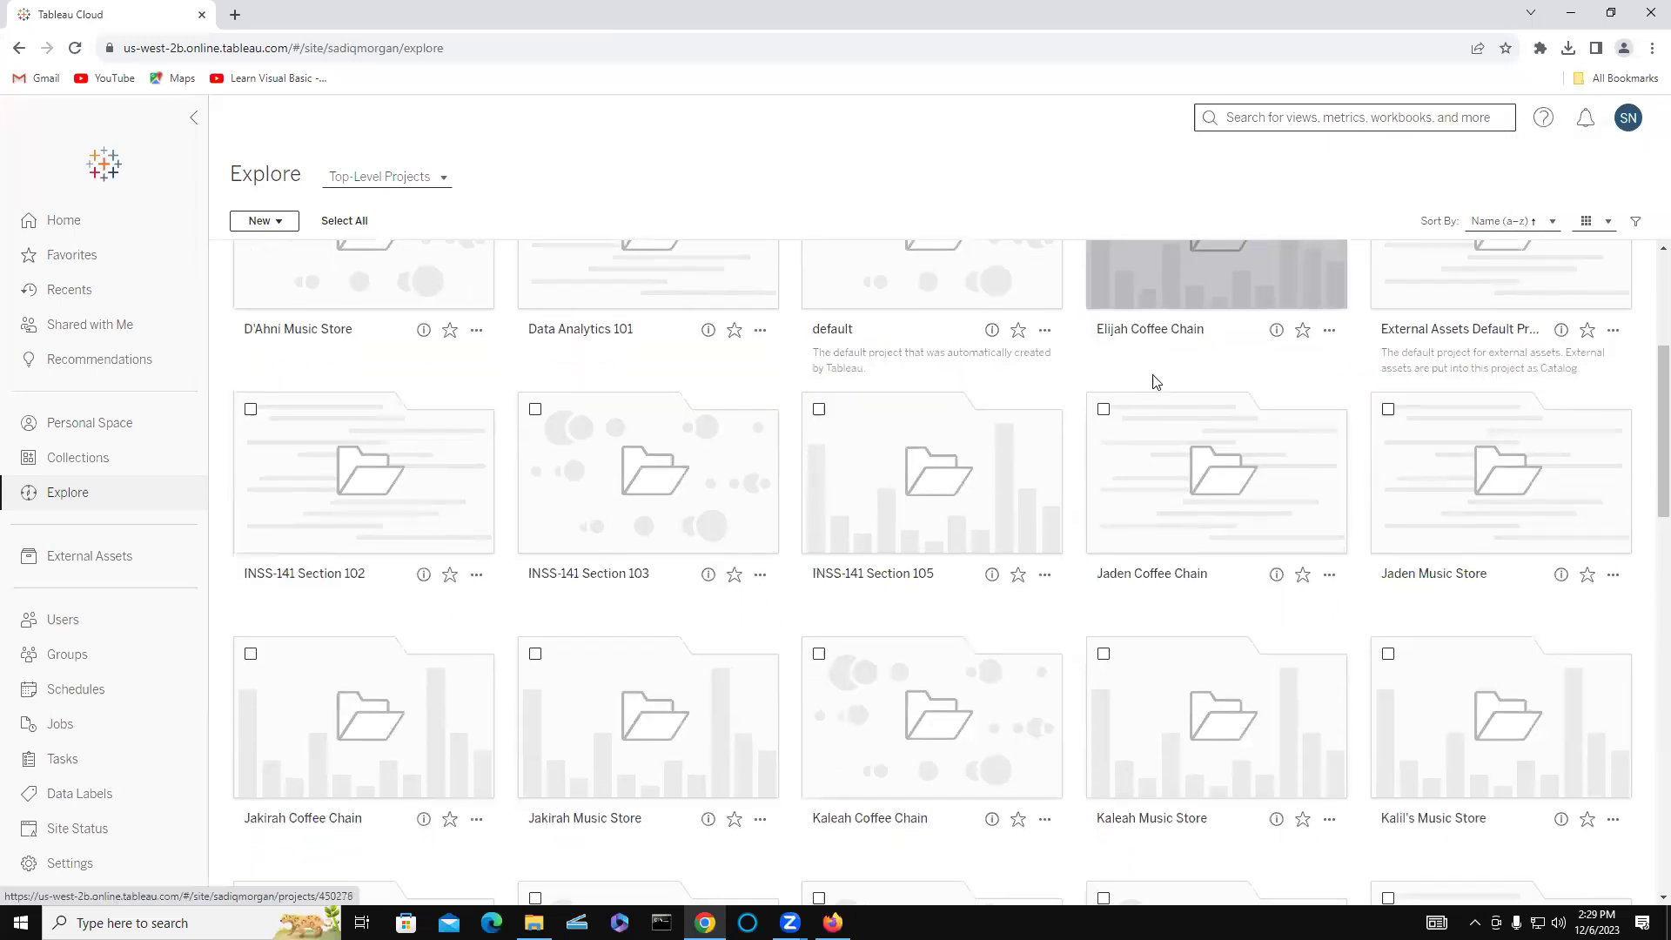
pyautogui.scroll(-13, 1156, 381)
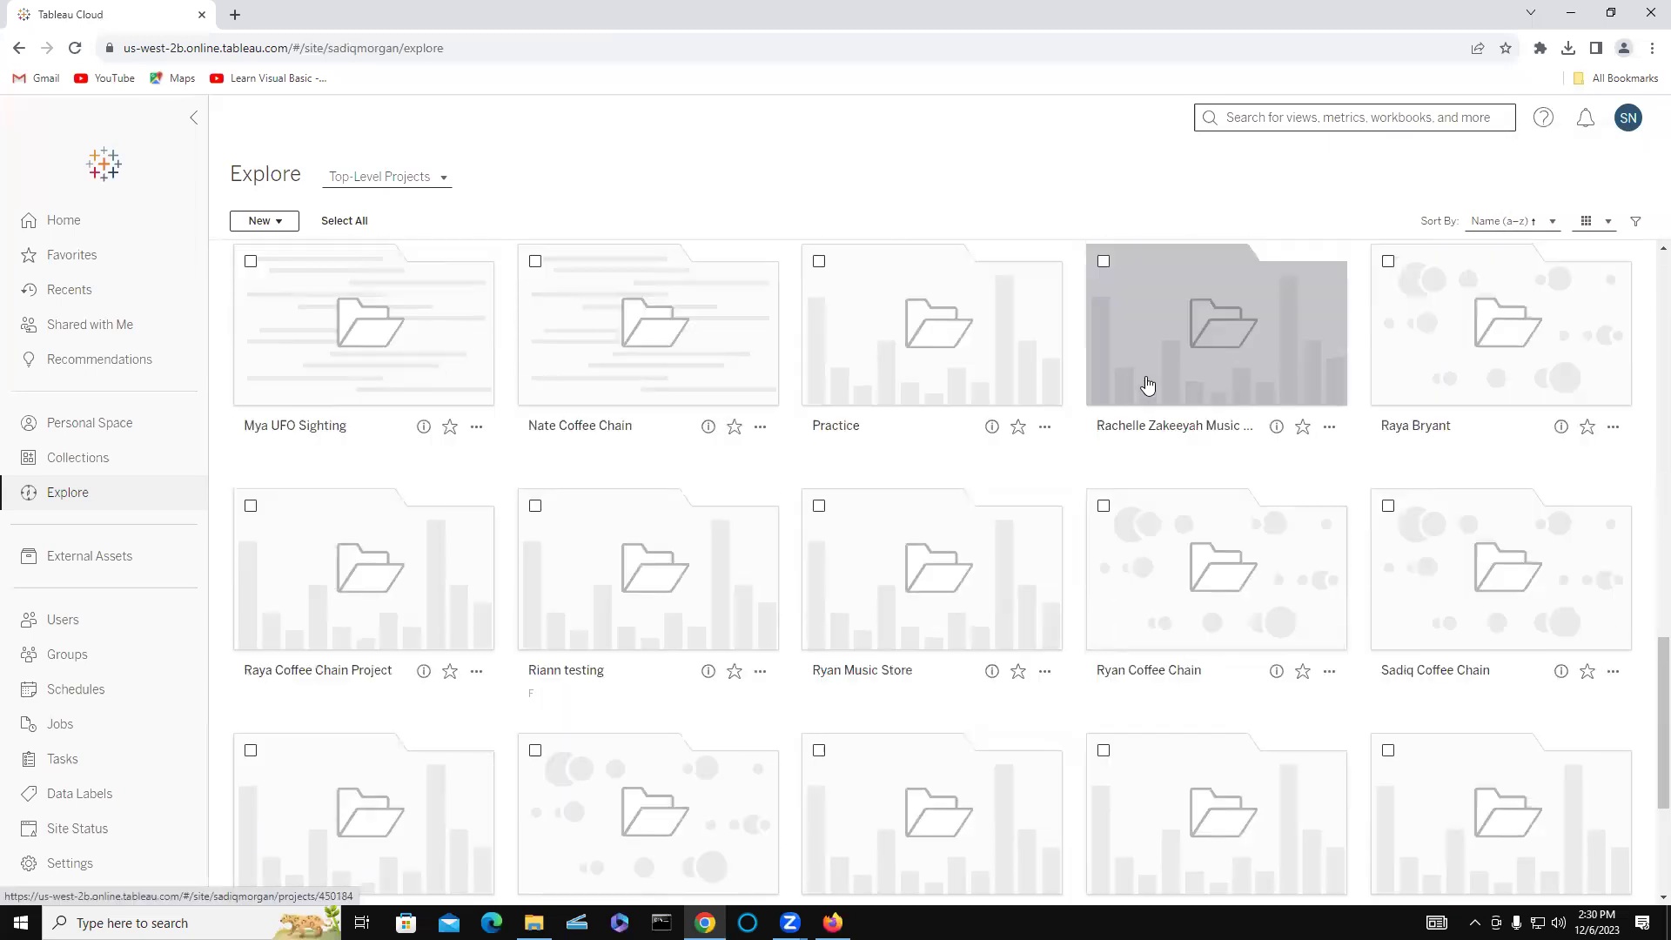
pyautogui.scroll(-4, 1146, 379)
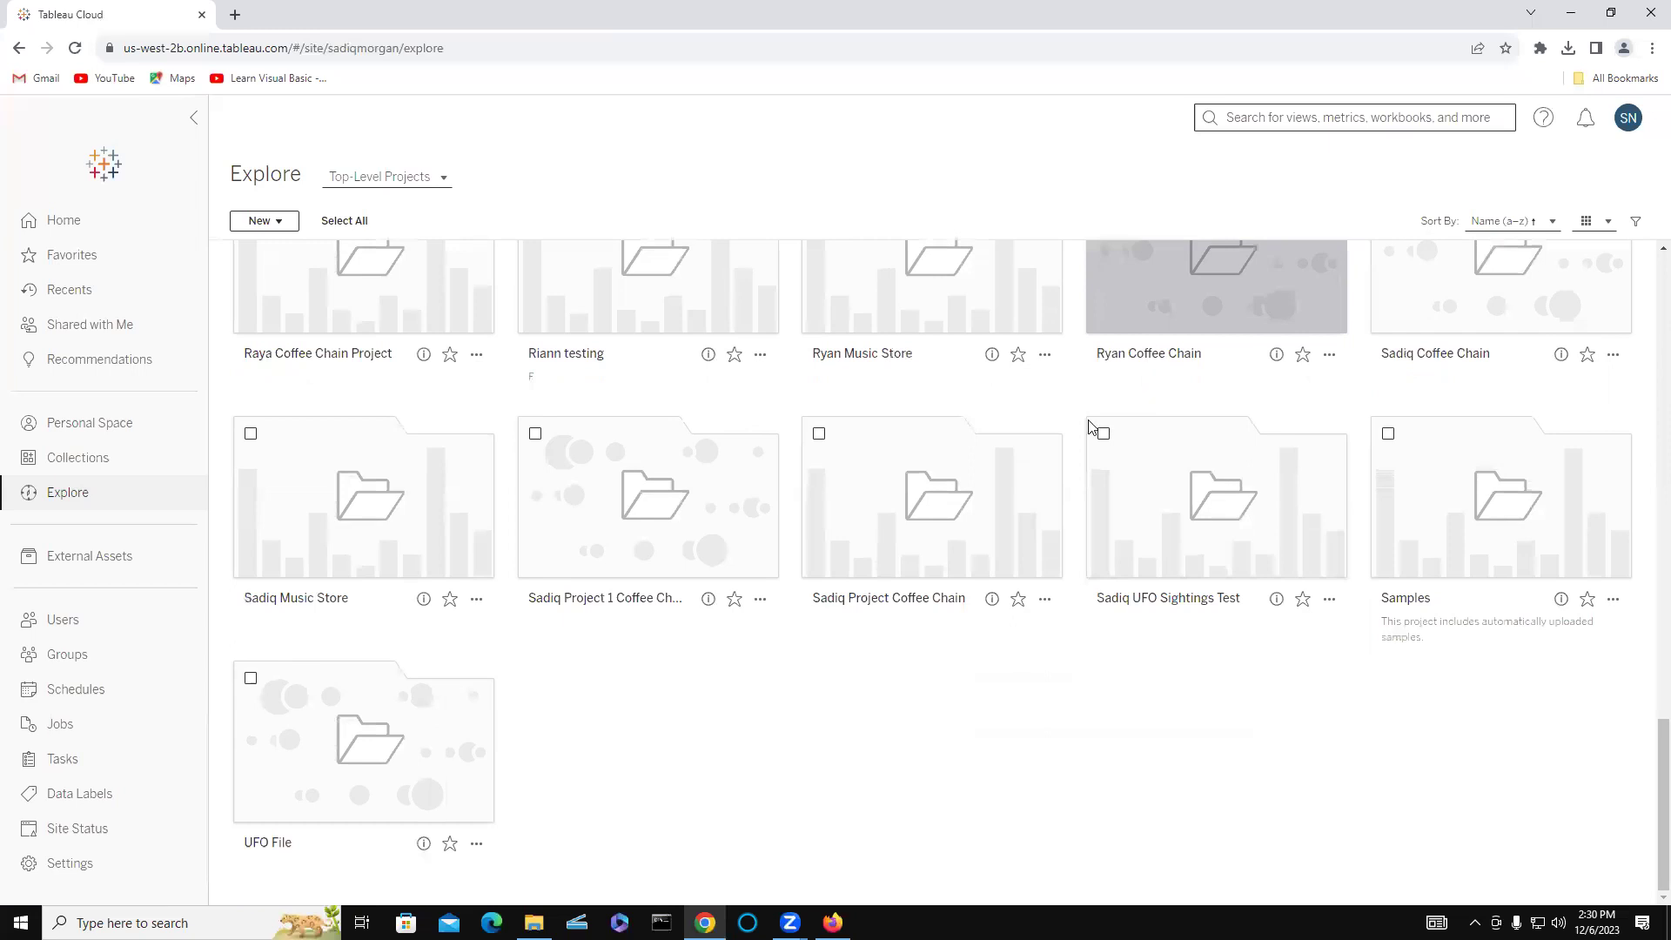
pyautogui.click(1203, 514)
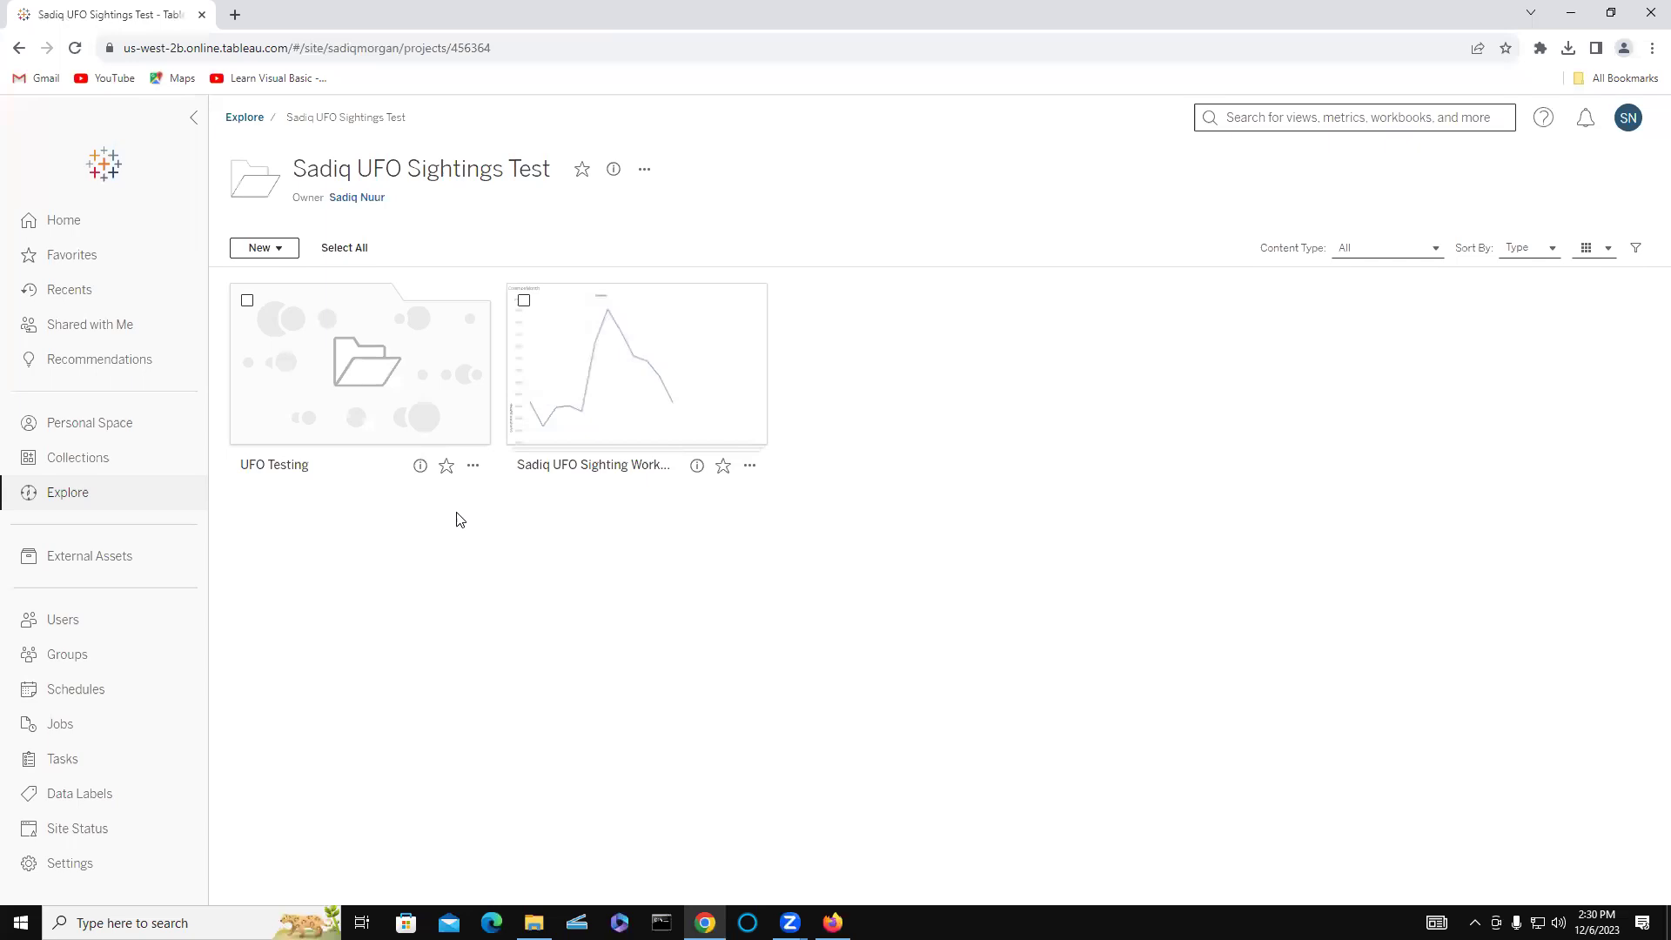
pyautogui.click(312, 415)
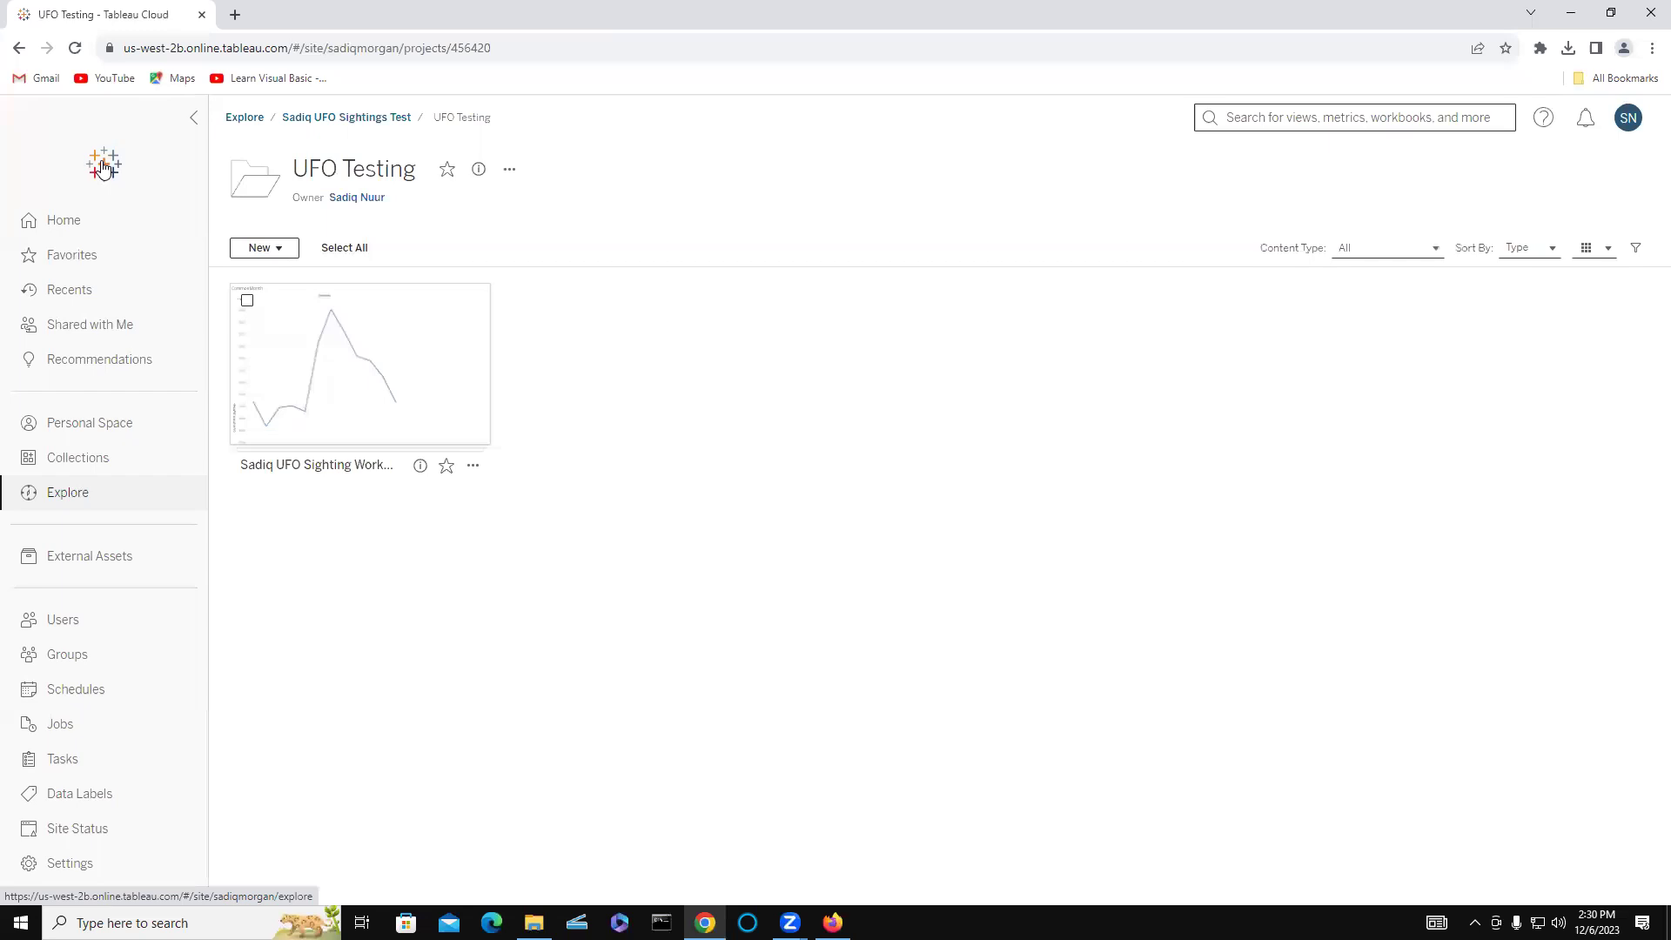
# - Return to the top-level projects in Explore and sign out of the account
pyautogui.click(244, 117)
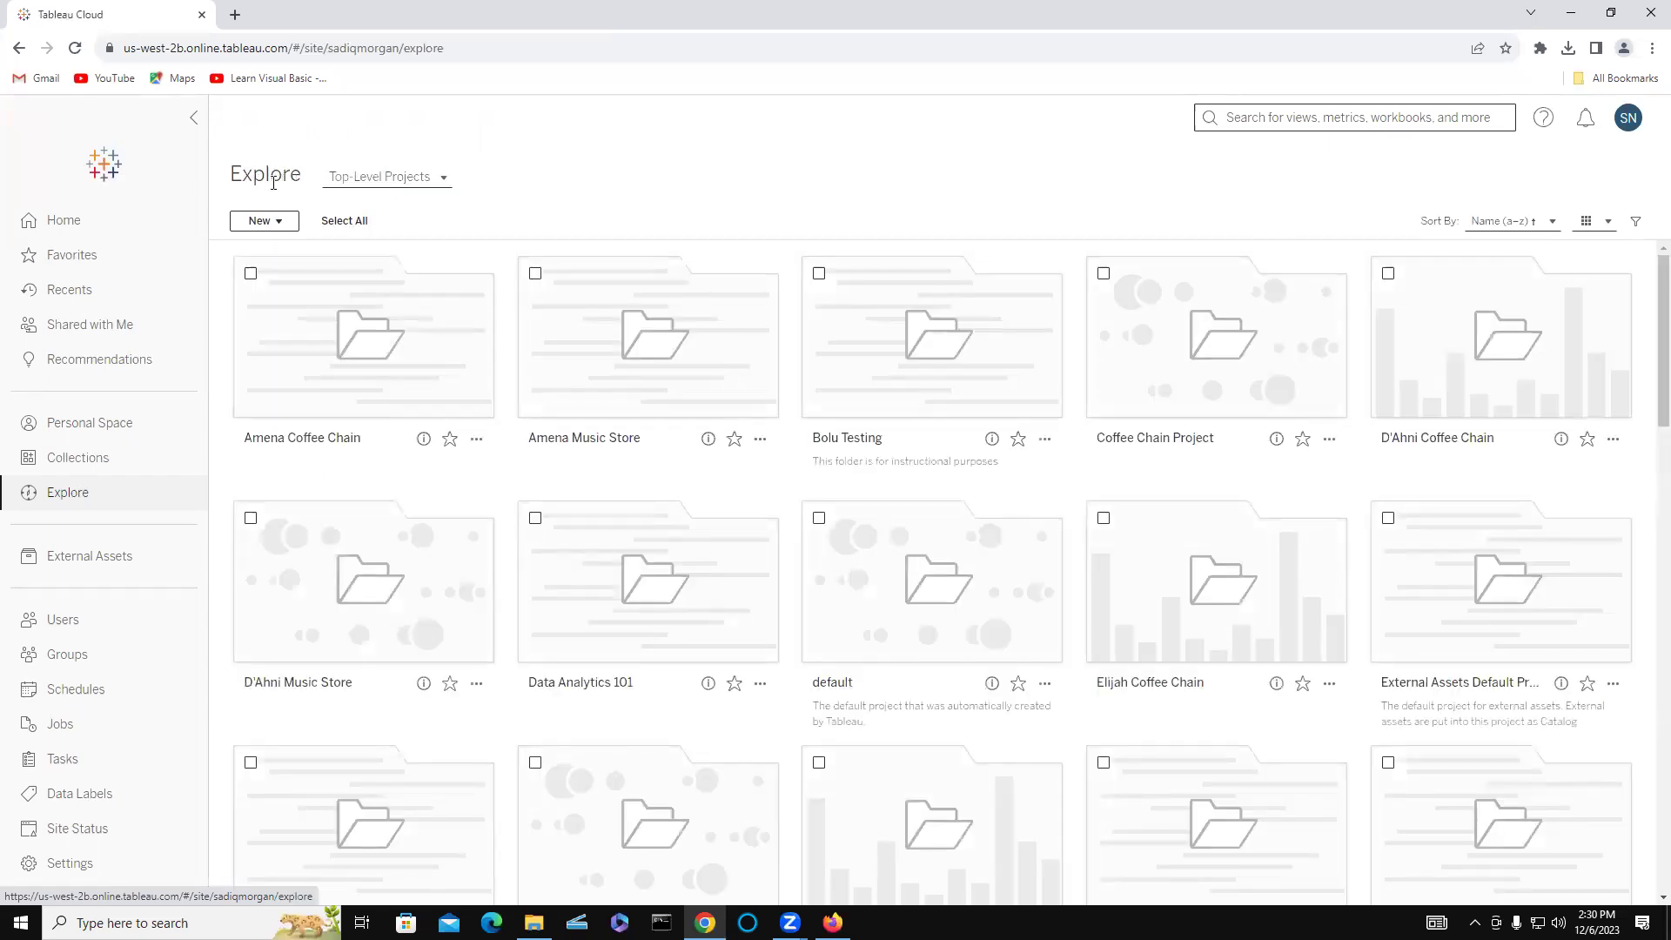
pyautogui.click(1625, 126)
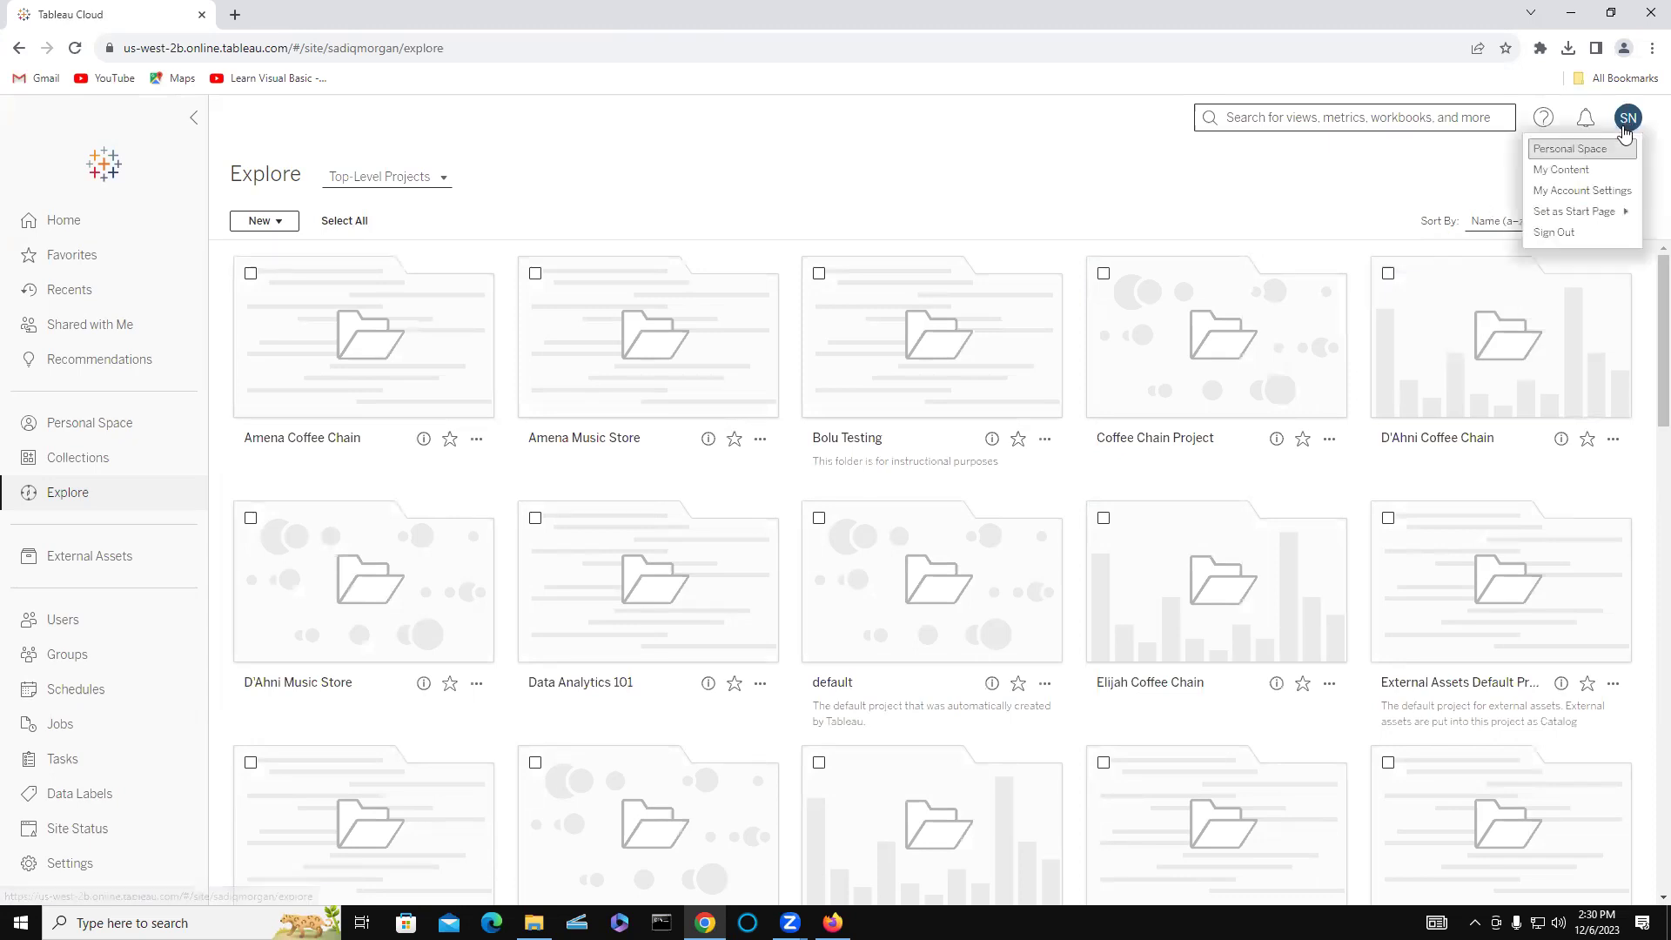
pyautogui.click(1552, 234)
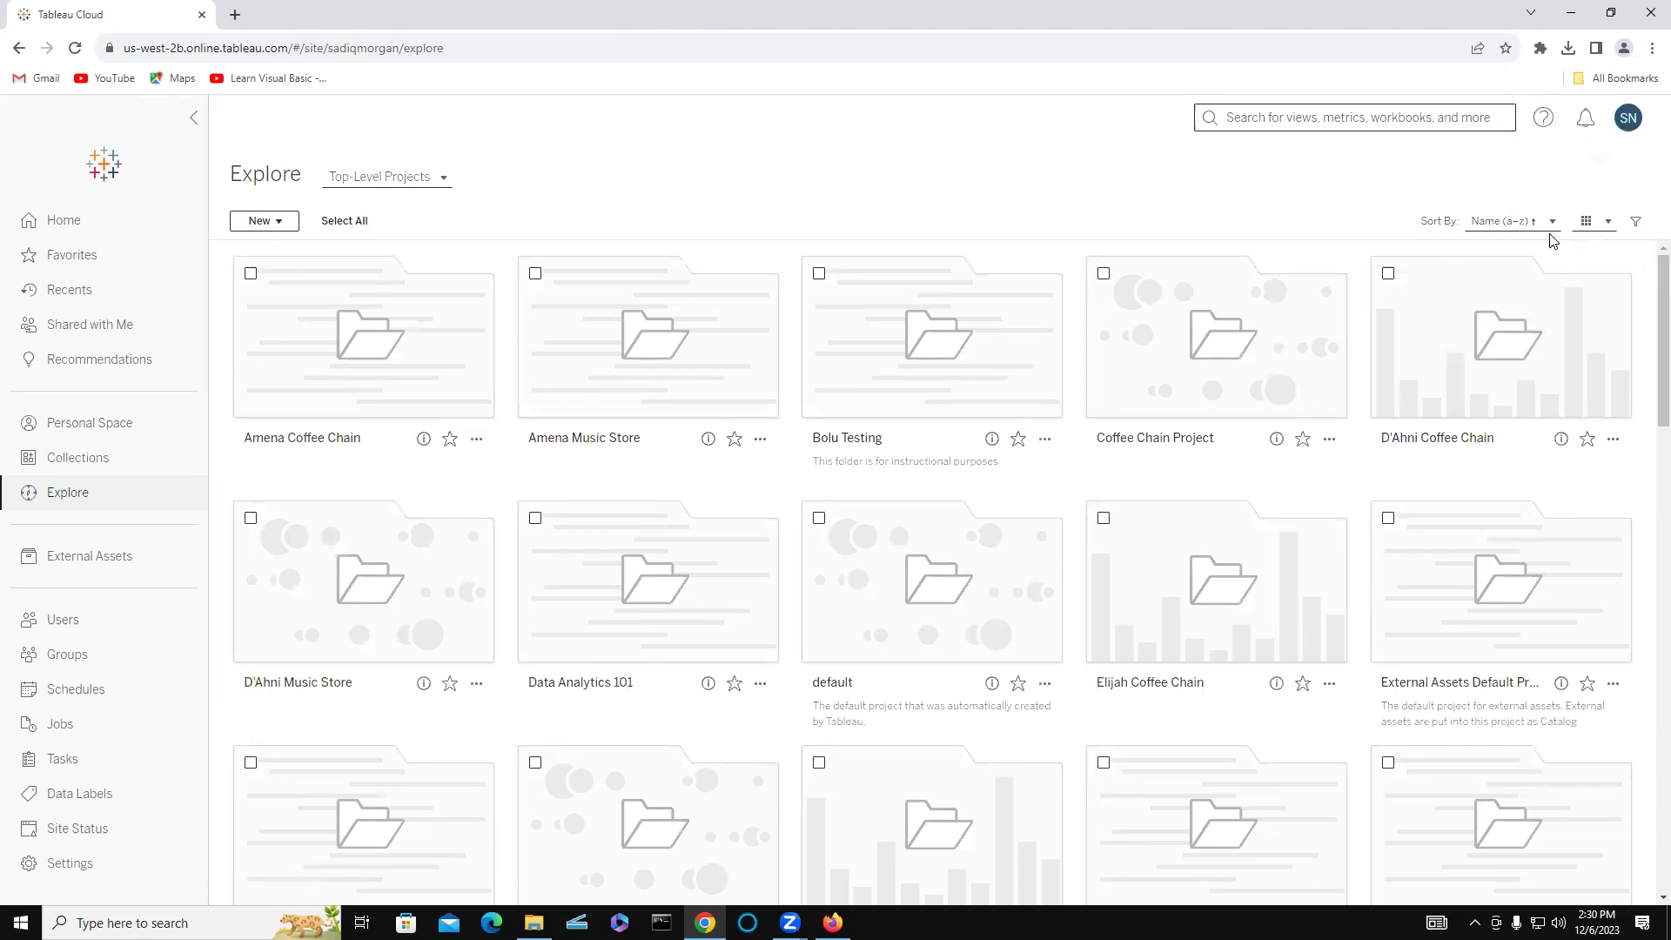